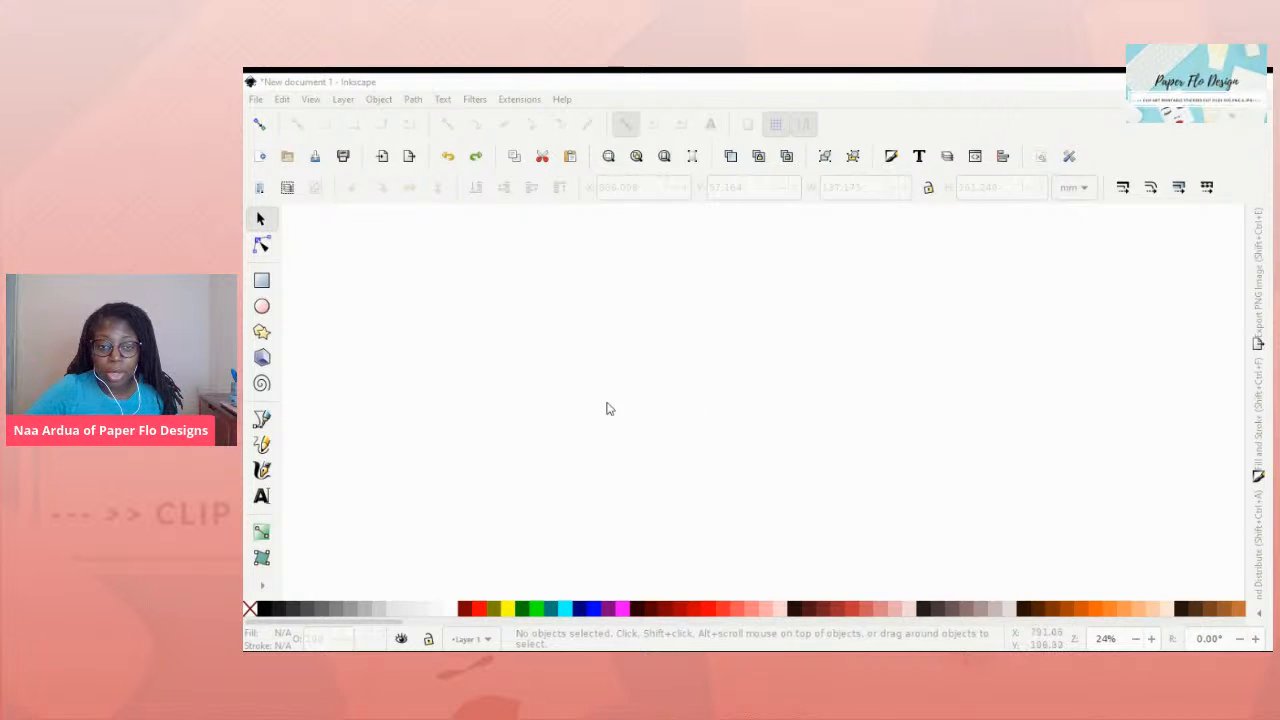
- Choose the star tool and set both its fill and stroke colours to green
left_click(638, 348)
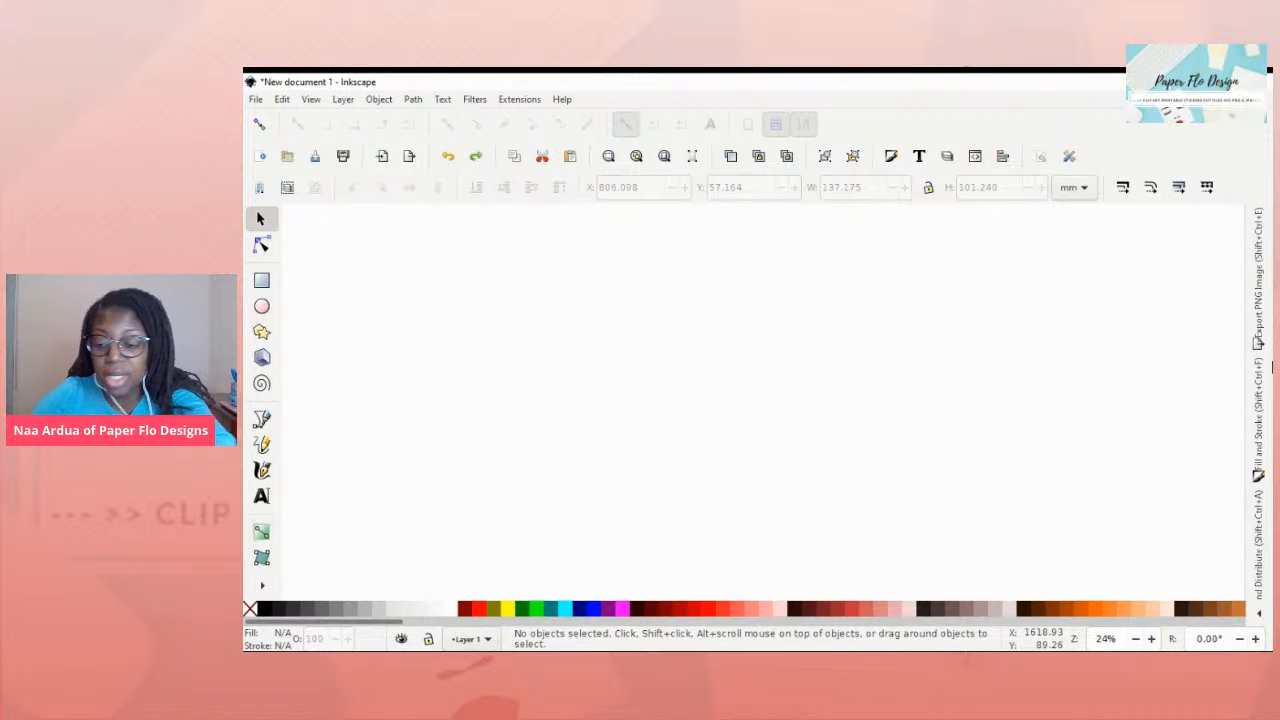
key("shift+F9")
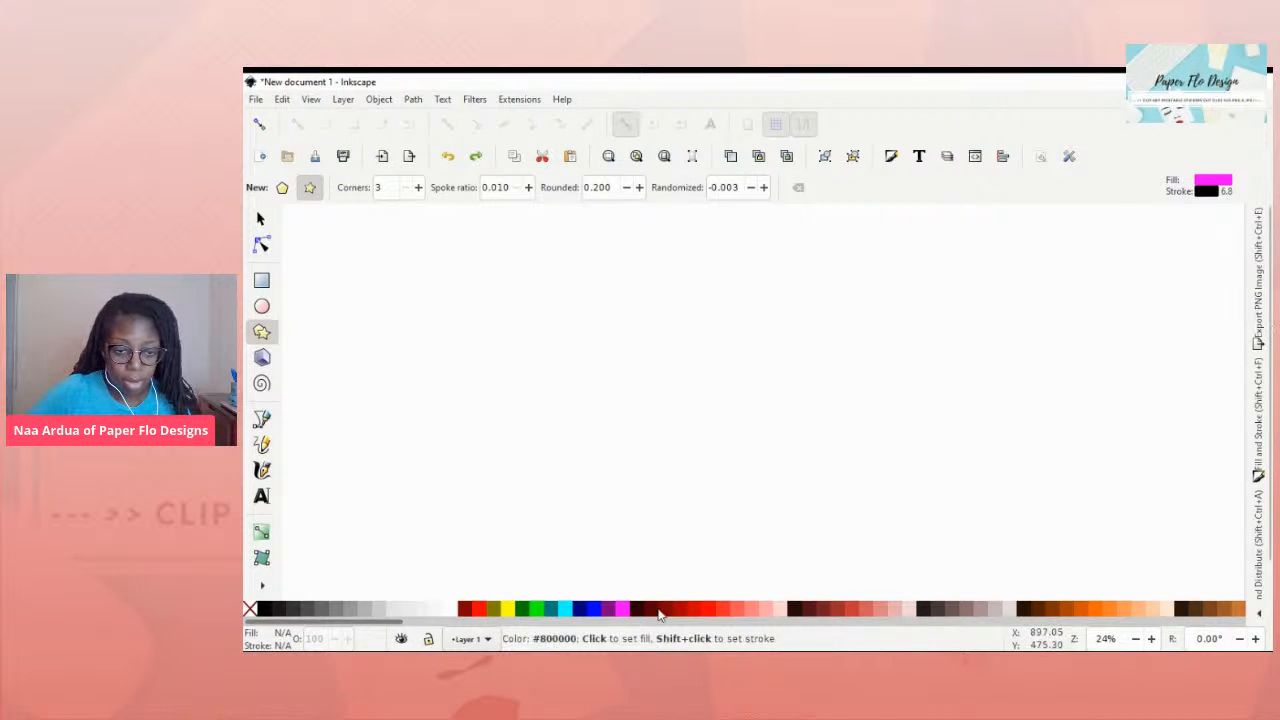
left_click(522, 612)
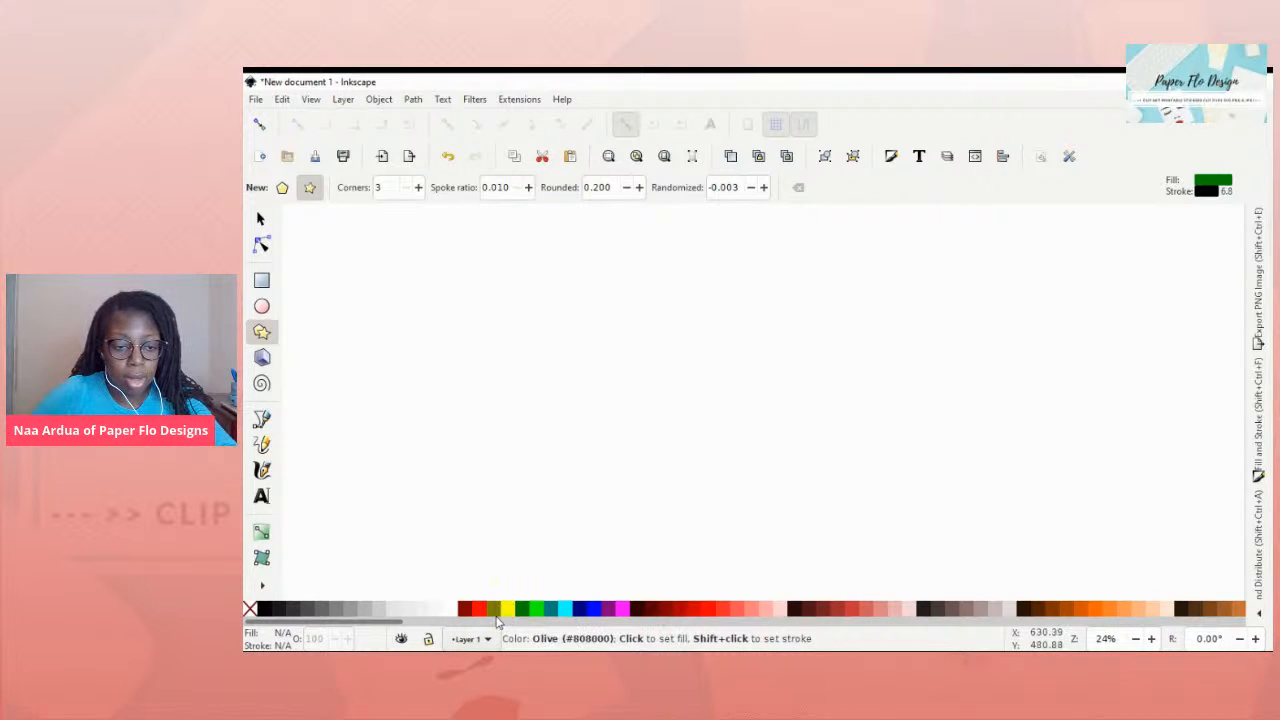
left_click(526, 613, "shift")
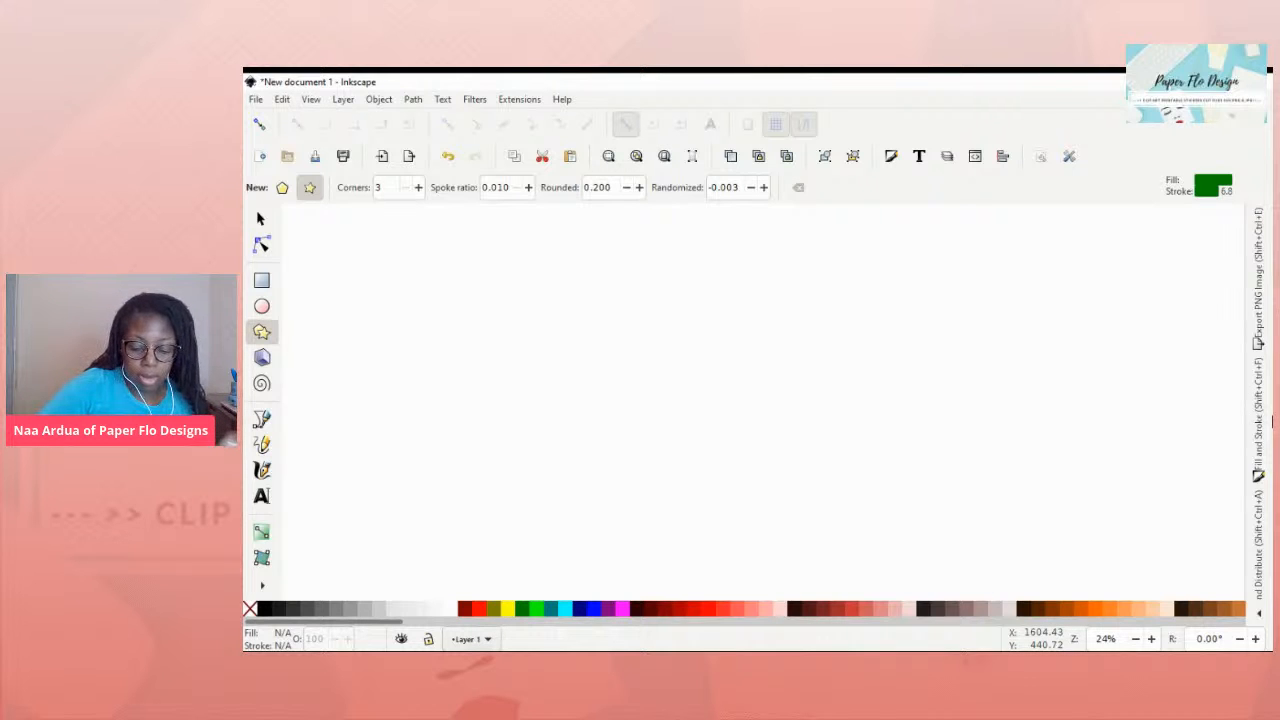
- Draw a green three-cornered star with 0.5 rounding in the upper middle of the canvas
mouse_move(686, 222)
left_mouse_down()
mouse_move(749, 266)
mouse_move(741, 259)
left_mouse_up()
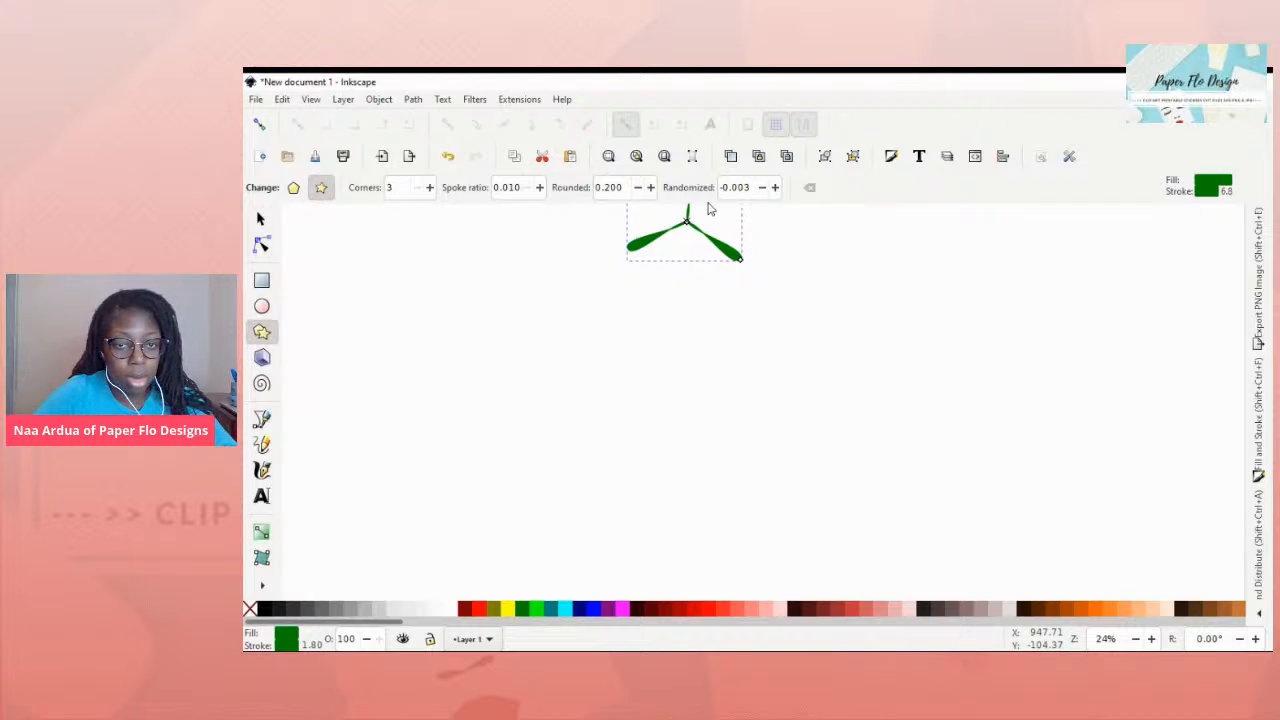
key("ctrl+z")
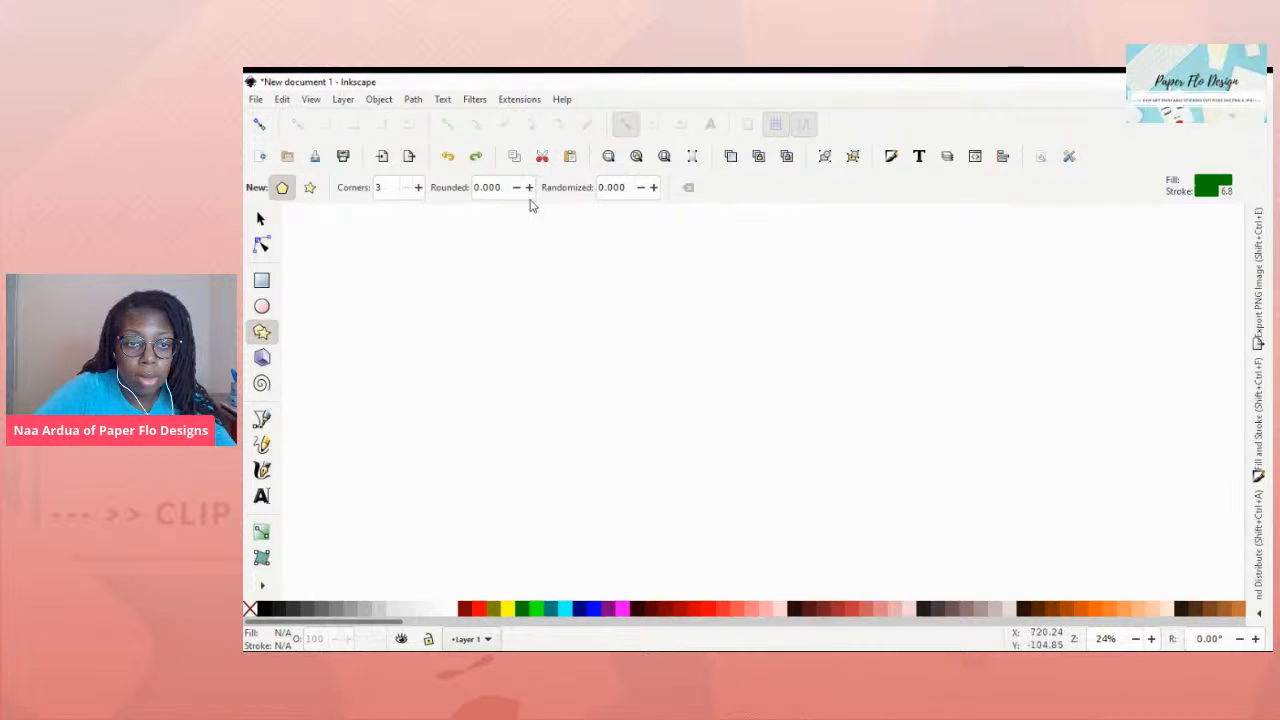
left_click(498, 187)
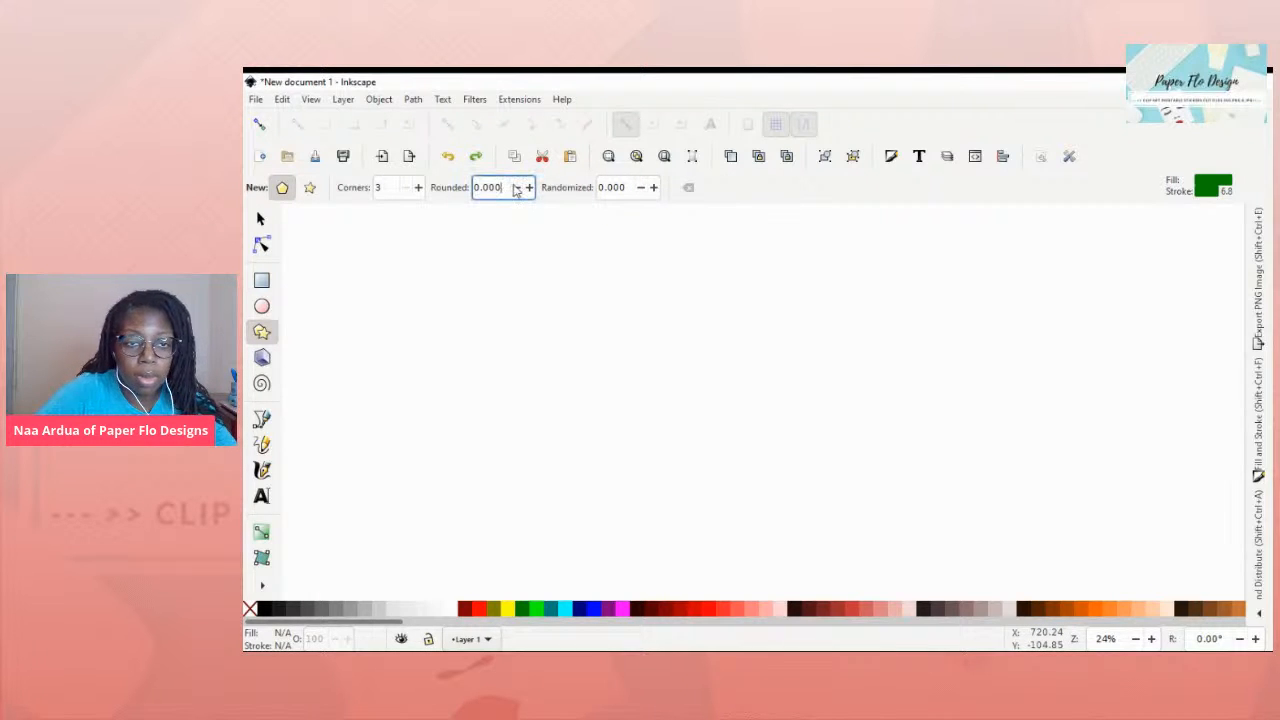
key("BackSpace")
key("BackSpace")
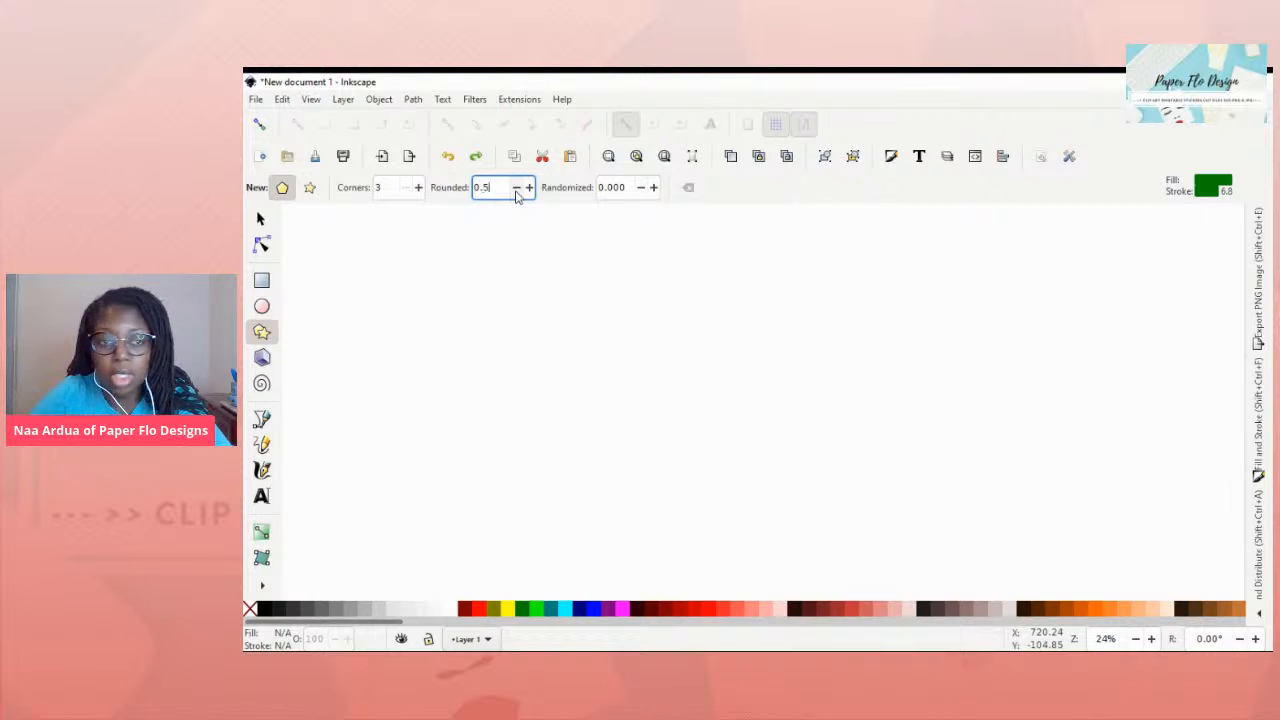
left_click_drag(669, 293, 703, 334)
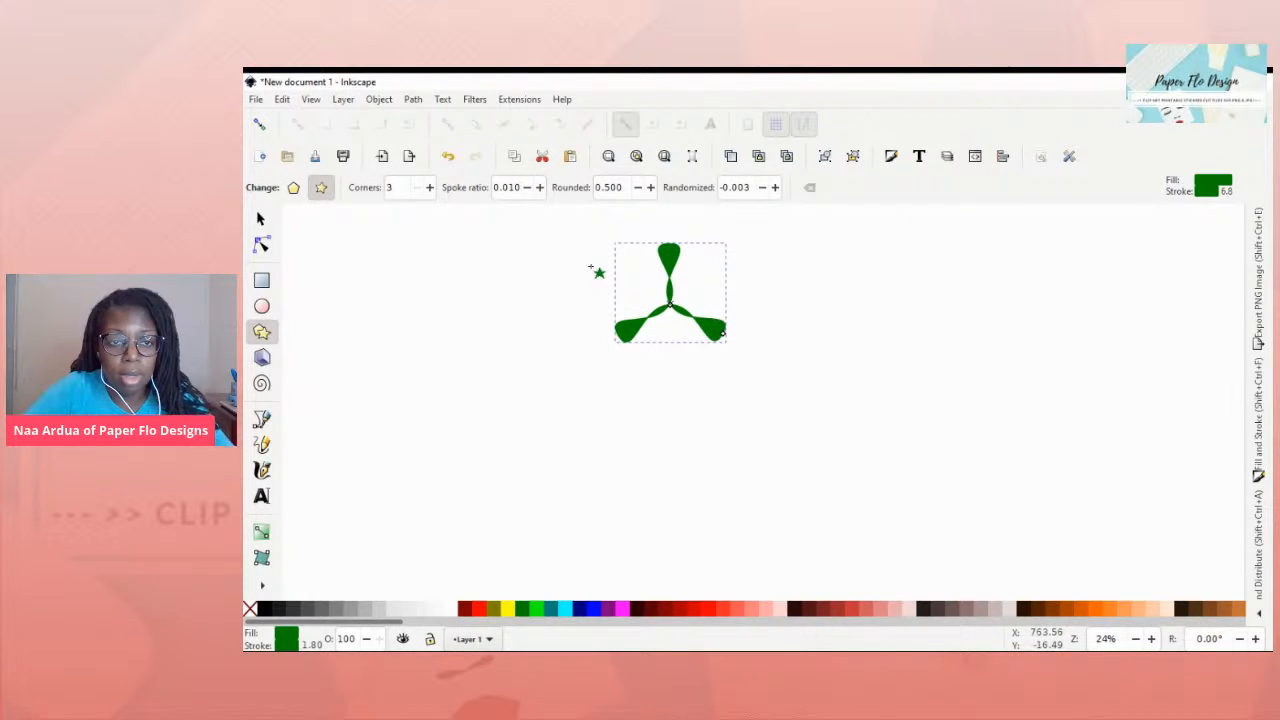
- Raise the star's spoke ratio to 0.71
triple_click(528, 189)
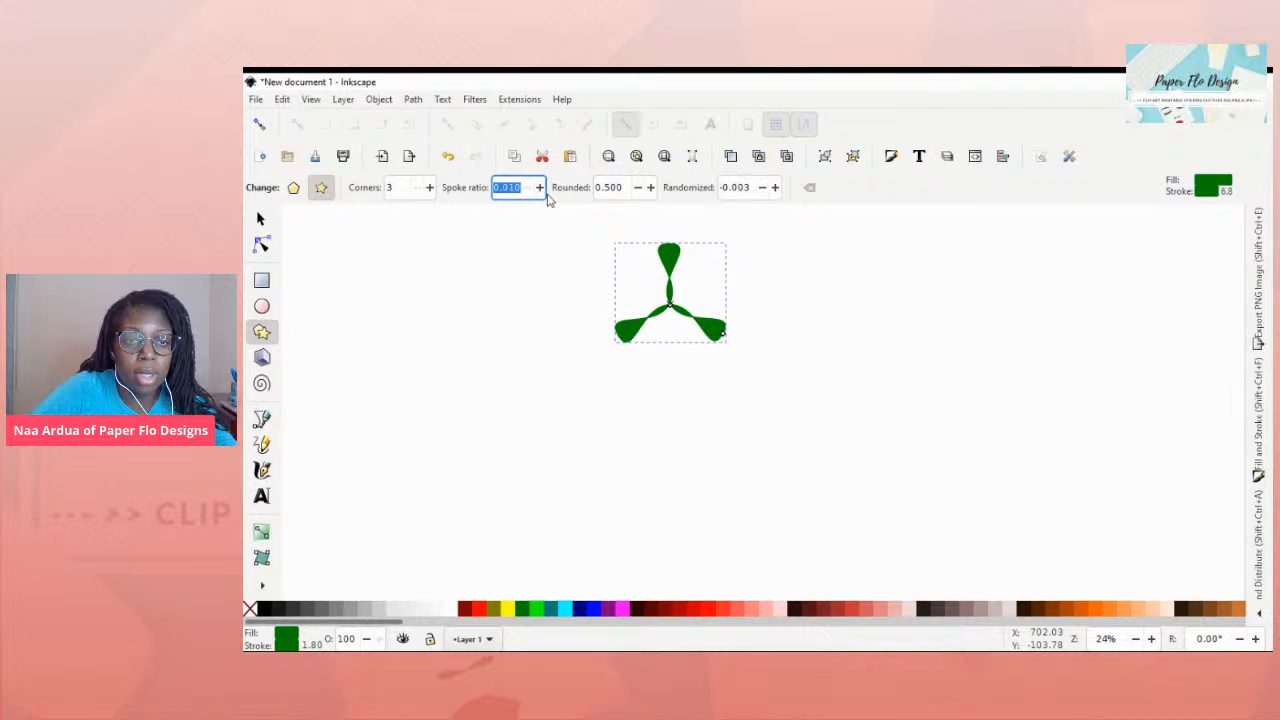
left_click(542, 190)
left_click(542, 190)
left_click(542, 190)
left_click(542, 190)
left_click(542, 190)
left_click(542, 190)
left_click(542, 190)
left_click(542, 190)
left_click(541, 189)
left_click(541, 189)
left_click(541, 189)
left_click(541, 189)
left_click(541, 189)
left_click(541, 189)
left_click(541, 190)
left_click(541, 190)
left_click(541, 190)
left_click(541, 190)
left_click(541, 190)
left_click(541, 190)
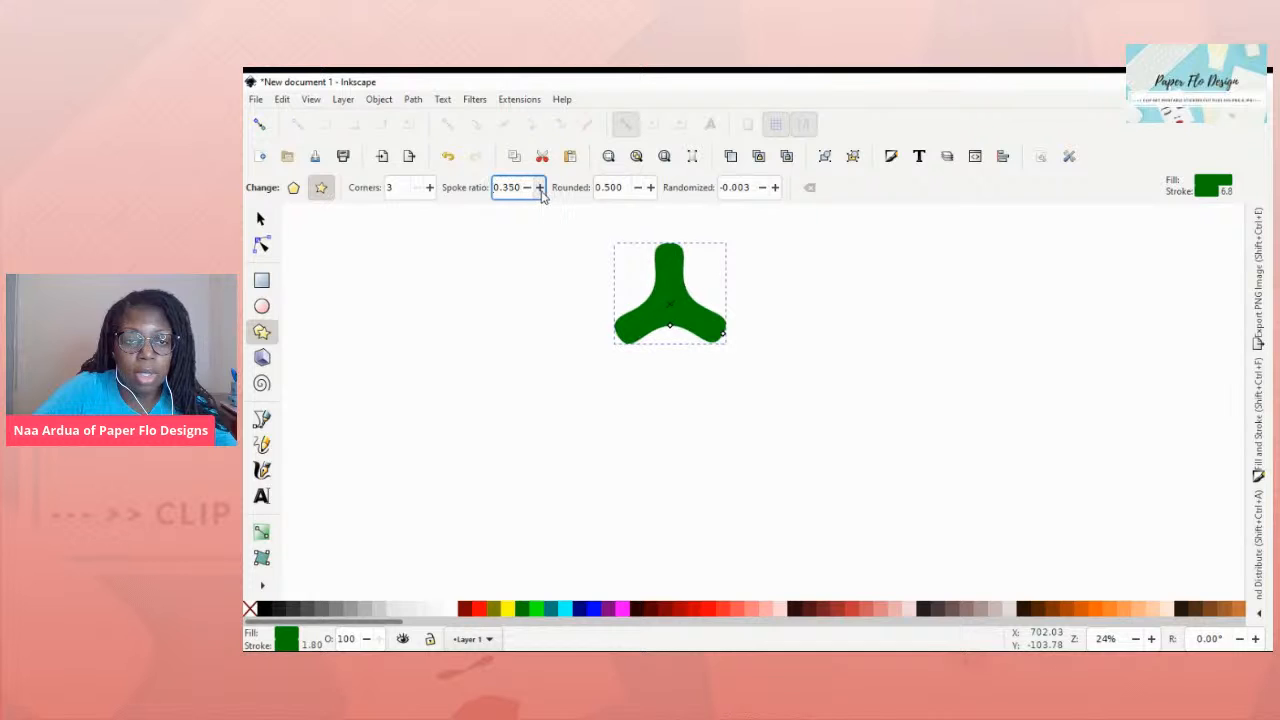
left_click(541, 190)
left_click(541, 190)
left_click(541, 190)
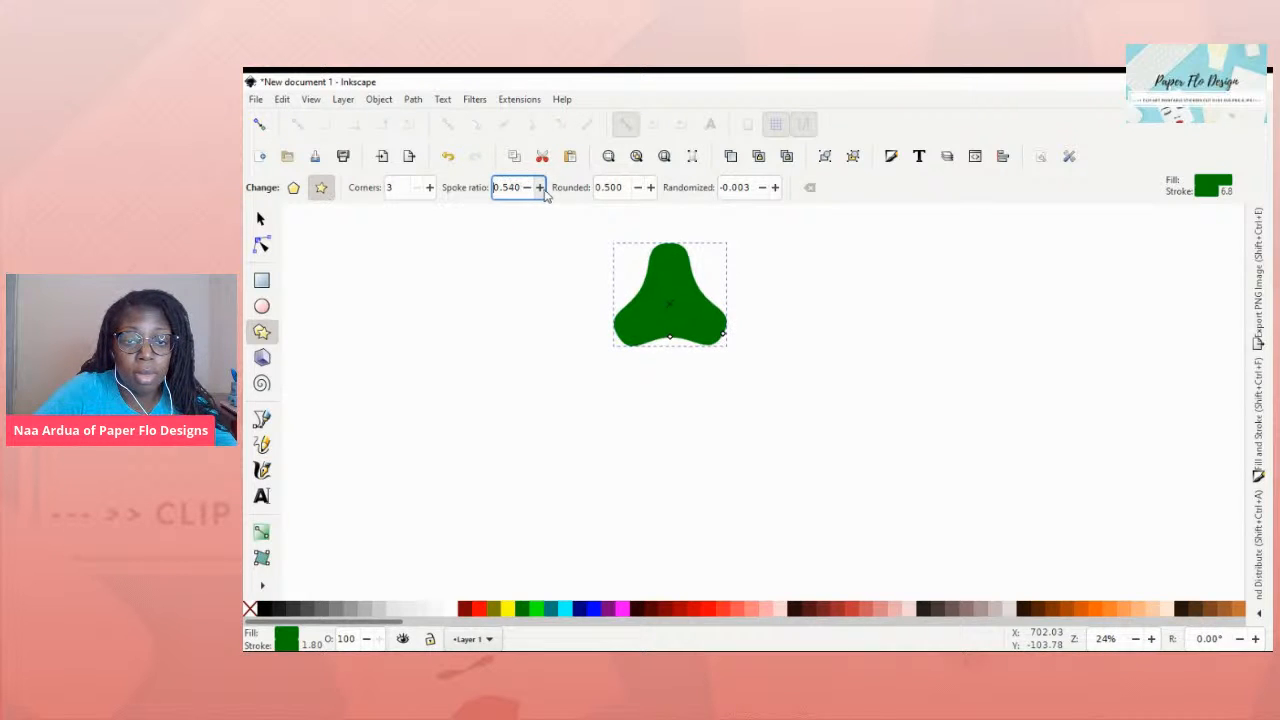
left_click(541, 190)
left_click(541, 190)
left_click(541, 190)
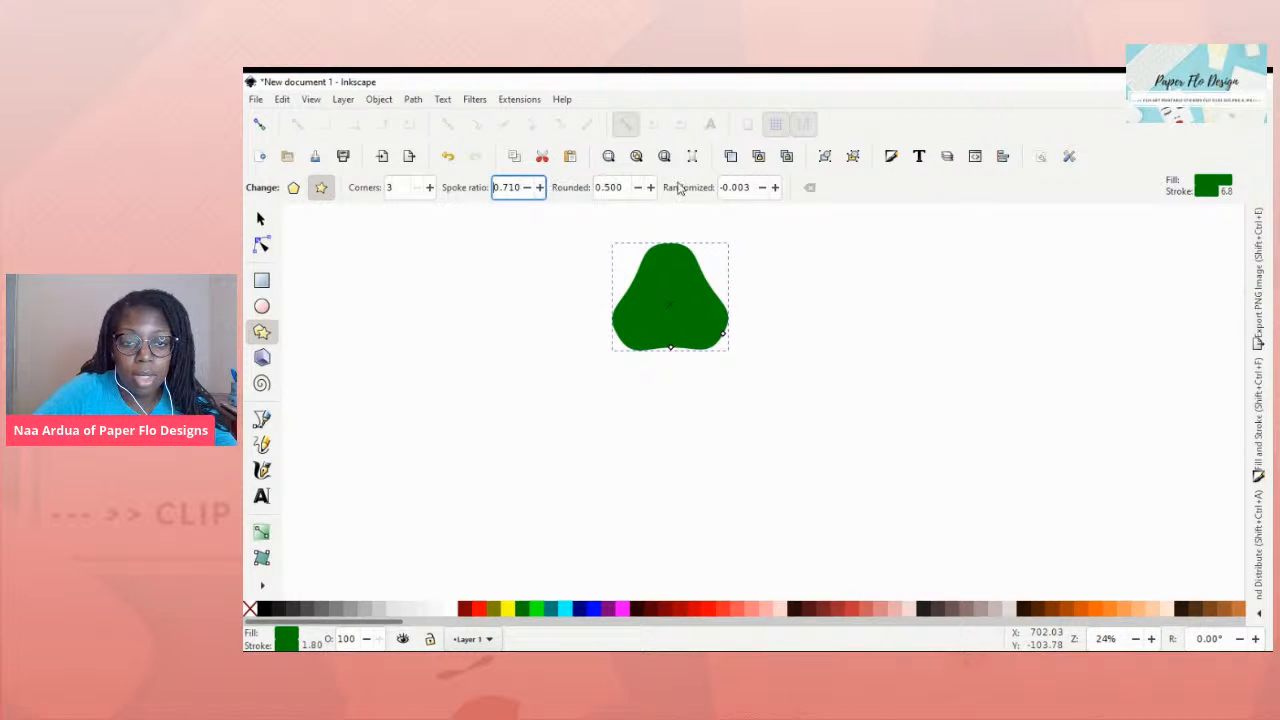
- Lower the star's rounding to 0.19
left_click(640, 189)
left_click(640, 189)
left_click(640, 189)
left_click(640, 189)
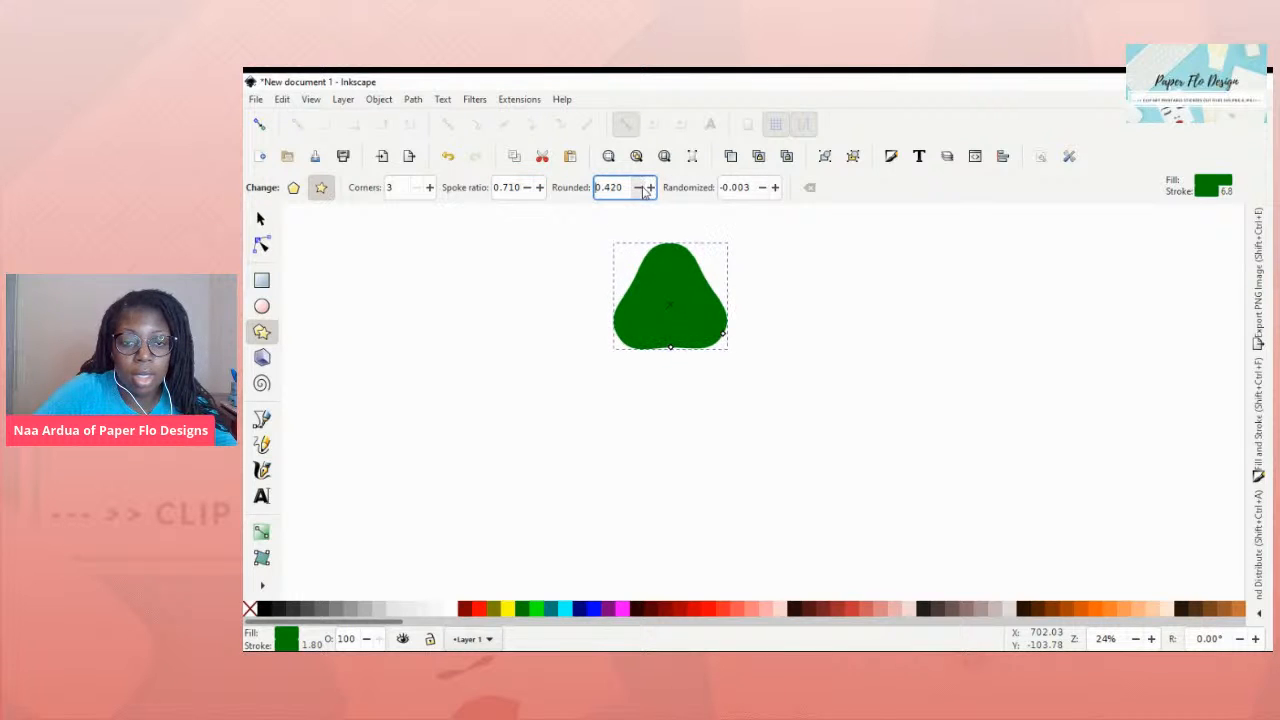
left_click(639, 189)
left_click(639, 189)
left_click(639, 189)
left_click(640, 189)
left_click(640, 189)
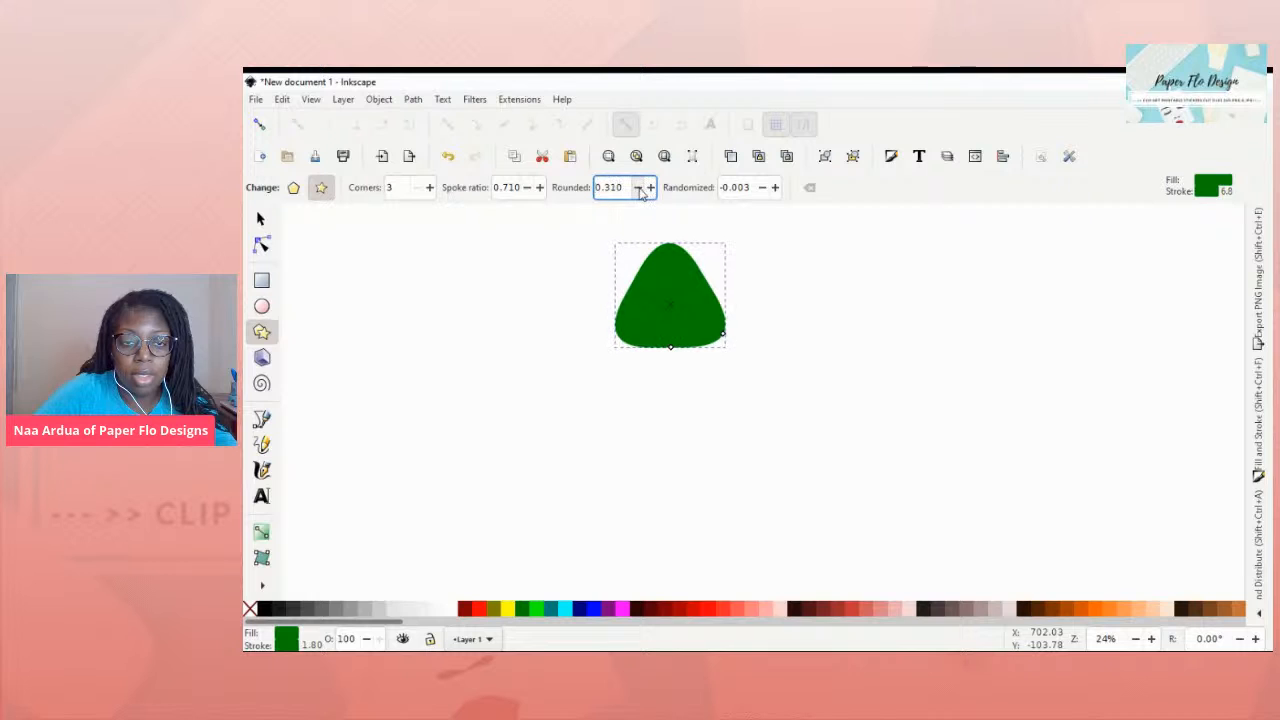
left_click(639, 189)
left_click(639, 189)
left_click(639, 189)
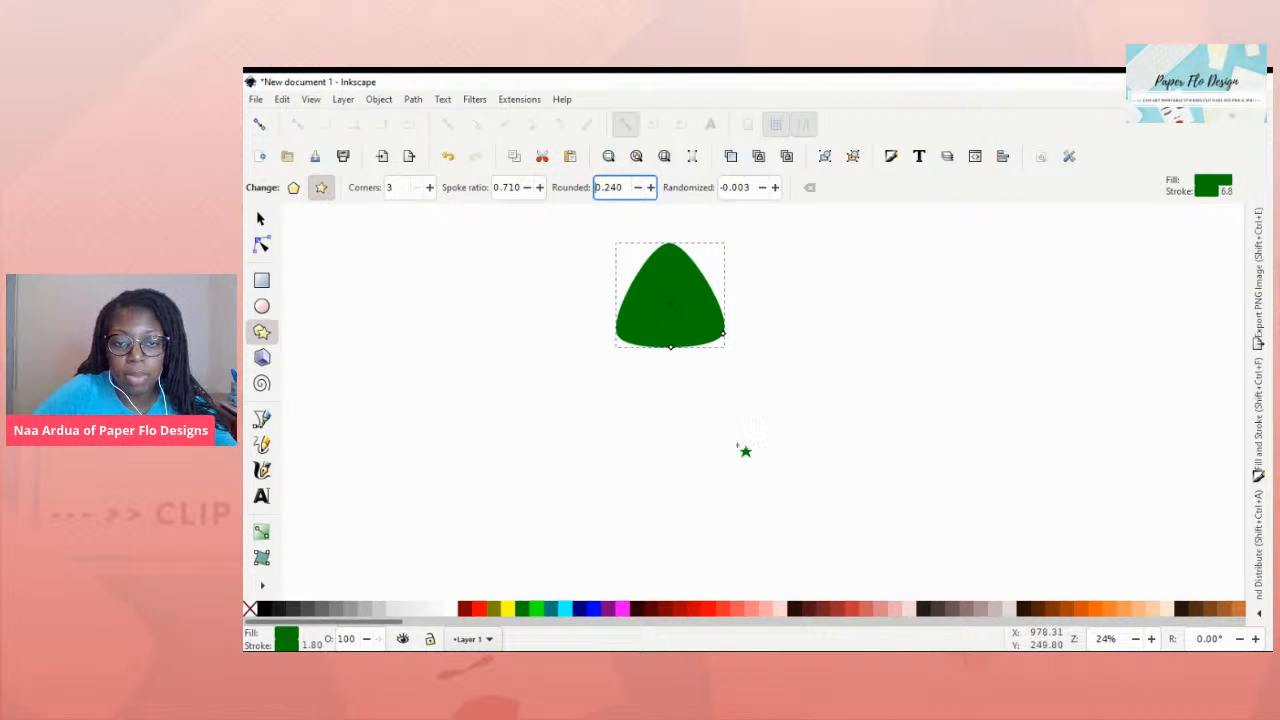
left_click(638, 189)
left_click(638, 189)
left_click(638, 189)
left_click(639, 189)
left_click(639, 189)
- Lower the star's spoke ratio to 0.52
left_click(529, 189)
left_click(529, 189)
left_click(529, 189)
left_click(529, 189)
left_click(529, 189)
left_click(530, 190)
left_click(530, 190)
left_click(530, 190)
left_click(529, 189)
left_click(529, 189)
left_click(529, 189)
left_click(529, 189)
left_click(529, 189)
left_click(529, 189)
left_click(529, 189)
left_click(529, 189)
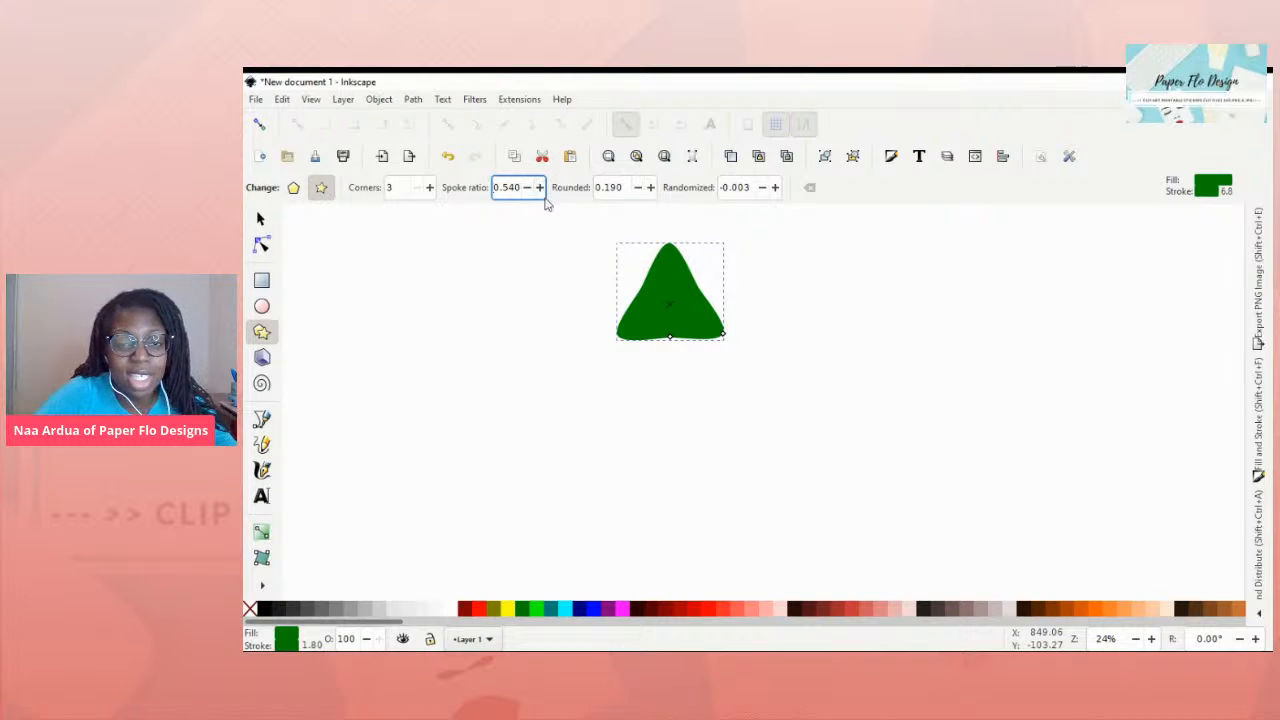
left_click(527, 189)
left_click(527, 189)
- Increase the star's rounding to 0.33
left_click(650, 188)
left_click(650, 188)
left_click(650, 188)
left_click(650, 188)
left_click(650, 188)
left_click(650, 188)
left_click(650, 188)
left_click(650, 188)
left_click(650, 188)
left_click(650, 188)
left_click(650, 188)
left_click(650, 188)
left_click(650, 188)
left_click(650, 188)
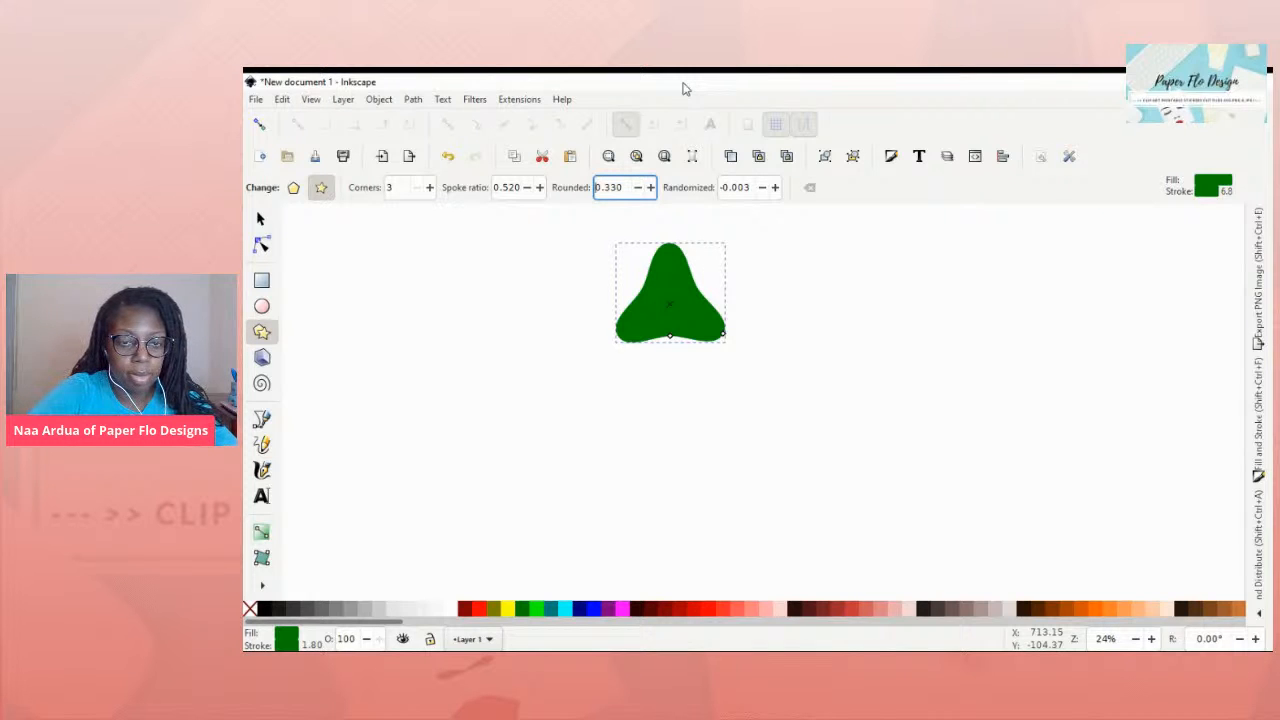
- Convert the rounded star to a path and move it to about X 855, Y -58 mm
key("ctrl+shift+c")
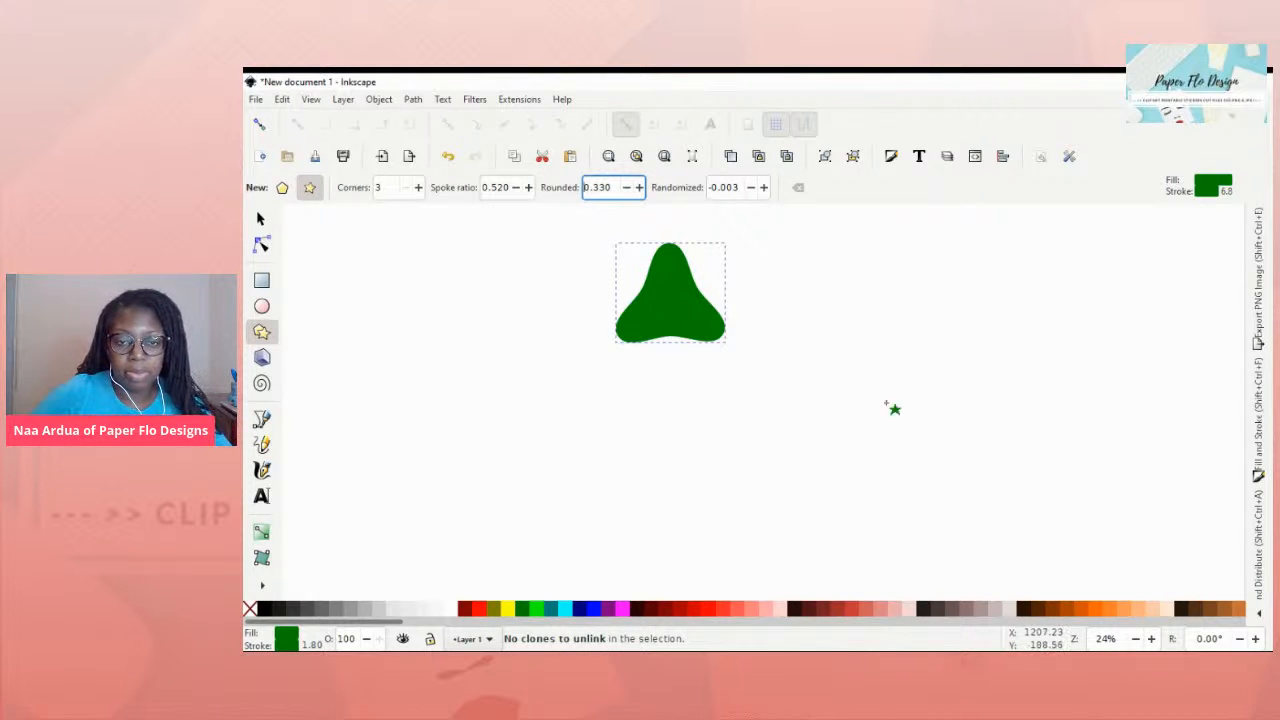
type("s")
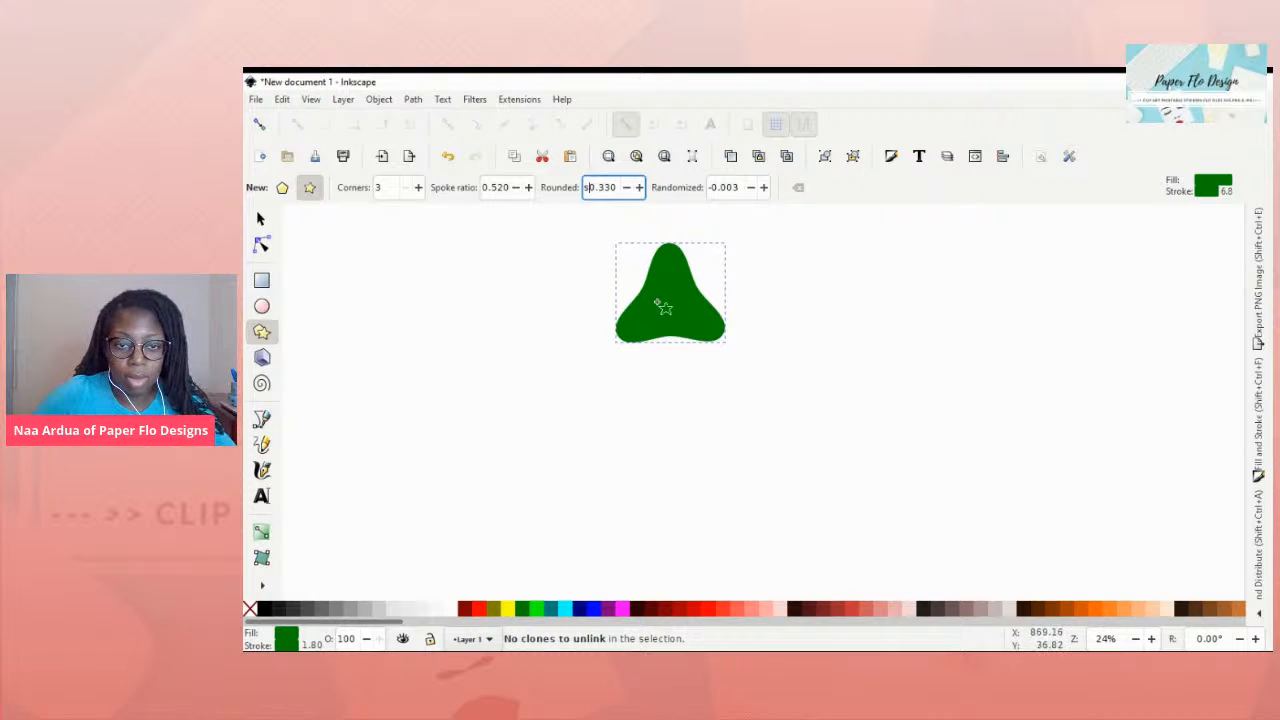
type("s")
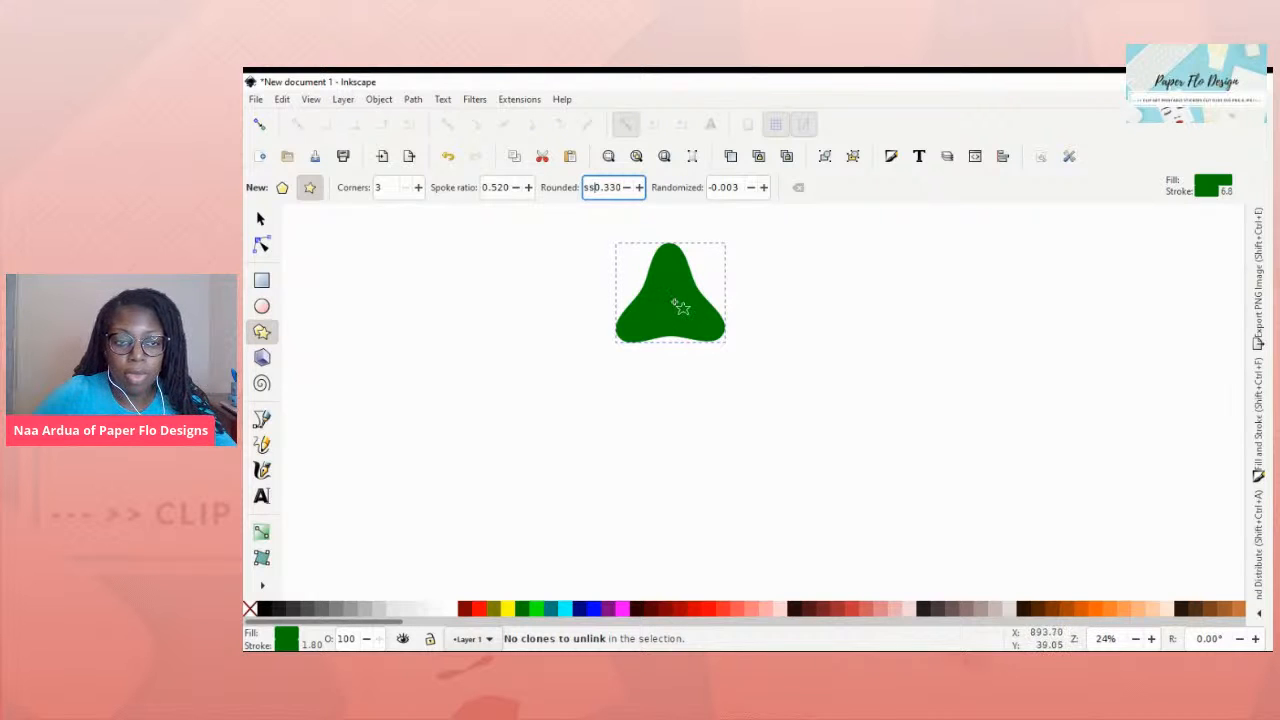
left_click(262, 220)
left_click_drag(676, 313, 701, 307)
left_click(701, 307)
left_click_drag(763, 343, 764, 345)
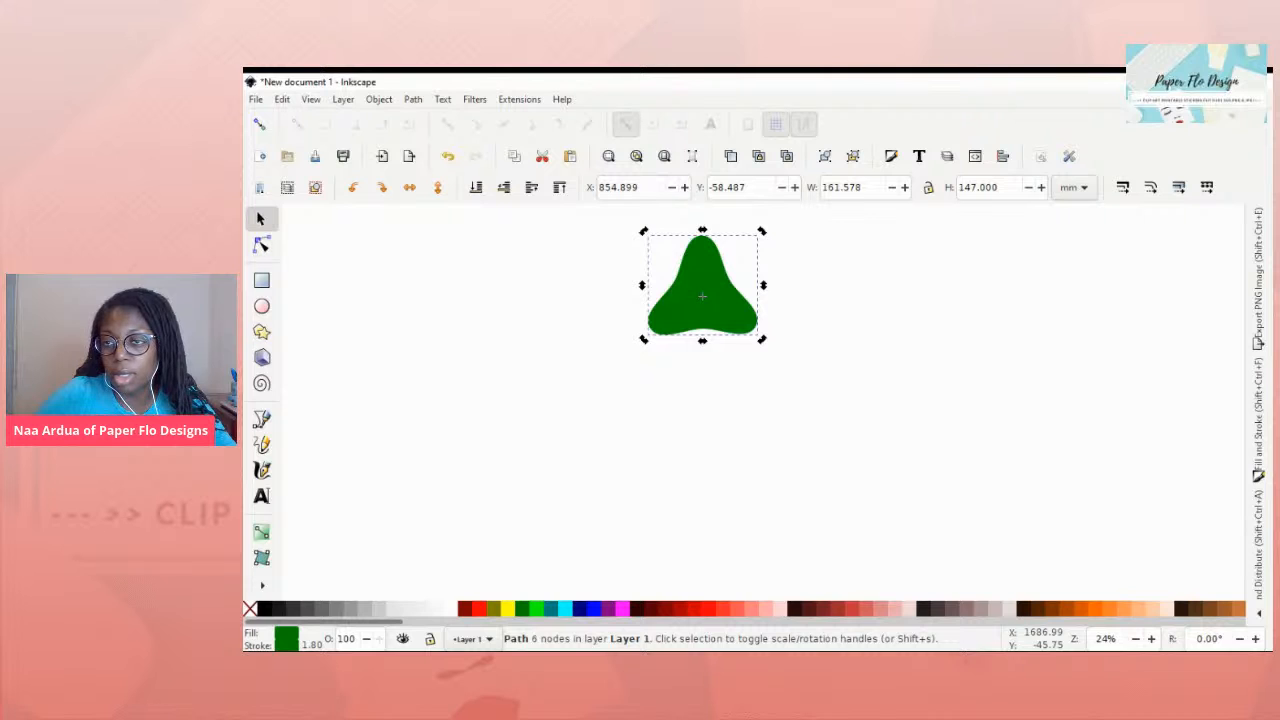
- Restore the program window from full size and make it narrower
left_click(1236, 82)
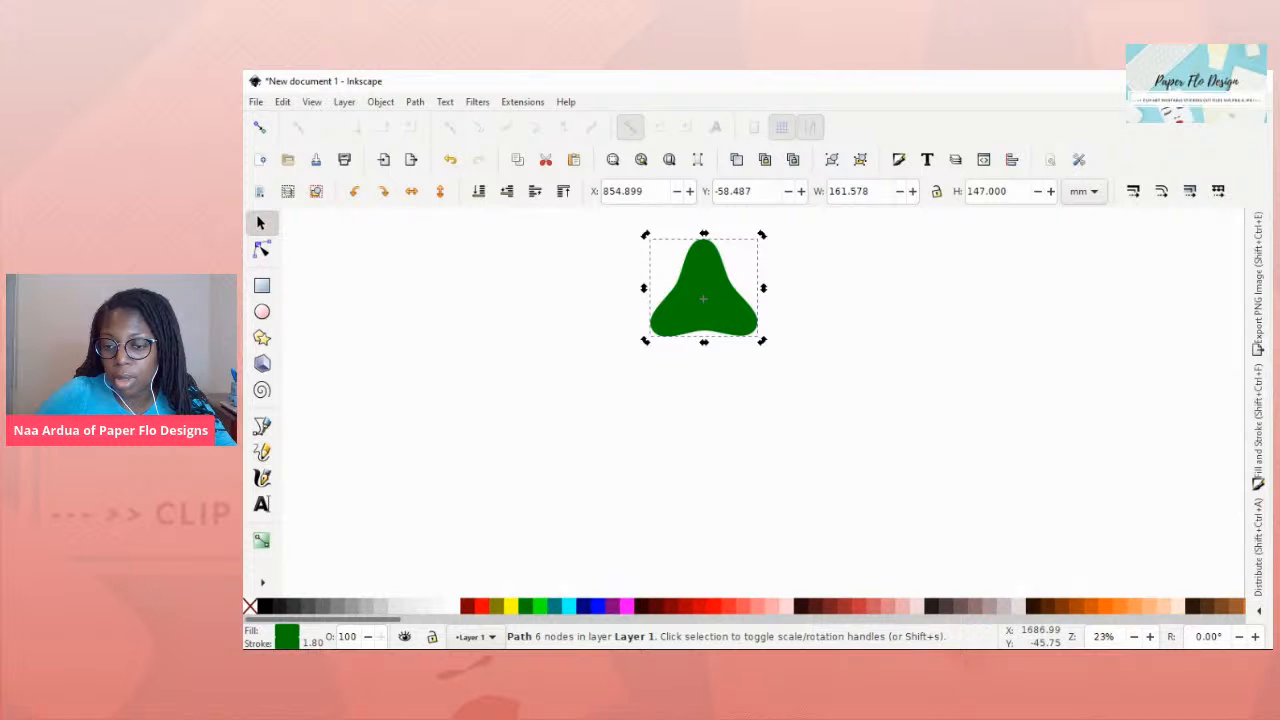
left_click_drag(1272, 258, 1078, 258)
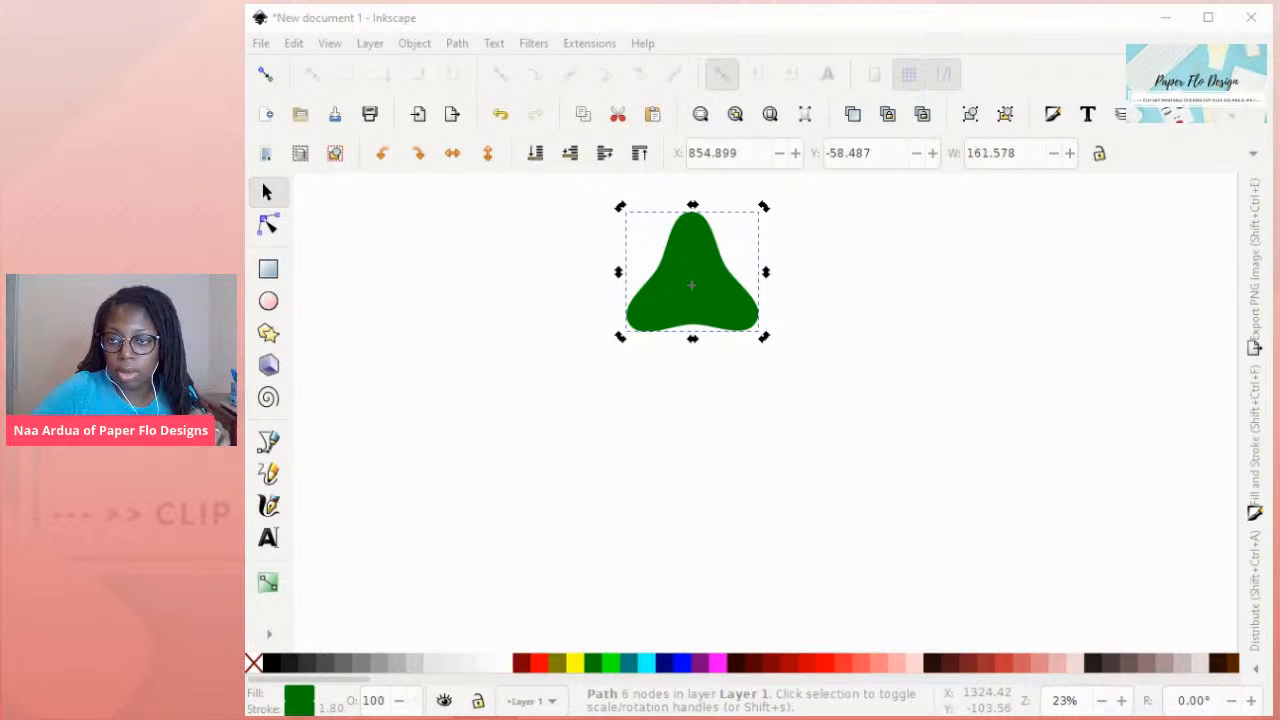
- Duplicate the green shape, move the copy down over the original's lower part, and rotate it upside down
left_click(725, 280)
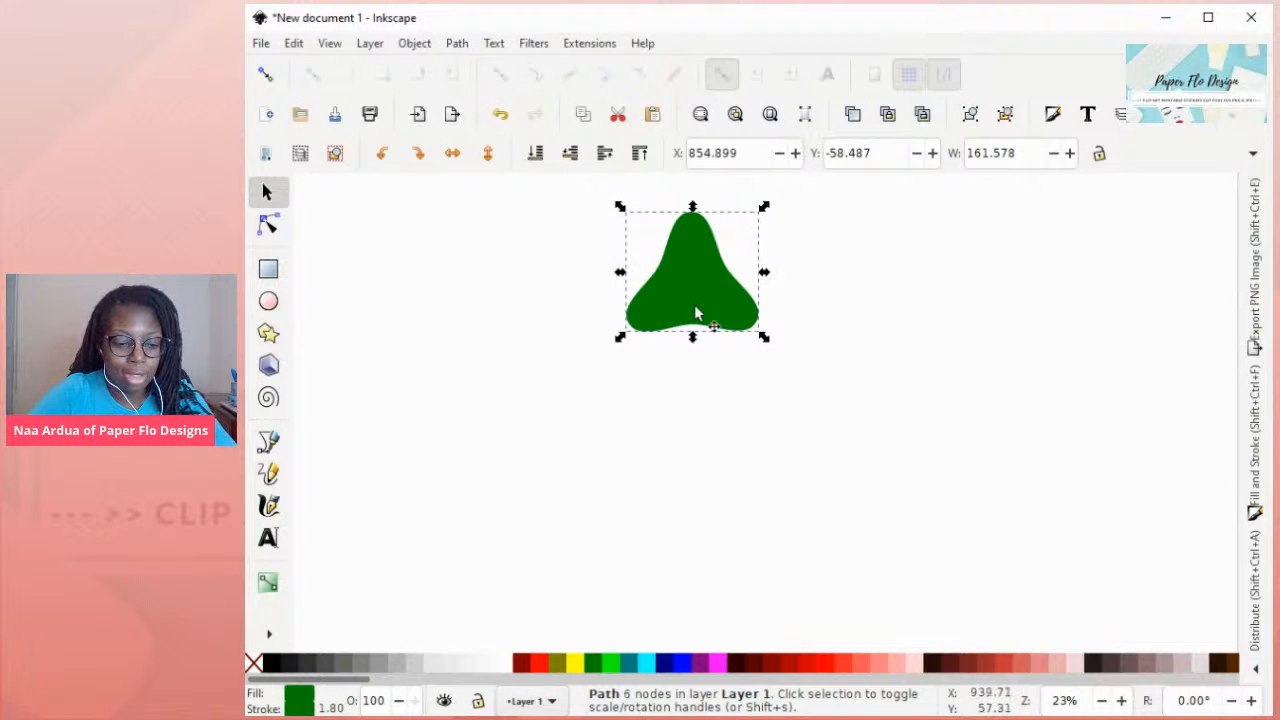
key("ctrl+d")
left_click_drag(703, 289, 708, 352)
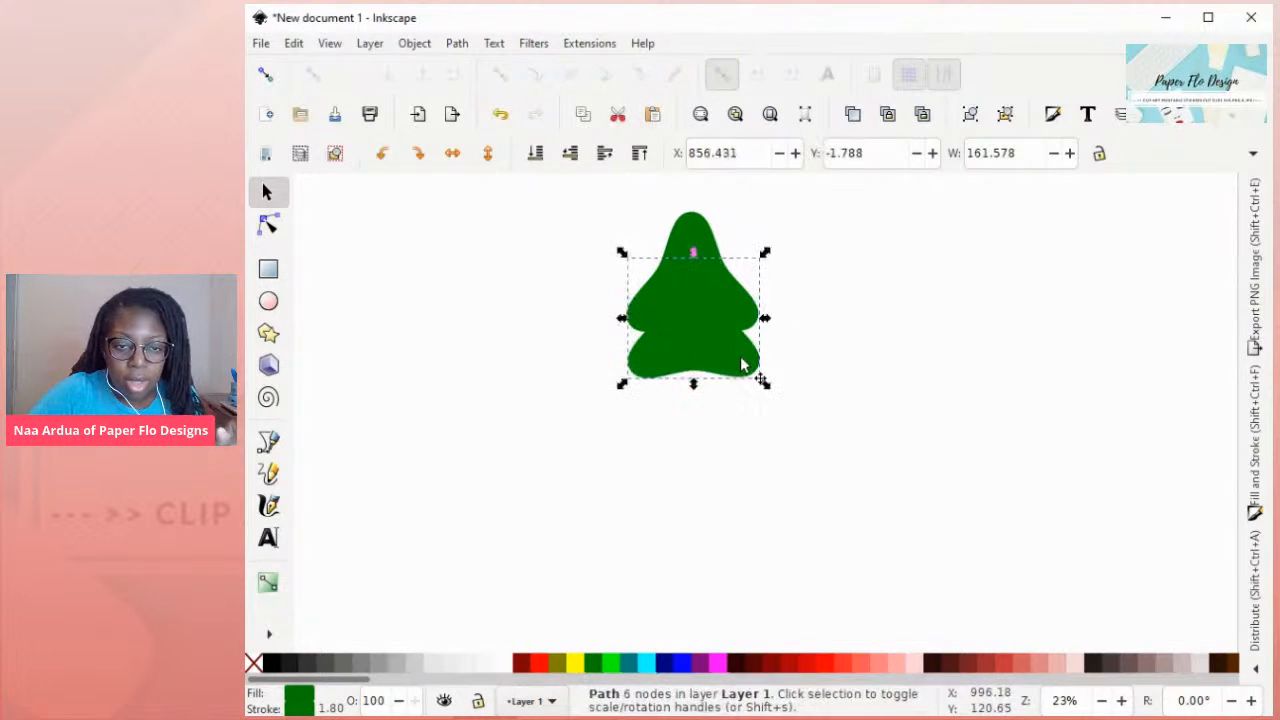
left_click_drag(765, 390, 735, 320)
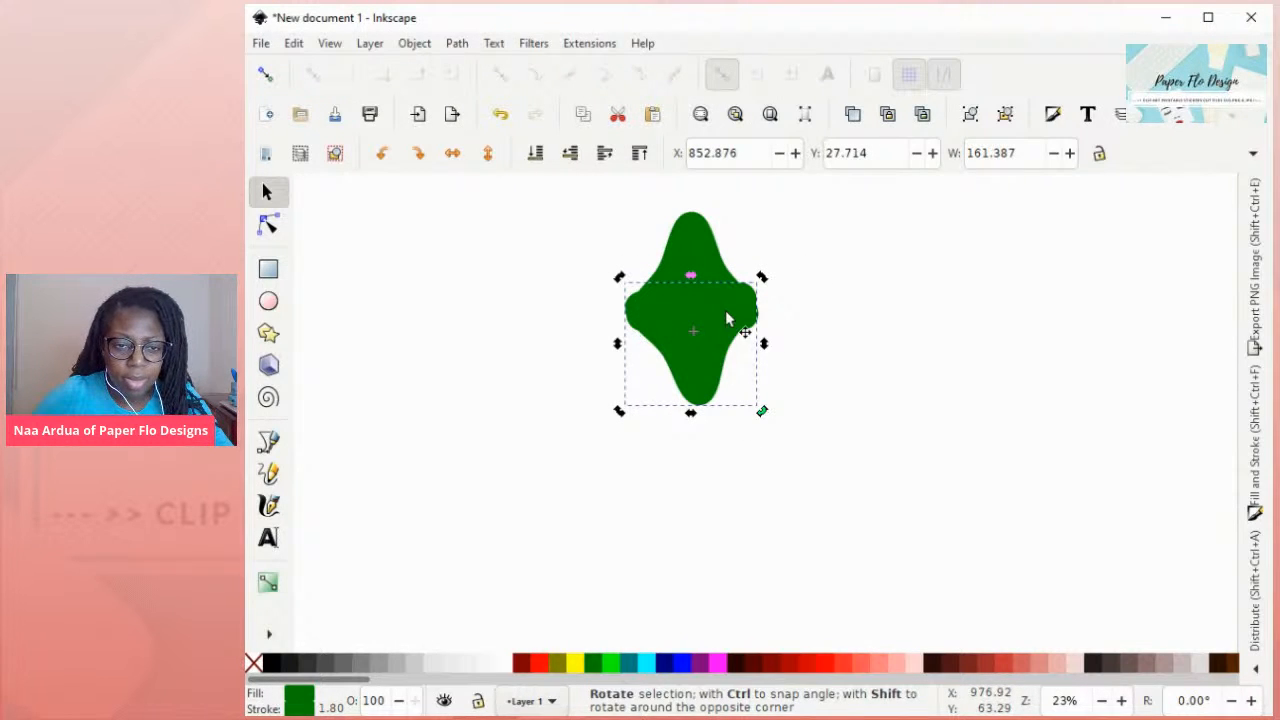
- Shrink the upside-down copy to about 92 mm wide and fit it as a lobe right of centre on the tree's lower edge
left_click(727, 318)
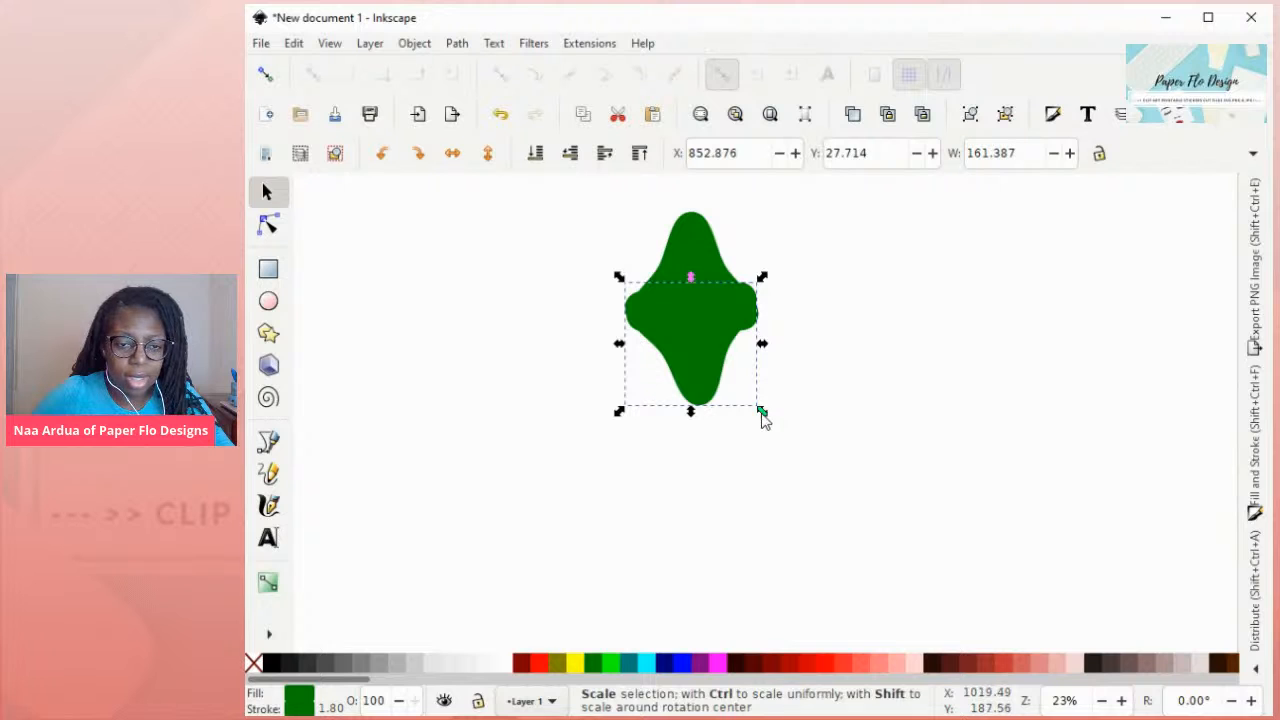
left_click_drag(763, 415, 737, 364)
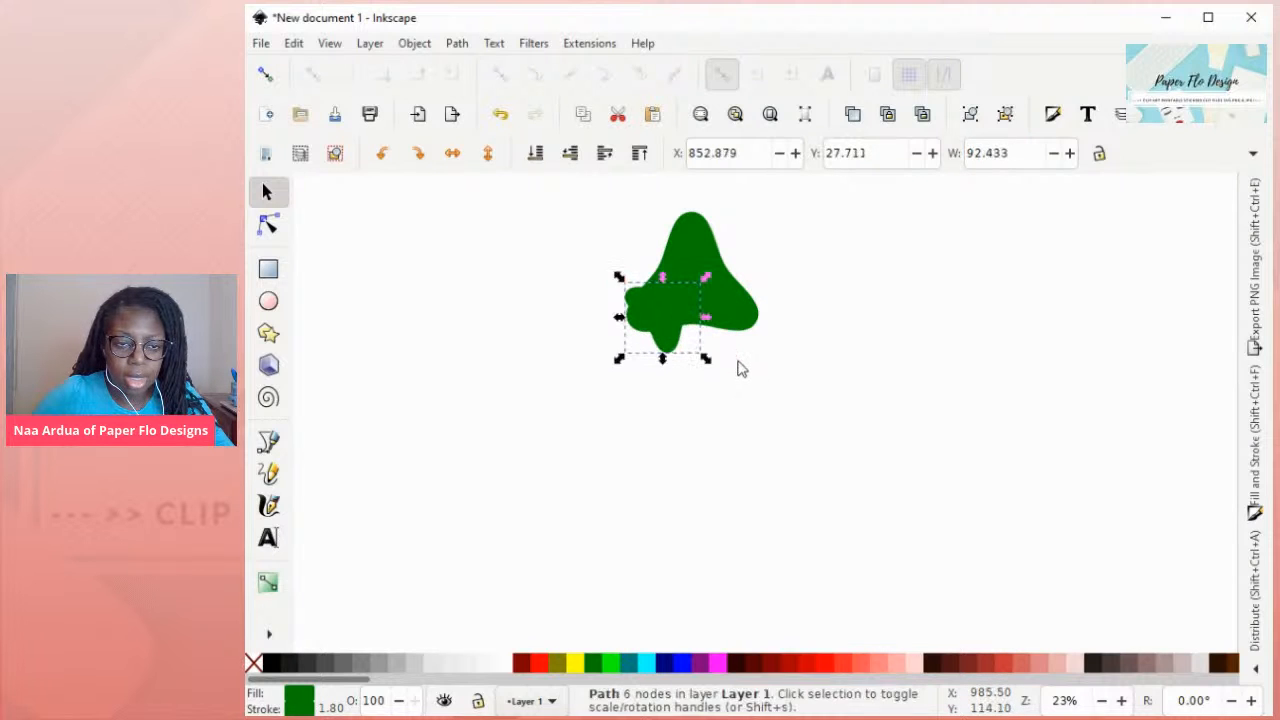
left_click_drag(690, 300, 719, 299)
left_click_drag(737, 355, 671, 332)
- Position a second small copy as a lobe left of centre on the tree's lower edge and rotate it slightly
left_click(671, 304)
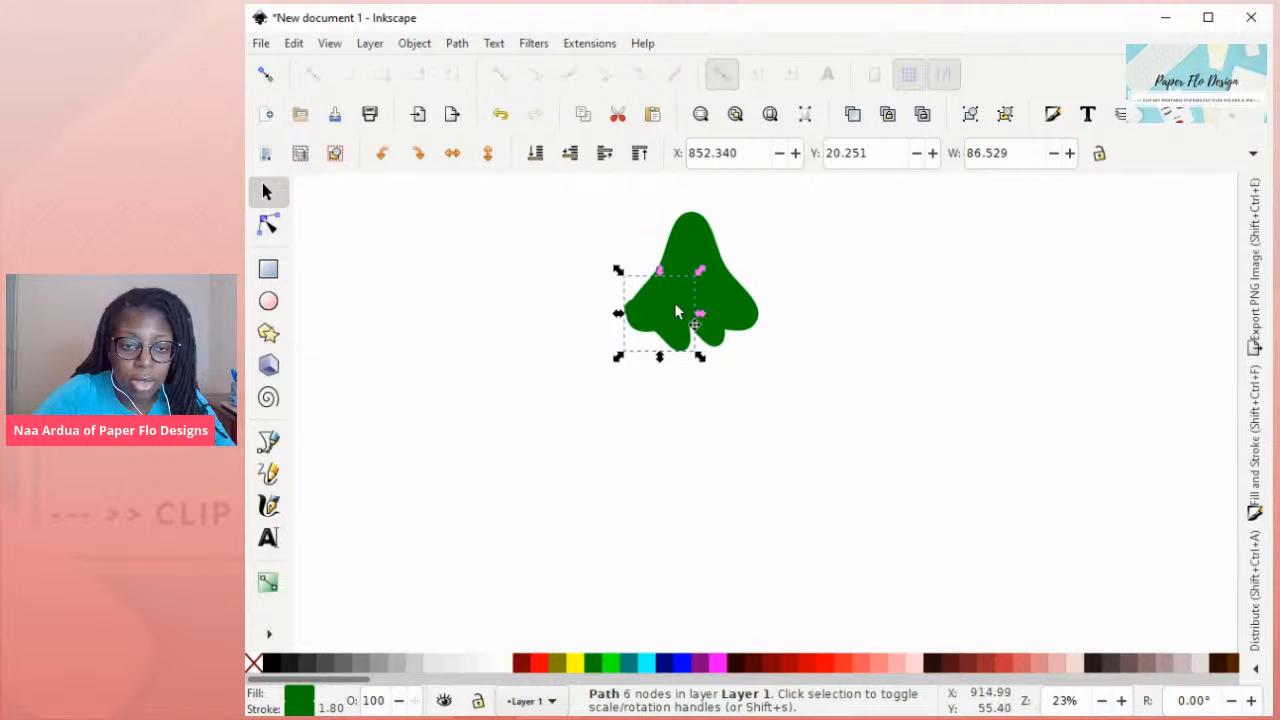
left_click_drag(700, 271, 705, 301)
left_click_drag(704, 310, 703, 311)
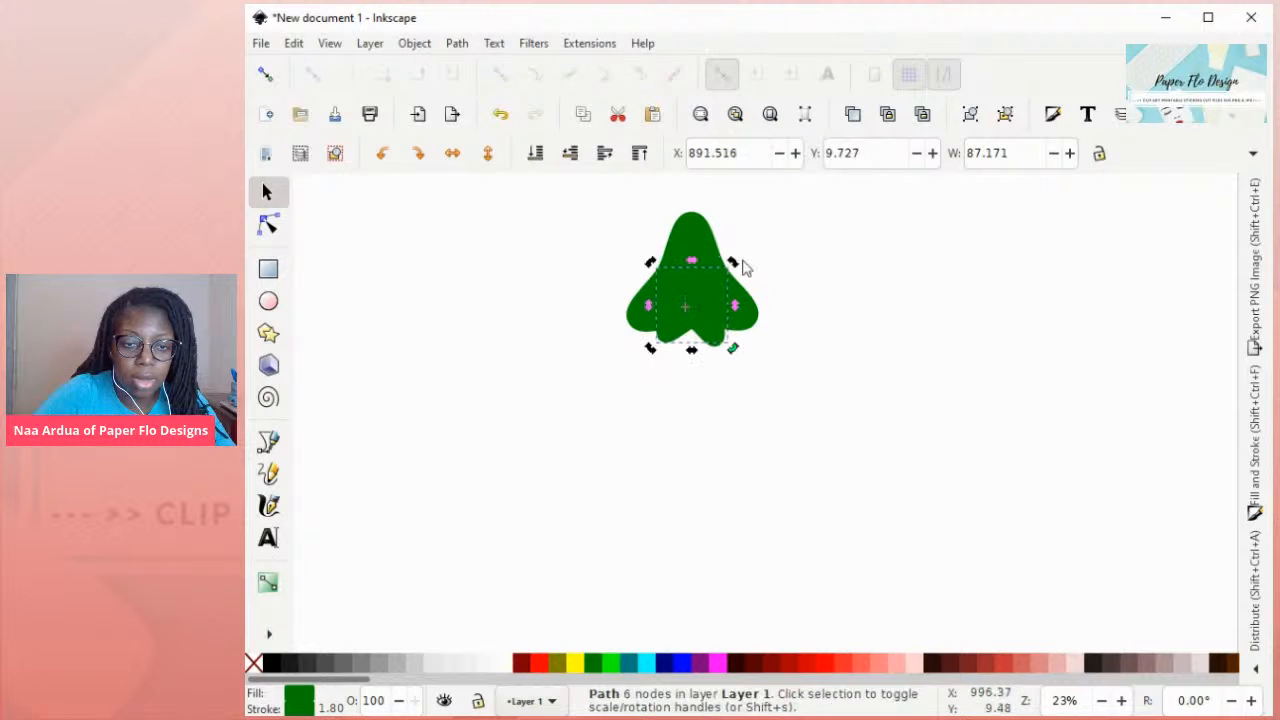
- Place a third small copy at the tree's lower right corner, rotating and adjusting it to form another lobe
left_click_drag(679, 330, 731, 308)
left_click(711, 327)
left_click(731, 308)
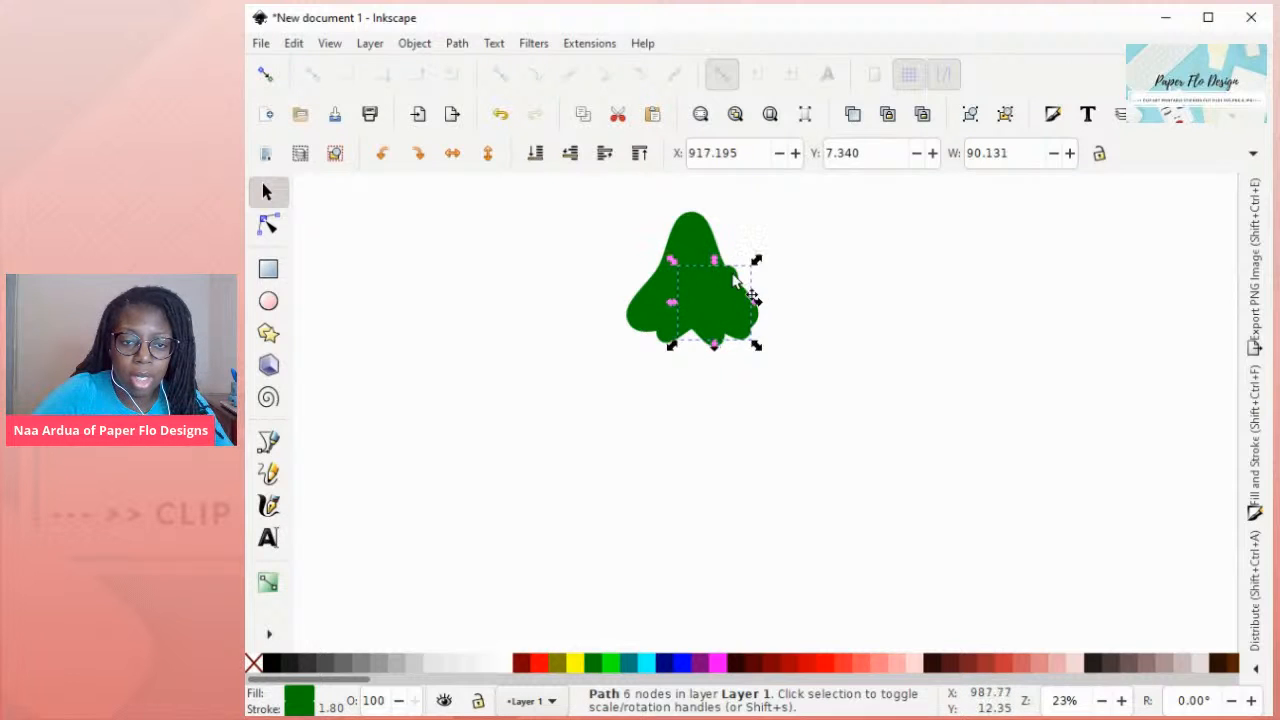
left_click_drag(757, 262, 751, 278)
left_click_drag(751, 346, 747, 338)
left_click(797, 290)
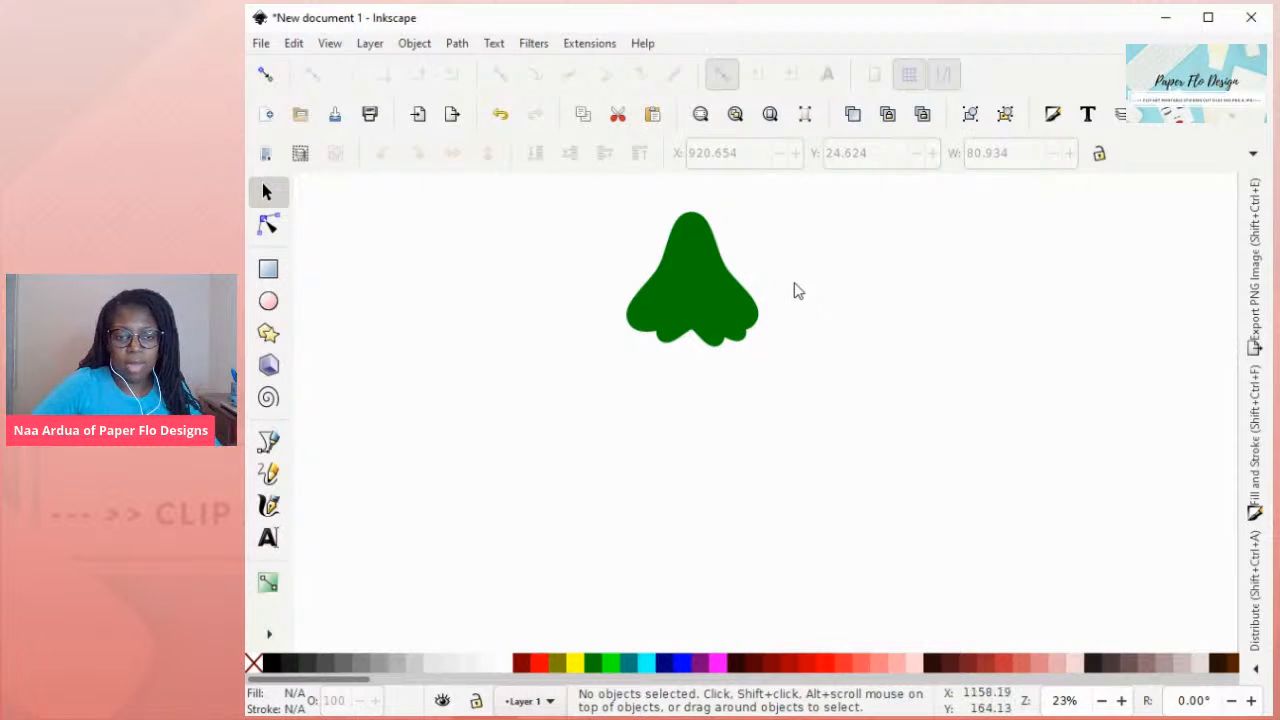
- Shift the middle lobe slightly left and the left lobe outward and down to even out the tree's lower edge
left_click(713, 346)
left_click_drag(713, 346, 704, 348)
left_click(787, 277)
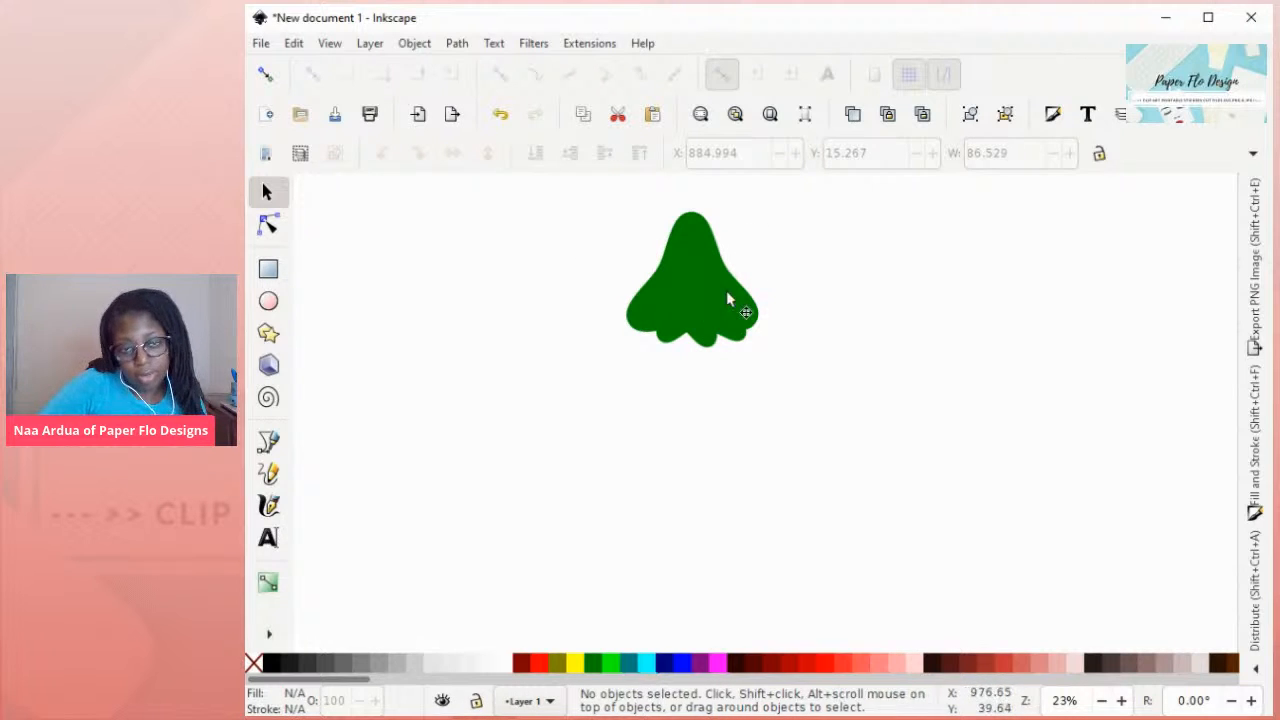
left_click(680, 340)
left_click_drag(675, 341, 660, 347)
left_click(823, 322)
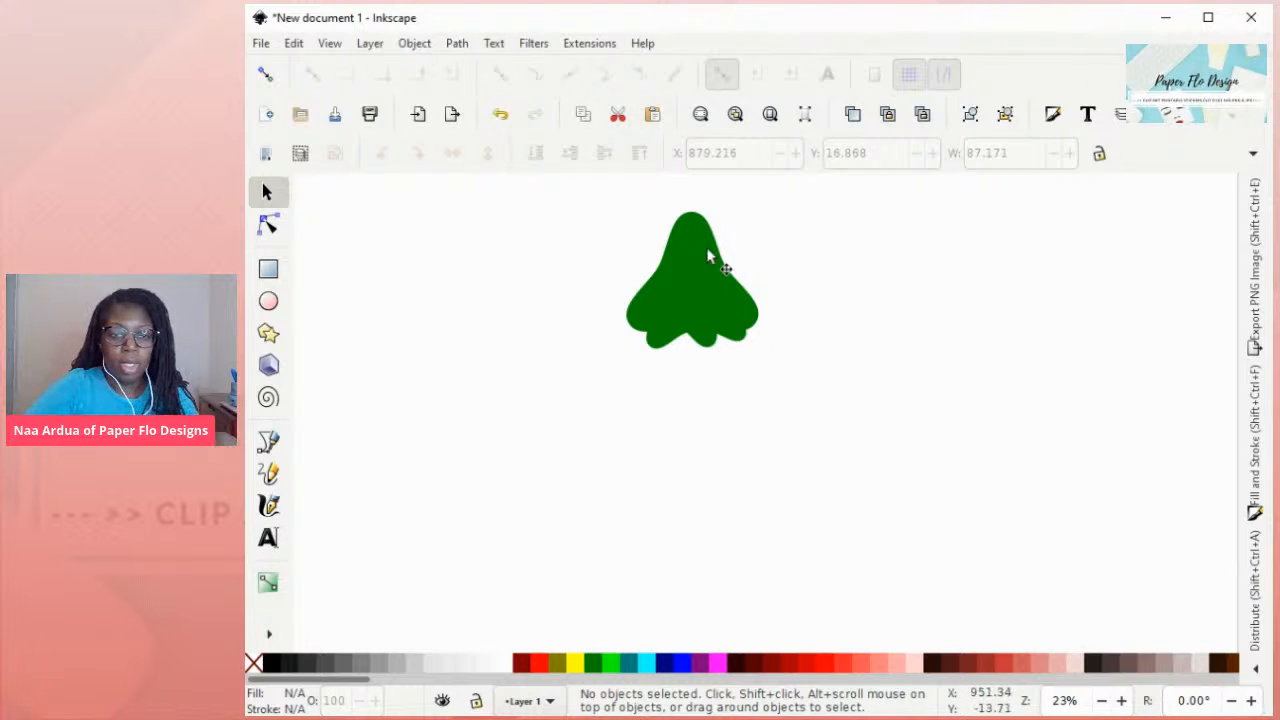
- Select the tree body with its three lobes and merge them into a single path with Union
left_click_drag(553, 195, 860, 370)
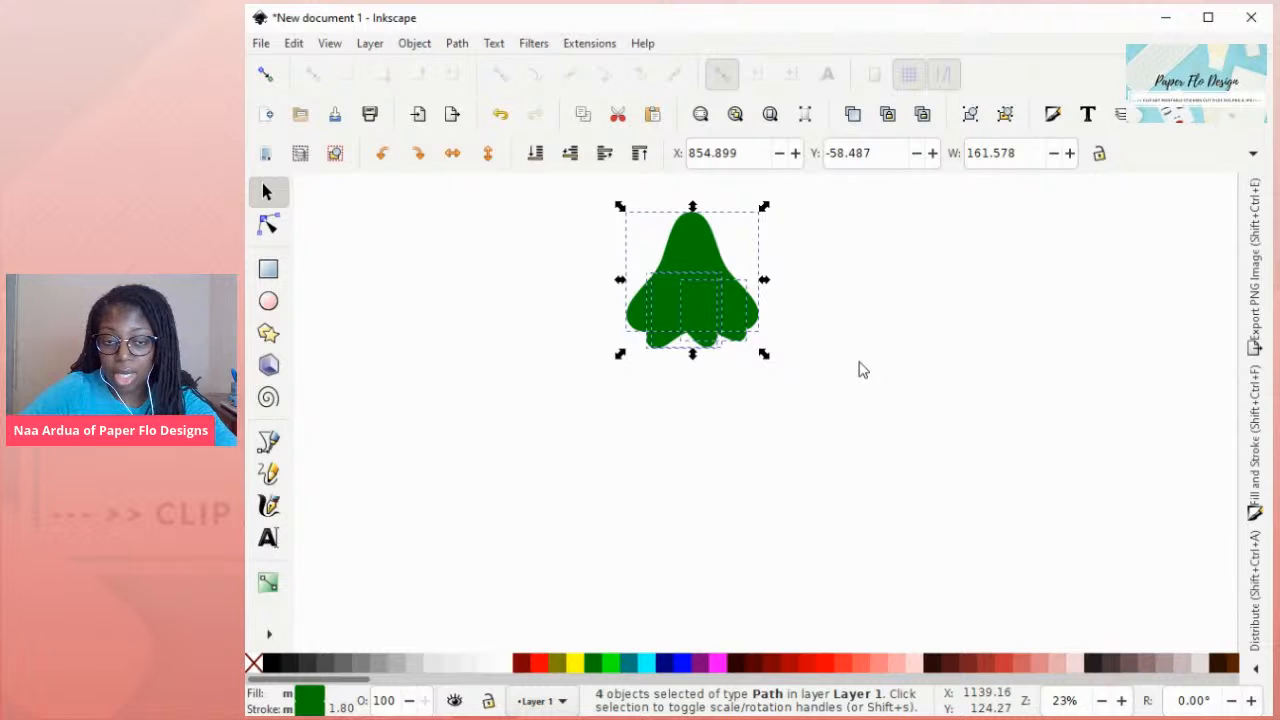
key("ctrl")
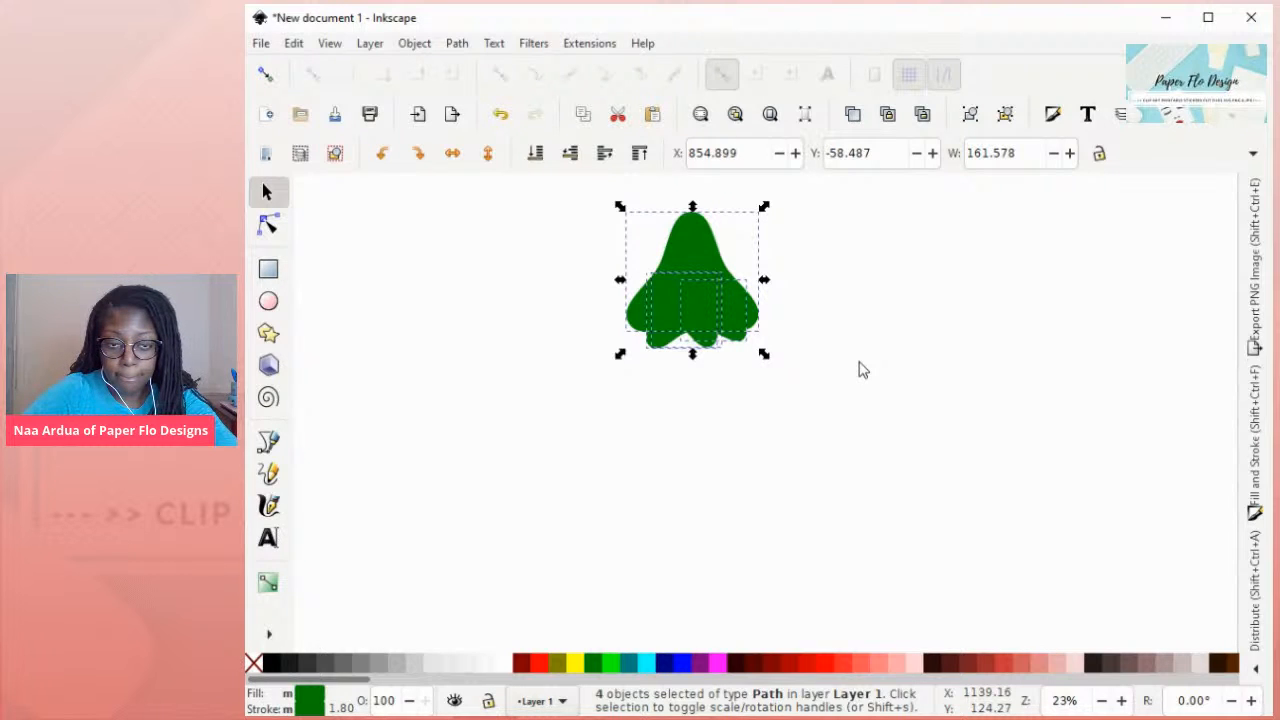
key("ctrl")
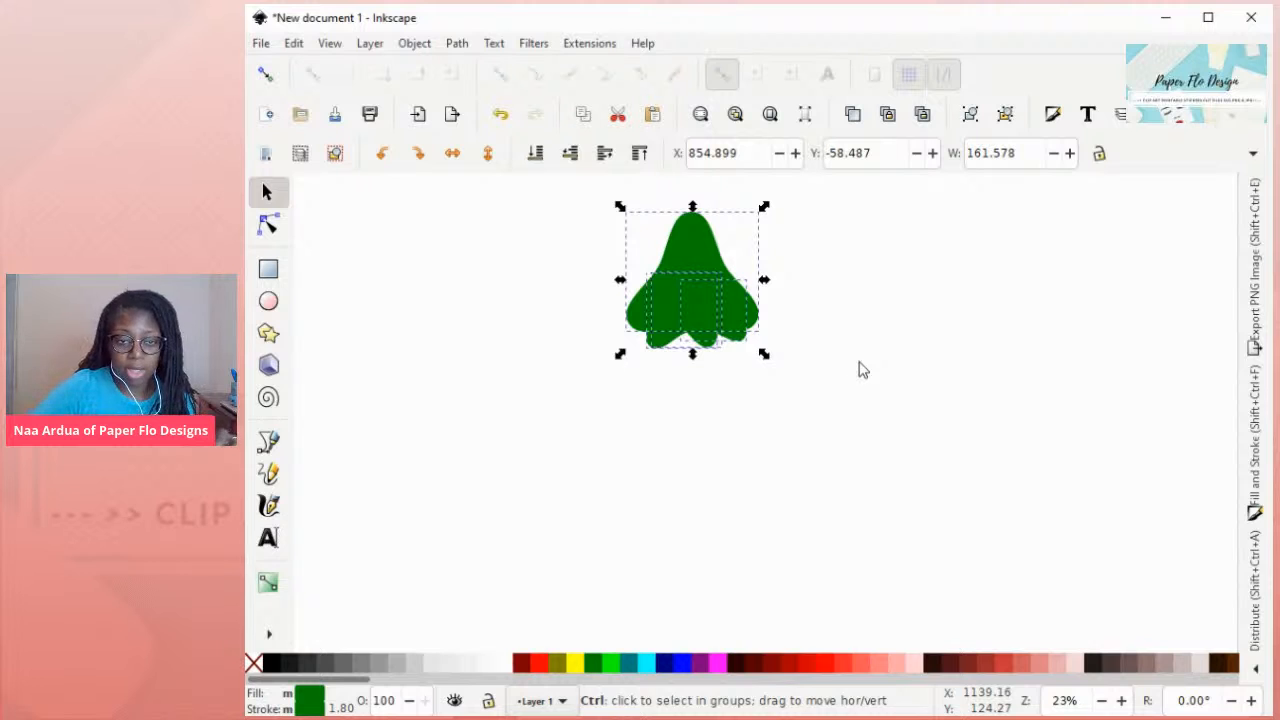
key("ctrl+plus")
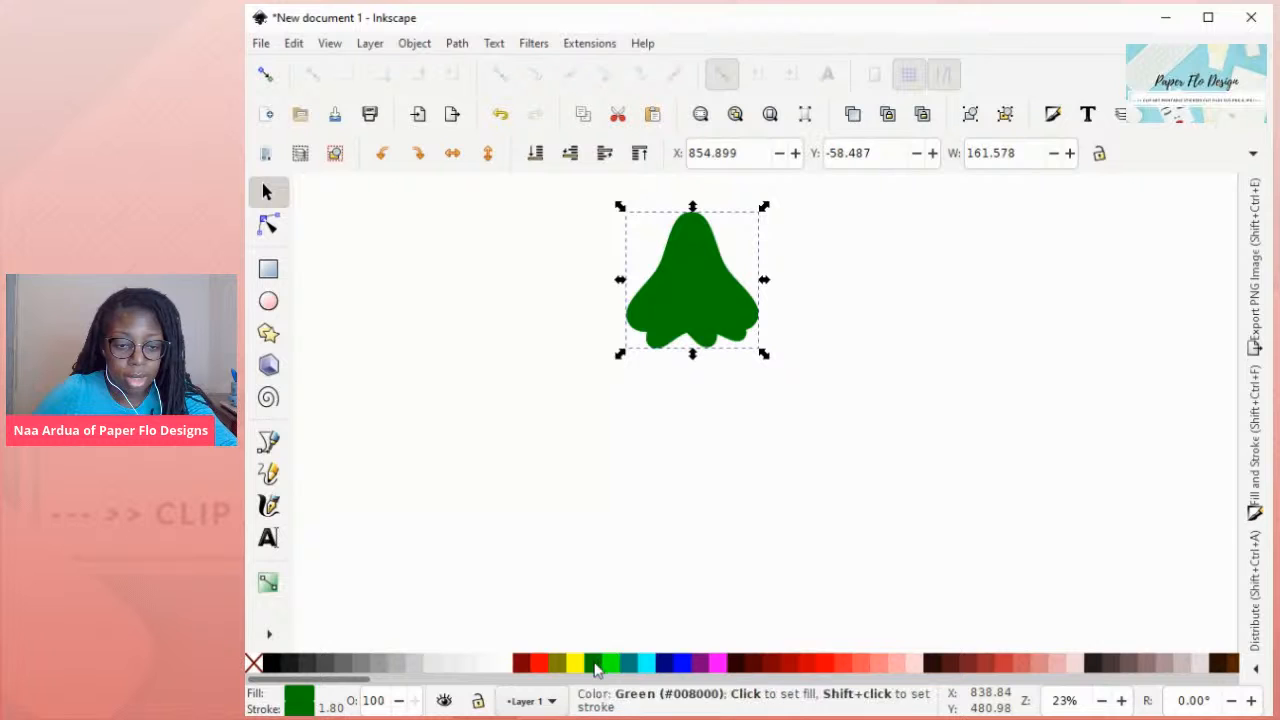
- Fill a duplicate of the merged tree tier with a very dark green and place it lower, overlapping the original
left_click_drag(661, 680, 711, 692)
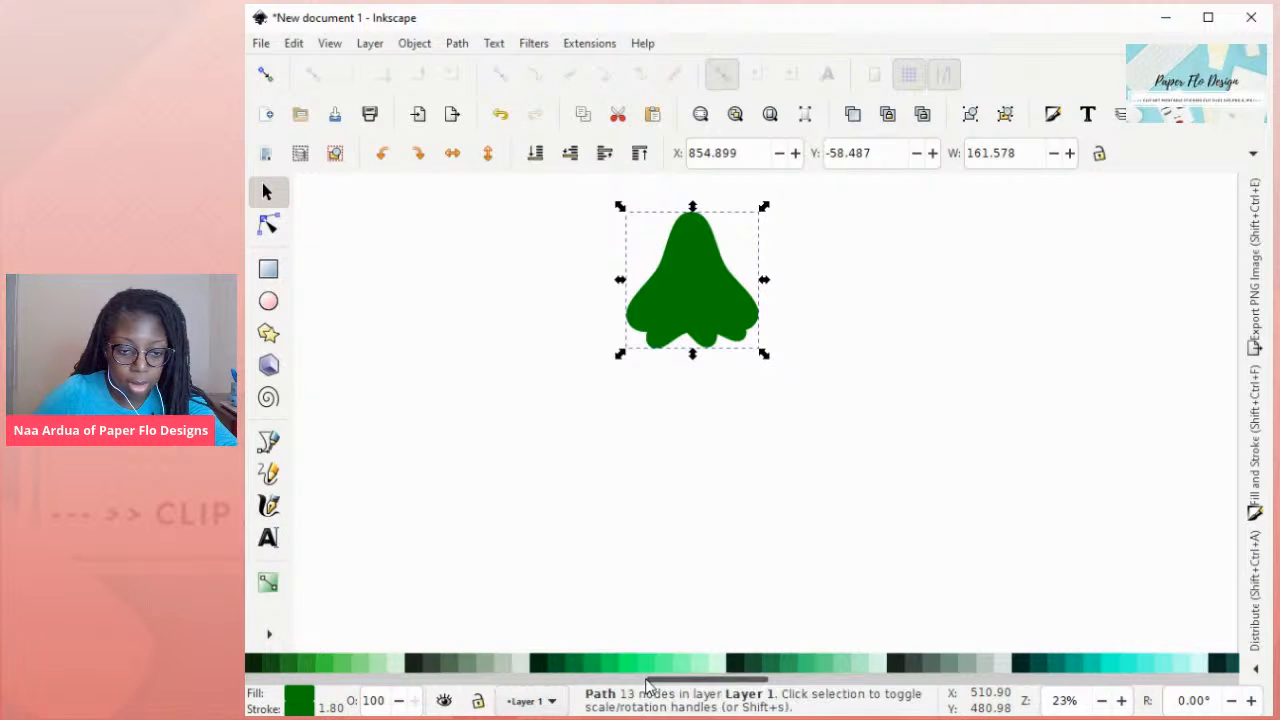
left_click_drag(648, 681, 636, 682)
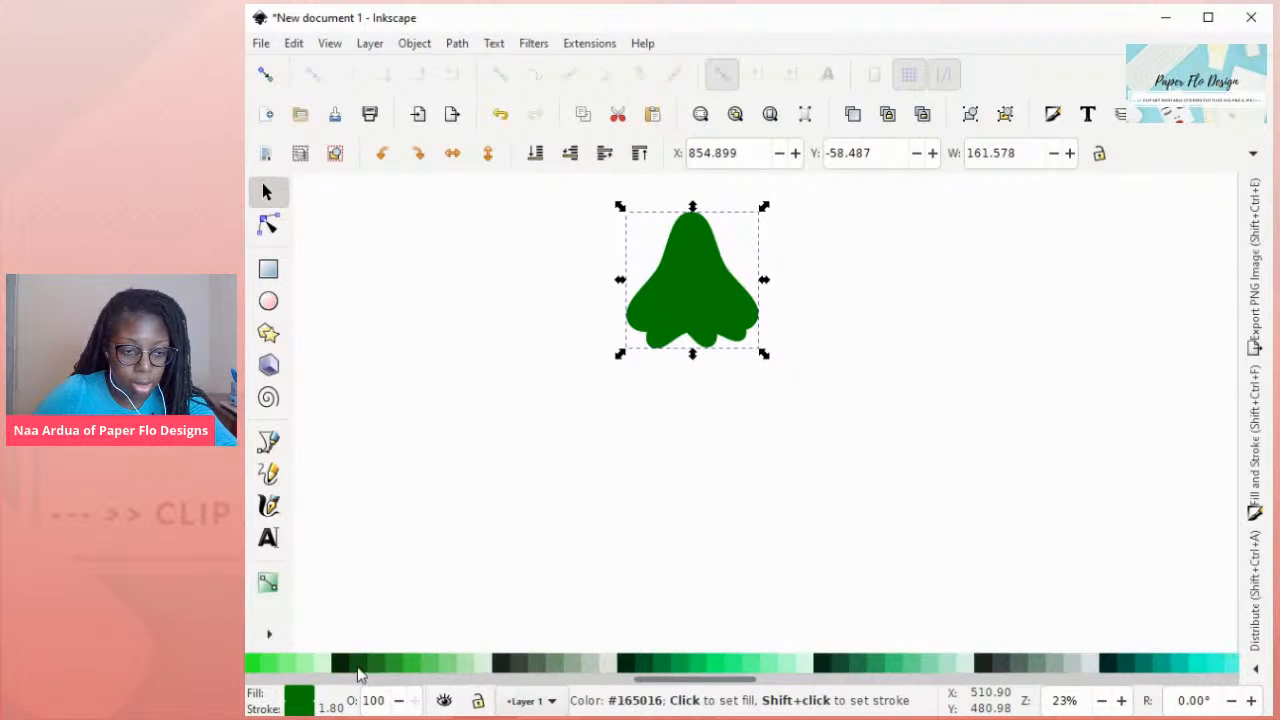
left_click(348, 668)
left_click_drag(694, 297, 680, 396)
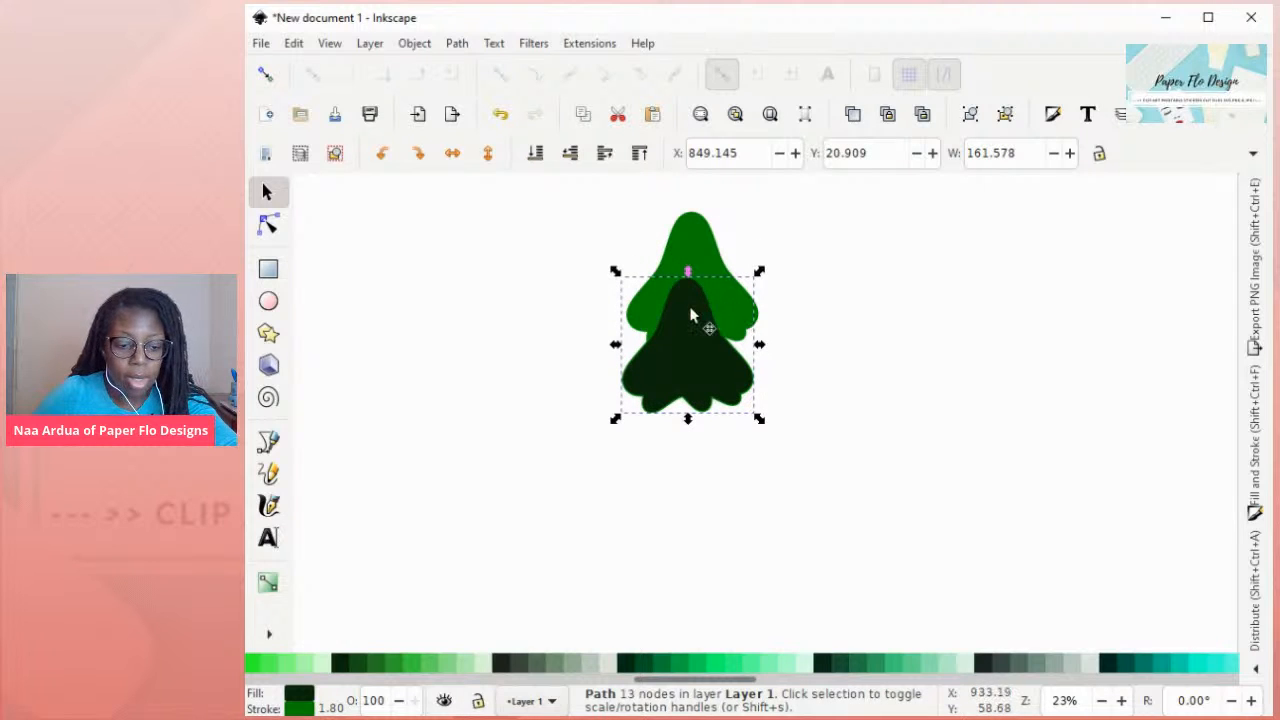
- Recolour the lower tier with a medium-dark green averaged from the overlap of the two tiers using the Dropper tool
key("d")
left_click_drag(714, 302, 737, 305)
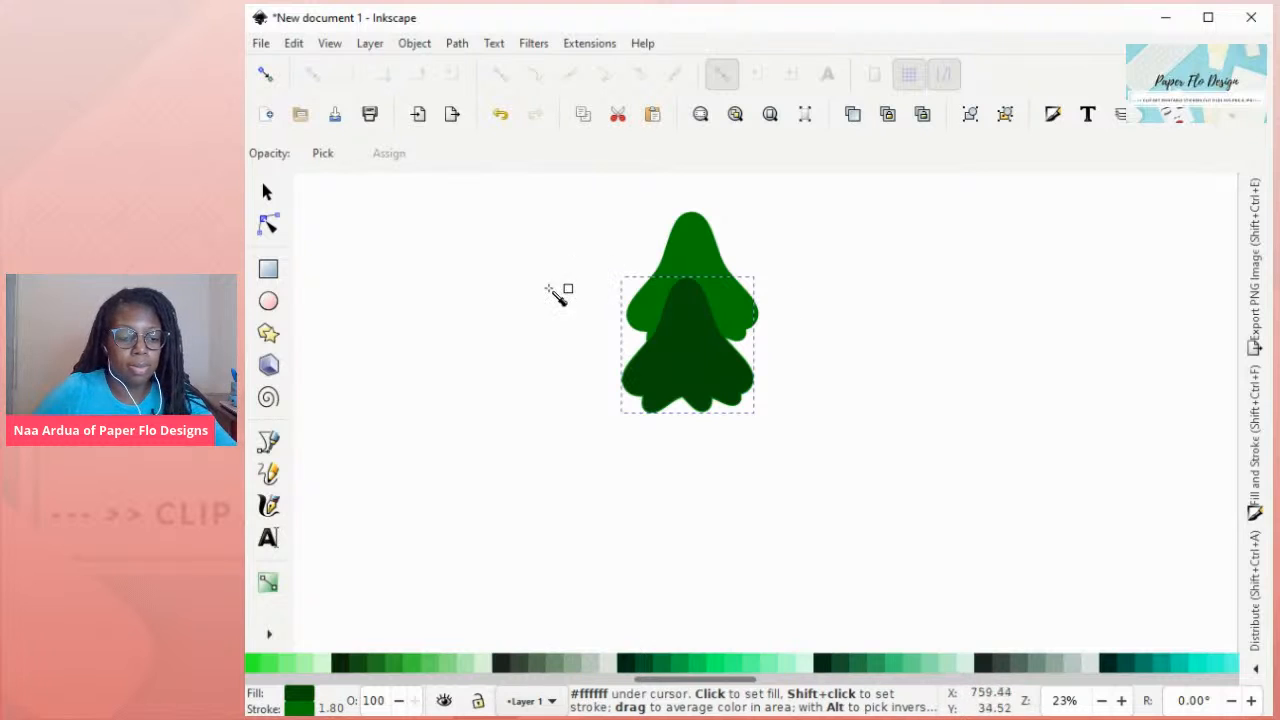
key("s")
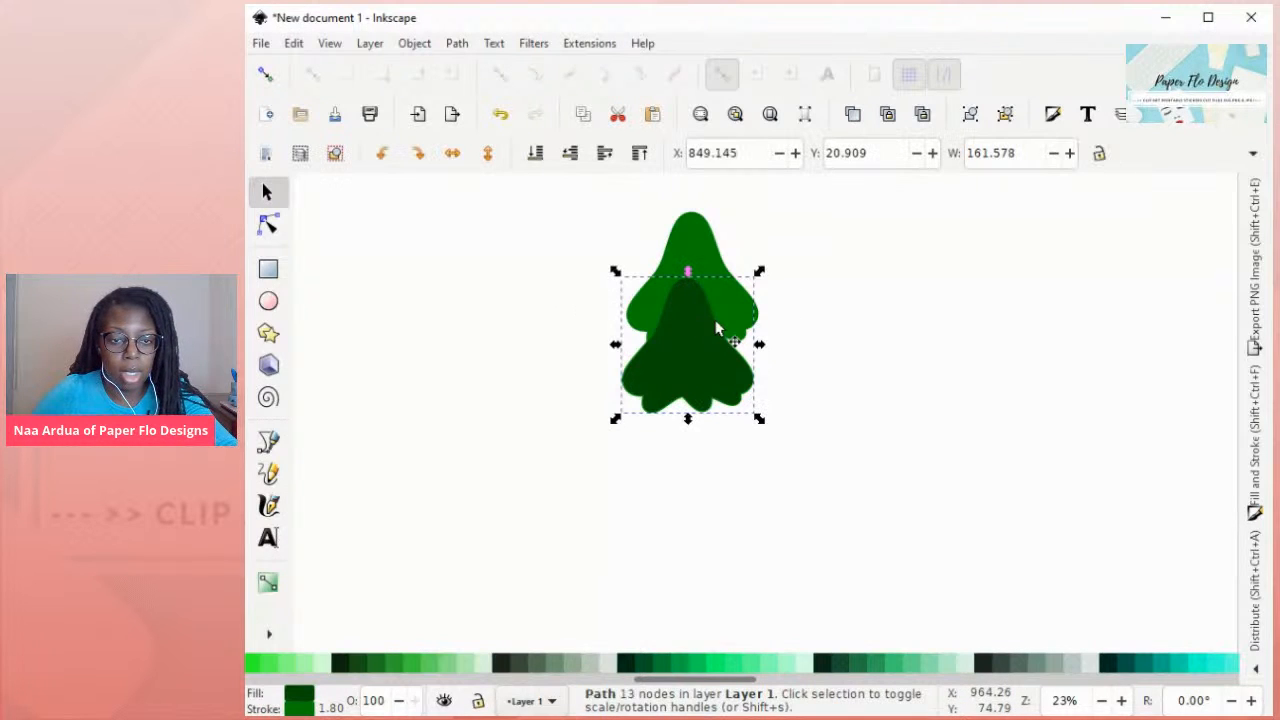
- Enlarge the dark lower tier to about 197 mm wide and move it up so it overlaps more of the top tier
left_click_drag(760, 421, 811, 479)
left_click_drag(720, 408, 699, 377)
left_click(720, 388)
left_click_drag(778, 438, 768, 424)
left_click(765, 410)
left_click_drag(723, 380, 718, 360)
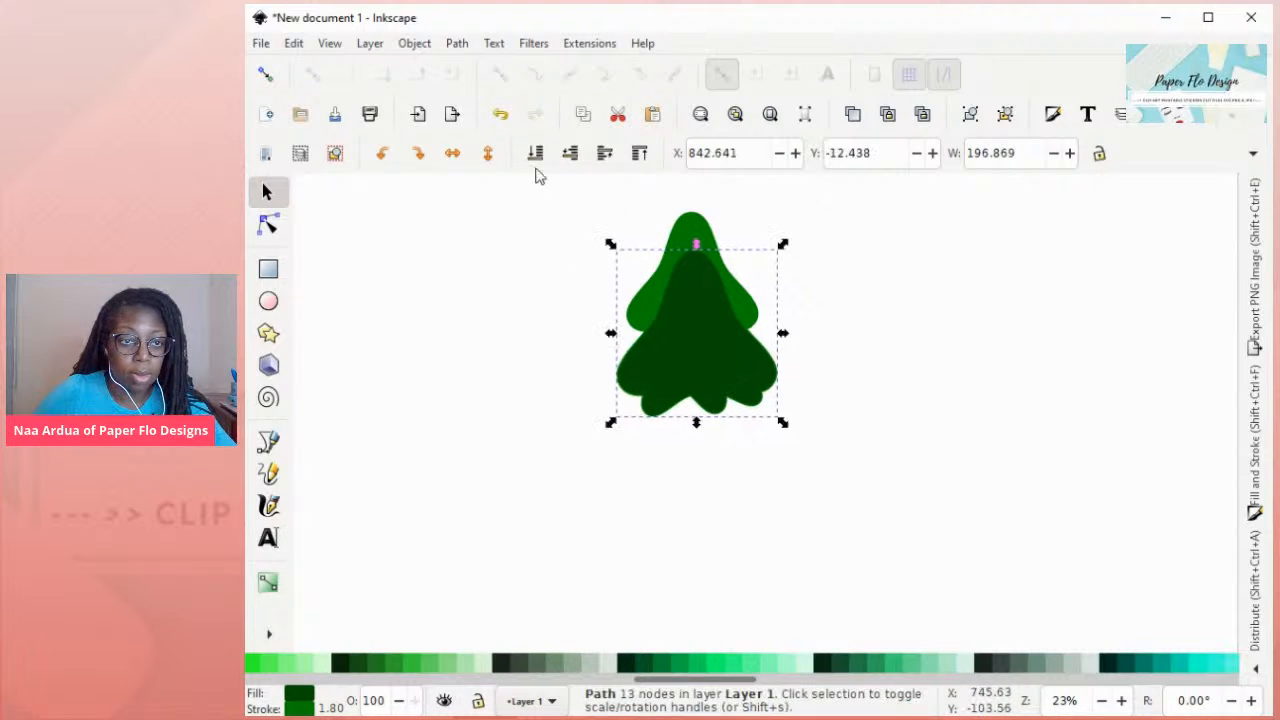
left_click(419, 154)
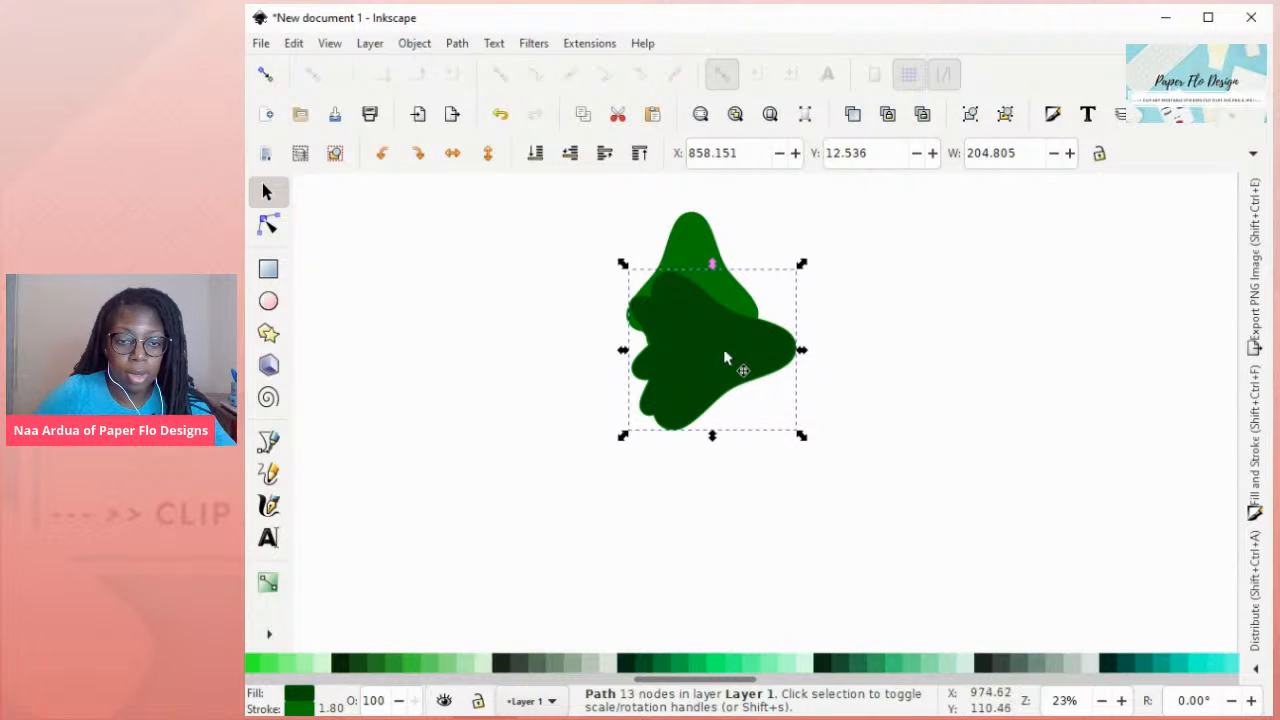
left_click(384, 155)
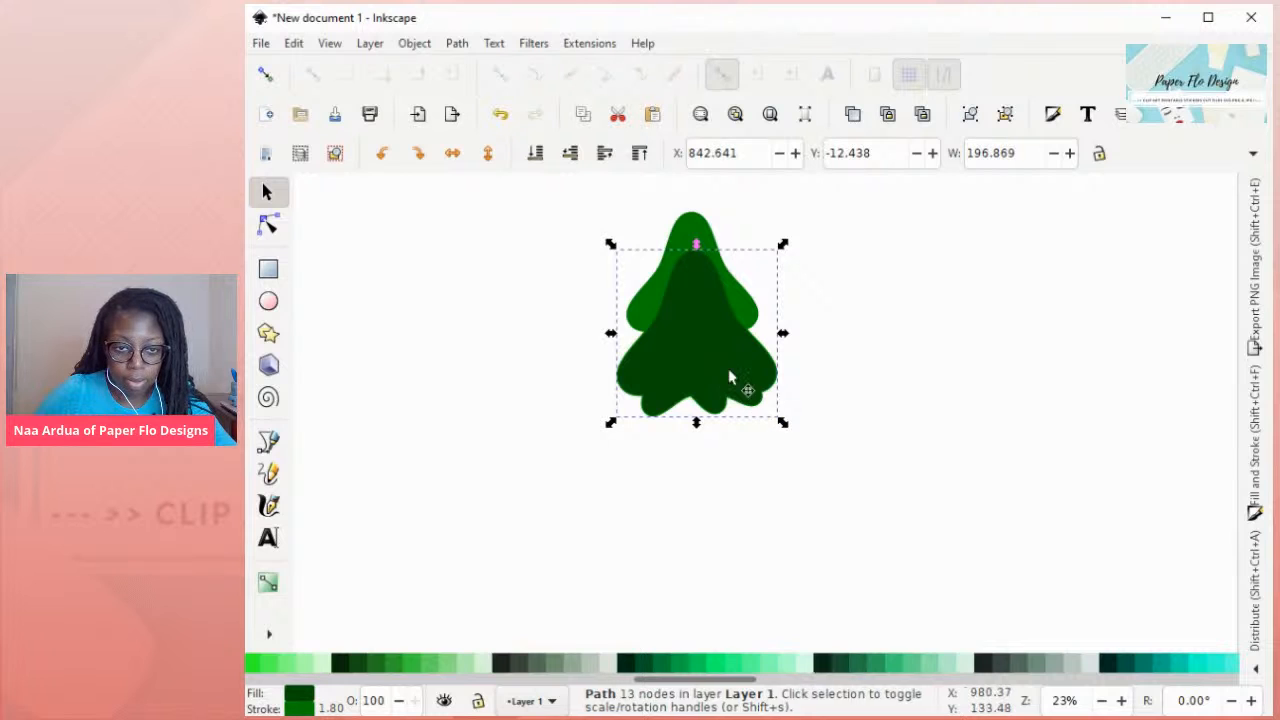
- Resize the dark tier to about 186 mm wide, rotate it slightly and centre it under the top tier
left_click_drag(789, 426, 777, 409)
left_click_drag(712, 326, 723, 334)
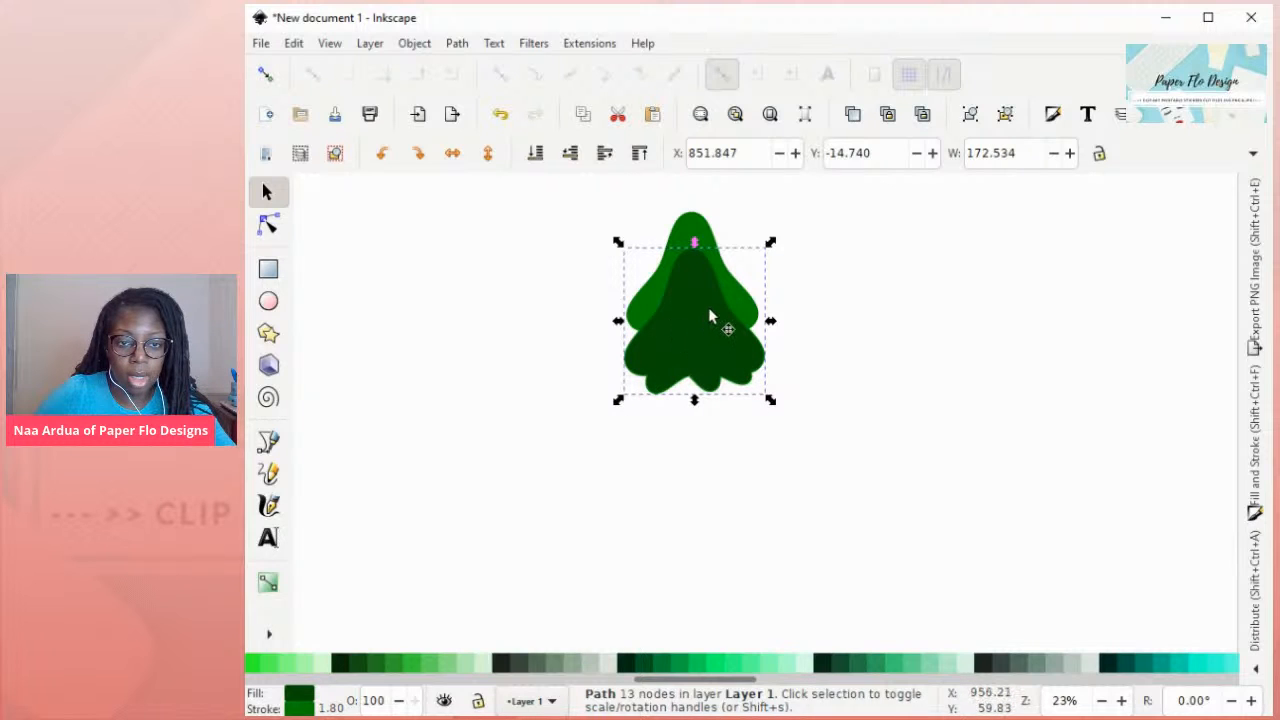
left_click_drag(620, 330, 607, 329)
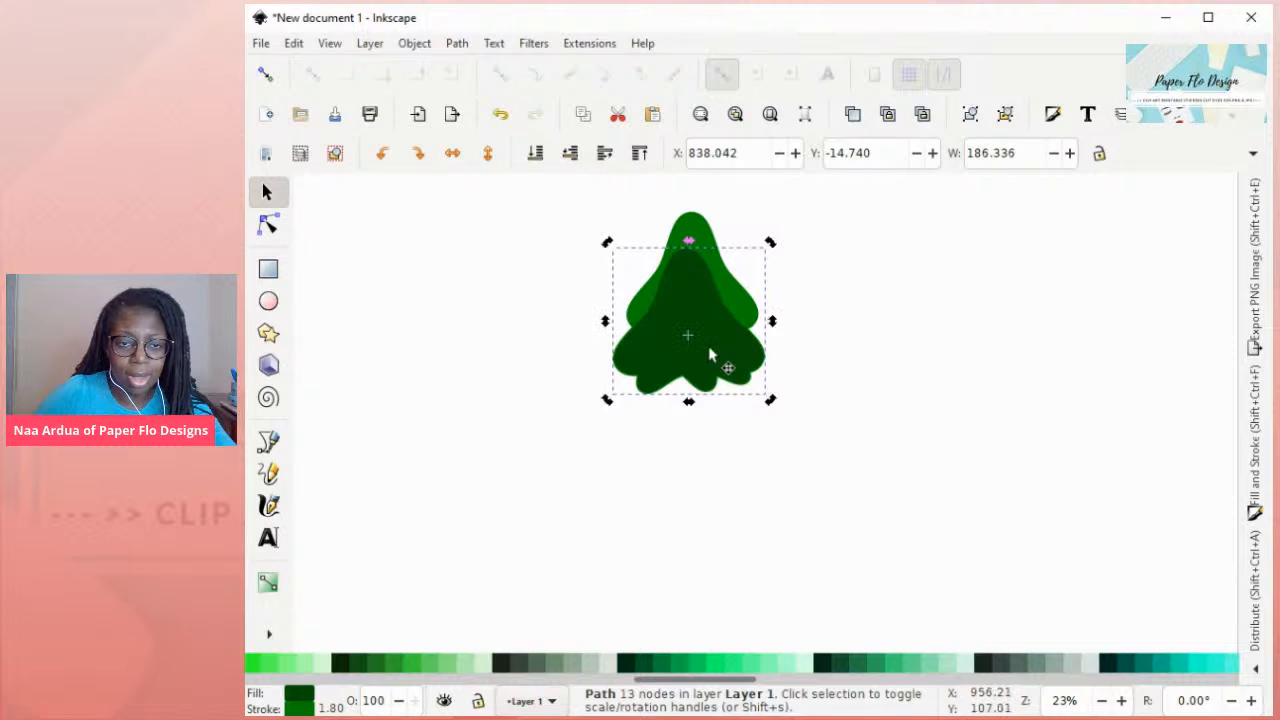
left_click_drag(771, 402, 768, 408)
left_click_drag(721, 364, 737, 372)
- Duplicate the bright green top tier, place the copy as a third tier below the dark one and enlarge it to about 204 mm wide
key("Tab")
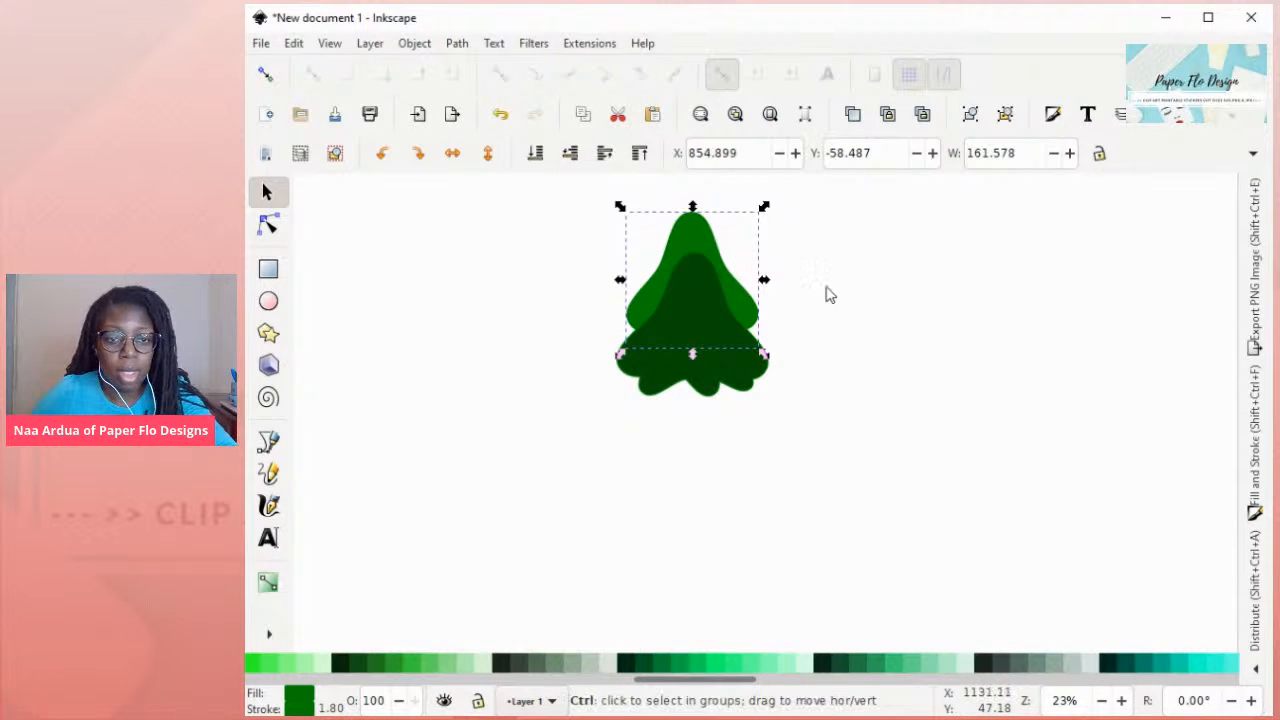
left_click_drag(697, 257, 698, 350)
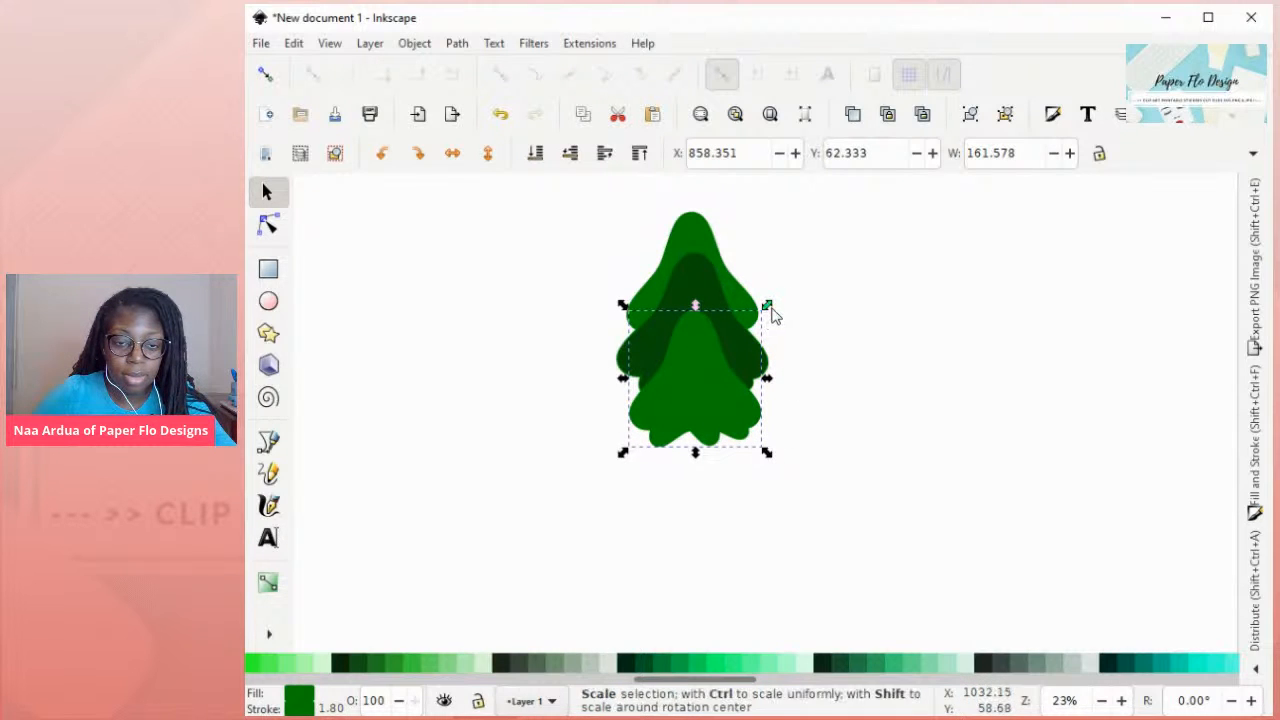
mouse_move(766, 309)
left_mouse_down()
mouse_move(797, 292)
mouse_move(789, 299)
left_mouse_up()
left_click_drag(720, 394, 705, 394)
left_click_drag(613, 370, 599, 367)
mouse_move(731, 384)
left_mouse_down()
mouse_move(760, 409)
mouse_move(737, 402)
left_mouse_up()
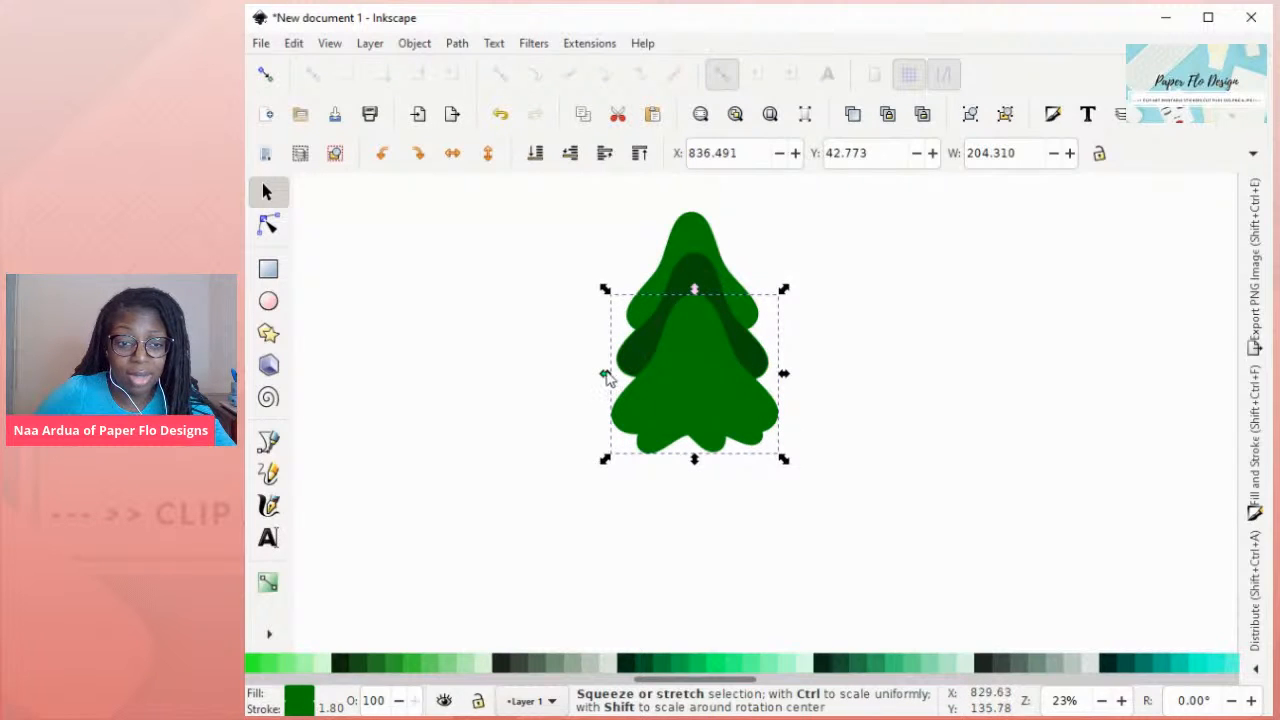
- Widen the third tier to about 223 mm, tilt it slightly and centre it under the tiers above
left_click_drag(604, 373, 600, 371)
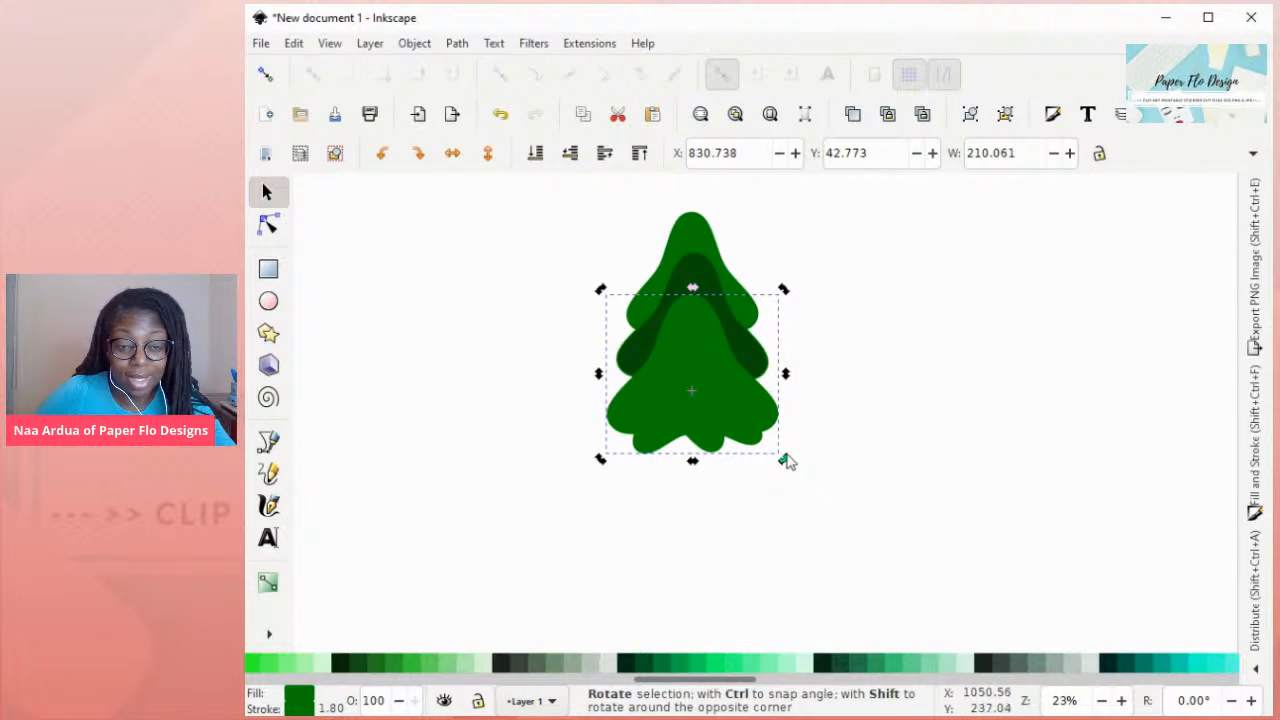
left_click_drag(785, 461, 783, 459)
left_click(622, 398)
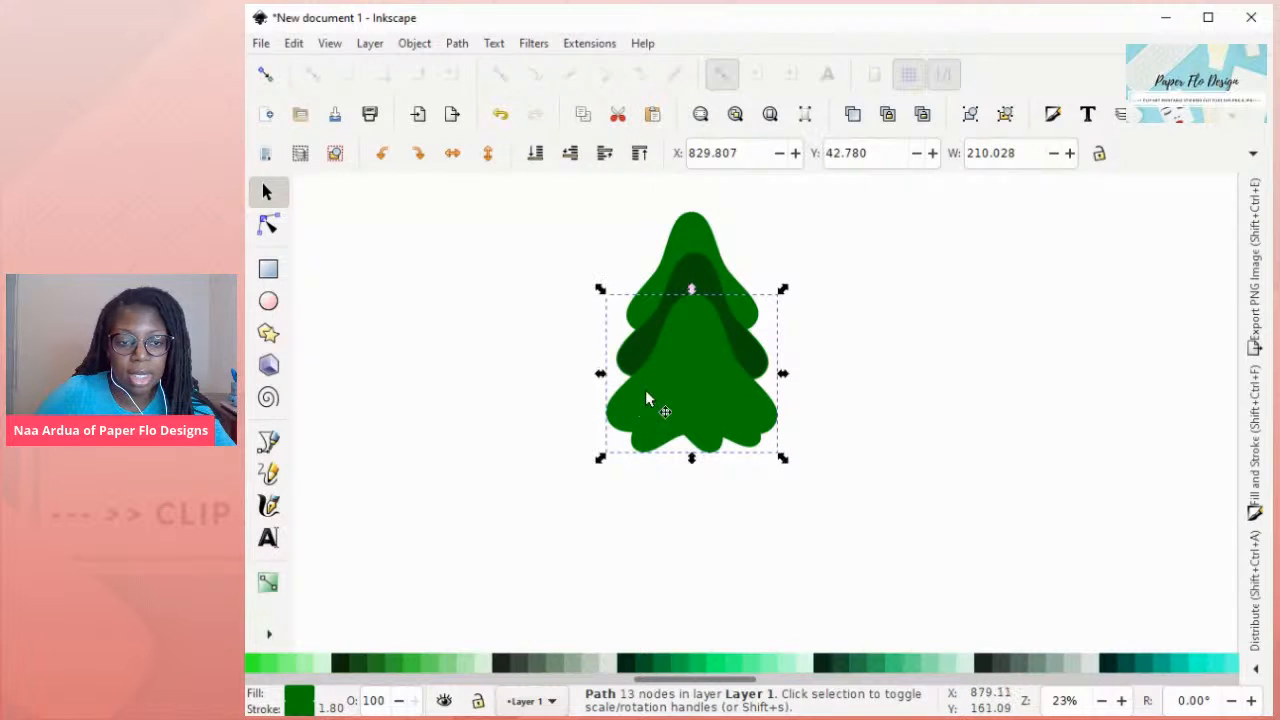
left_click_drag(784, 374, 794, 383)
left_click_drag(703, 408, 698, 411)
left_click(868, 377)
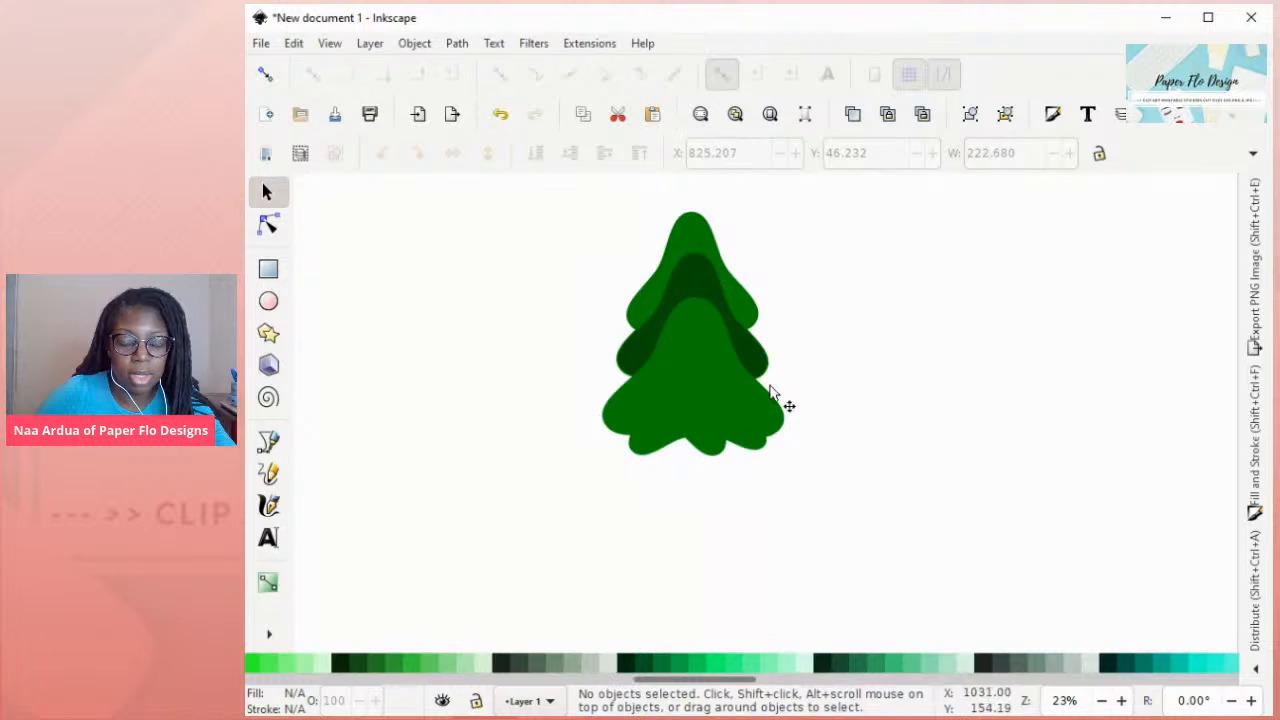
- Duplicate the dark second tier as the tree's bottom tier, enlarge it to about 297 mm wide and centre it
left_click(765, 362)
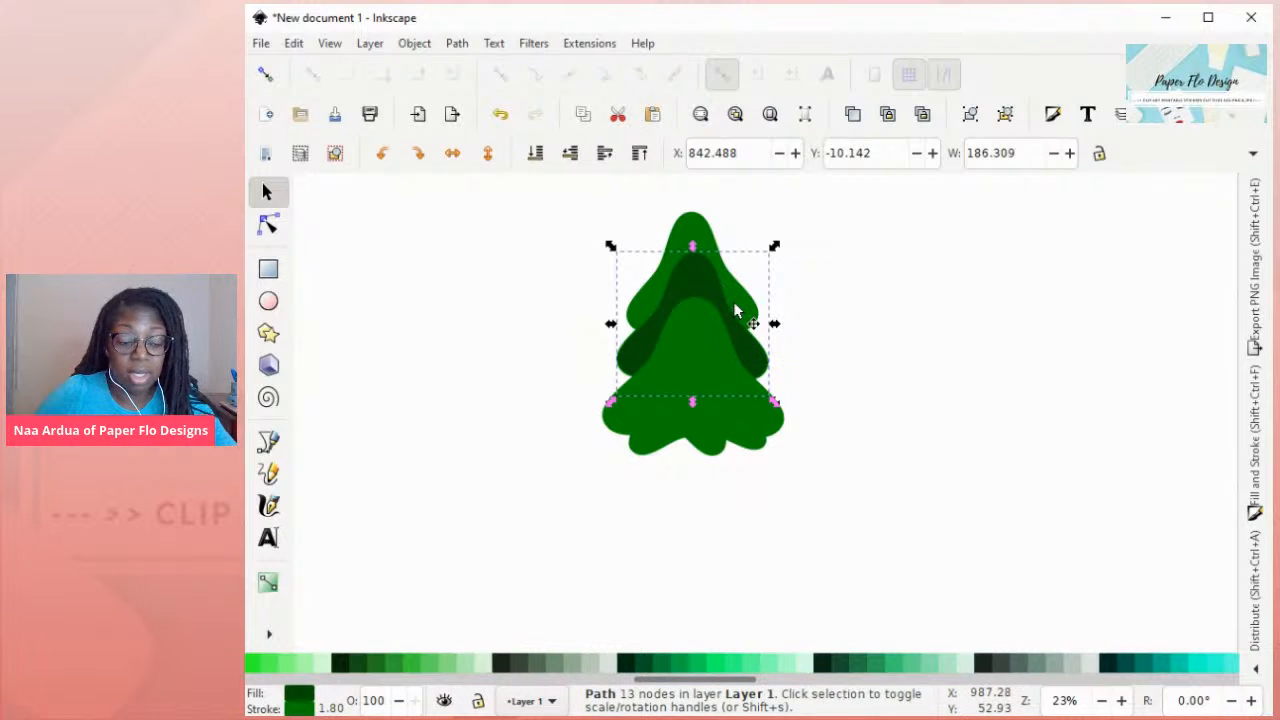
left_click_drag(708, 343, 702, 418)
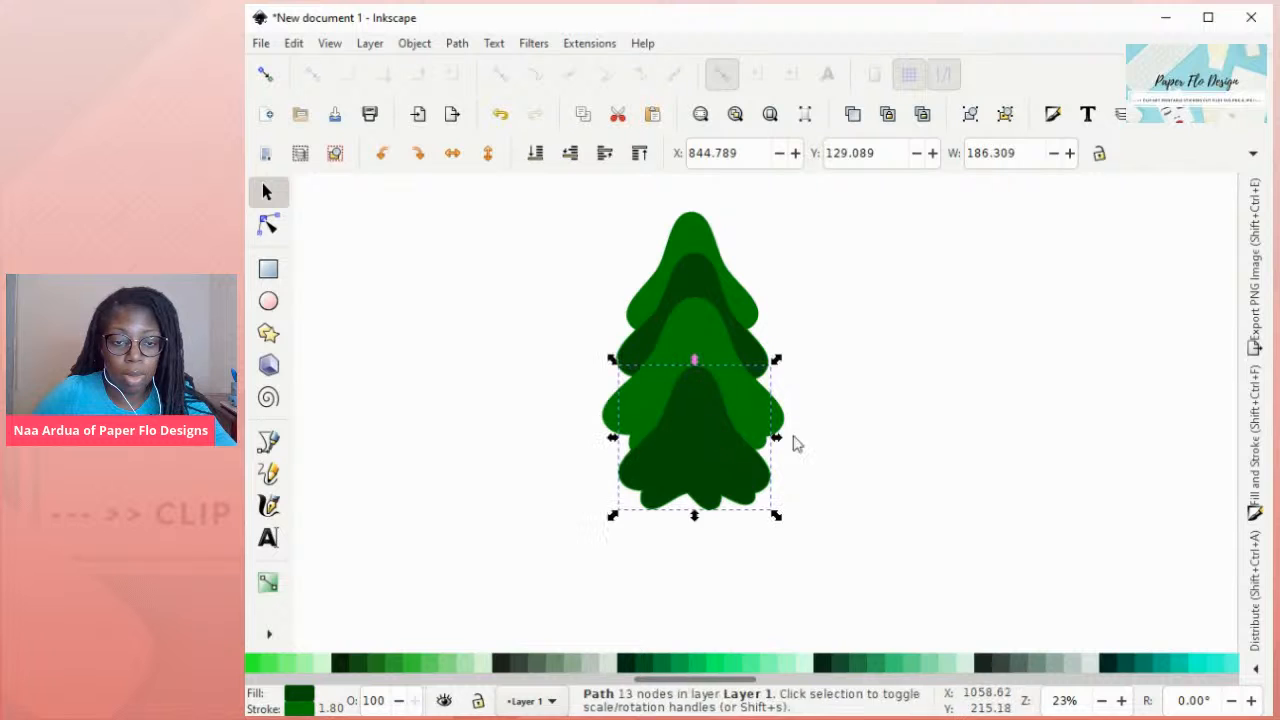
left_click_drag(778, 443, 867, 451)
left_click_drag(757, 460, 716, 473)
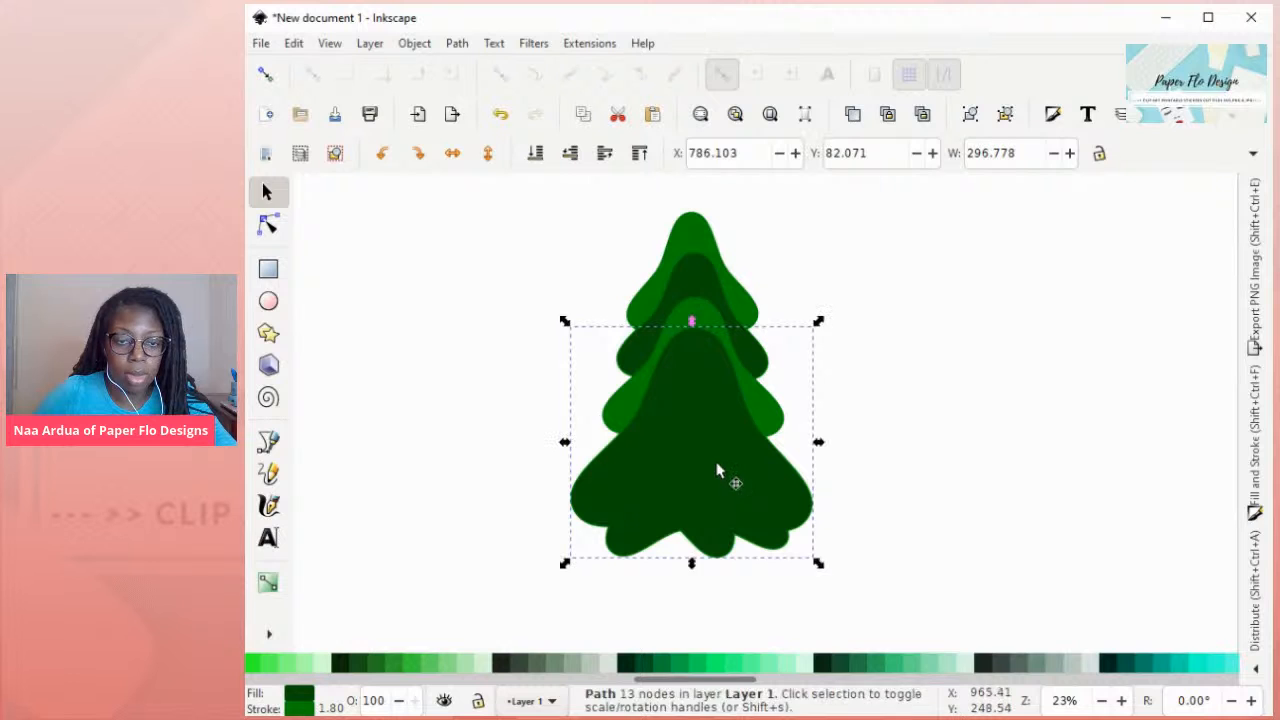
- Enlarge the bright green third tier to about 246 mm wide, keeping it centred between its neighbouring tiers
left_click(782, 430)
left_click_drag(790, 377, 770, 428)
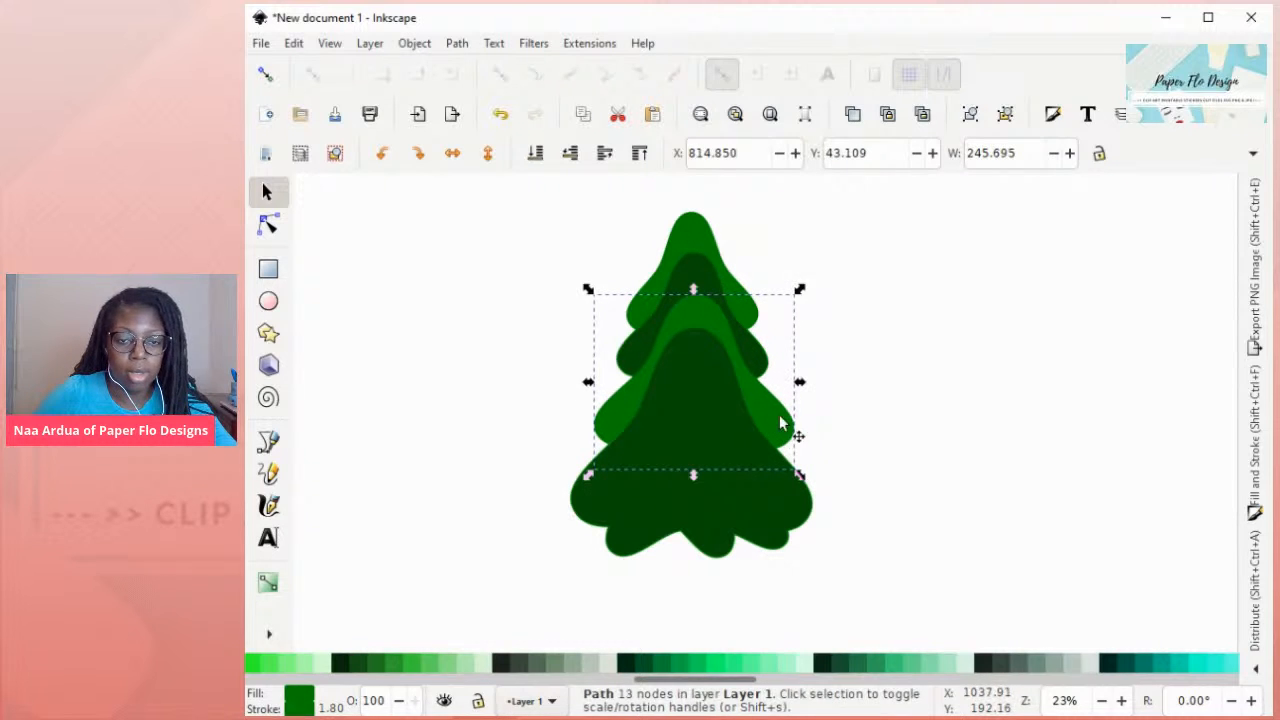
left_click(888, 407)
left_click_drag(514, 213, 964, 606)
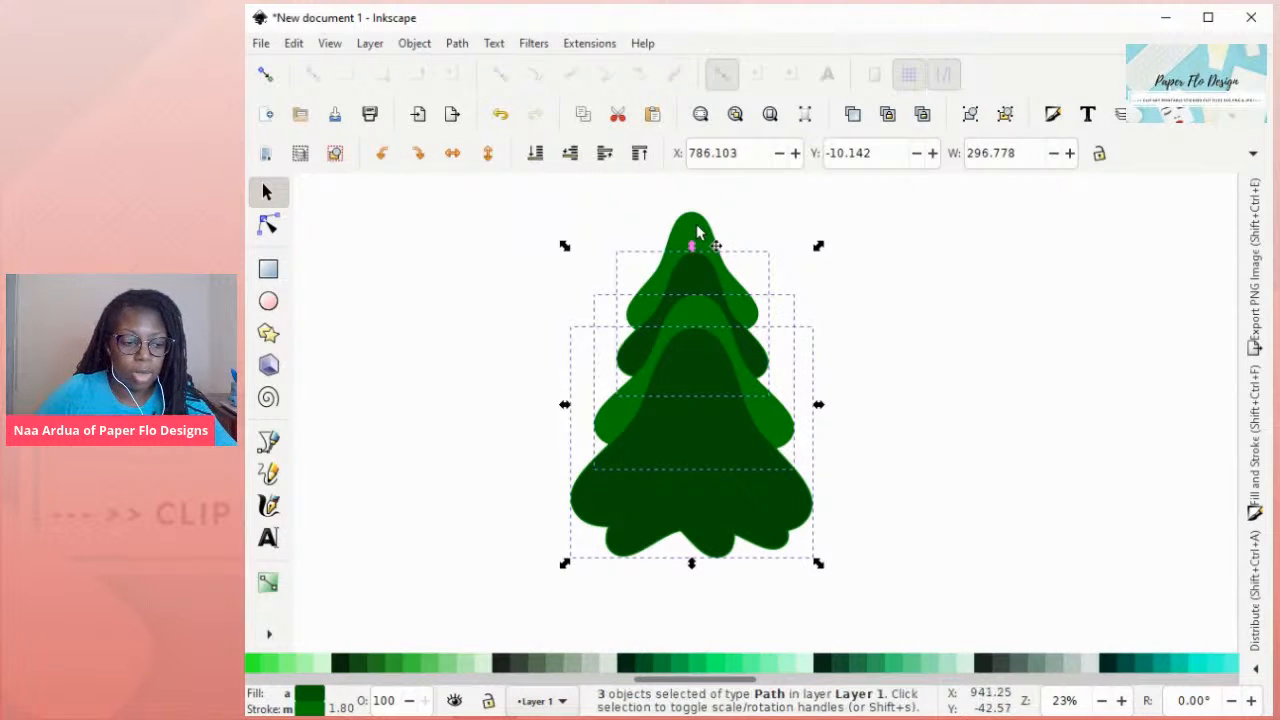
left_click_drag(691, 245, 691, 206)
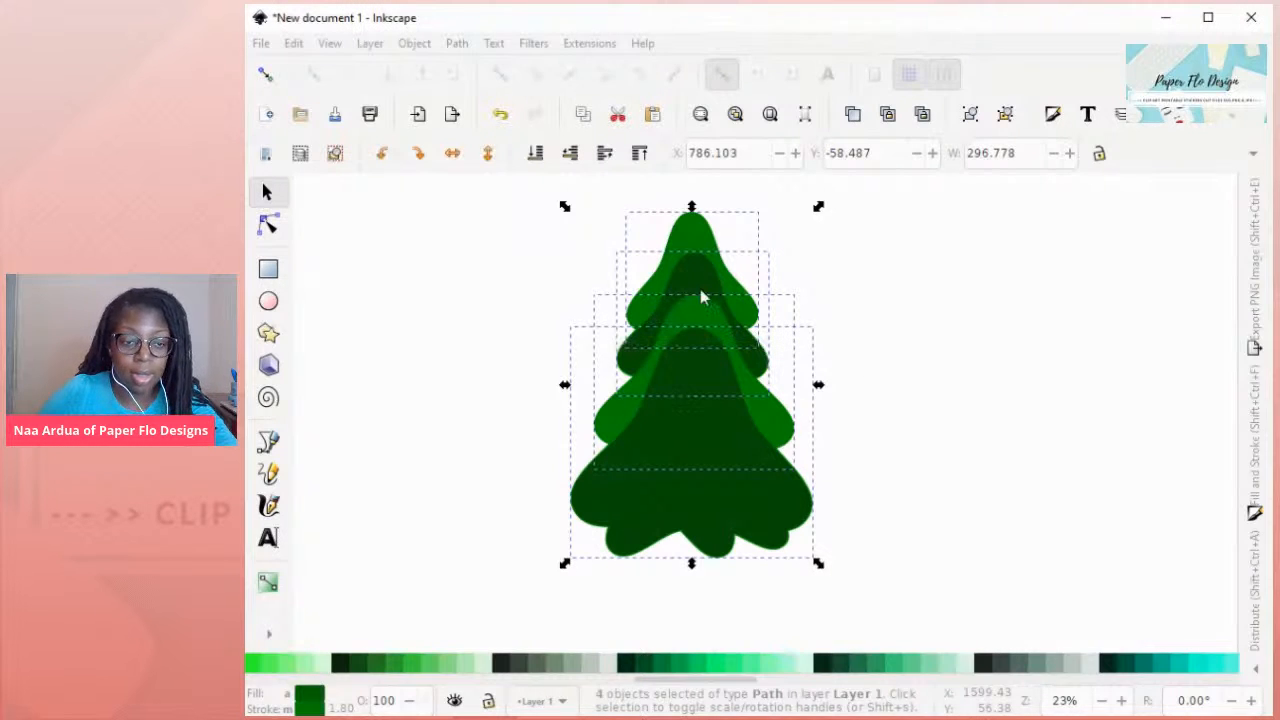
left_click(898, 474)
- Lower the dark bottom tier behind the bright third tier and the dark second tier behind the top tier
left_click(739, 503)
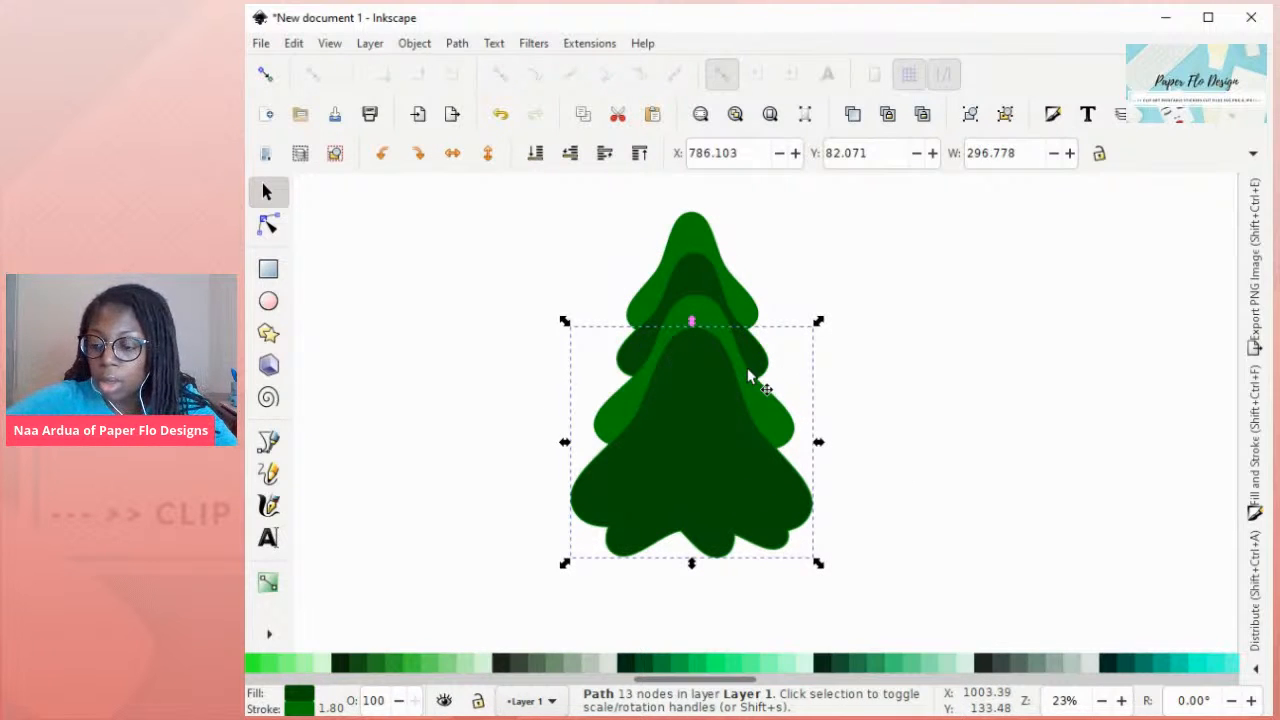
key("Page_Down")
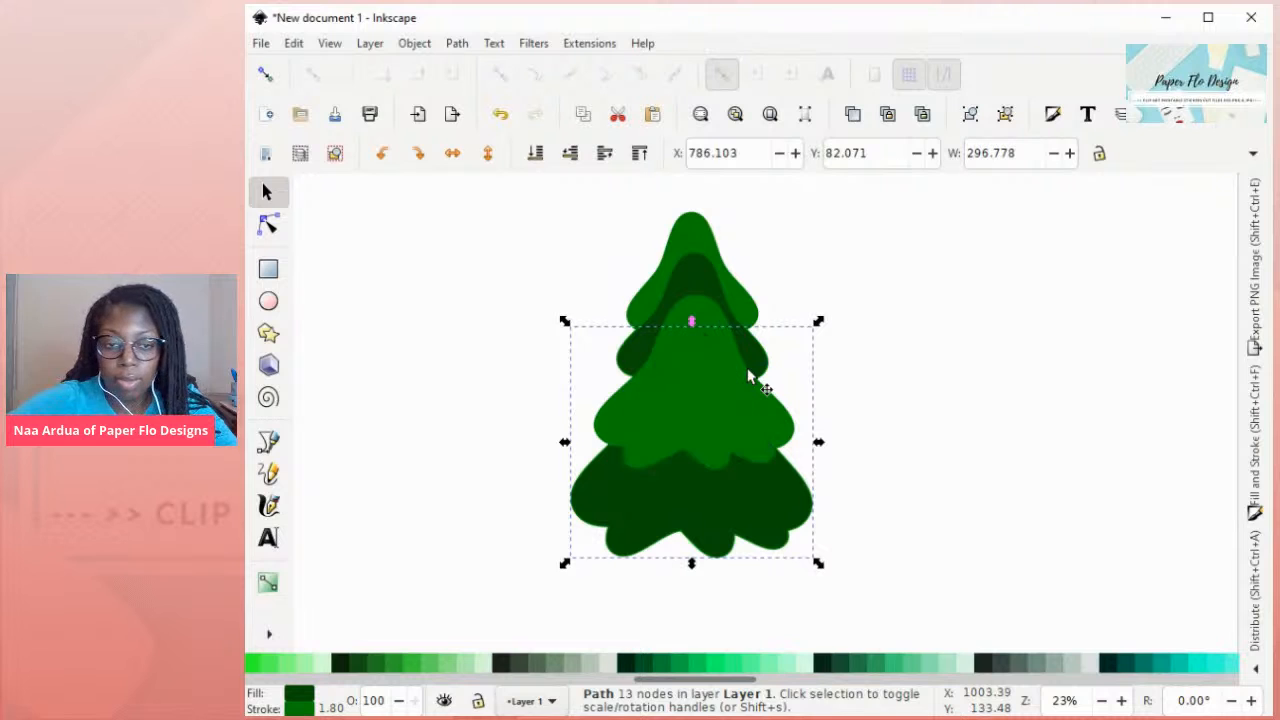
left_click(690, 288)
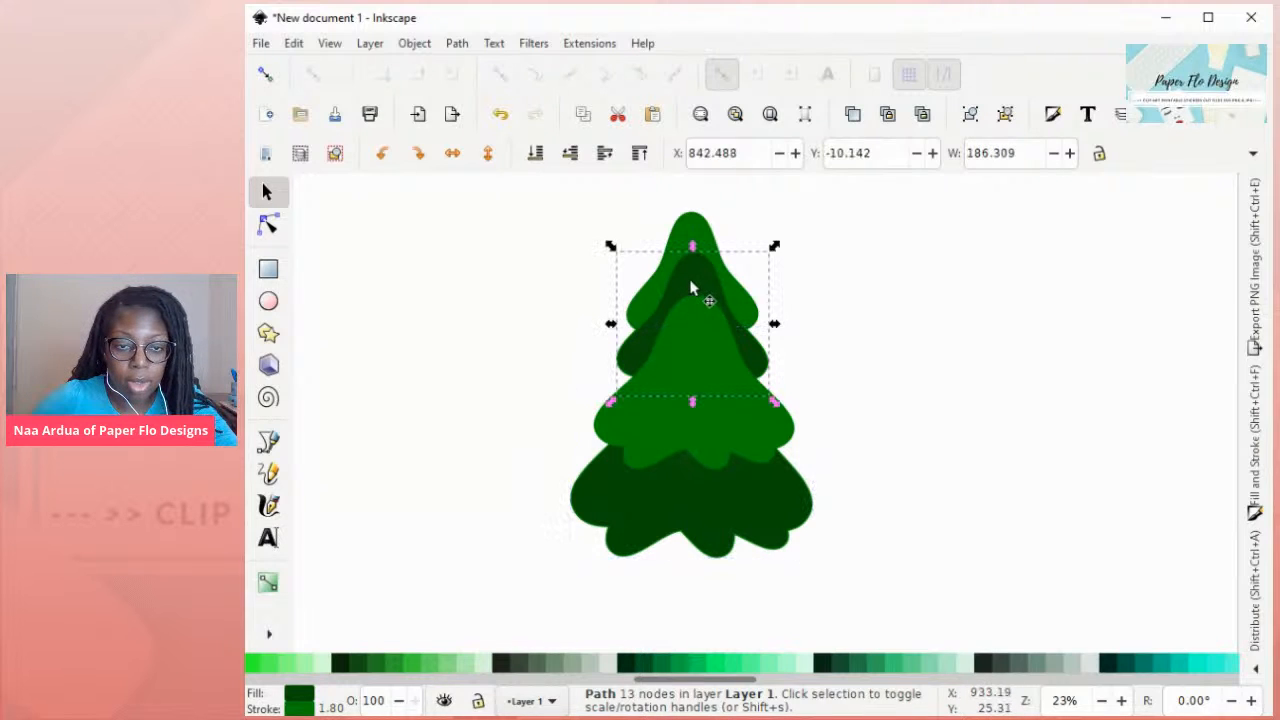
key("Page_Down")
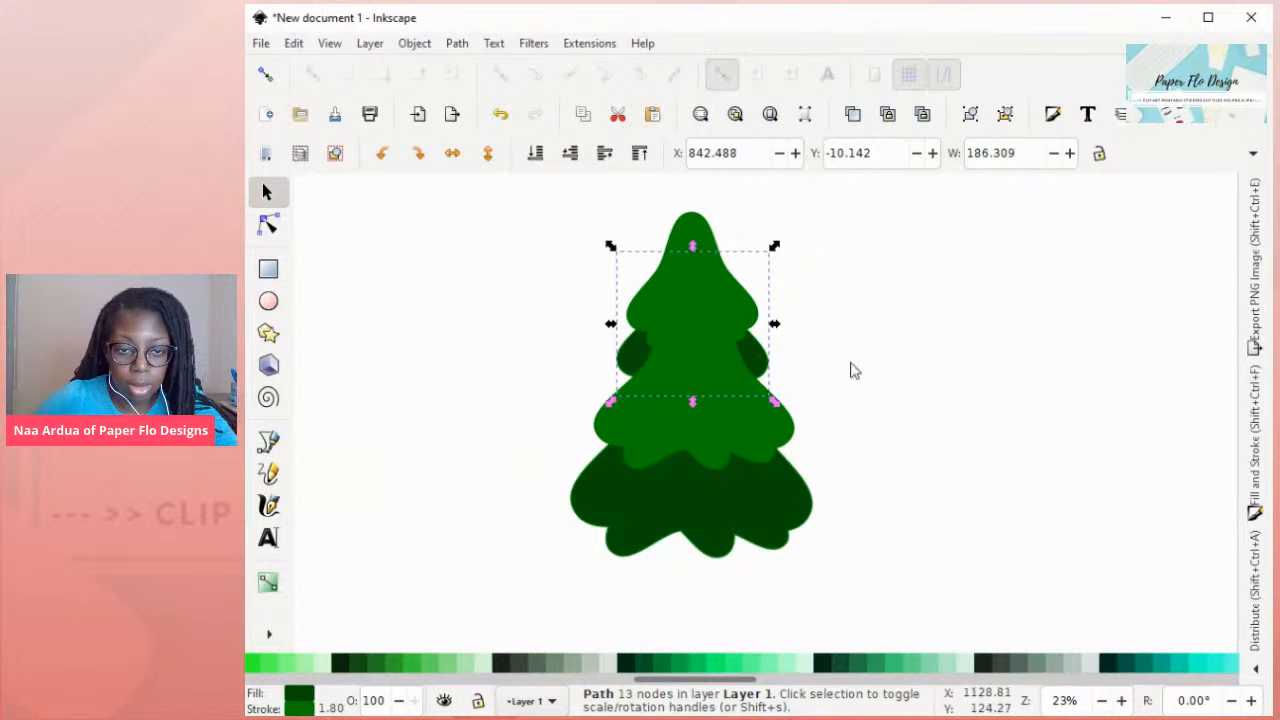
left_click(785, 370)
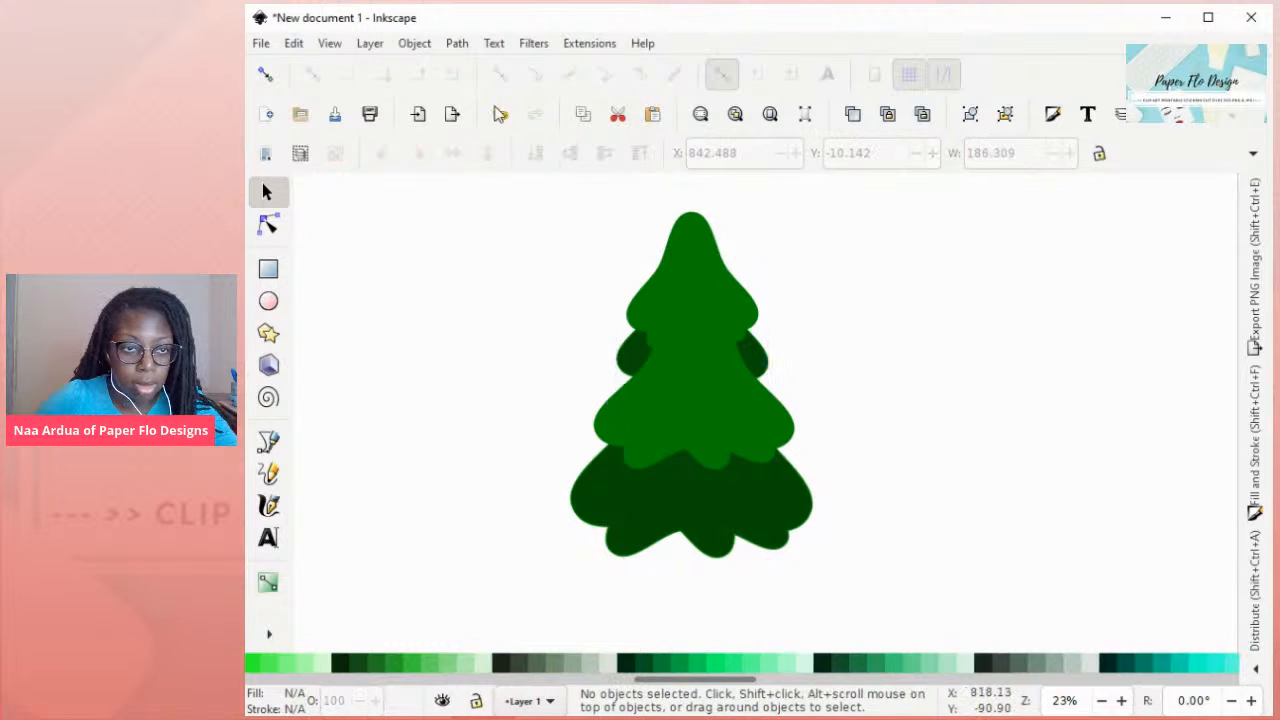
- Undo the lowering of the dark second tier and put it back behind the top tier
left_click(500, 113)
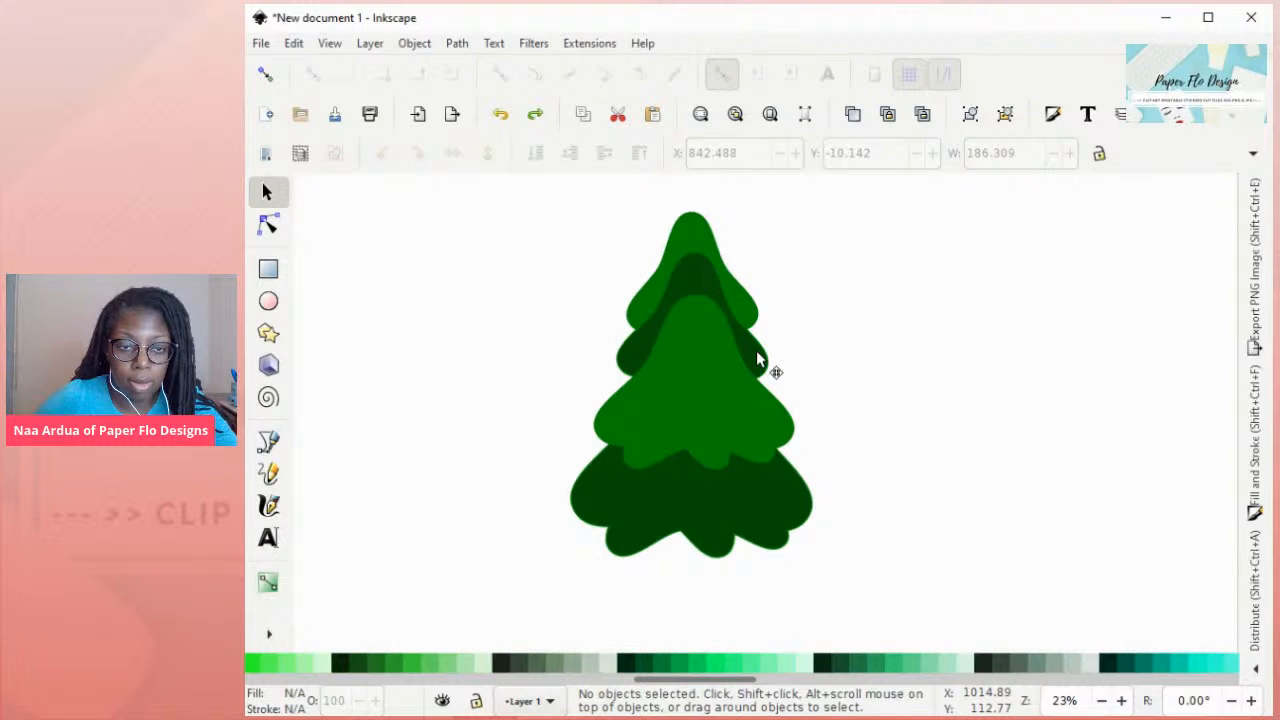
left_click(758, 358)
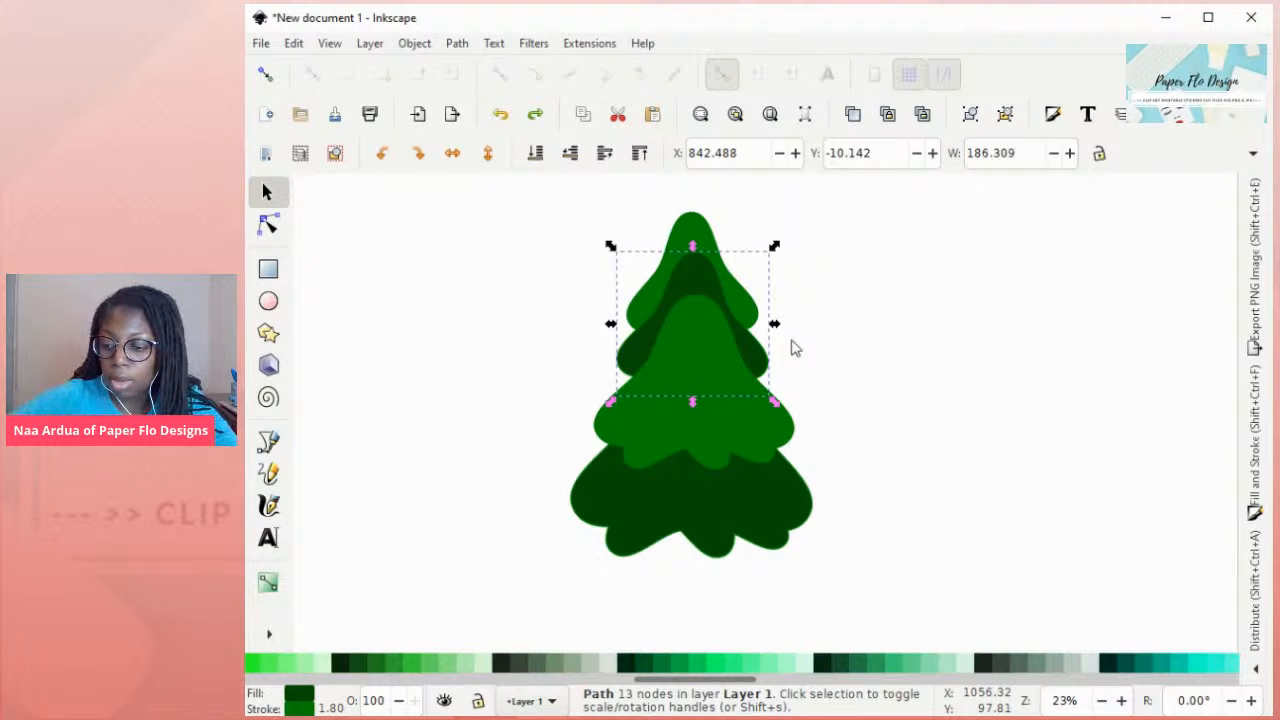
key("ctrl+shift+z")
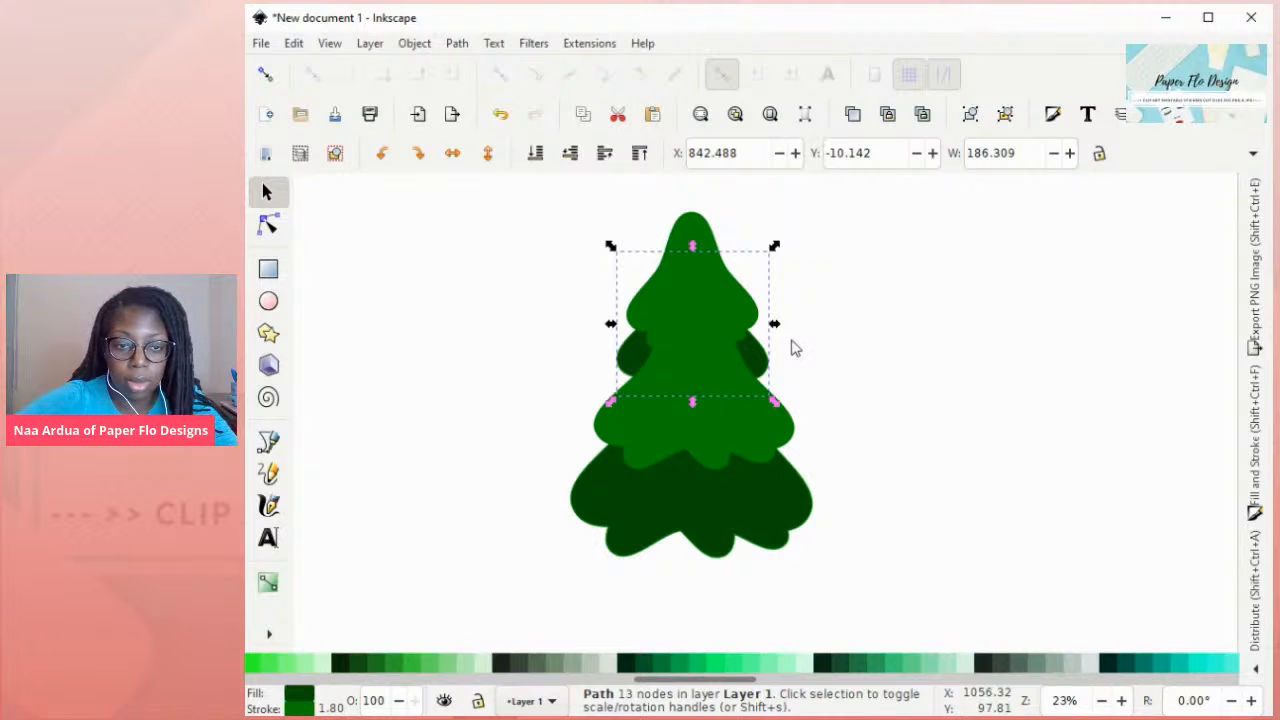
left_click(835, 364)
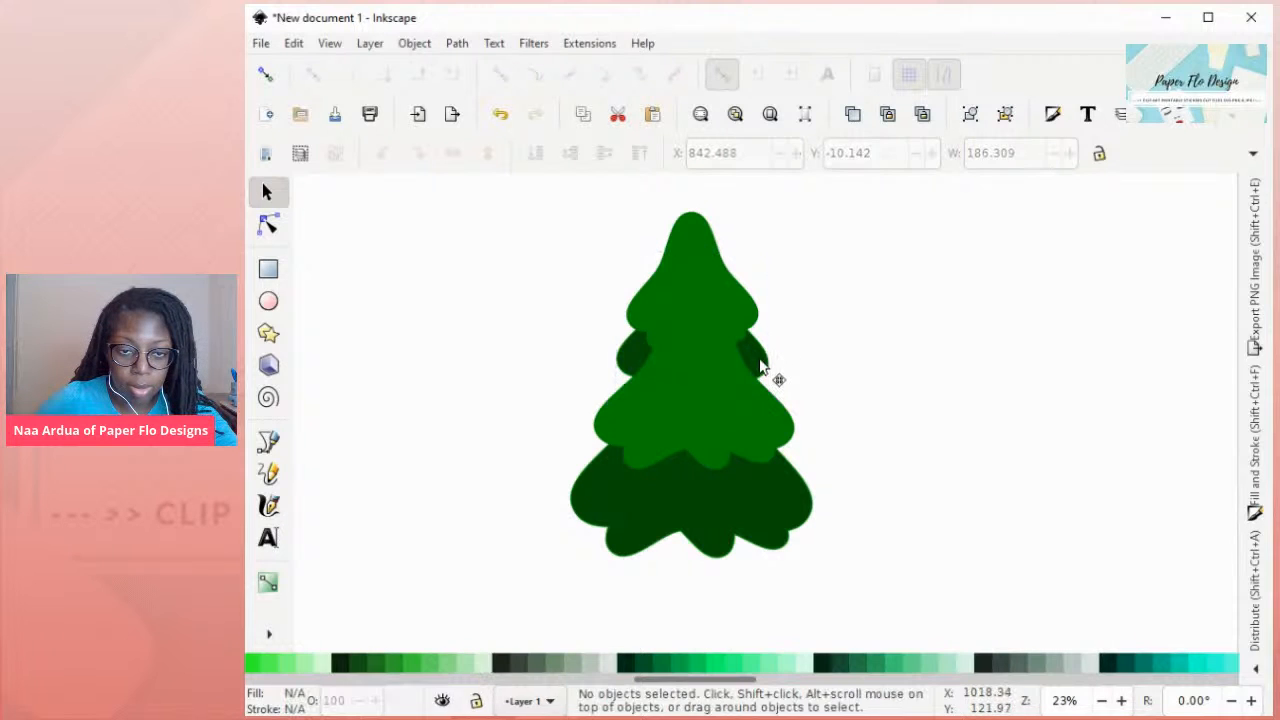
- Undo the last restacking of the top tier and bring the dark bottom tier to the front
left_click(760, 367)
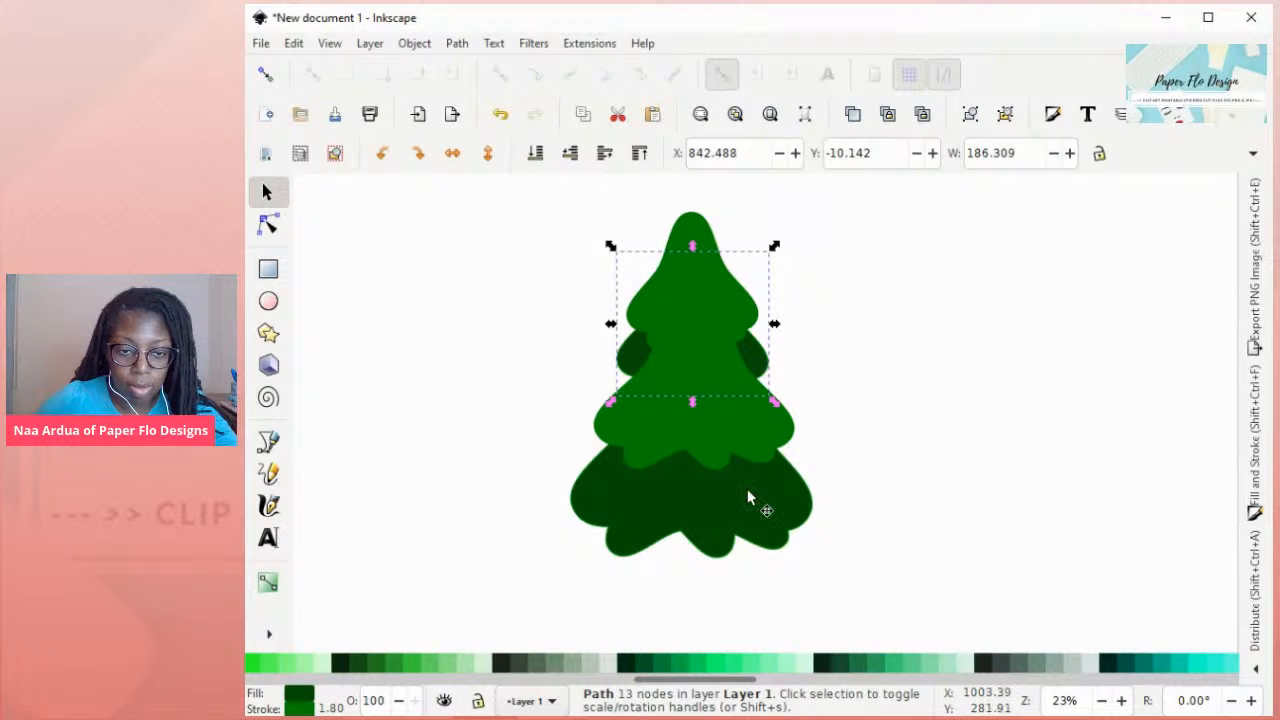
key("ctrl+z")
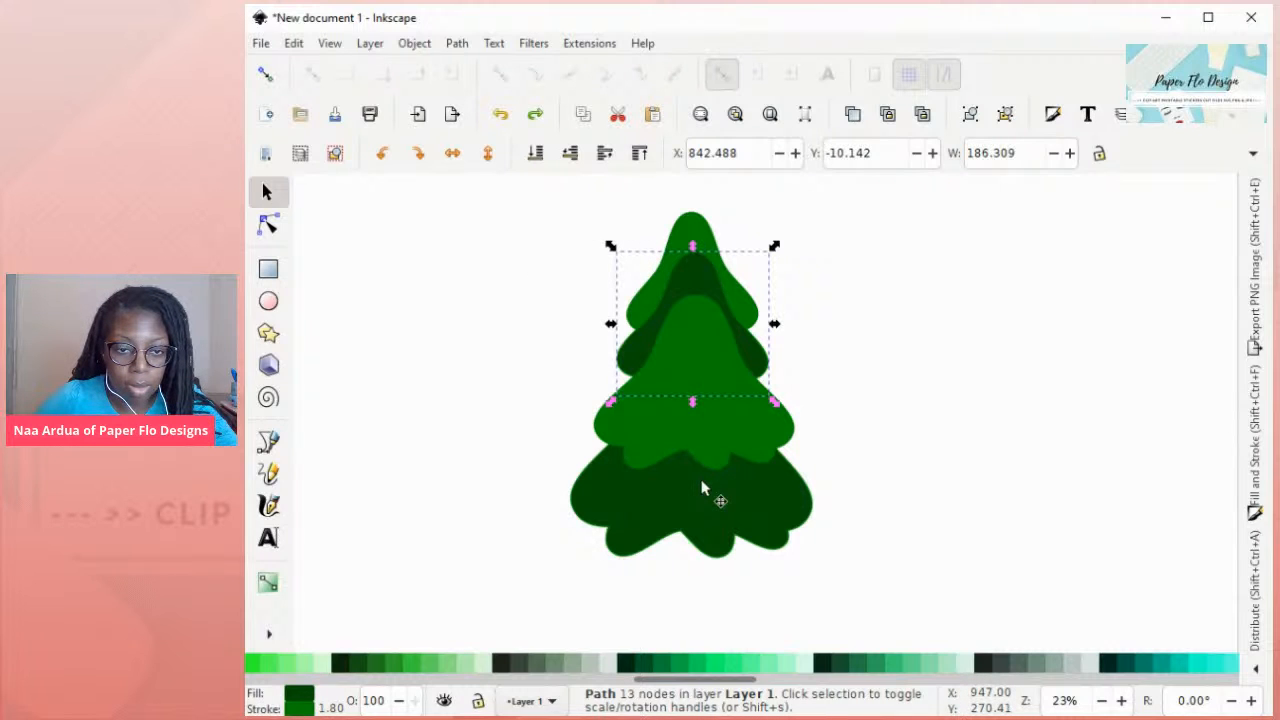
left_click(699, 512)
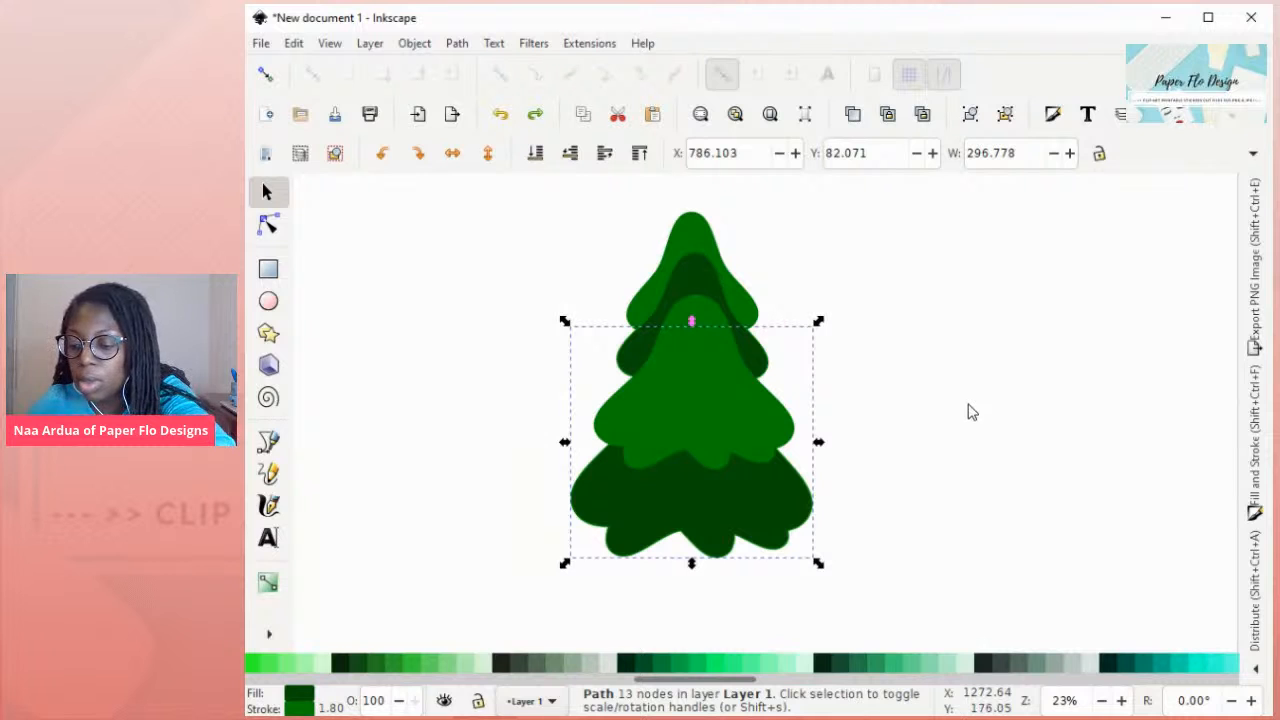
key("Page_Up")
left_click(888, 364)
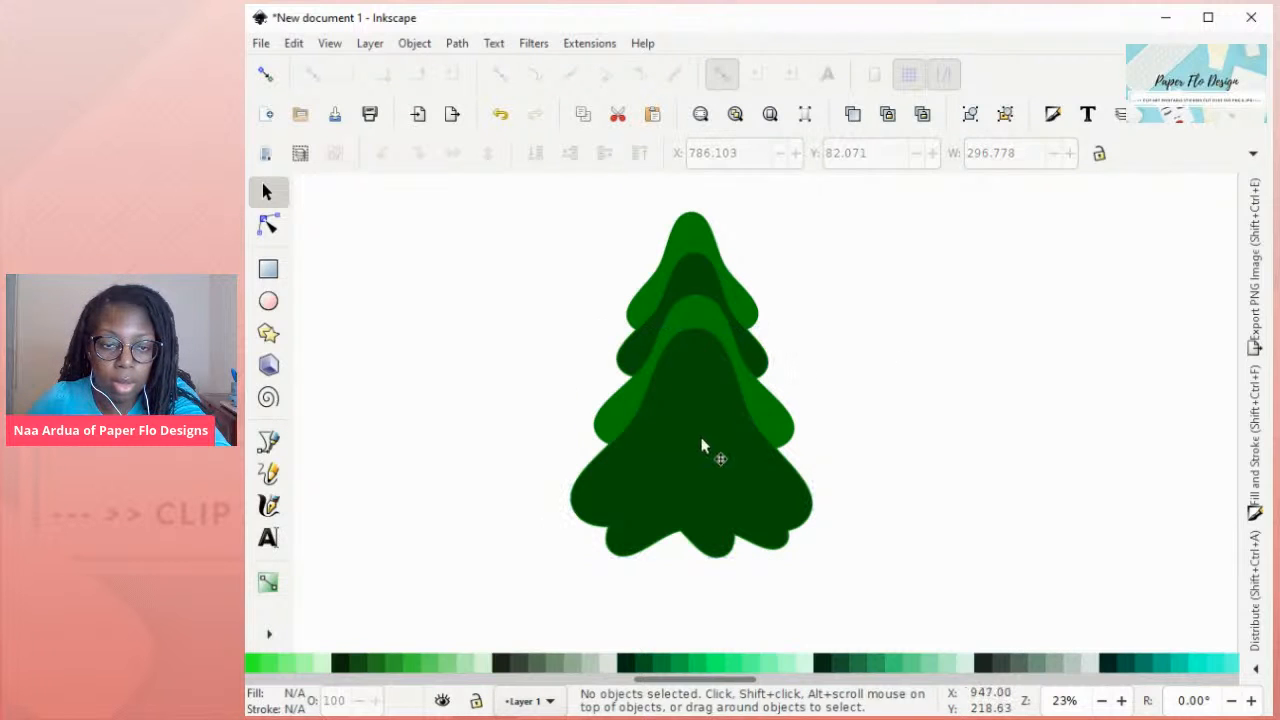
- Try to bring the top tier to the front of the stack and undo that change
left_click(695, 252)
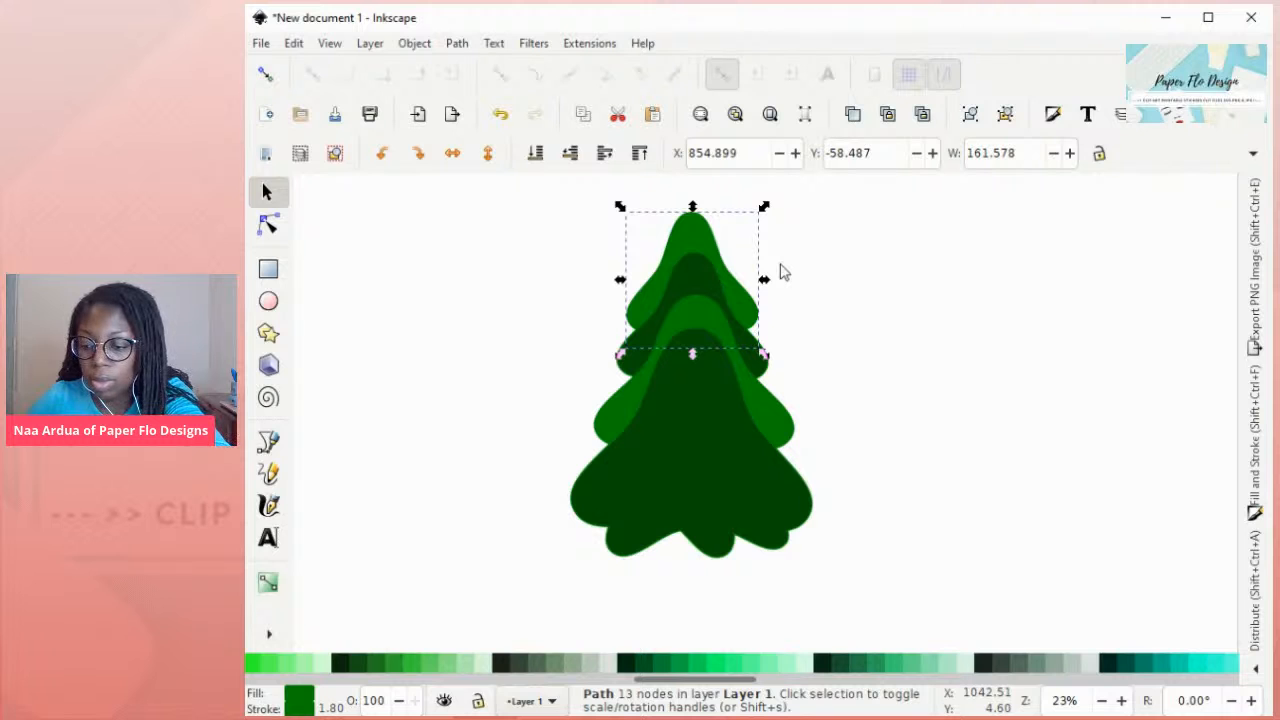
key("Page_Up")
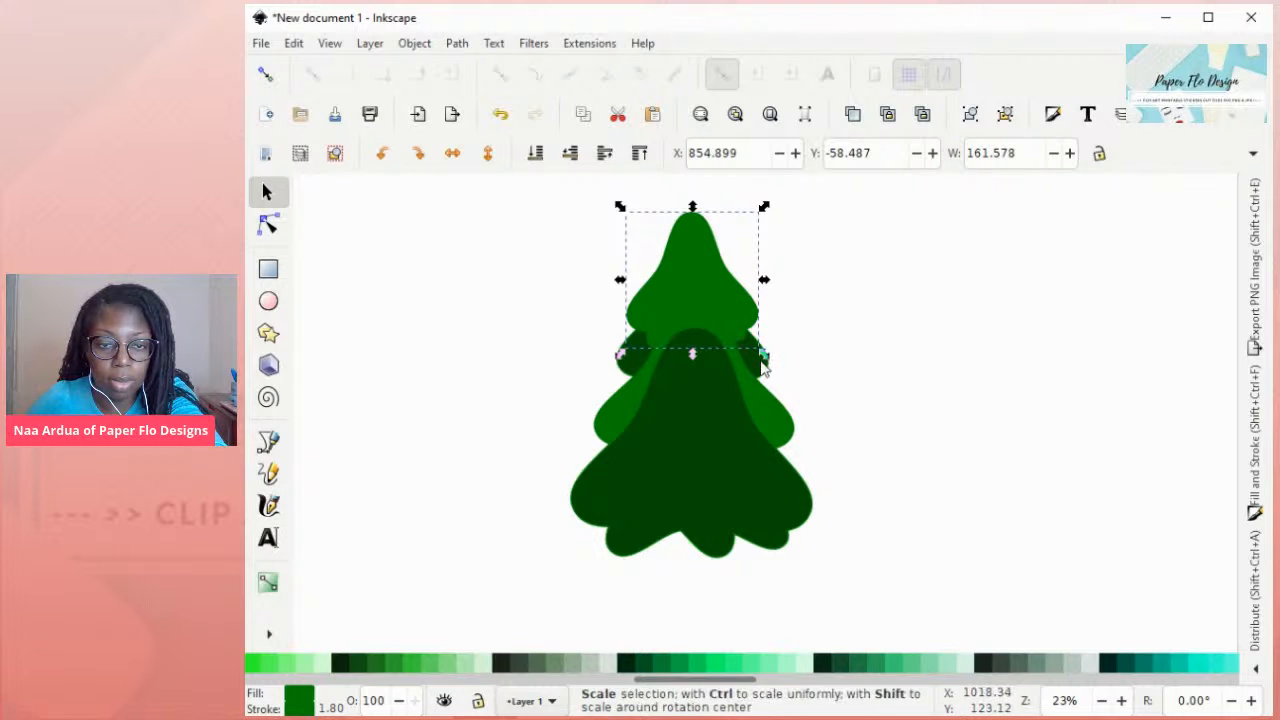
left_click(815, 369)
left_click(768, 372)
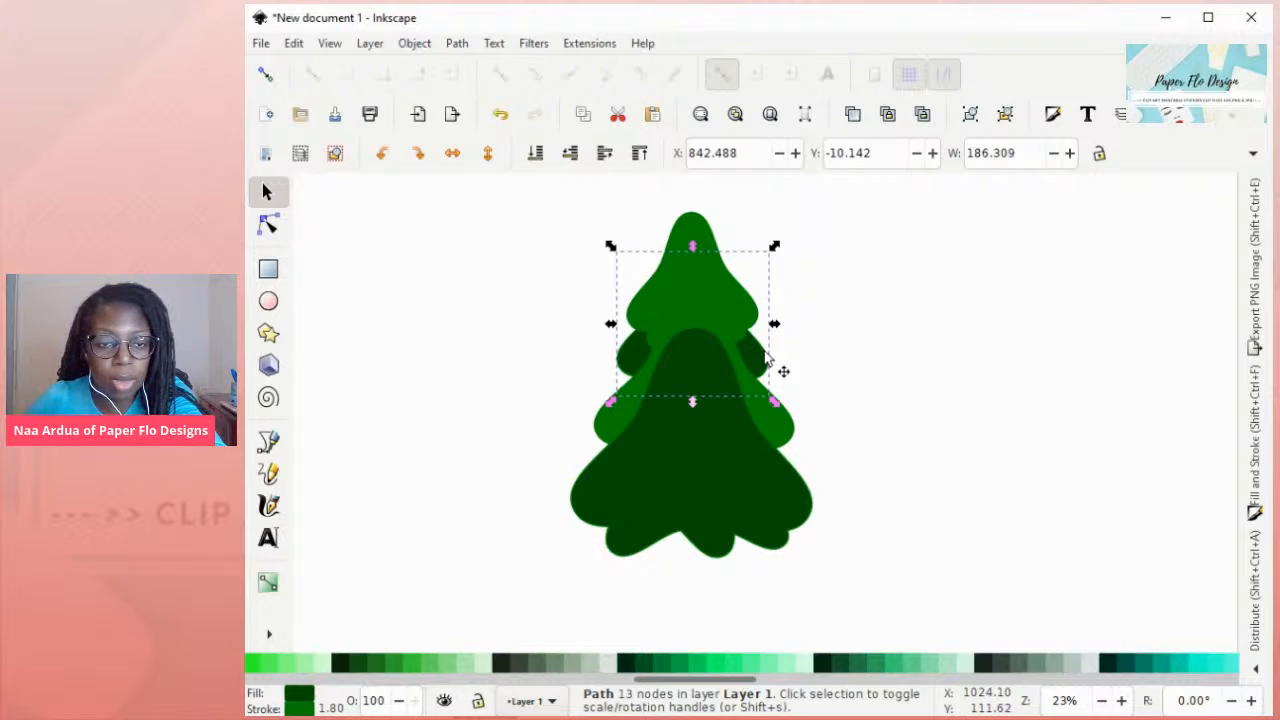
key("Page_Up")
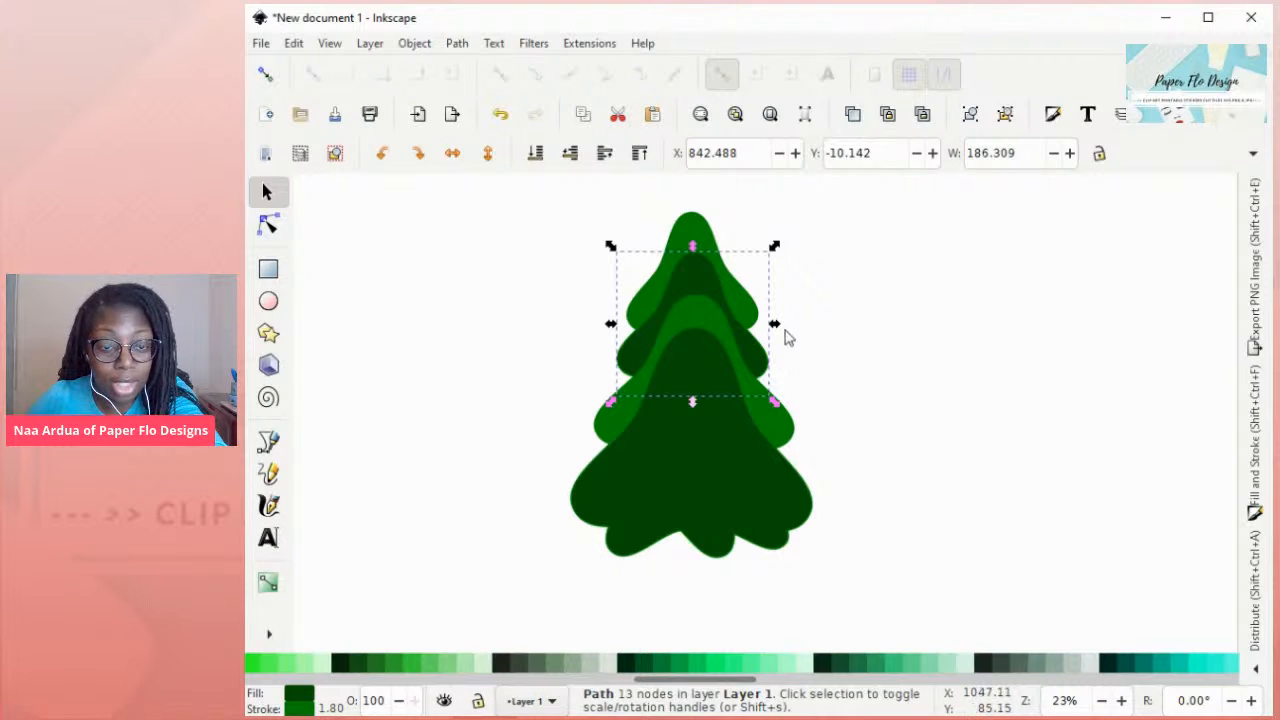
left_click(689, 237)
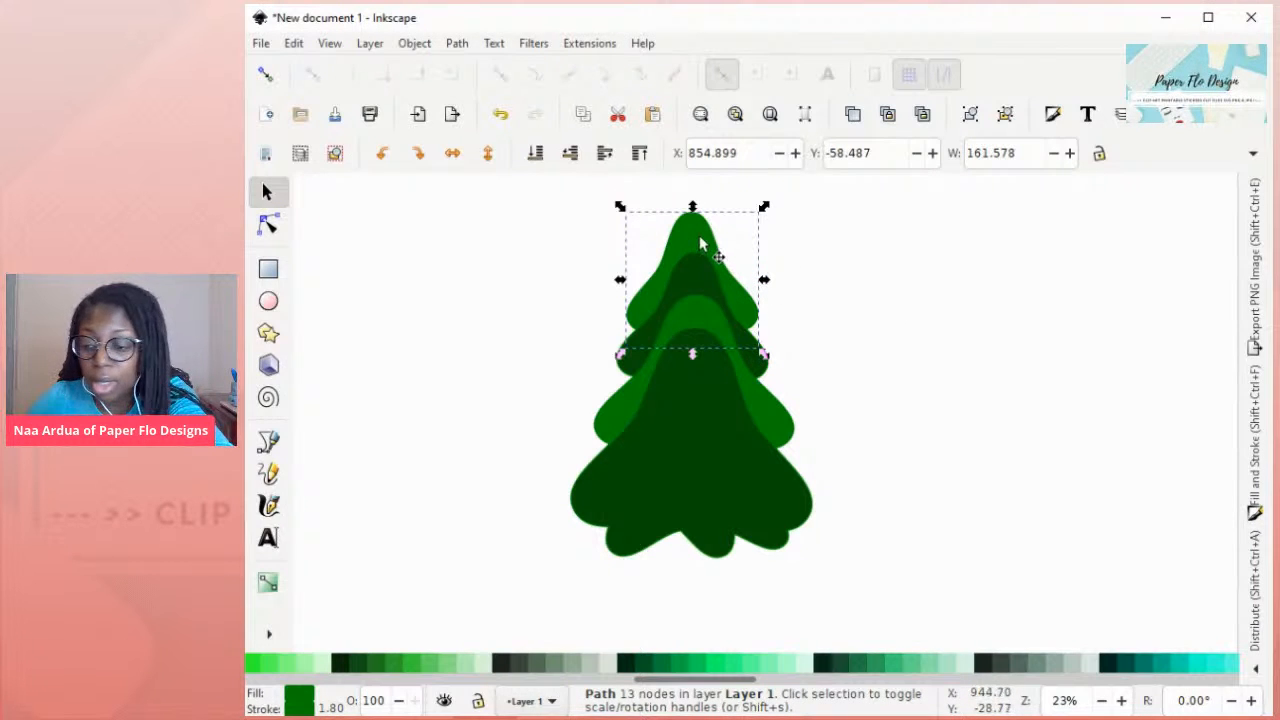
left_click(675, 280)
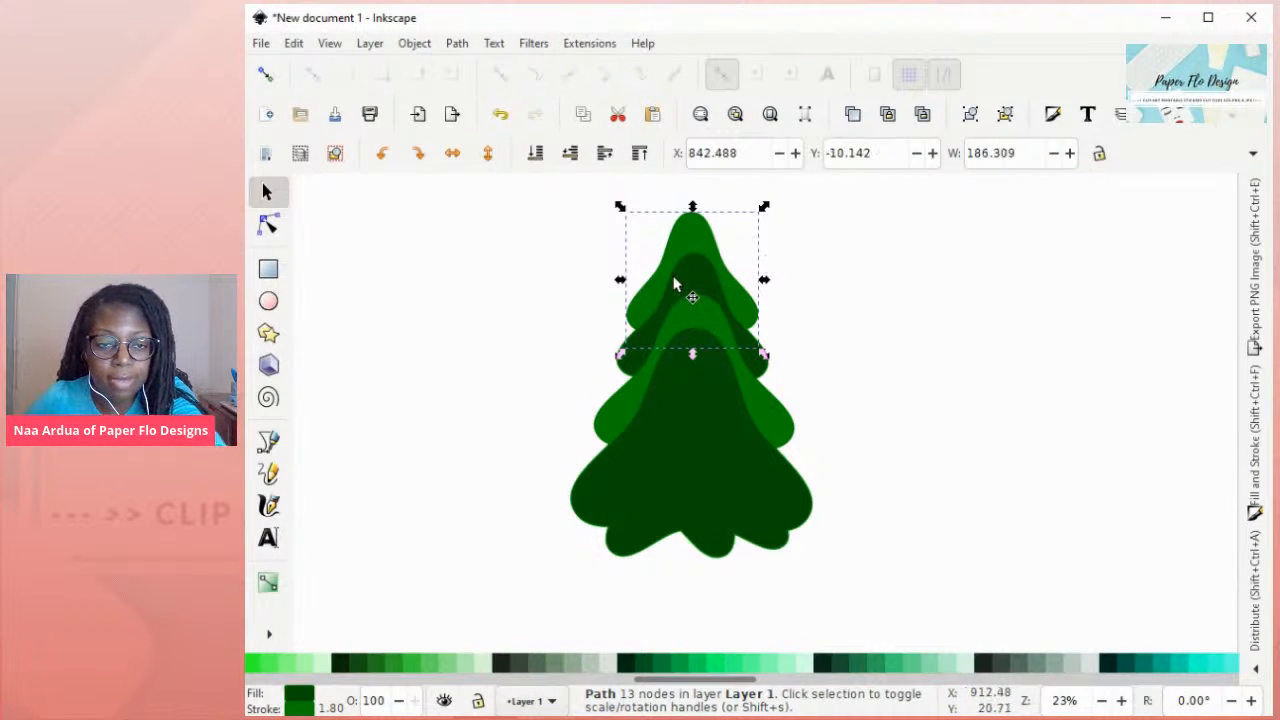
left_click(915, 510)
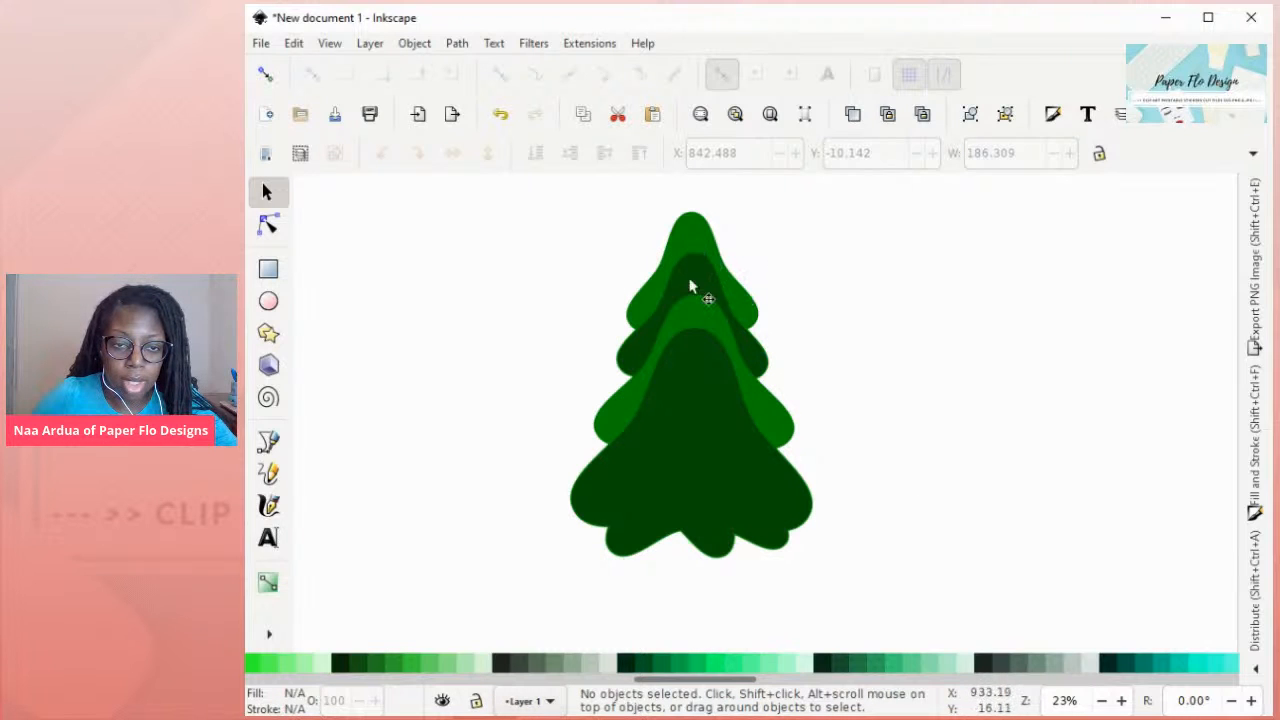
- Bring the bright third tier, the dark second tier and the top tier to the front in that order
left_click(792, 440)
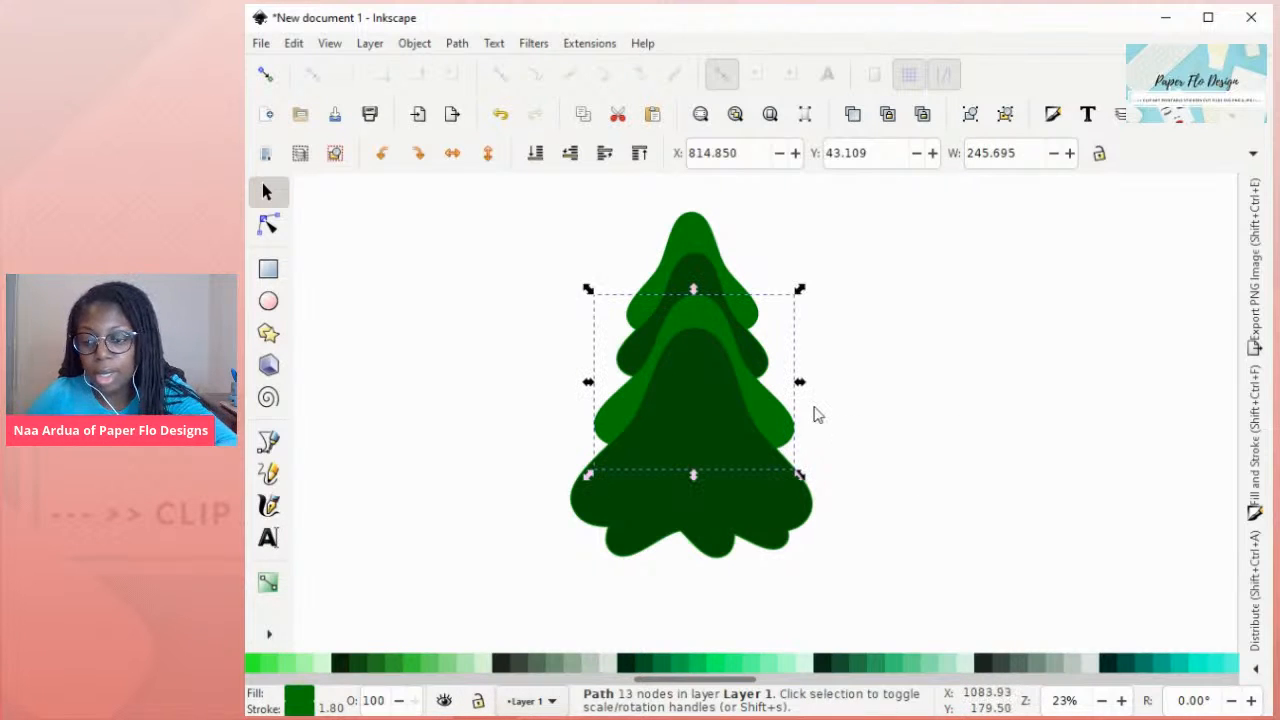
key("Home")
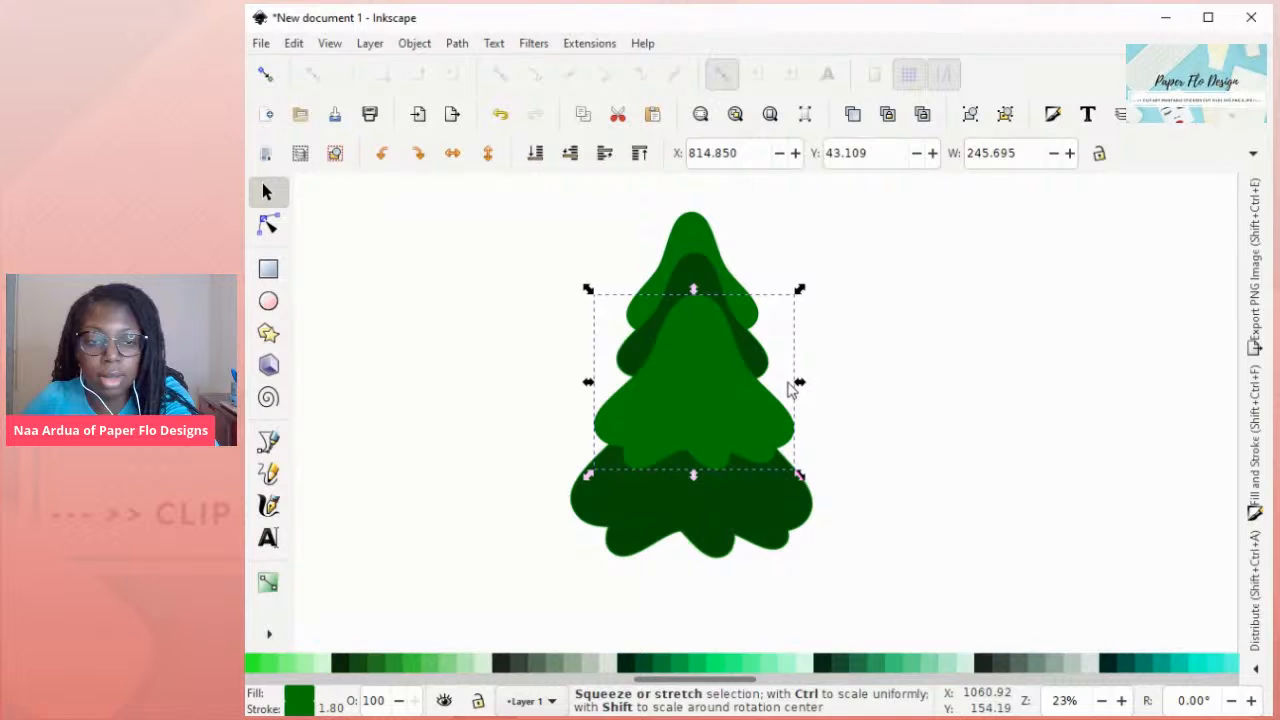
left_click(700, 286)
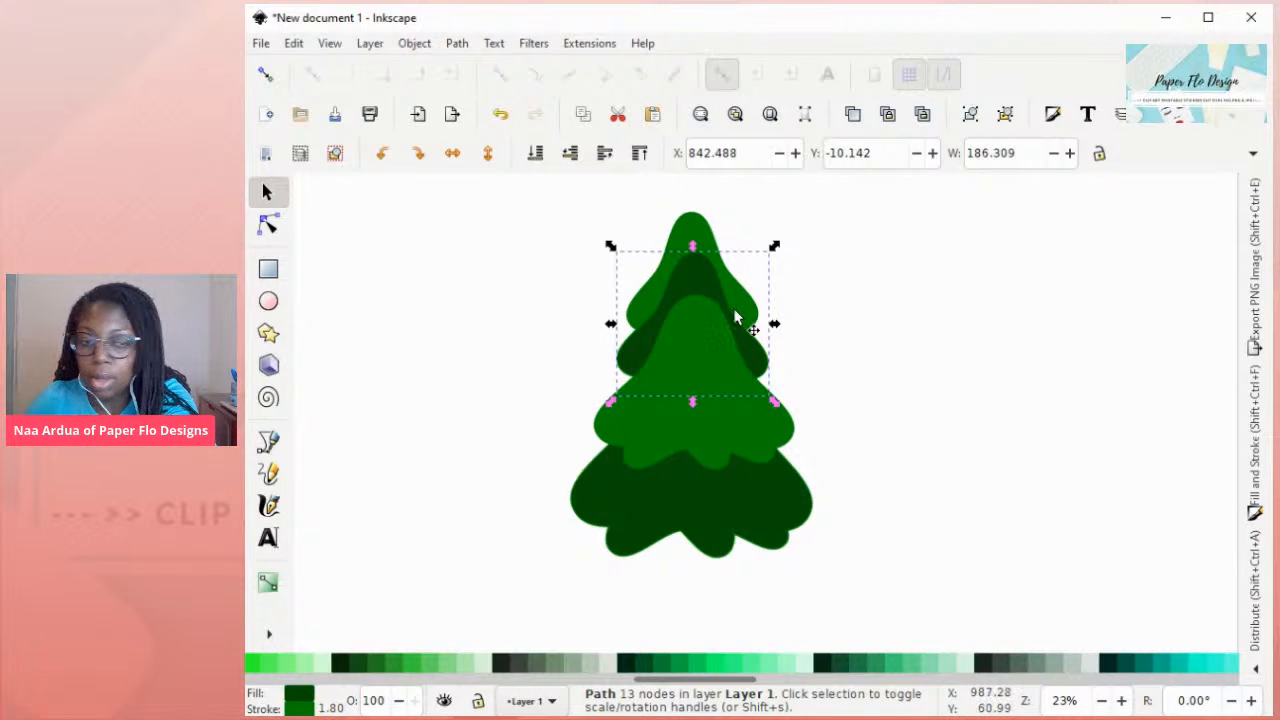
key("Home")
left_click(714, 242)
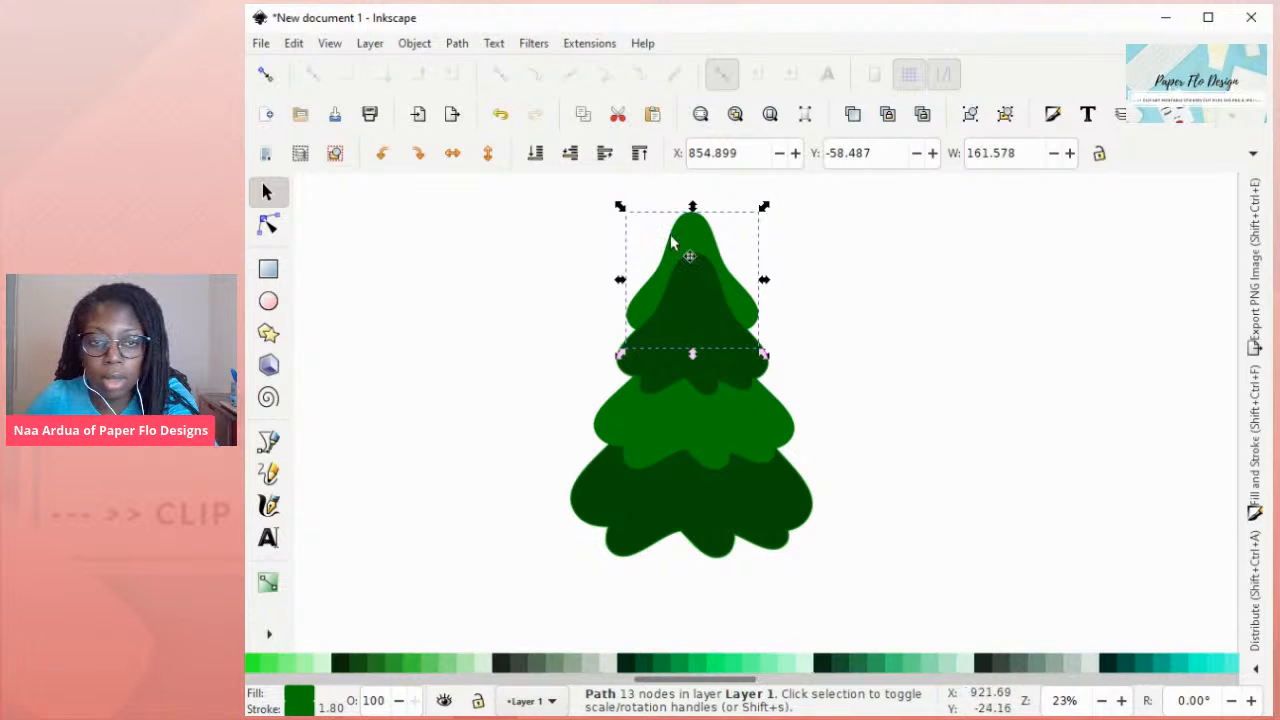
key("Home")
left_click(892, 489)
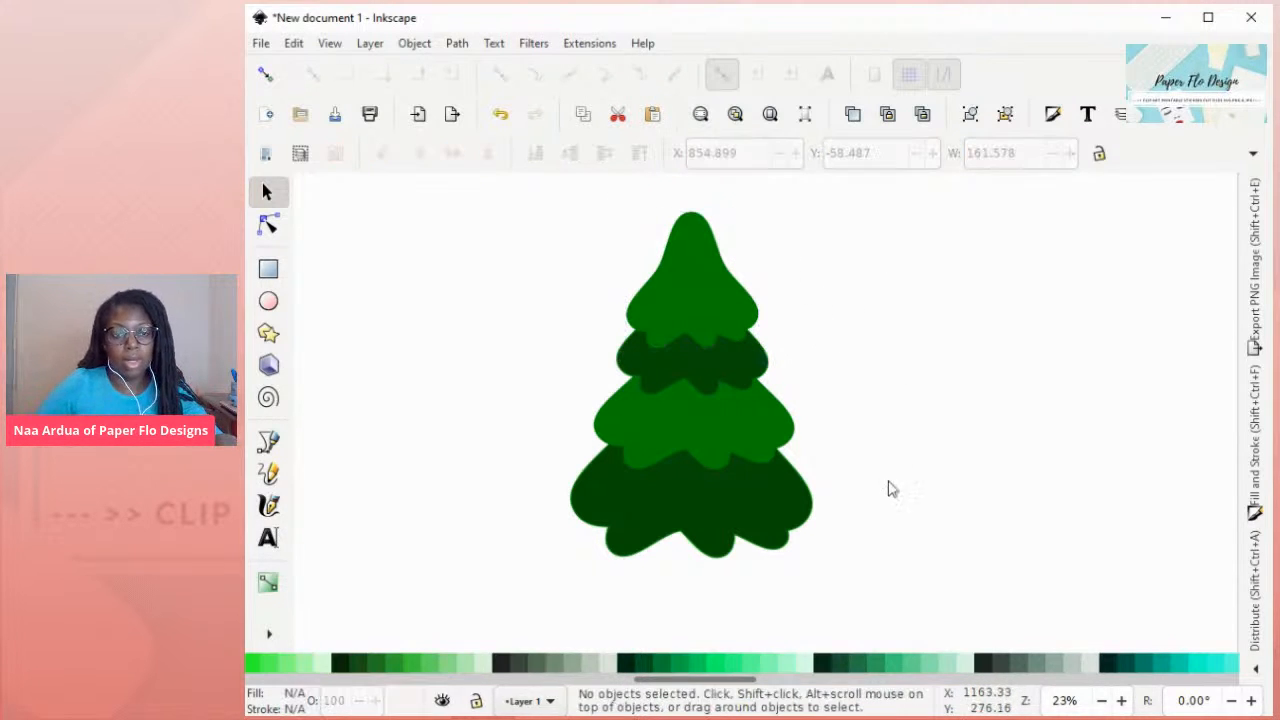
- Group the four tree tiers into one object and shift the group slightly upward
left_click_drag(980, 590, 491, 202)
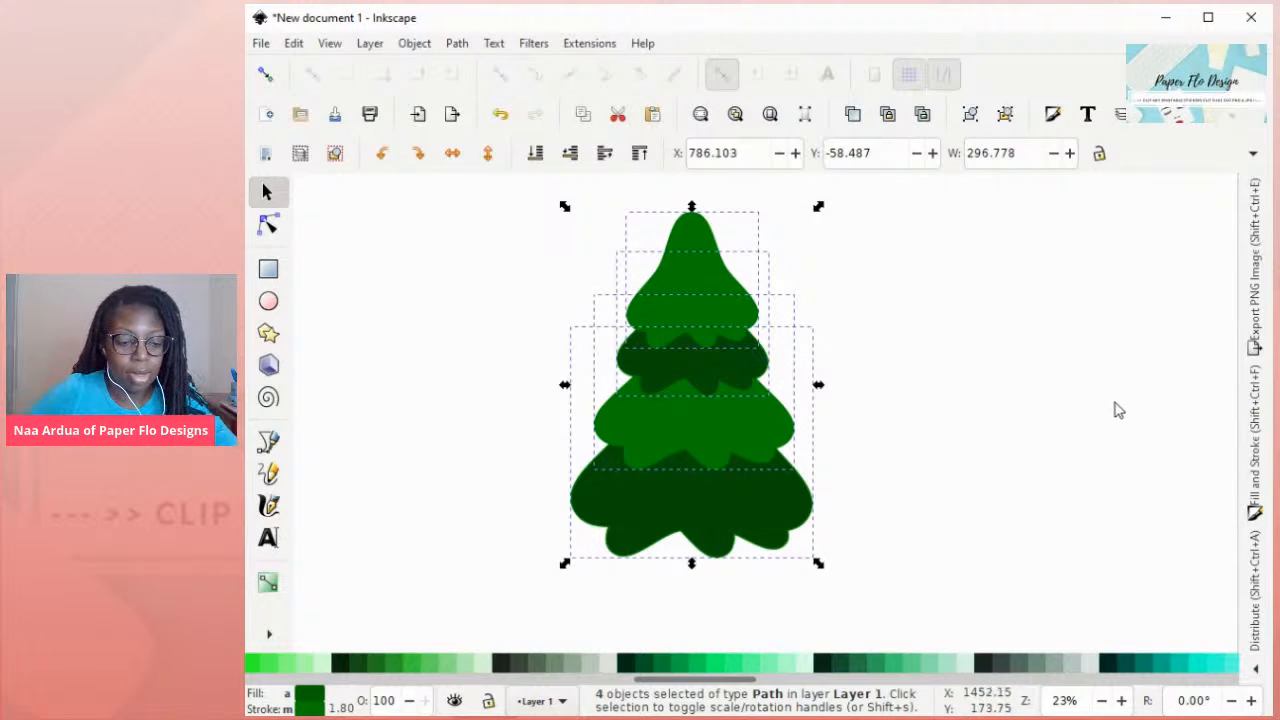
key("ctrl+shift+g")
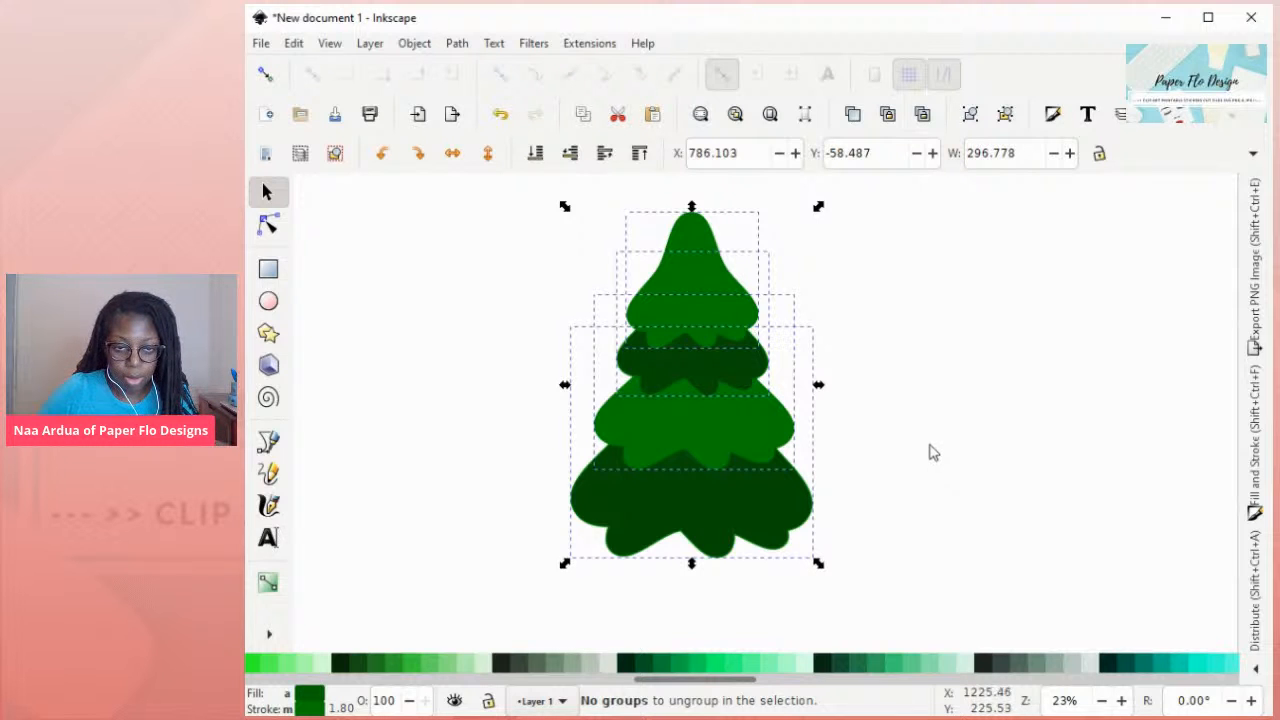
key("ctrl+g")
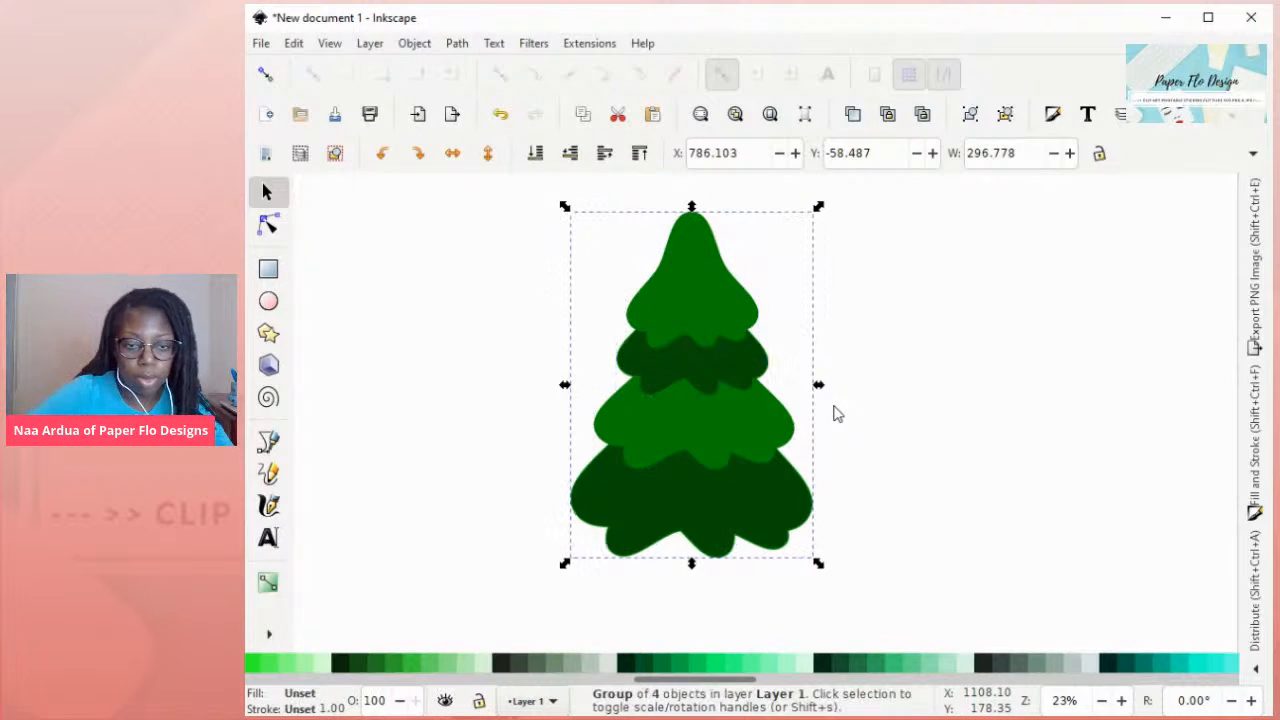
mouse_move(723, 418)
left_mouse_down()
mouse_move(816, 441)
mouse_move(772, 410)
mouse_move(712, 410)
mouse_move(727, 419)
left_mouse_up()
left_click(886, 424)
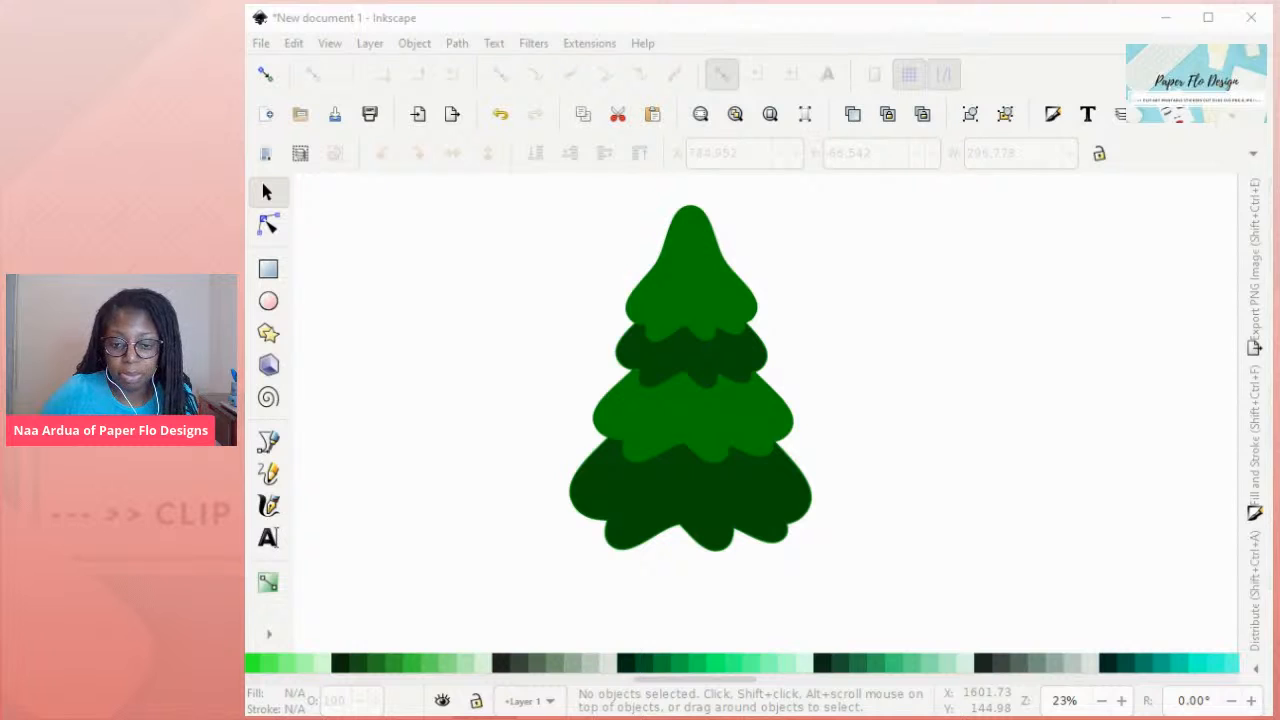
- Draw a rectangle about 91 mm wide and 165 mm high beside the tree and convert it to a path
left_click(592, 297)
key("r")
left_click_drag(450, 352, 524, 487)
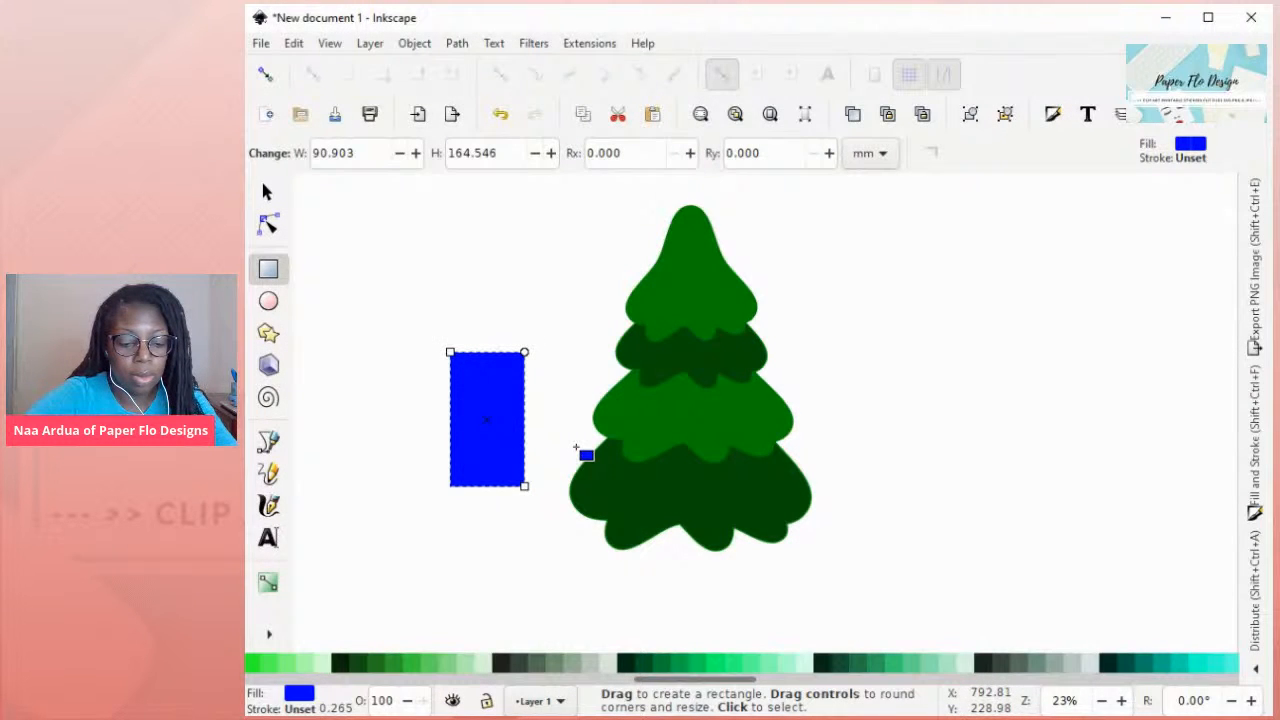
key("Escape")
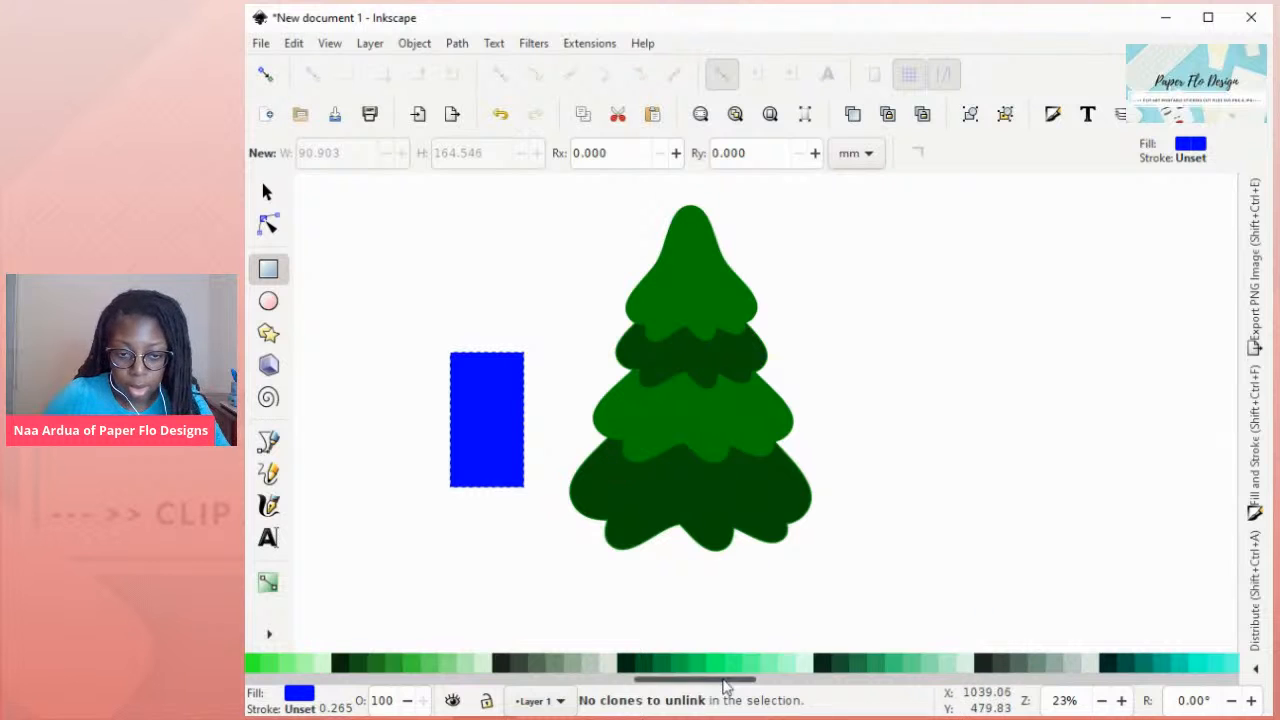
- Fill the rectangle with dark brown #552200 and place it over the centre of the bottom tier as a trunk
left_click_drag(716, 686, 432, 680)
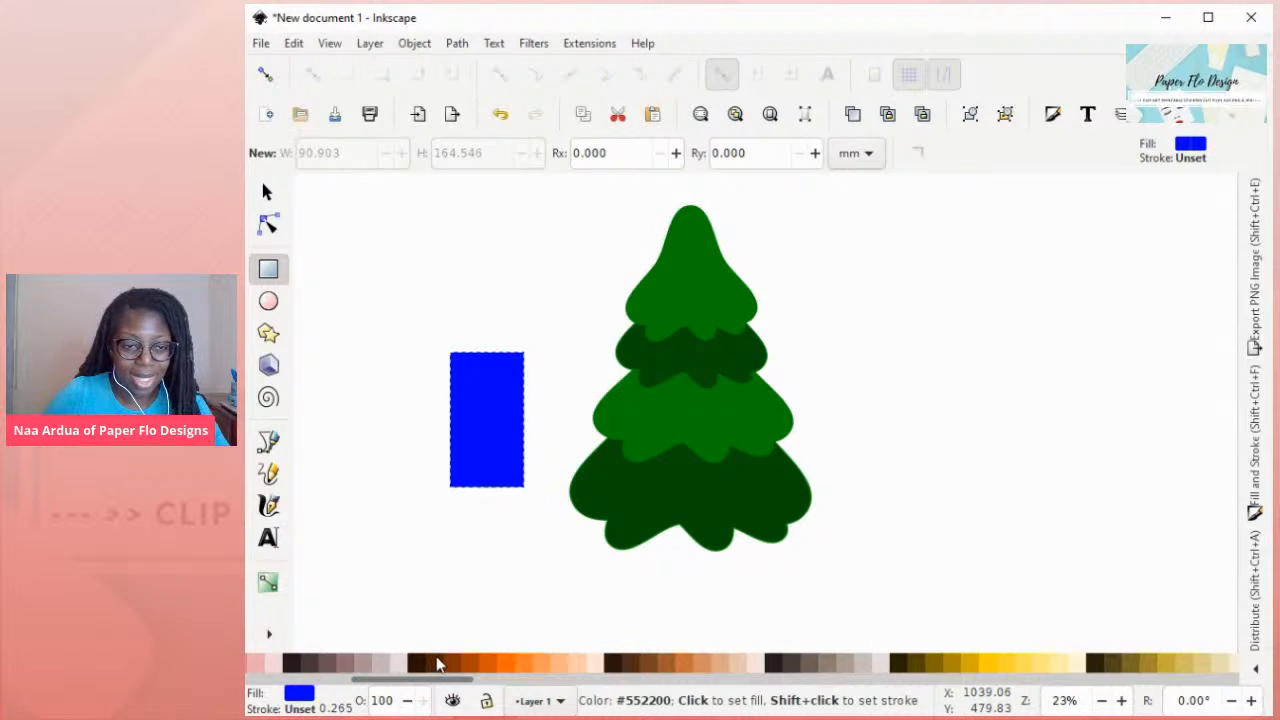
left_click(437, 663)
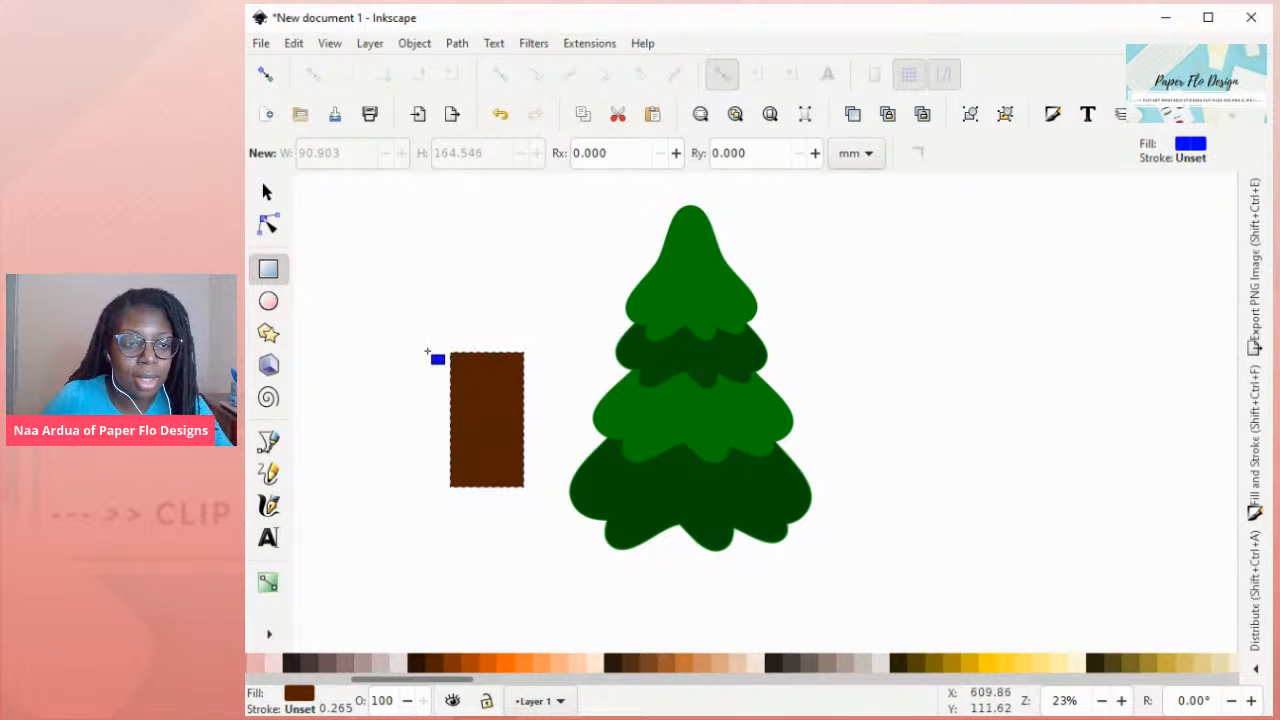
key("s")
left_click_drag(465, 405, 694, 545)
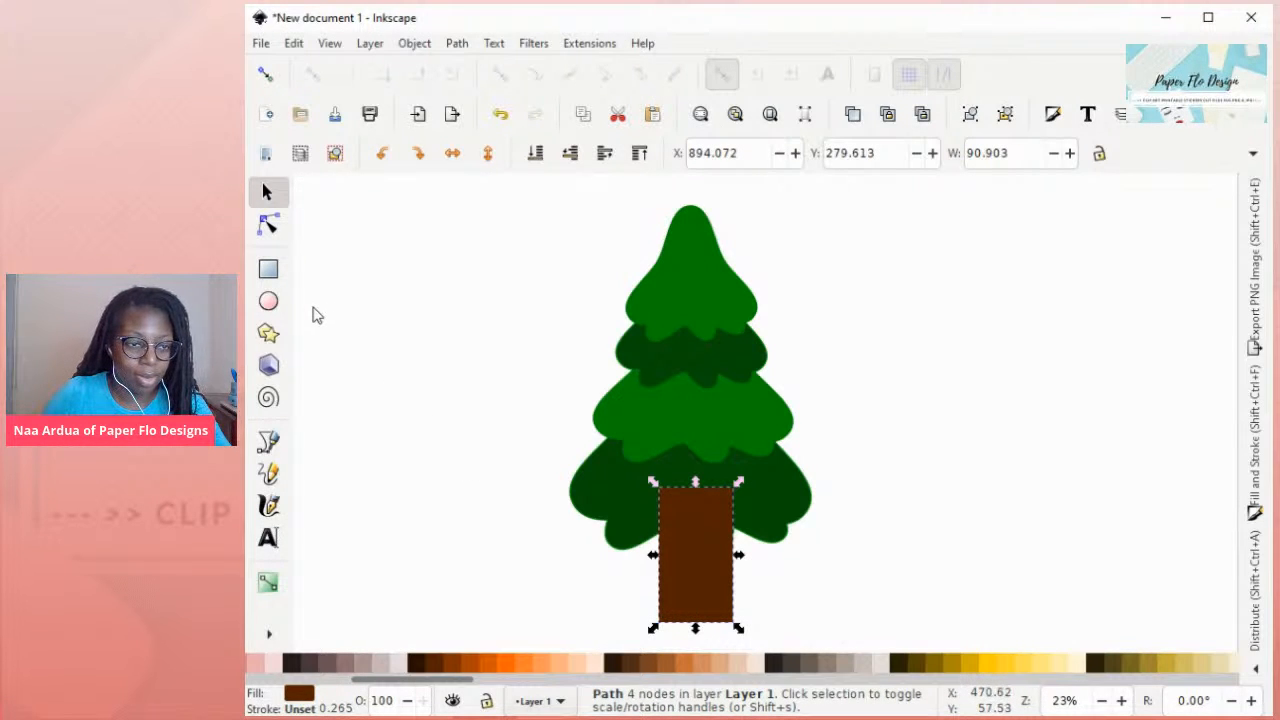
- Draw a brown near-circular ellipse about 130 mm wide and 128 mm high left of the tree and remove its stroke
key("e")
left_click_drag(415, 392, 521, 497)
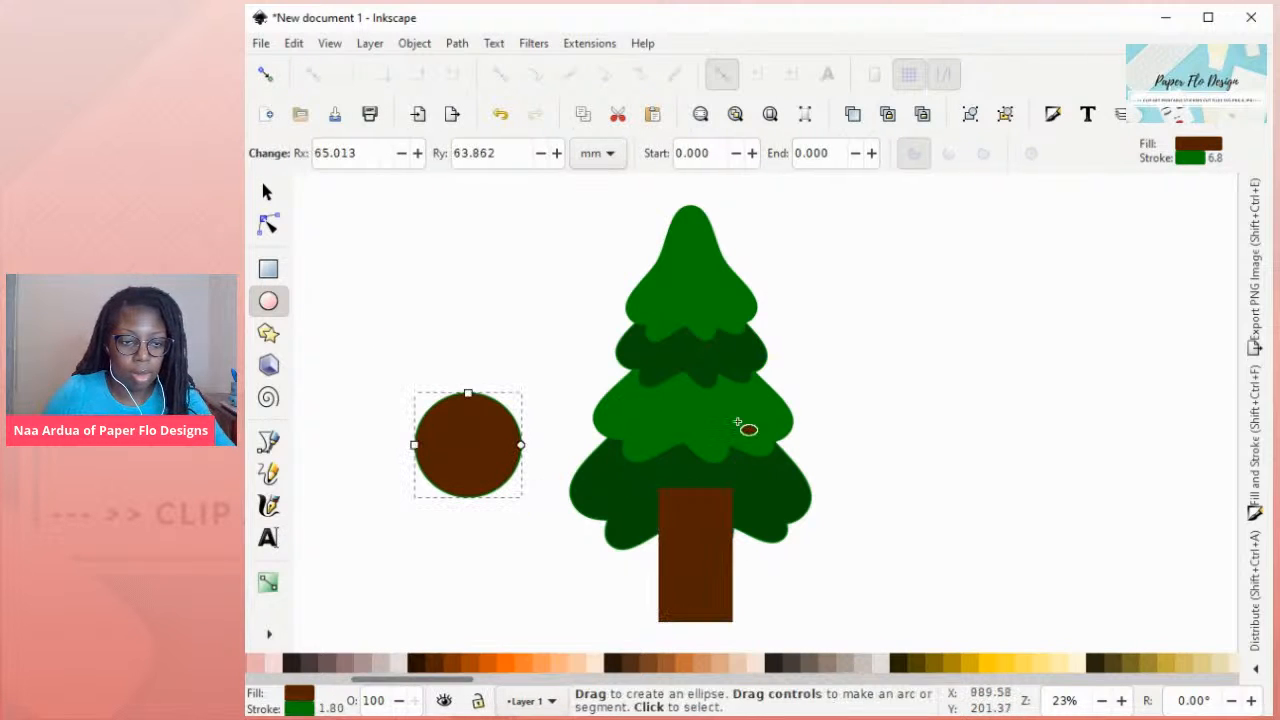
left_click(1252, 400)
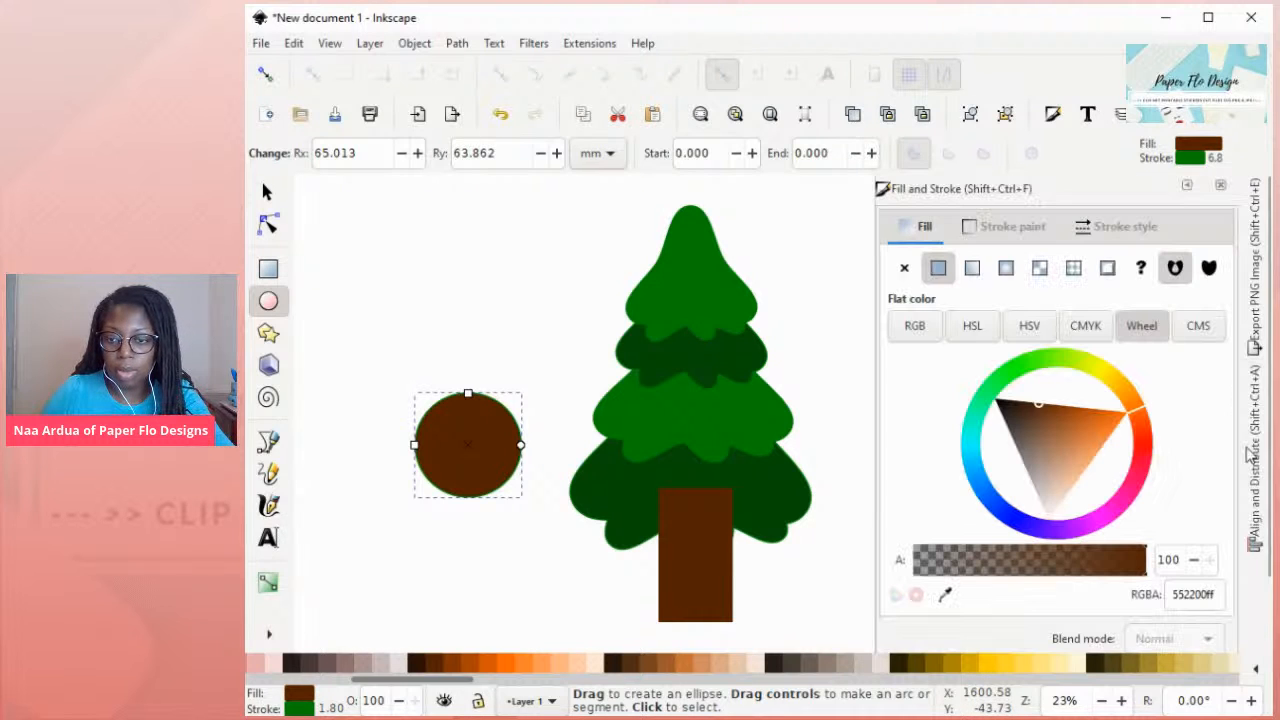
left_click(1010, 232)
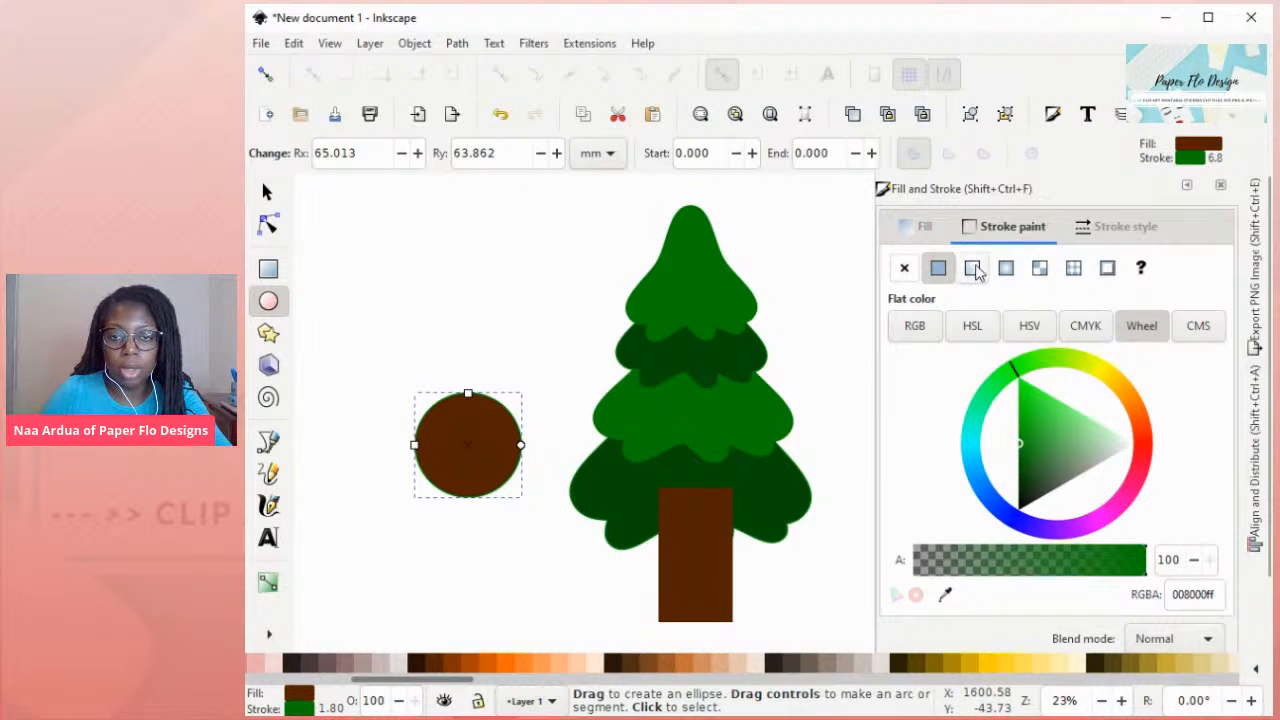
left_click(904, 268)
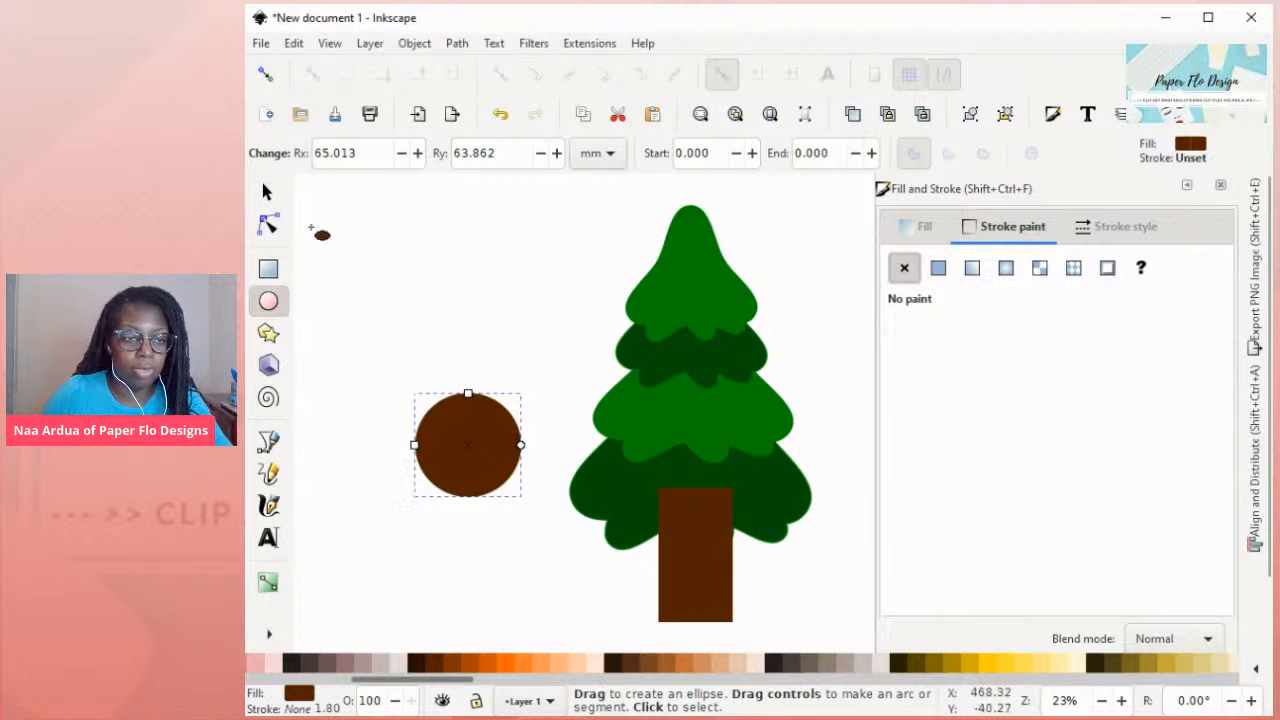
left_click(1187, 185)
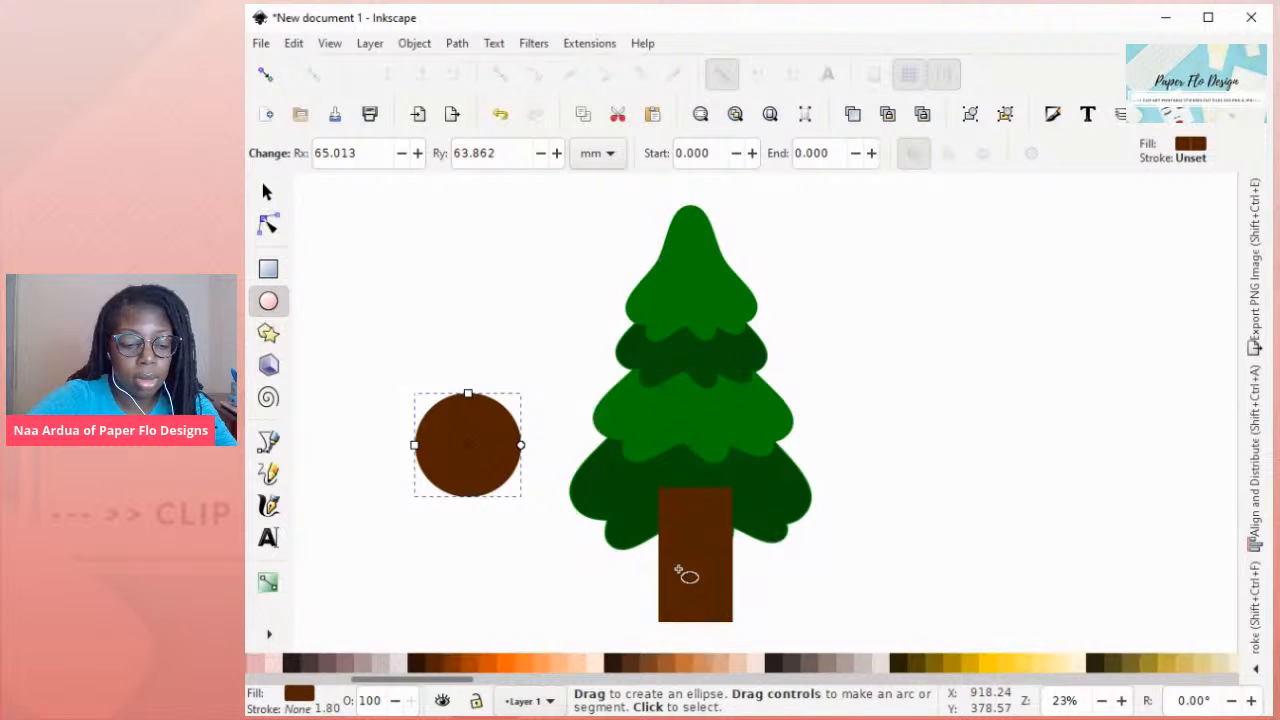
- Convert the brown circle to a path and offset a duplicate of it slightly up and to the right
key("ctrl+shift+c")
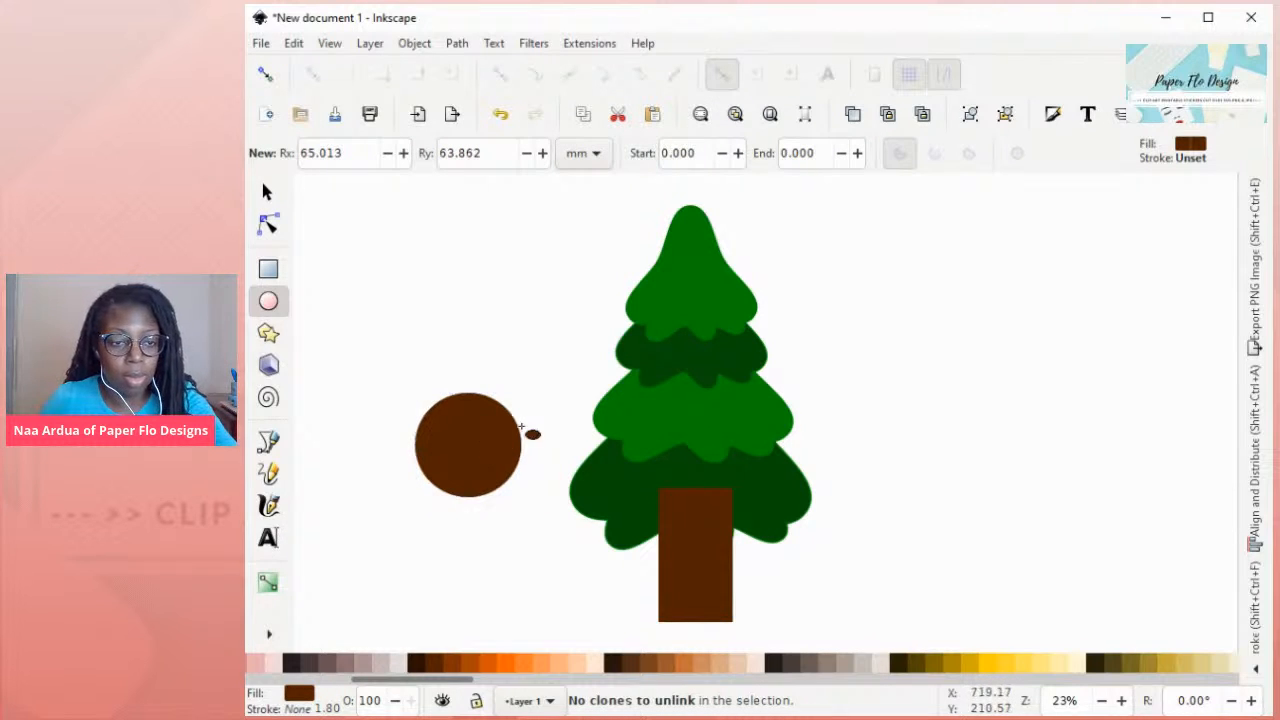
key("s")
left_click_drag(483, 450, 497, 405)
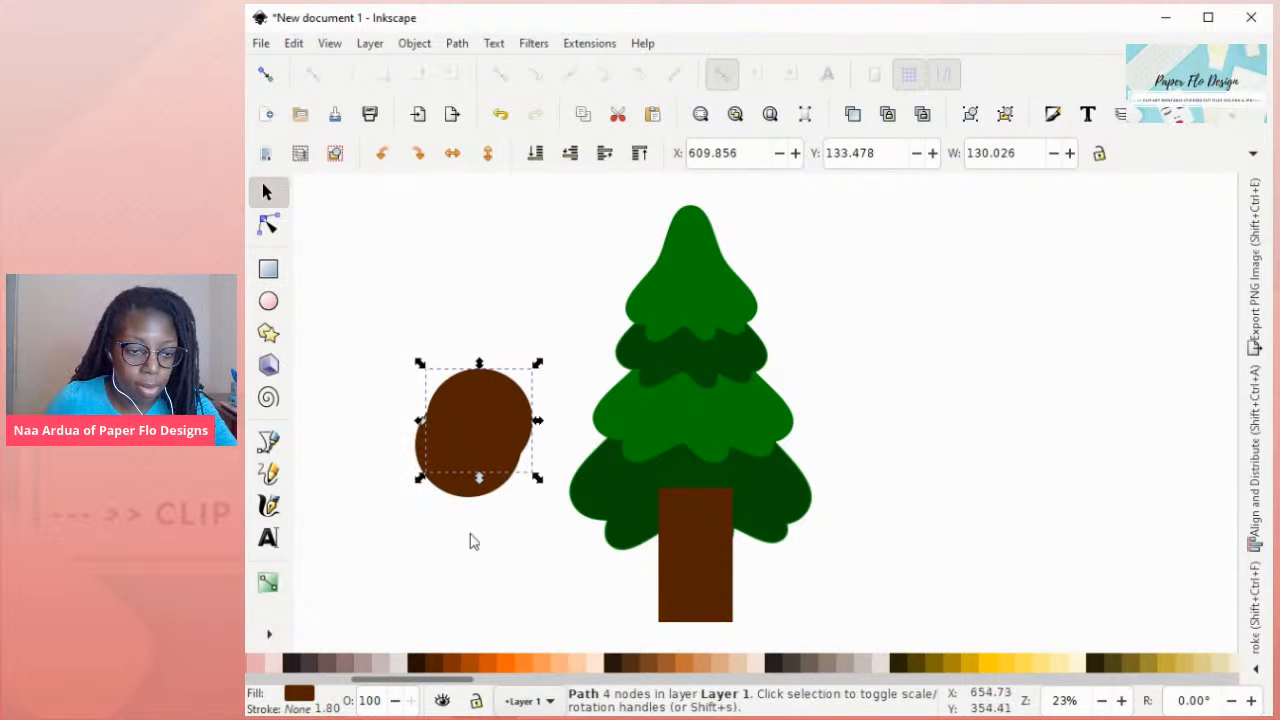
- Fill the duplicate circle with orange, adjust its overlap, and subtract it from the brown circle to leave a crescent
left_click(488, 663)
left_click_drag(496, 421, 491, 434)
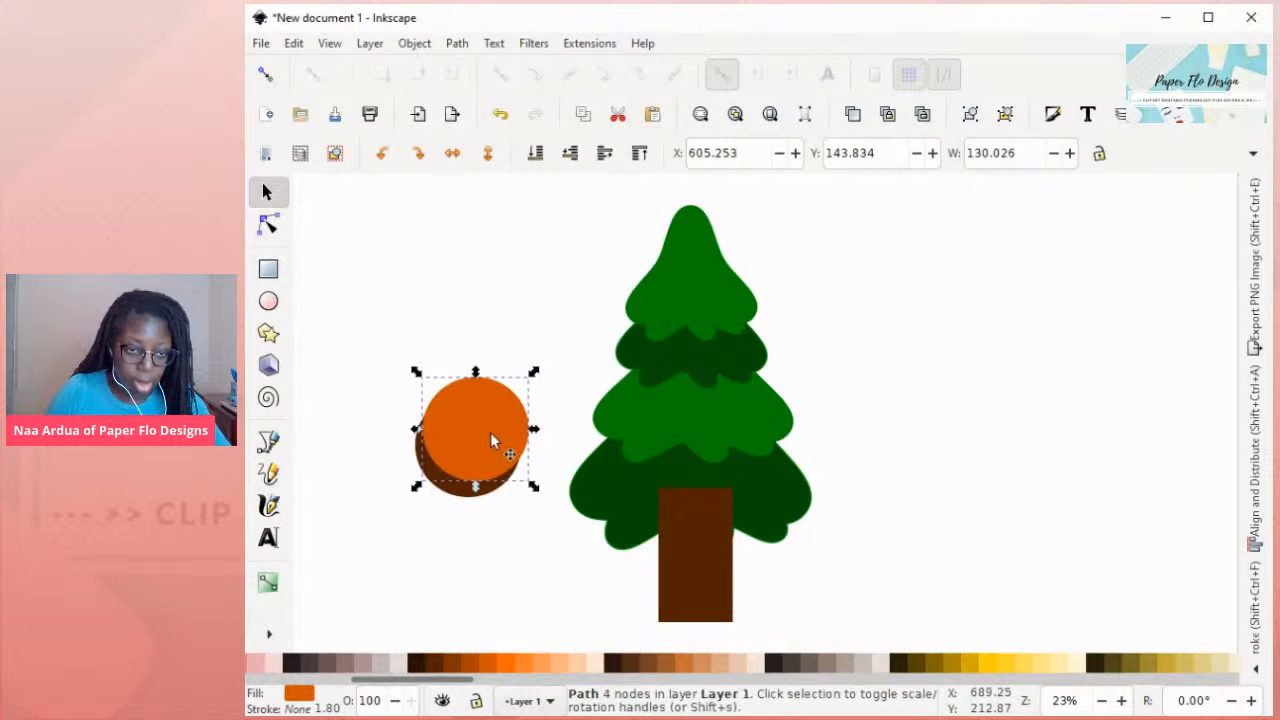
left_click(453, 497, "shift")
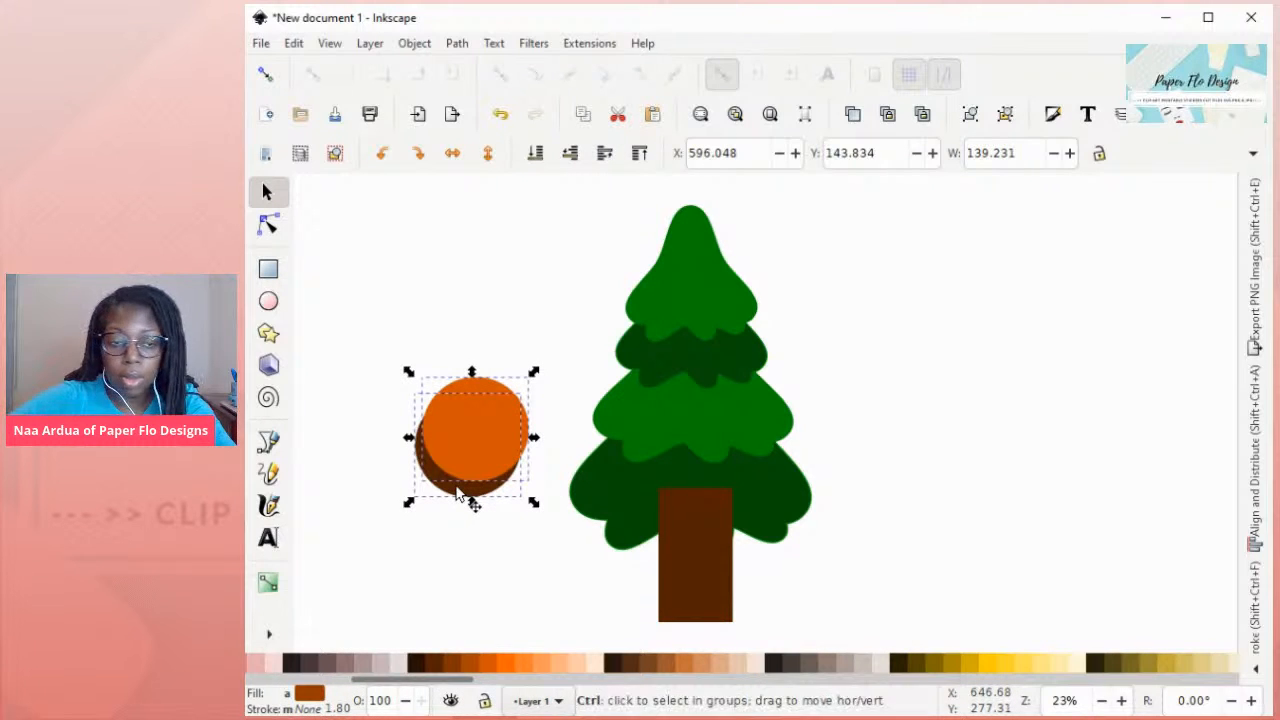
key("ctrl+minus")
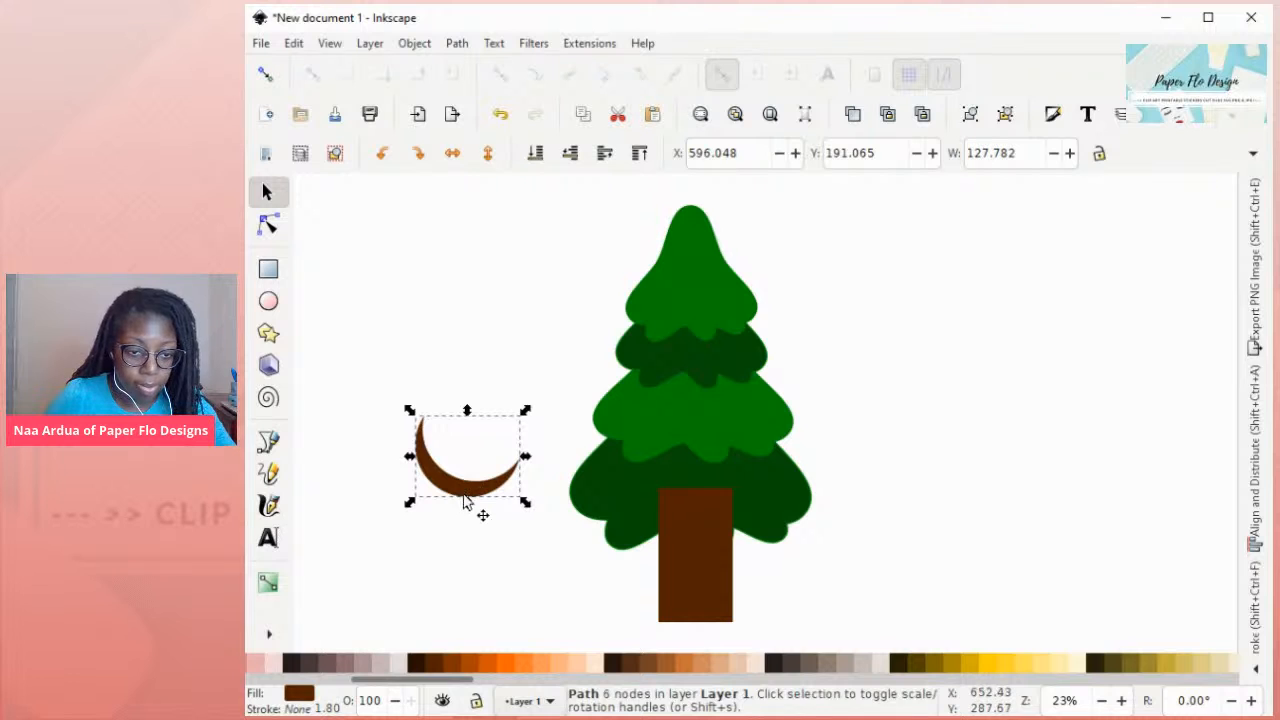
- Fill the crescent with a lighter orange-brown, move it down, and stretch it horizontally to about 192 mm wide
left_click(479, 663)
left_click_drag(453, 488, 435, 519)
left_click(433, 519)
left_click(433, 519)
left_click_drag(505, 487, 534, 500)
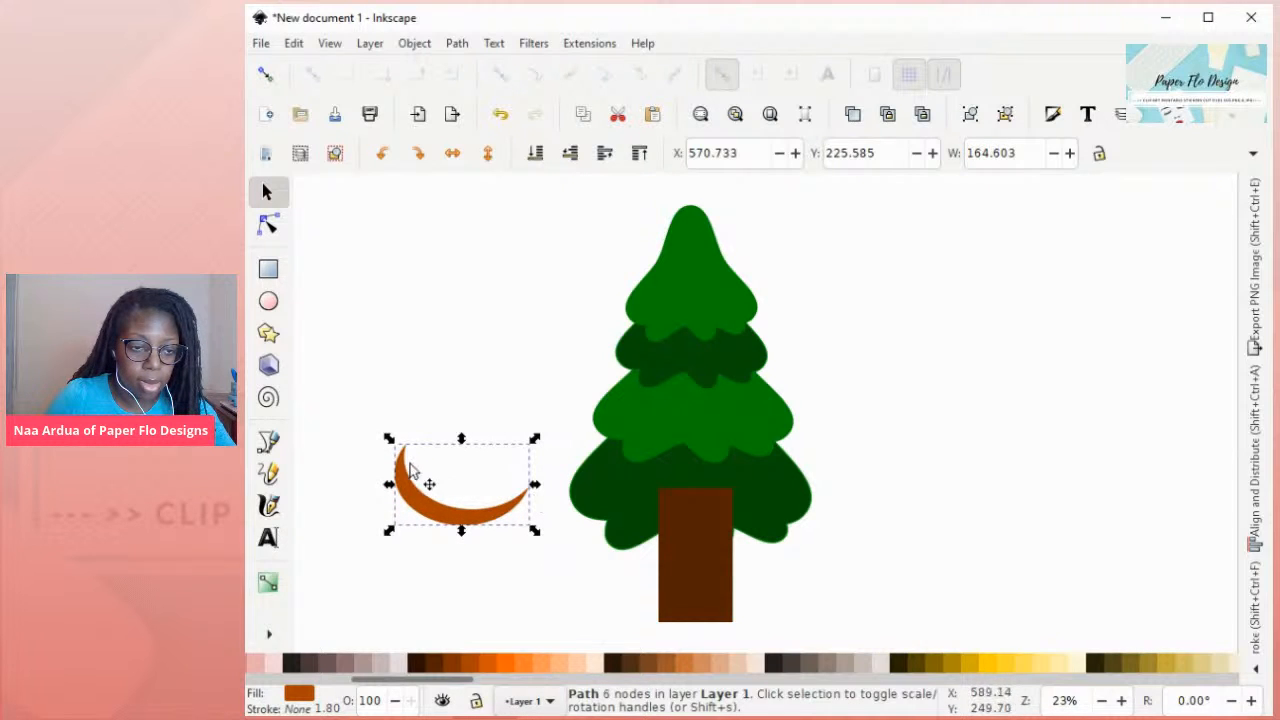
left_click_drag(390, 487, 371, 491)
- Delete the node at the crescent's pointed left tip and pull the remaining inner node down to blunt that end
double_click(378, 466)
left_click(375, 473)
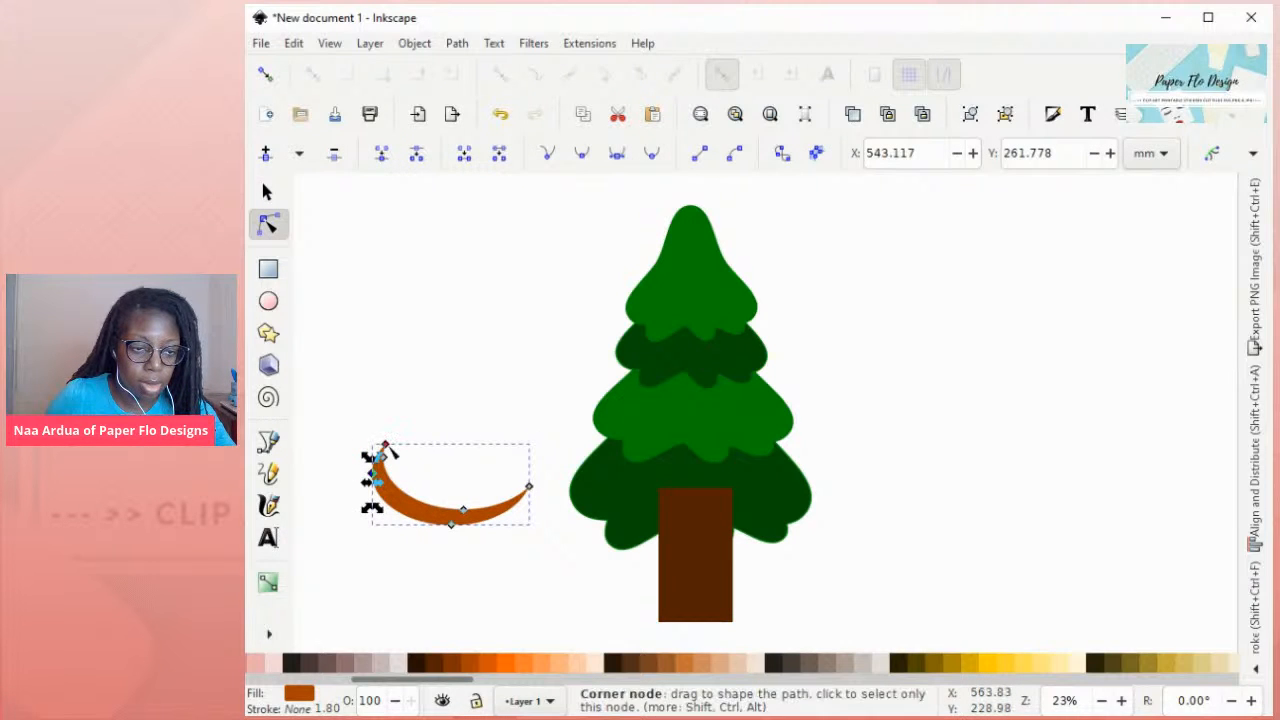
left_click(380, 451)
left_click(433, 468)
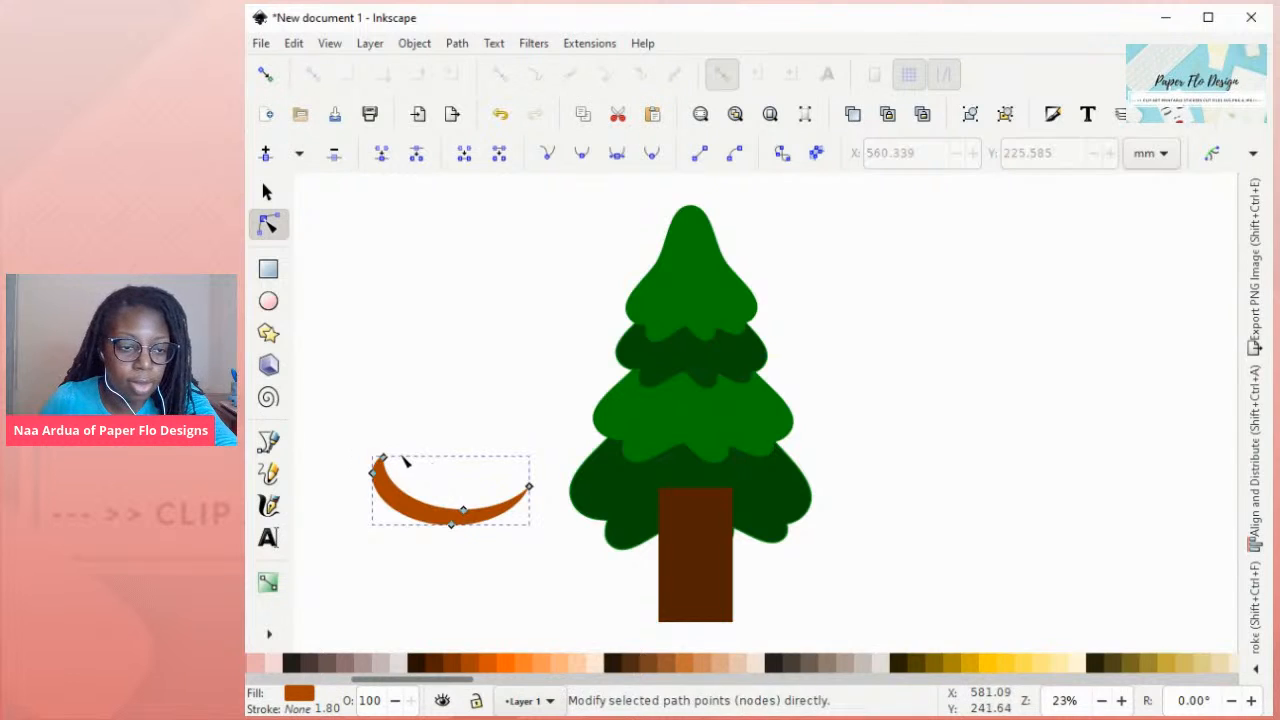
mouse_move(382, 455)
left_mouse_down()
mouse_move(366, 460)
mouse_move(382, 474)
left_mouse_up()
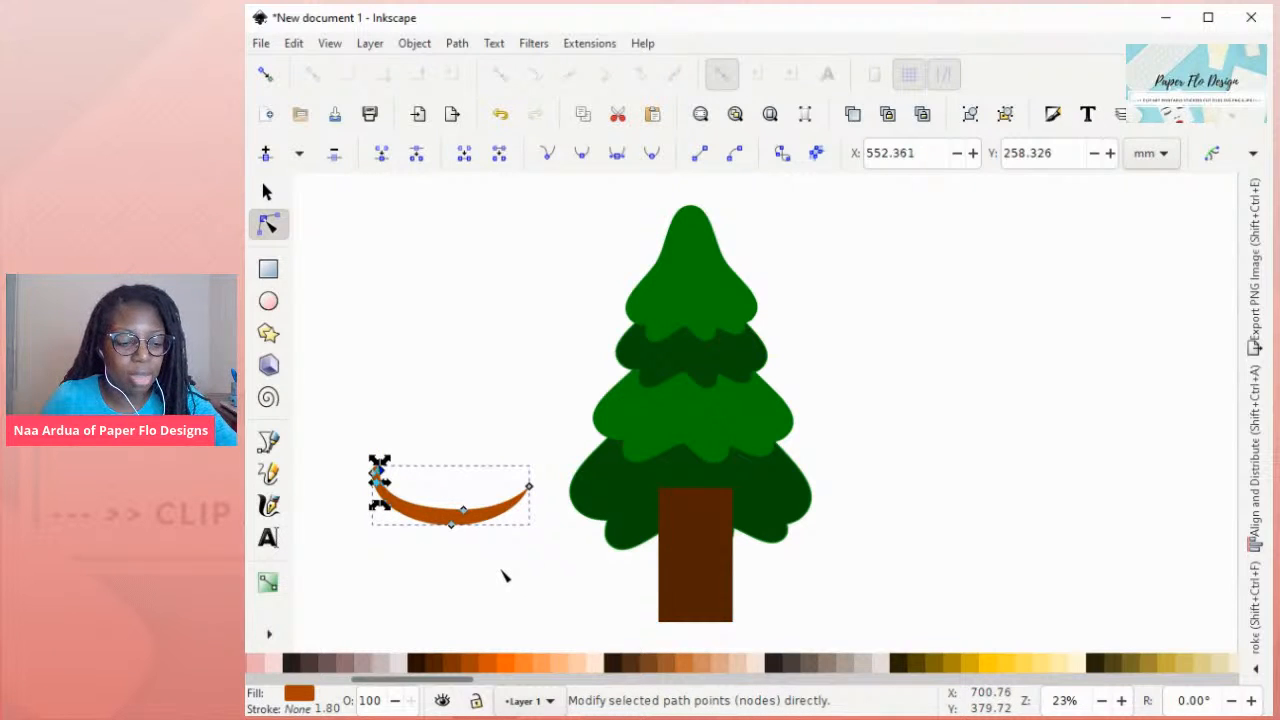
key("s")
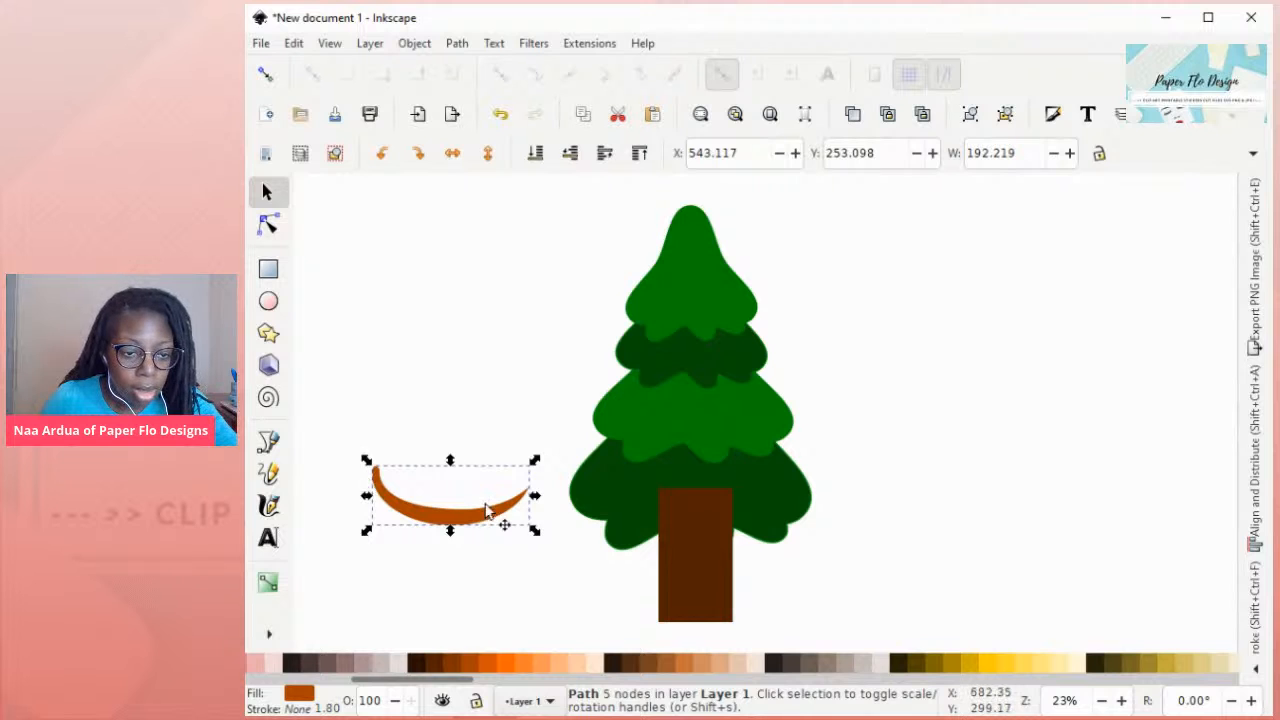
- Round the crescent's right tip and smooth its inner curve by making those nodes auto-smooth
key("n")
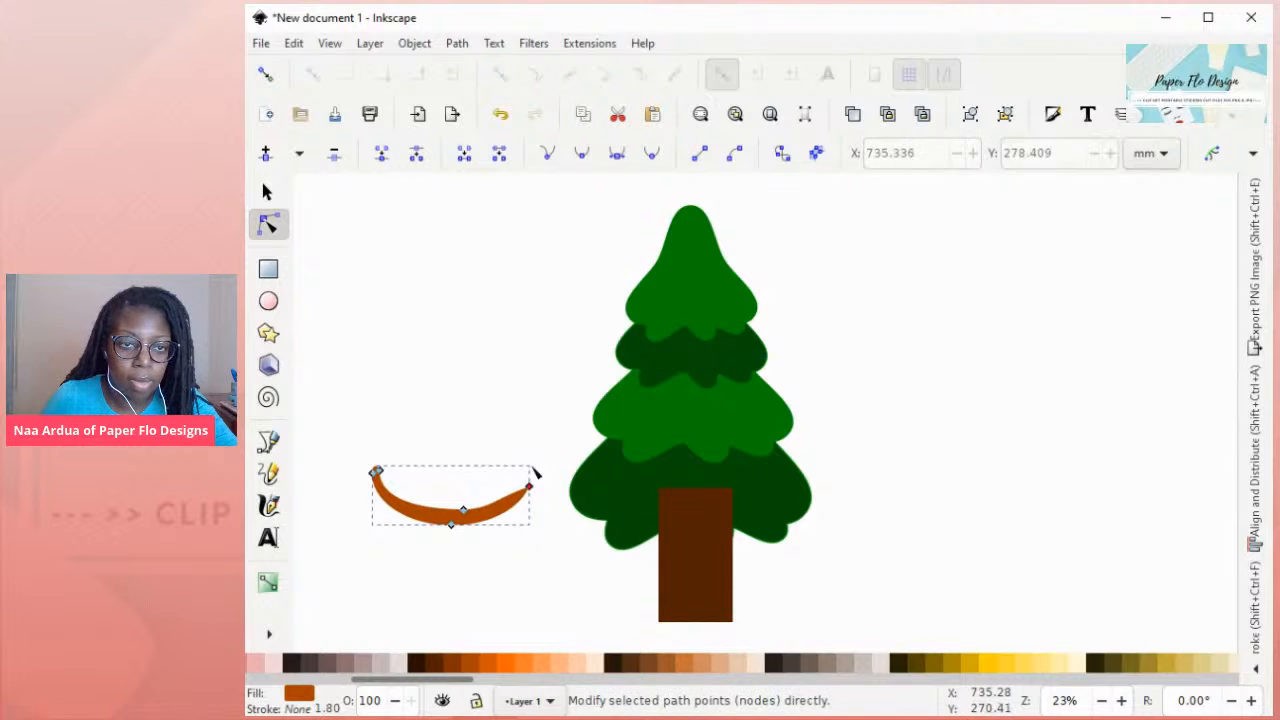
left_click(531, 485)
left_click(652, 155)
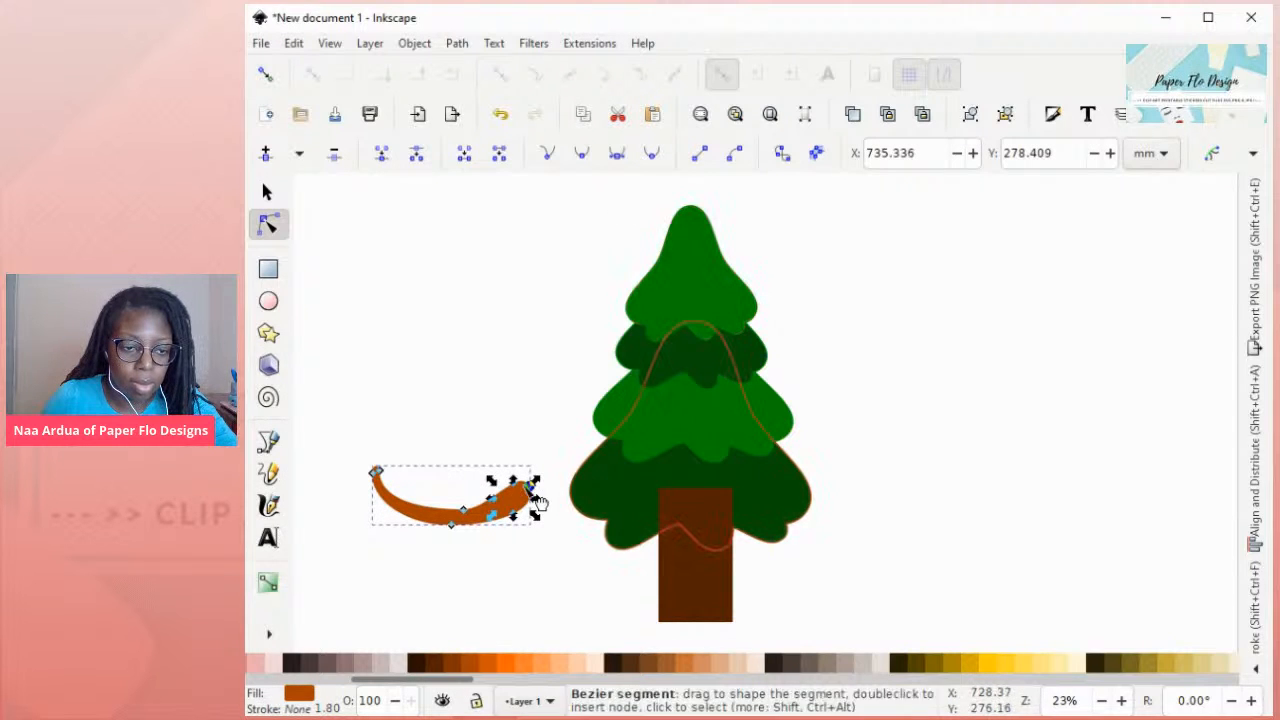
mouse_move(538, 528)
left_mouse_down()
mouse_move(529, 505)
mouse_move(528, 518)
left_mouse_up()
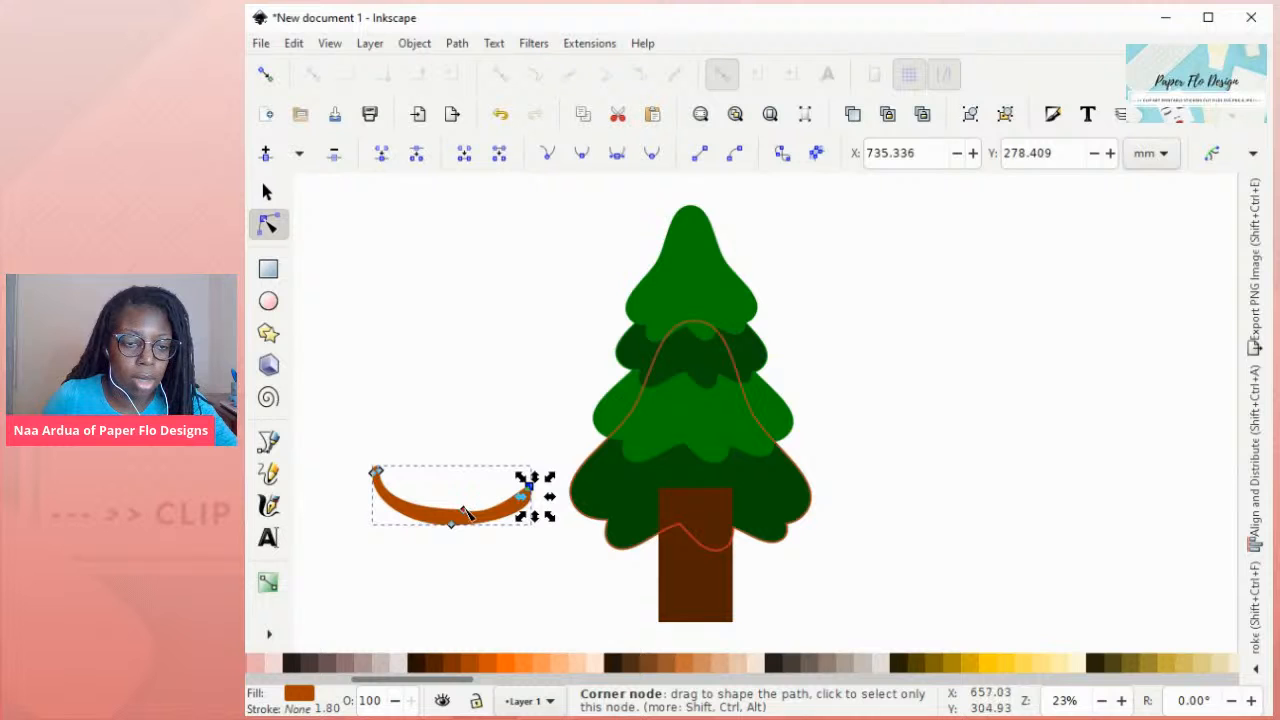
left_click(456, 515)
left_click(649, 158)
key("s")
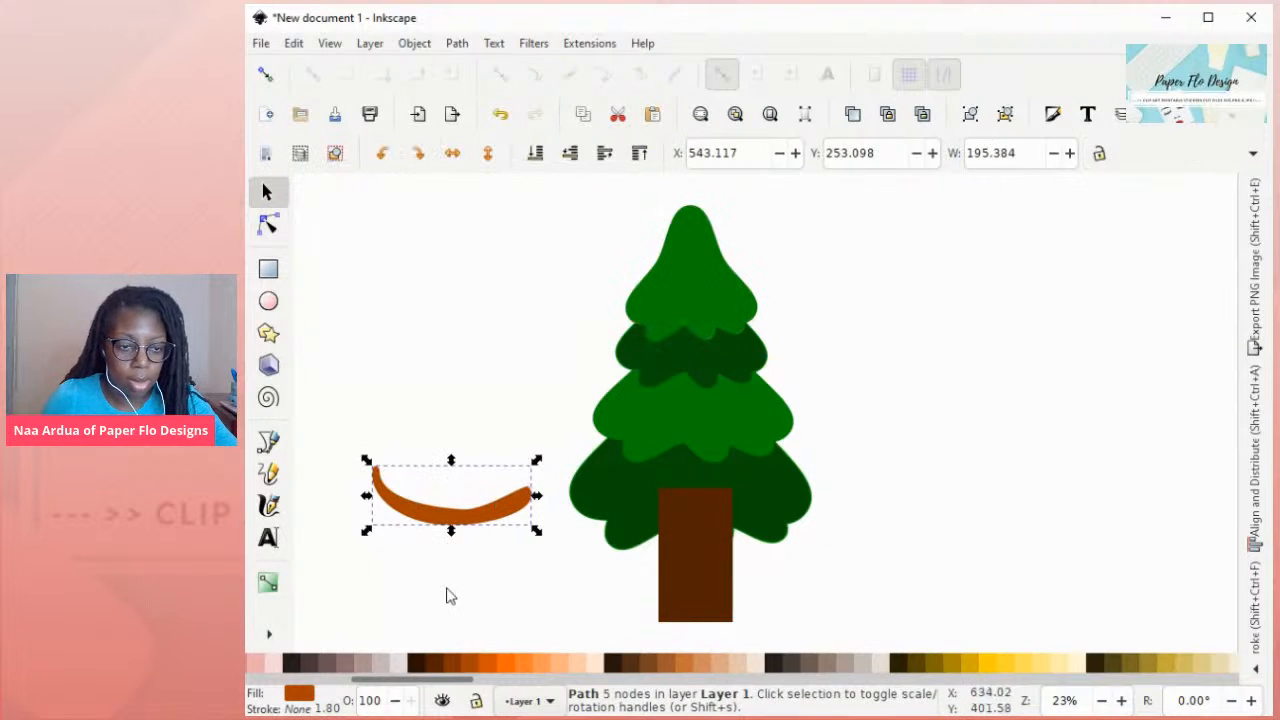
left_click(450, 596)
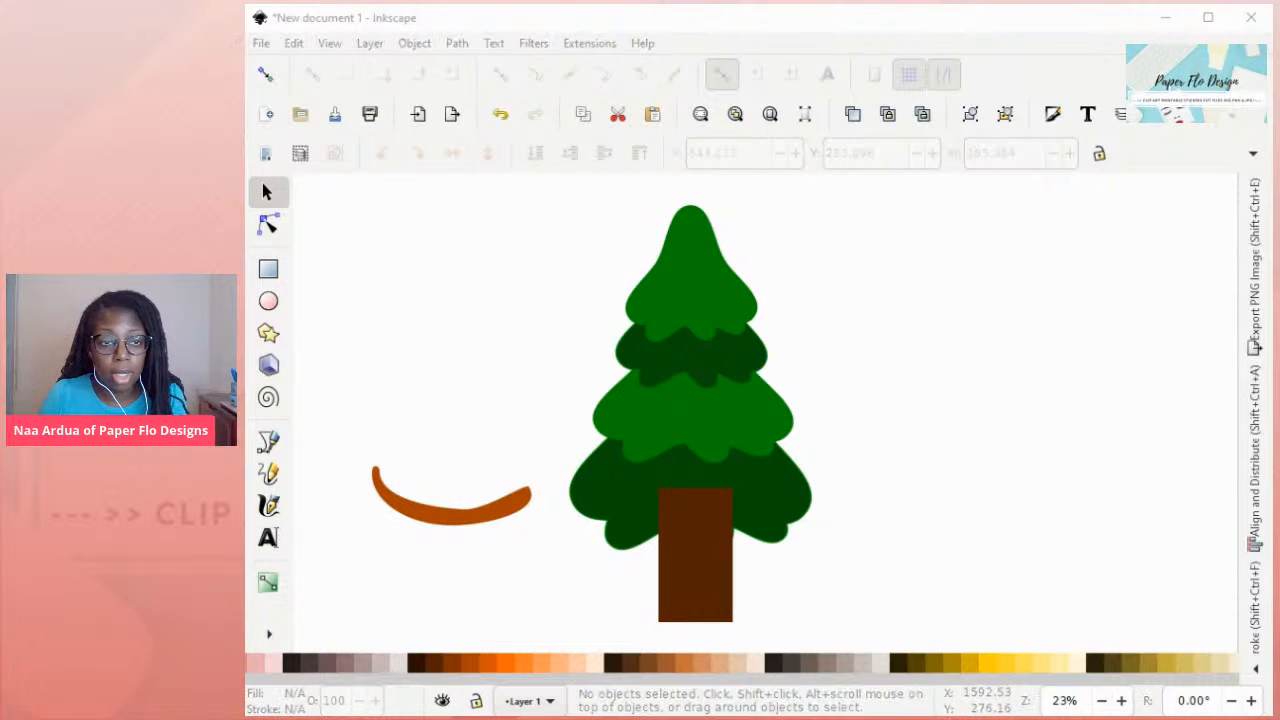
- Move the curved strip over the lower trunk, scale it to about 155 mm wide, and rotate it slightly clockwise
left_click(543, 594)
left_click(528, 497)
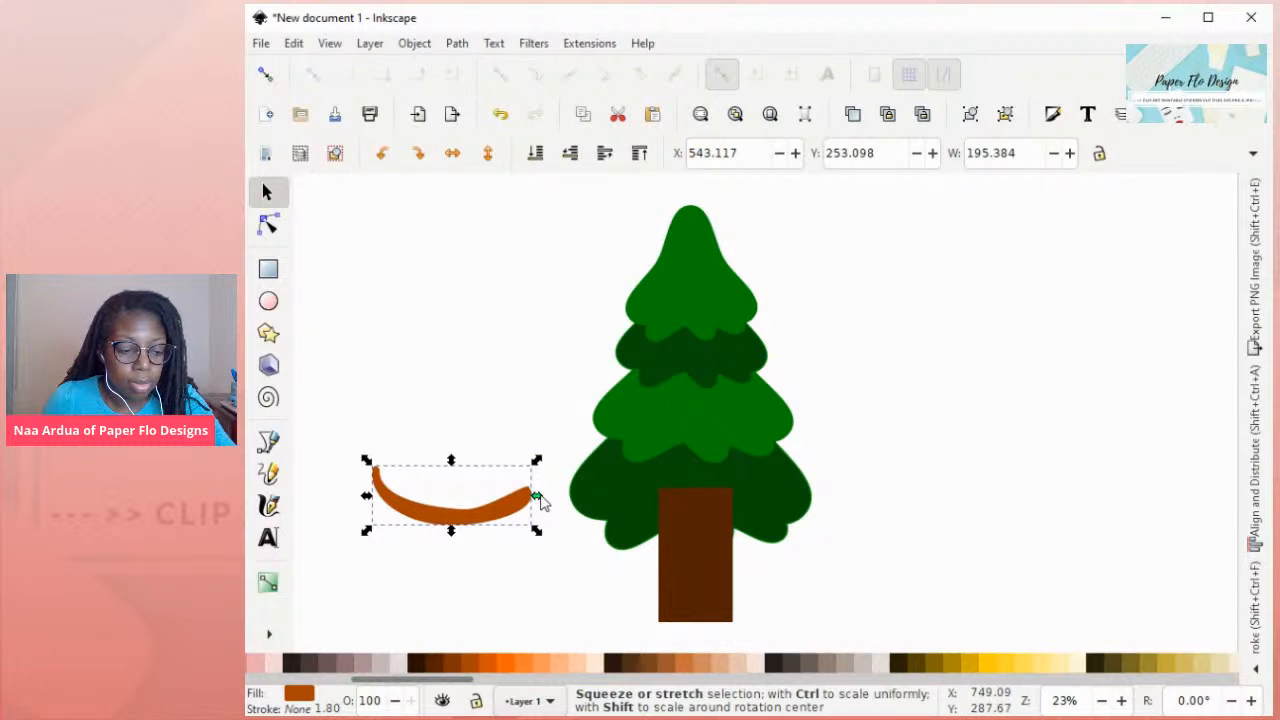
mouse_move(540, 502)
left_mouse_down()
mouse_move(507, 520)
mouse_move(537, 577)
mouse_move(594, 600)
mouse_move(658, 592)
mouse_move(698, 612)
left_mouse_up()
left_click_drag(667, 552, 671, 579)
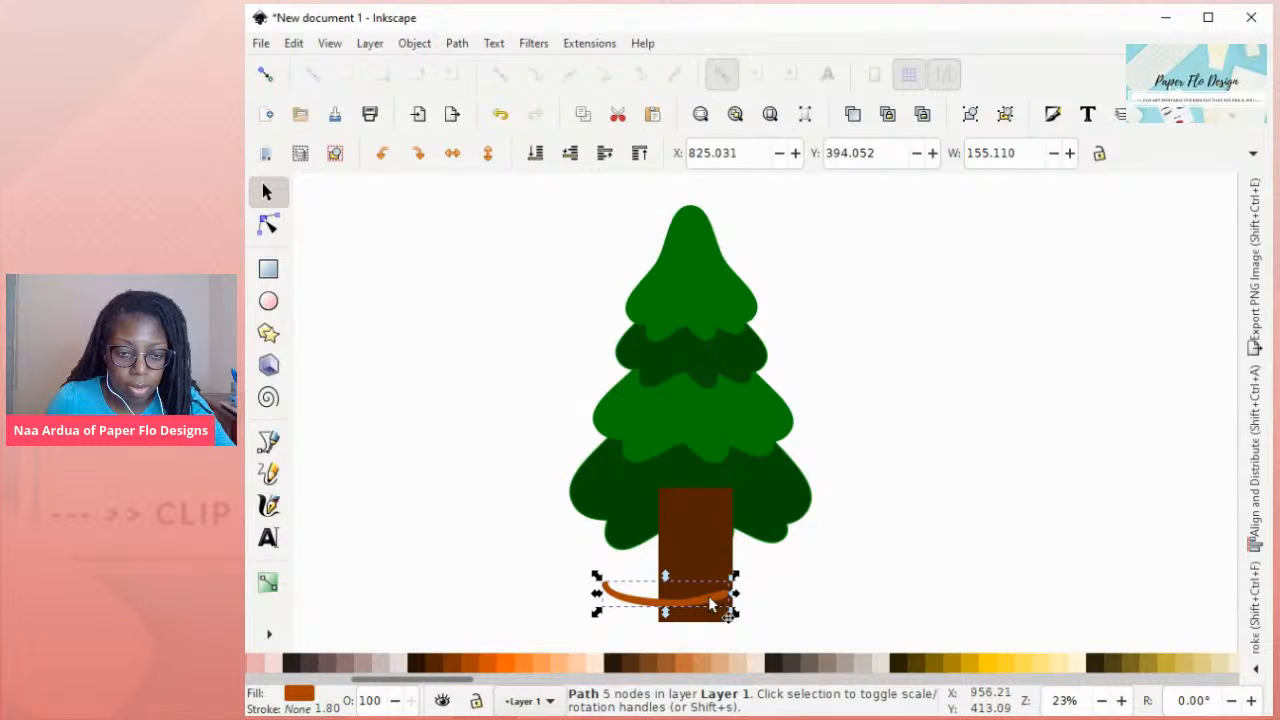
left_click(708, 595)
mouse_move(735, 612)
left_mouse_down()
mouse_move(730, 640)
mouse_move(688, 648)
mouse_move(732, 621)
mouse_move(744, 594)
left_mouse_up()
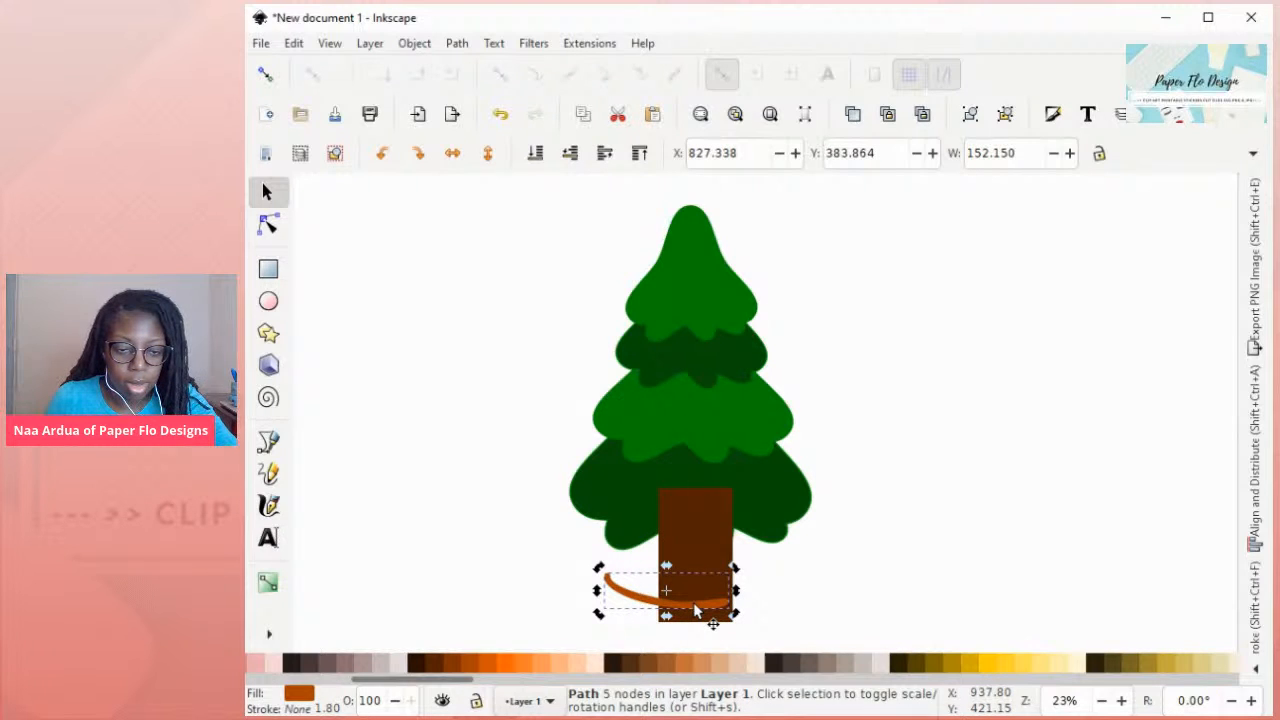
- Duplicate the curved strip four times, spreading the copies across the trunk and bottom tier and tilting the upper ones
key("ctrl+d")
mouse_move(693, 602)
left_mouse_down()
mouse_move(778, 573)
mouse_move(782, 595)
mouse_move(695, 576)
mouse_move(679, 543)
mouse_move(760, 521)
mouse_move(788, 531)
left_mouse_up()
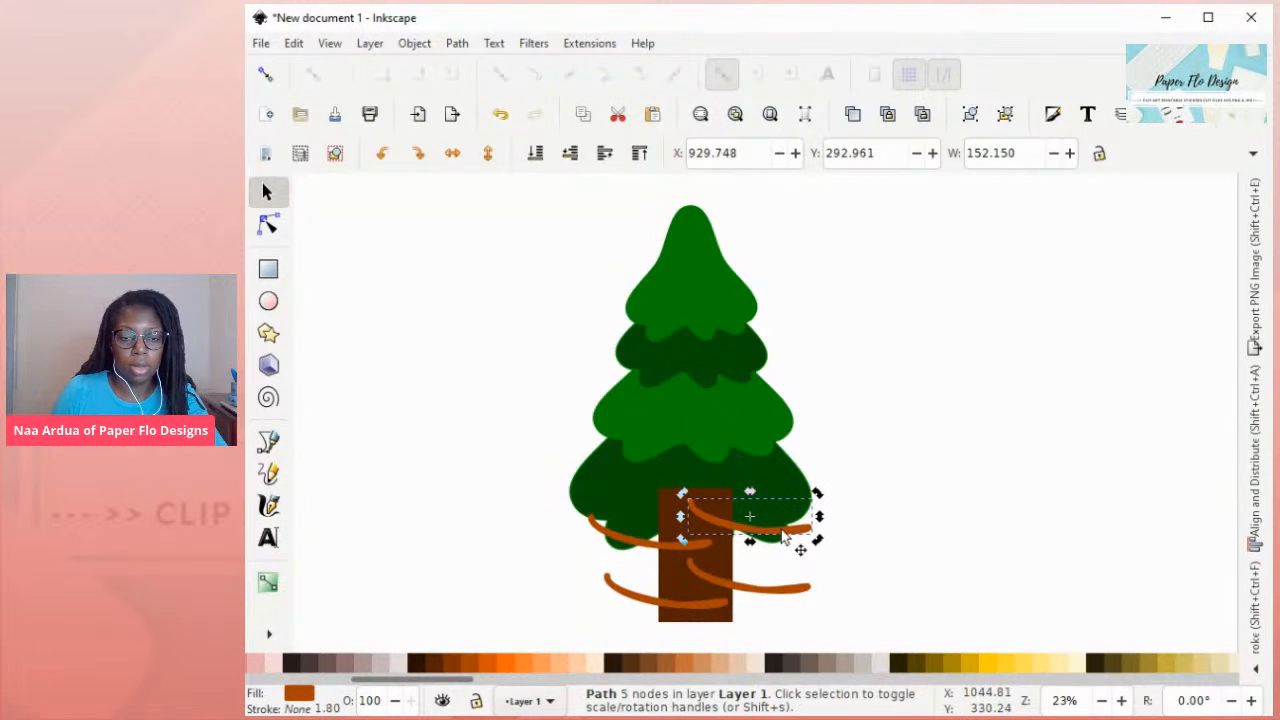
mouse_move(822, 543)
left_mouse_down()
mouse_move(812, 528)
mouse_move(677, 509)
left_mouse_up()
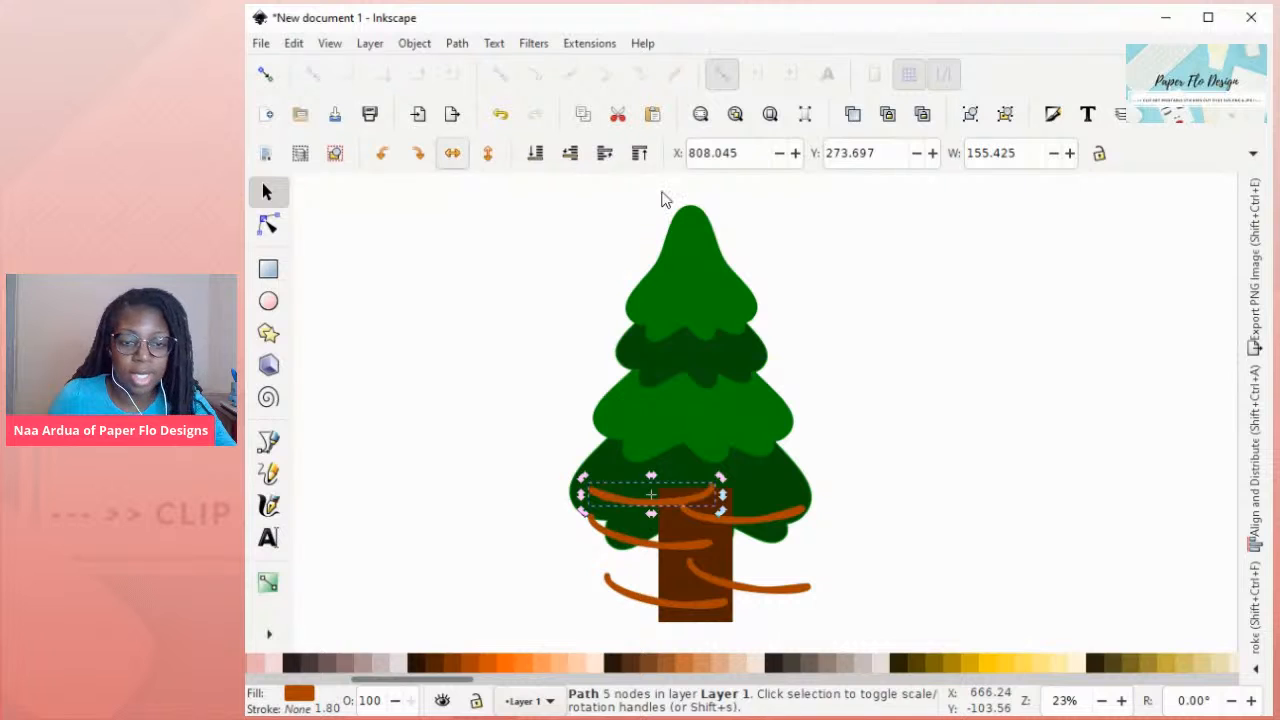
- Flip the topmost strip vertically and reposition it and the upper right strip so both cross the top of the trunk
mouse_move(651, 494)
left_mouse_down()
mouse_move(645, 532)
mouse_move(661, 499)
mouse_move(631, 497)
mouse_move(651, 541)
mouse_move(596, 586)
mouse_move(621, 604)
mouse_move(614, 517)
left_mouse_up()
mouse_move(760, 516)
left_mouse_down()
mouse_move(767, 535)
mouse_move(822, 540)
left_mouse_up()
left_click(800, 532)
left_click(641, 503)
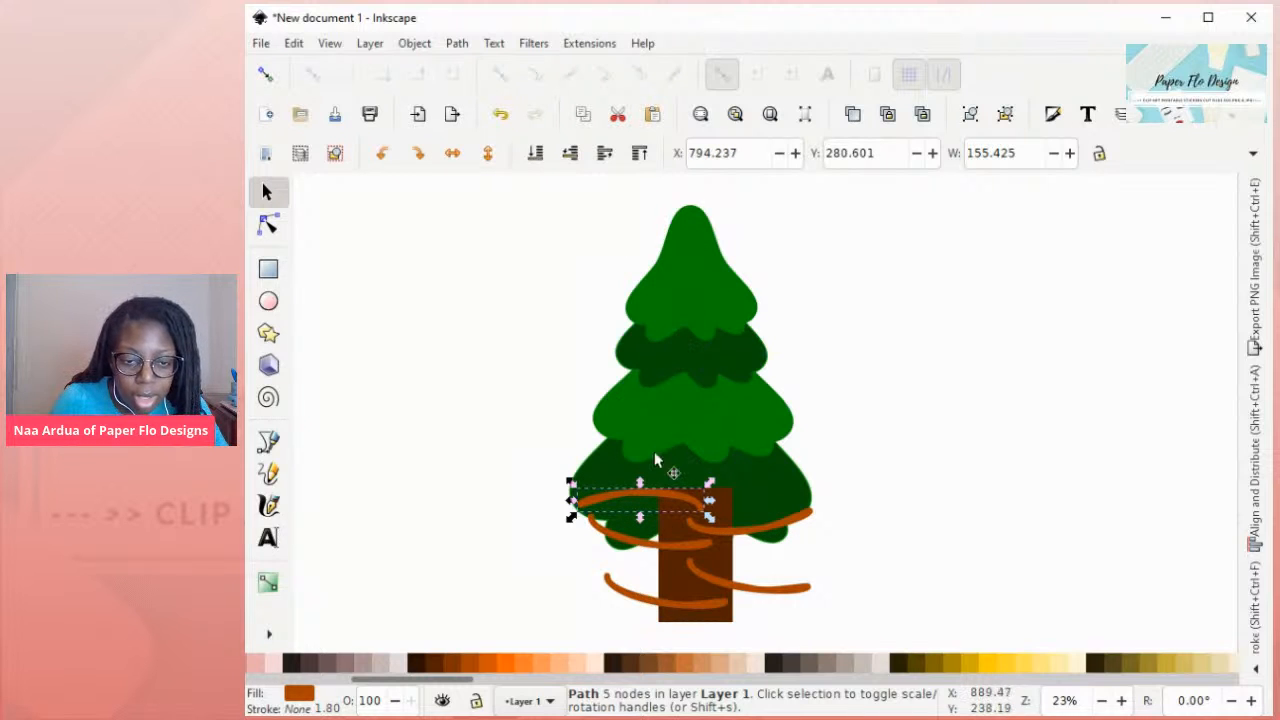
left_click_drag(624, 495, 645, 506)
left_click_drag(762, 532, 737, 538)
- Rotate the lower right strip so its outer end rises, and place a duplicate across the left side of the trunk
left_click(740, 592)
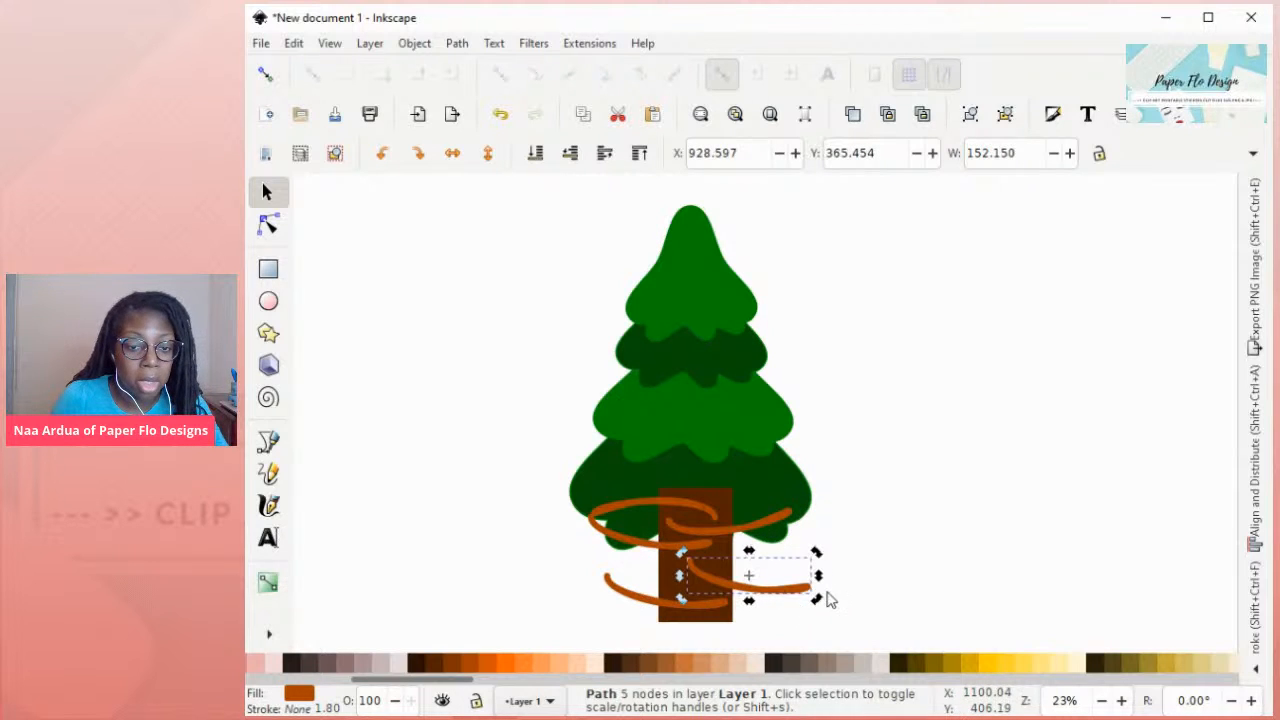
left_click_drag(823, 603, 820, 590)
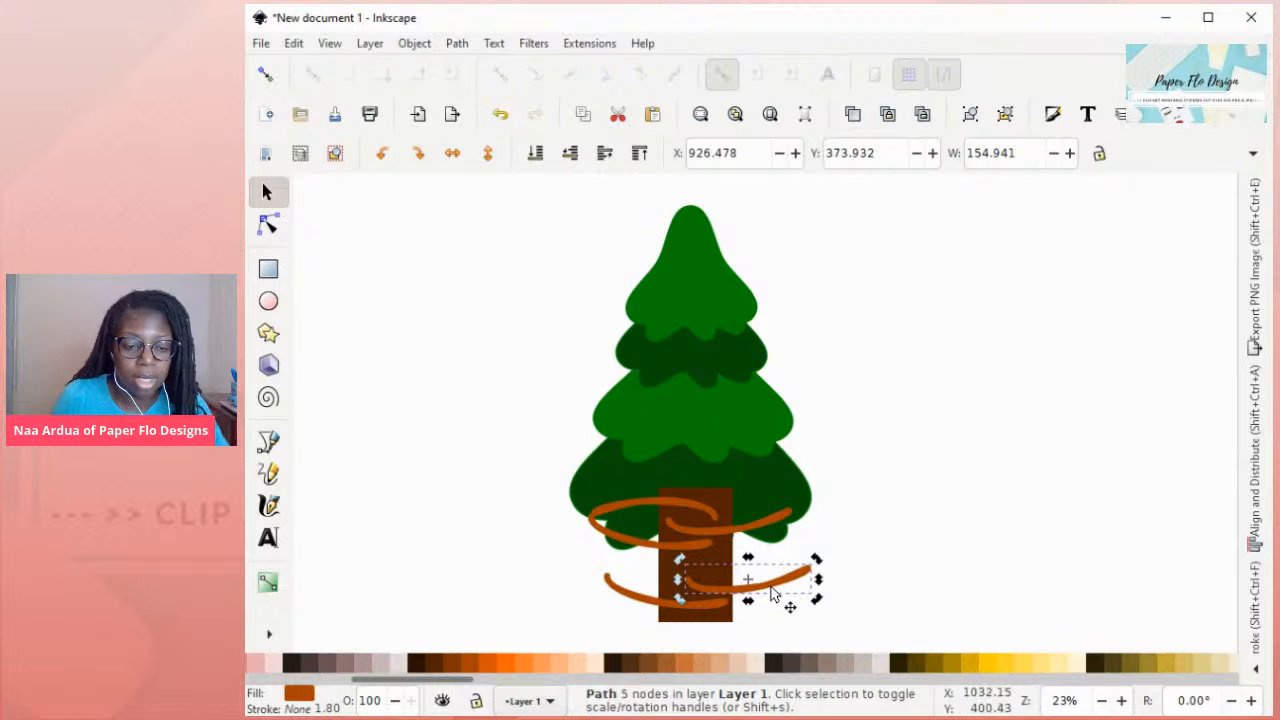
left_click_drag(769, 583, 674, 566)
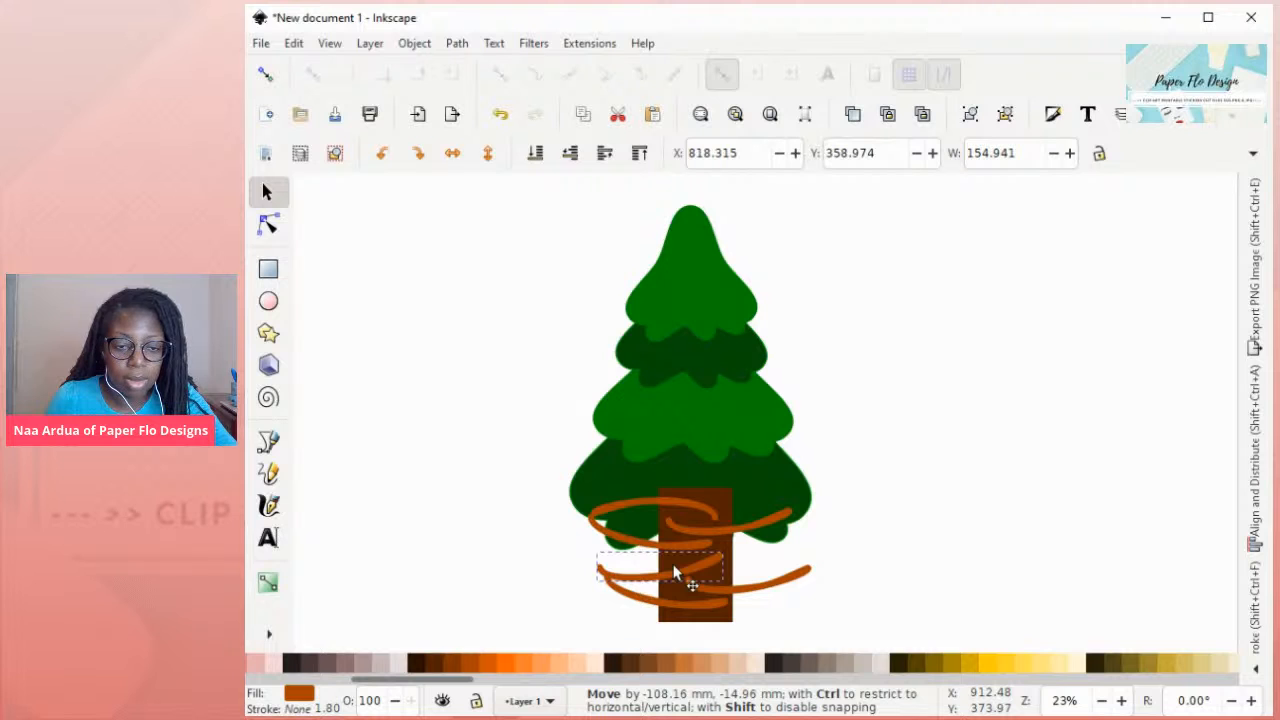
left_click_drag(674, 566, 674, 566)
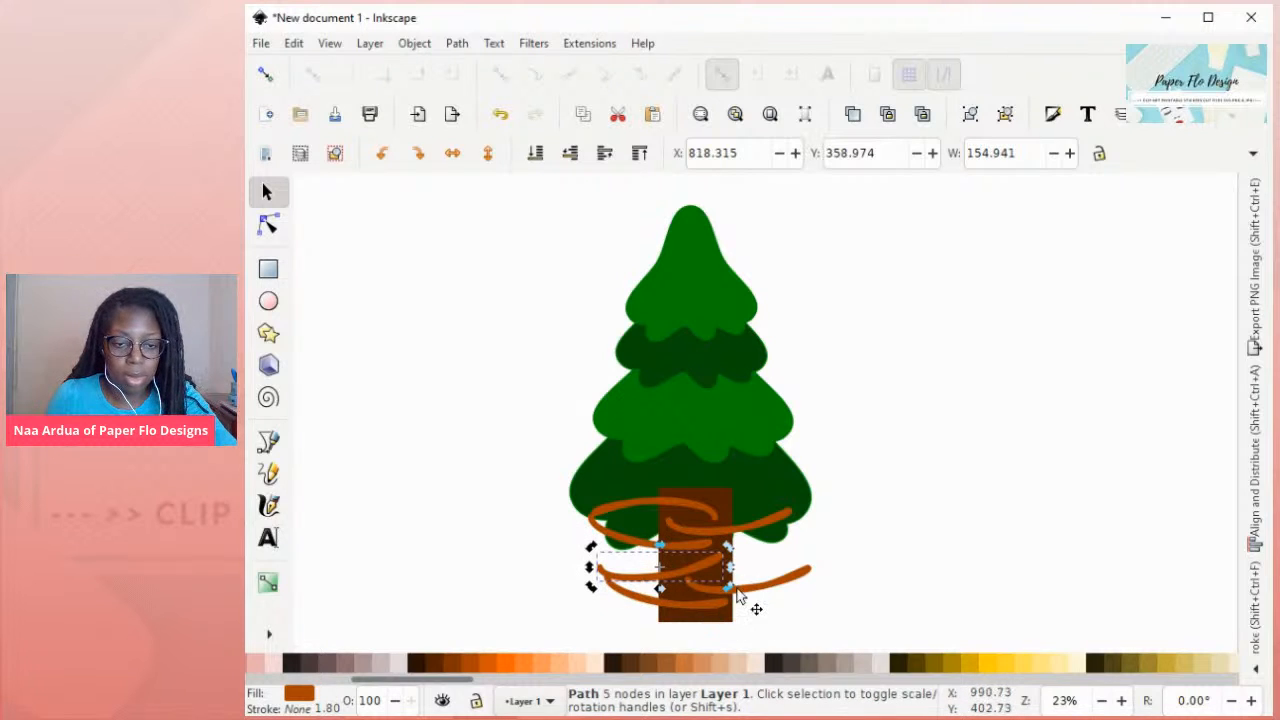
- Merge five of the curved strips, all except the middle left one, into a single path
left_click(706, 603, "shift")
left_click(782, 578, "shift")
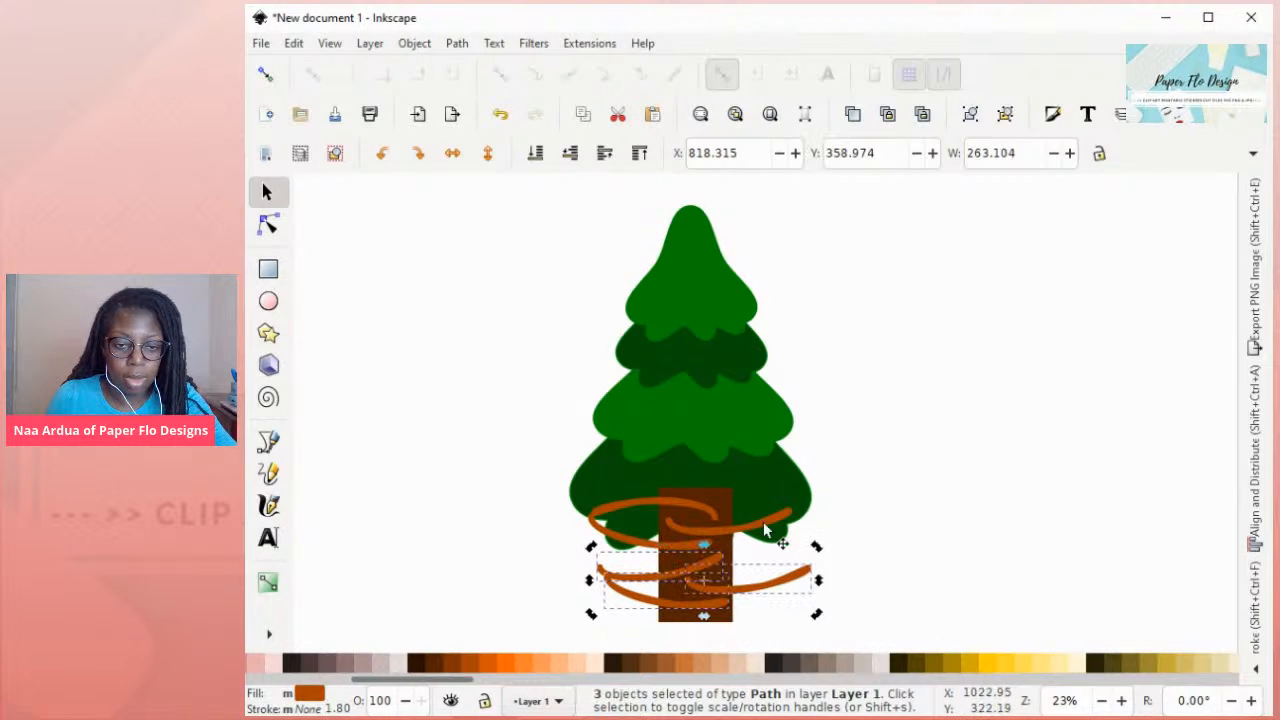
left_click(722, 519, "shift")
left_click(644, 501, "shift")
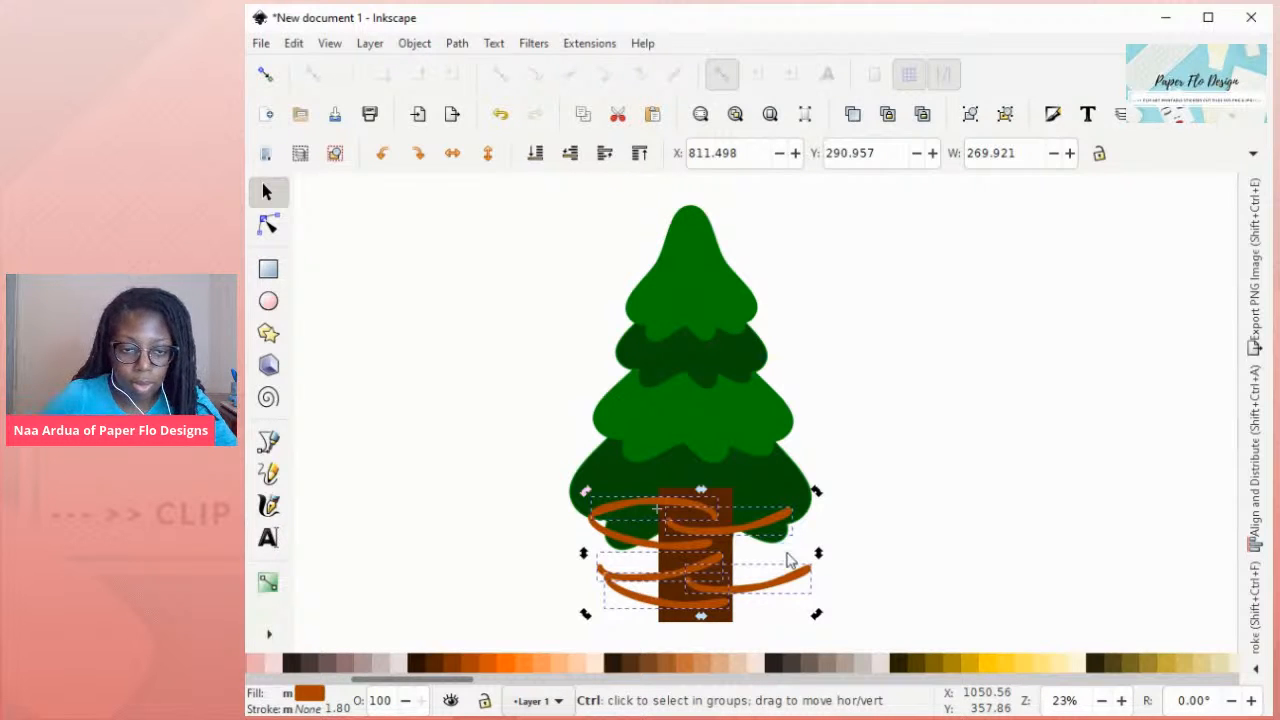
key("ctrl+k")
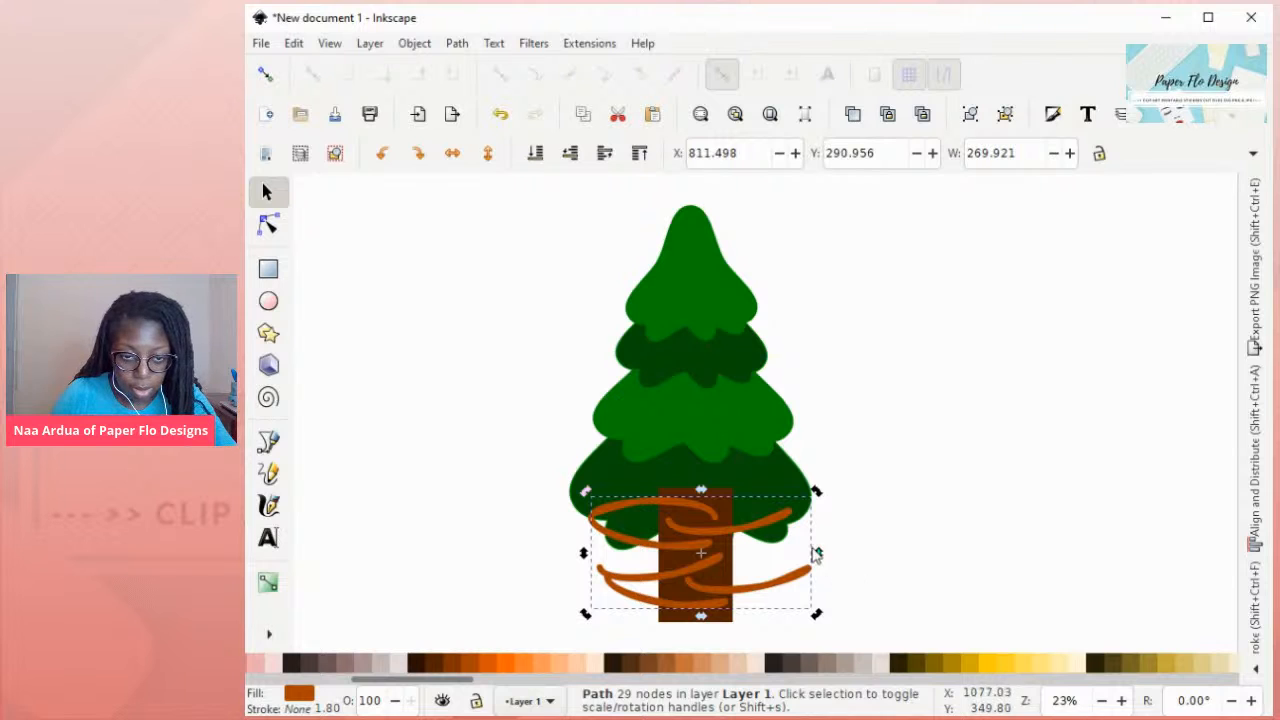
- Duplicate the trunk in front of the strips and subtract the copy from the merged strip path
left_click(728, 487)
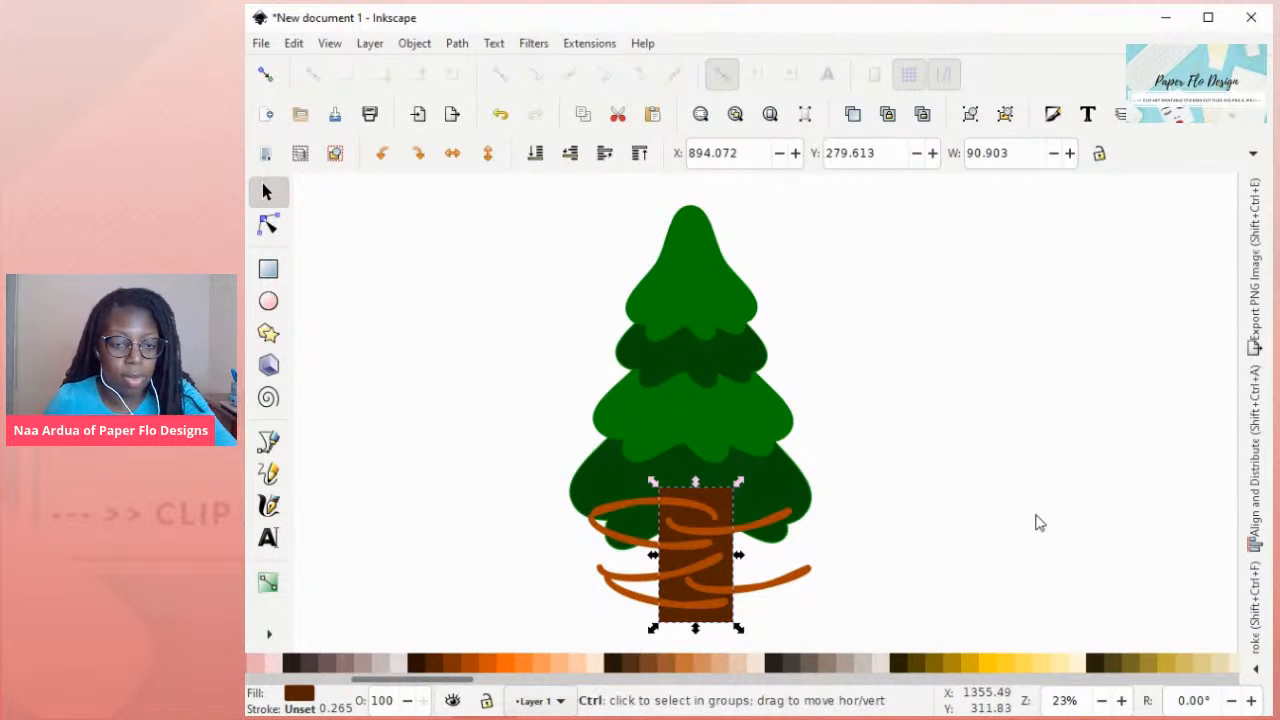
key("Home")
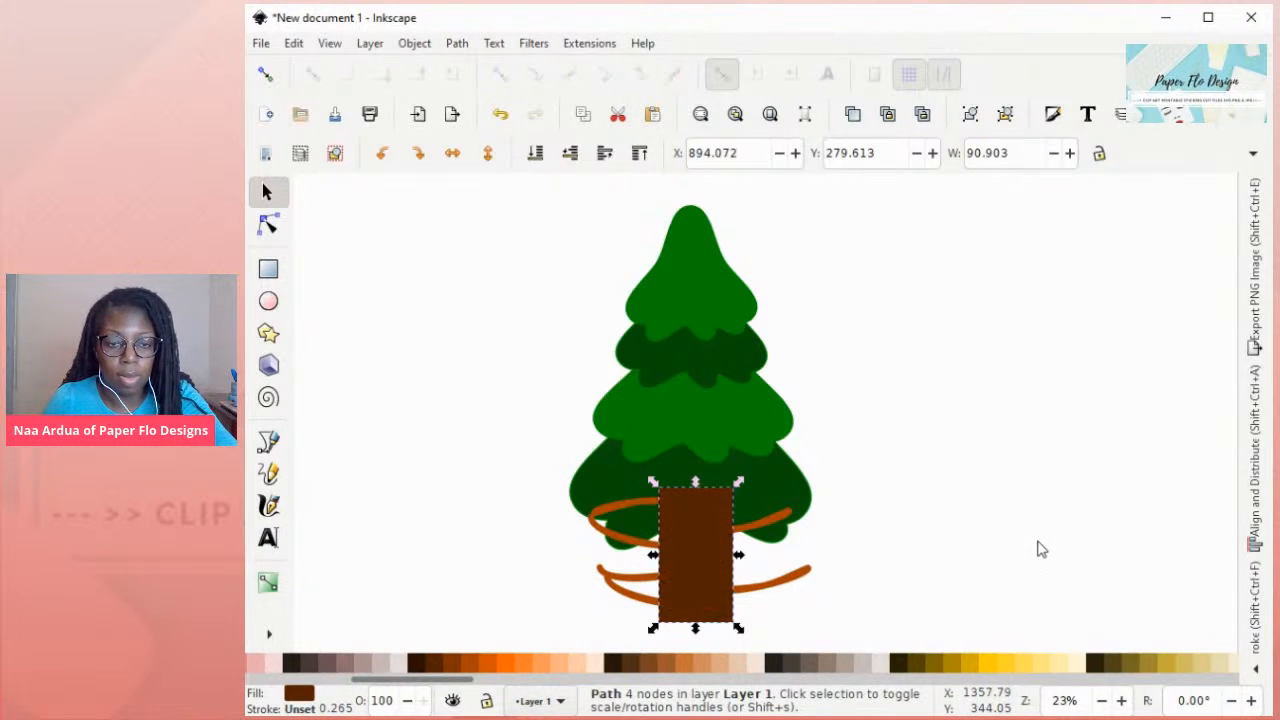
left_click(779, 587, "shift")
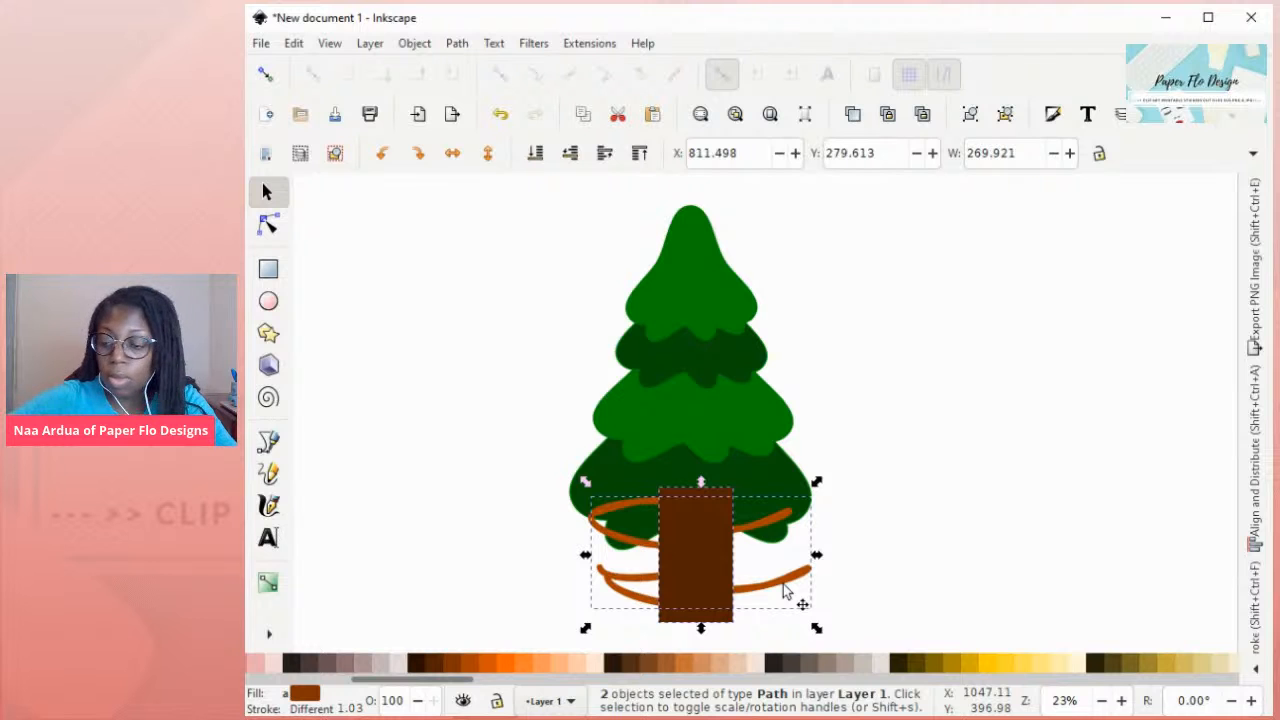
left_click(786, 590)
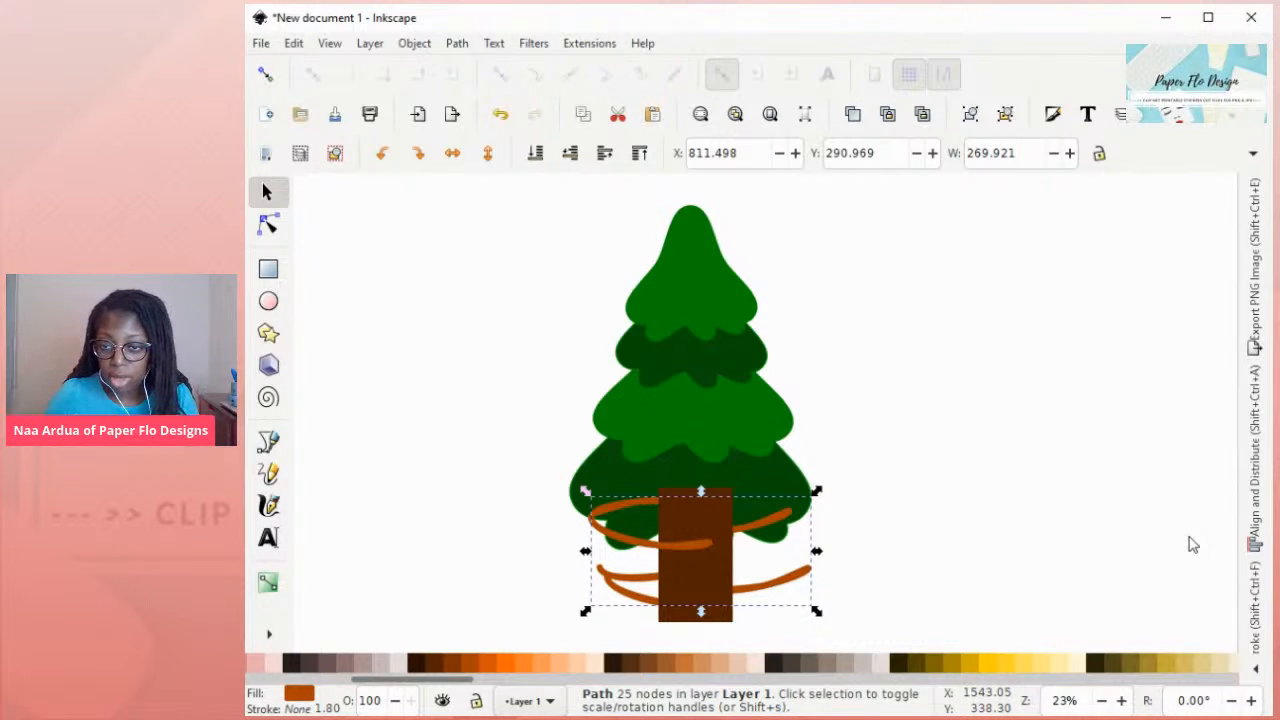
left_click(695, 545)
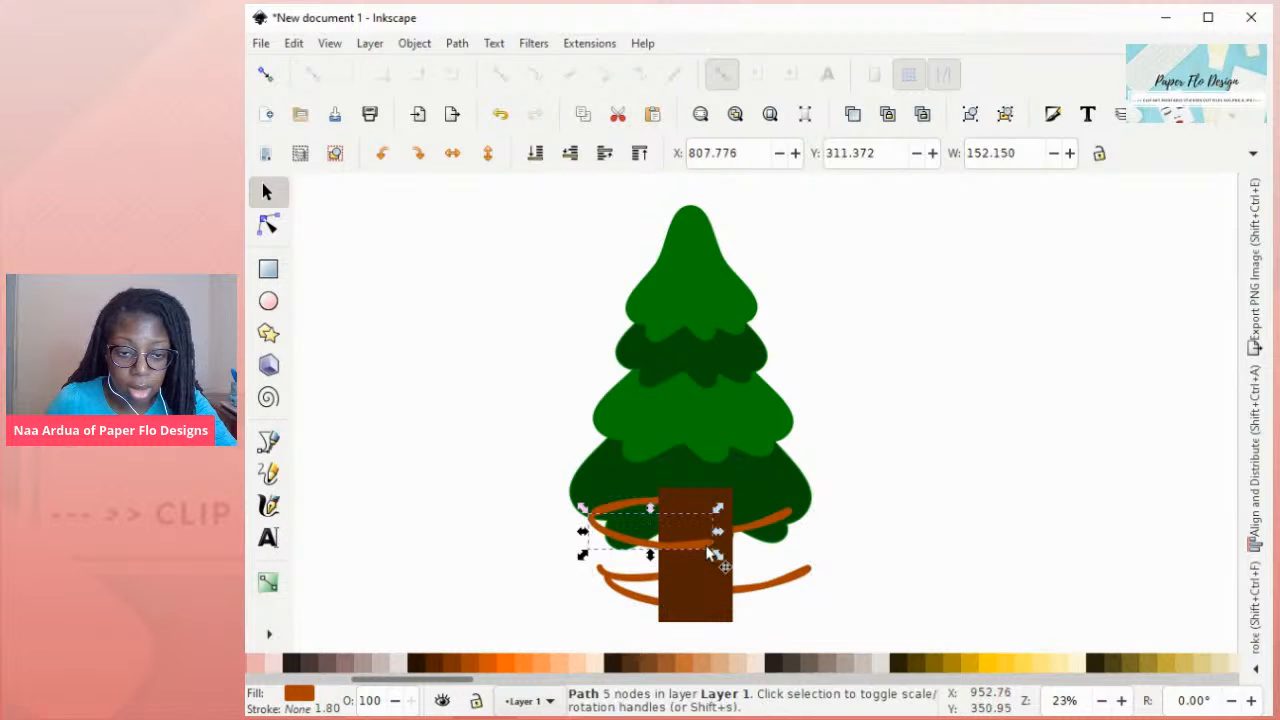
left_click(752, 532)
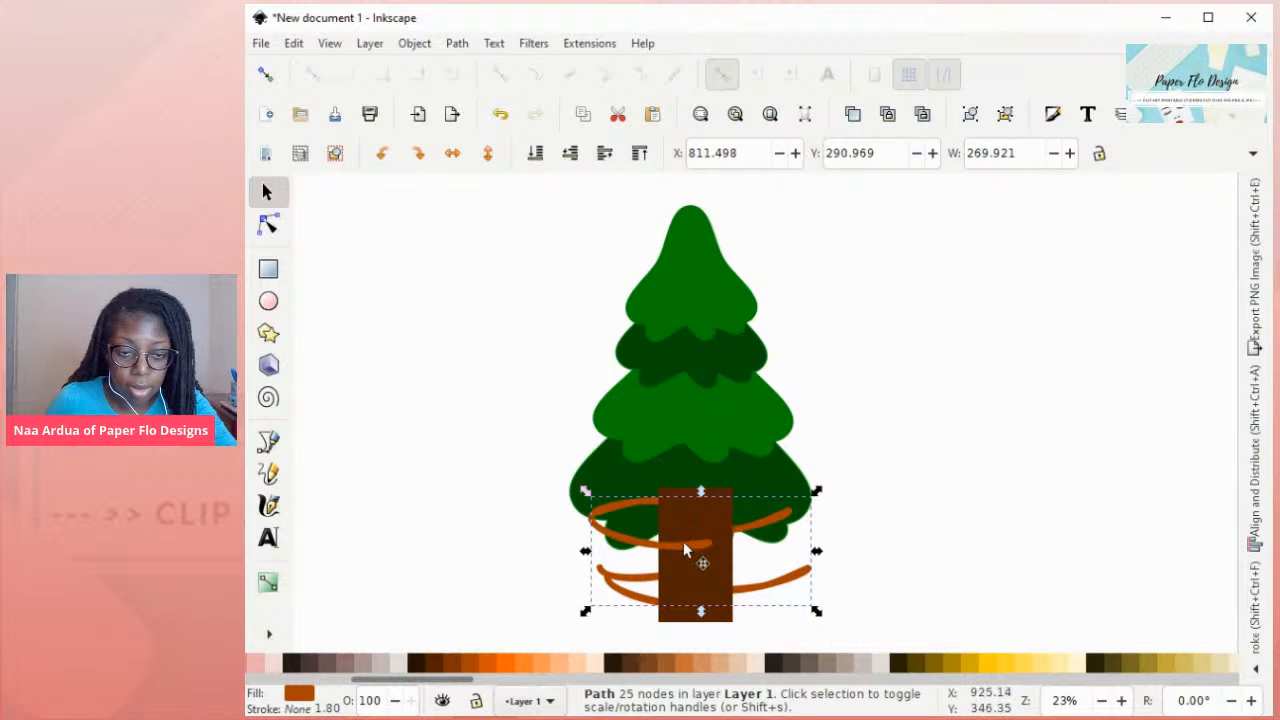
- Undo the subtraction and remove the duplicate trunk from in front of the strips
key("ctrl+z")
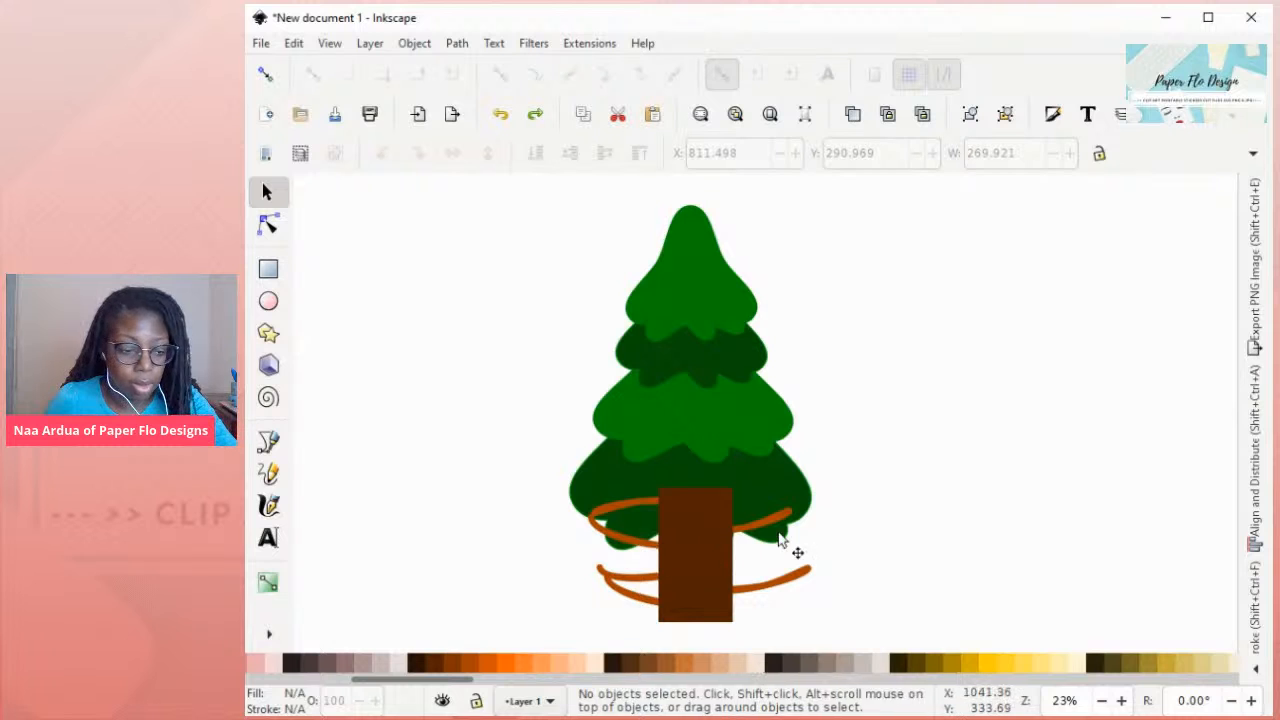
left_click(673, 561)
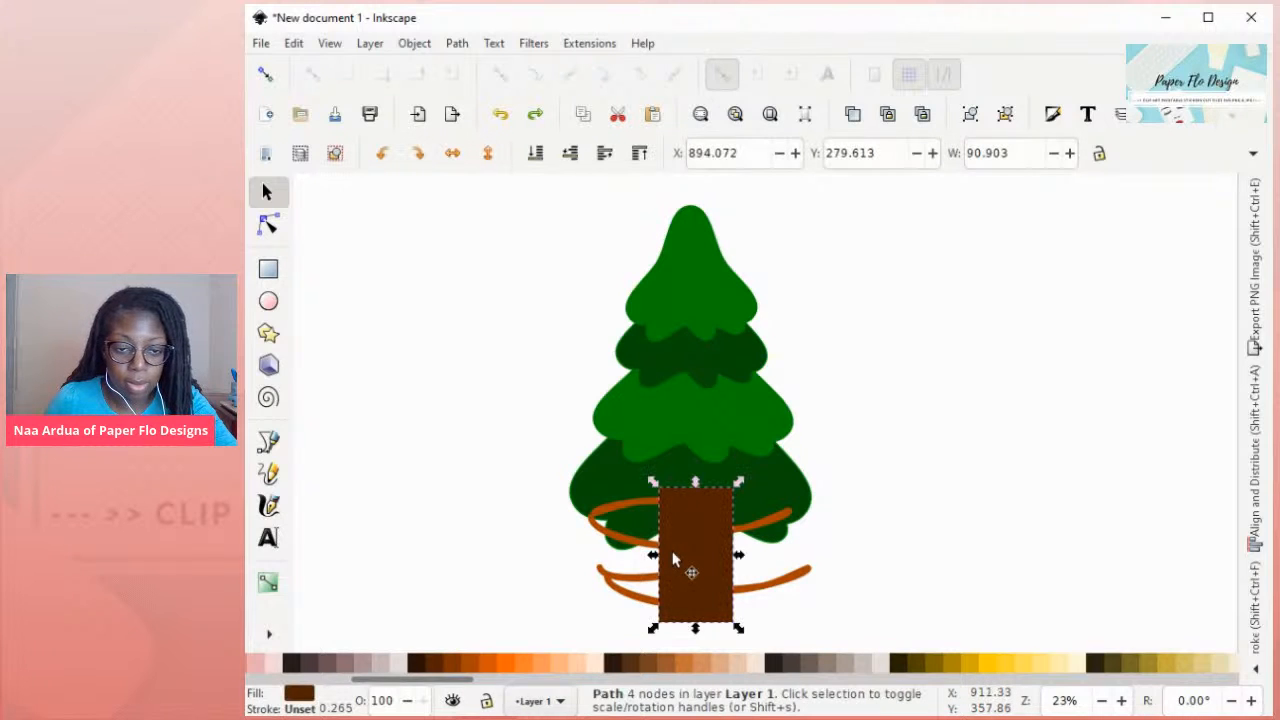
key("Page_Down")
key("Escape")
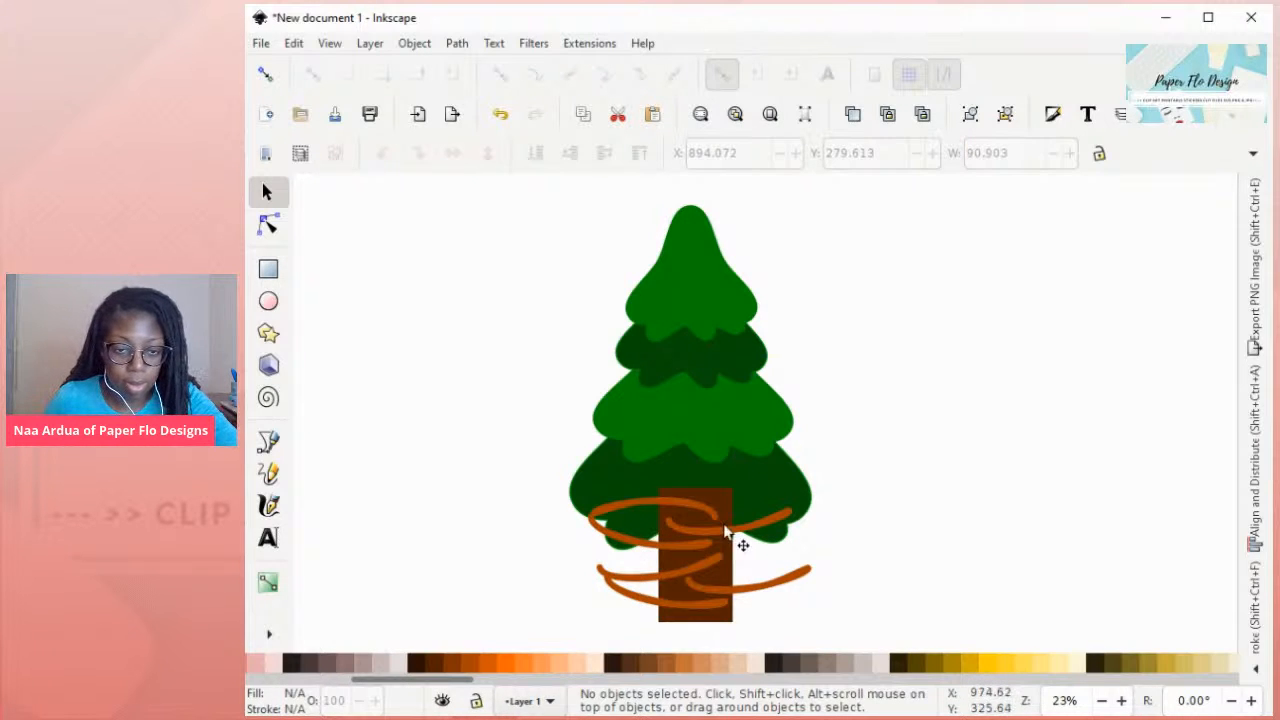
- Subtract the merged curved strips from the brown trunk so they become cut-outs
left_click(732, 531)
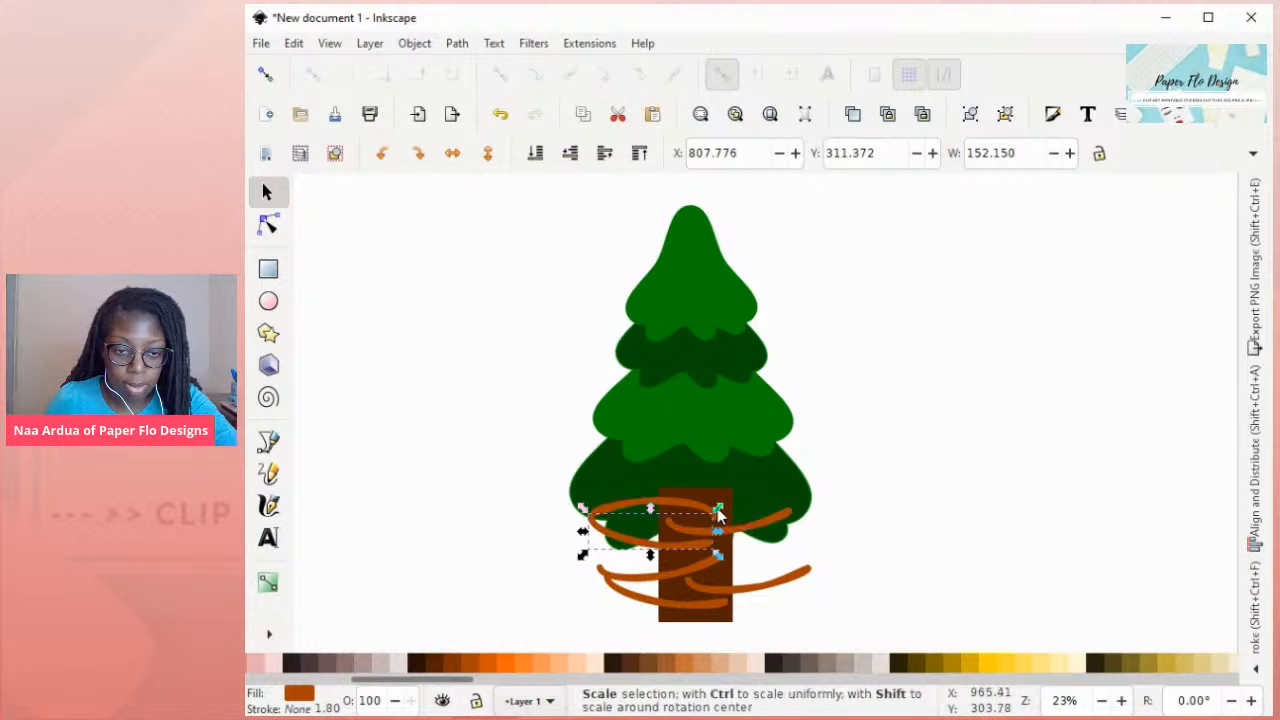
left_click(748, 531)
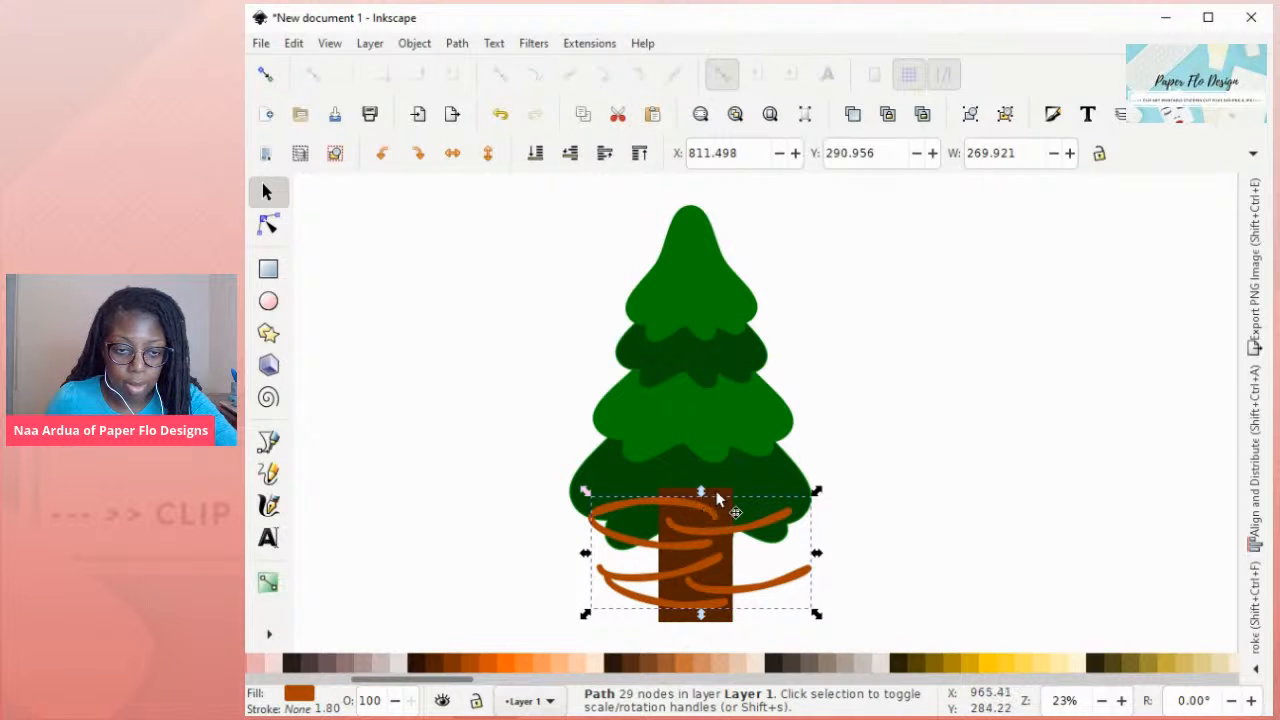
left_click(716, 497, "shift")
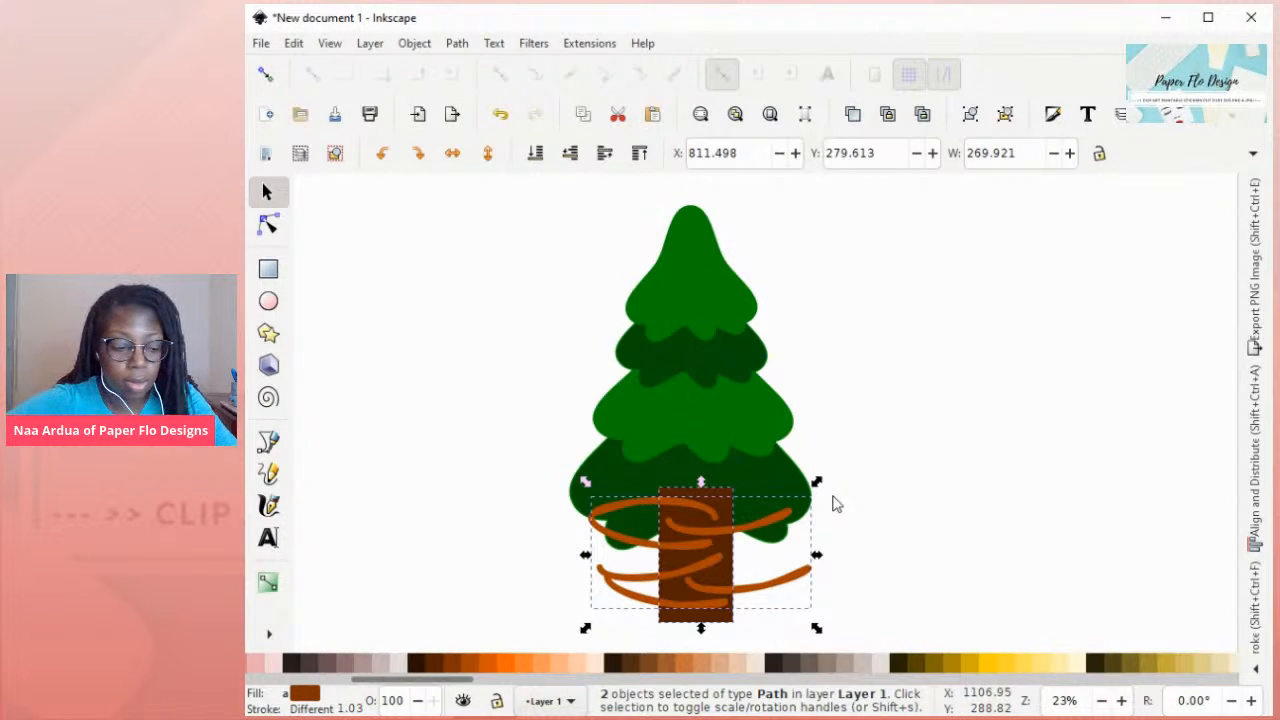
key("ctrl+minus")
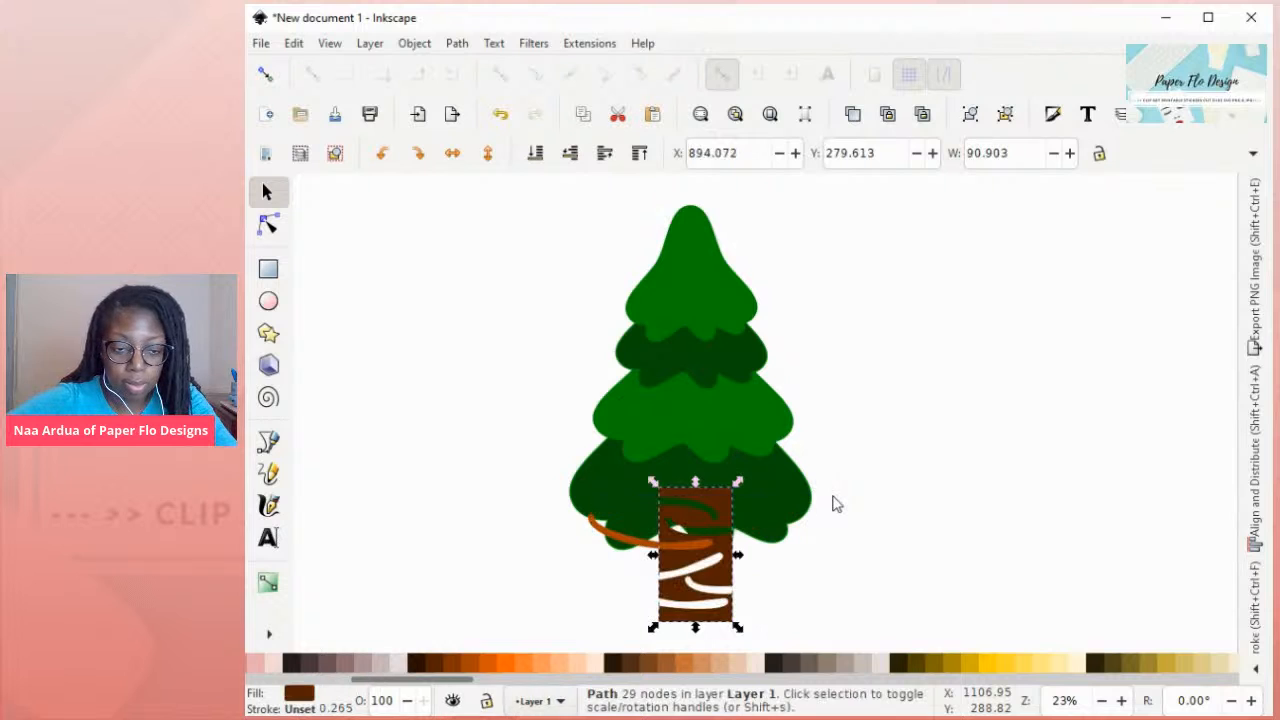
- Subtract the remaining middle left strip from the trunk as well
left_click(628, 551)
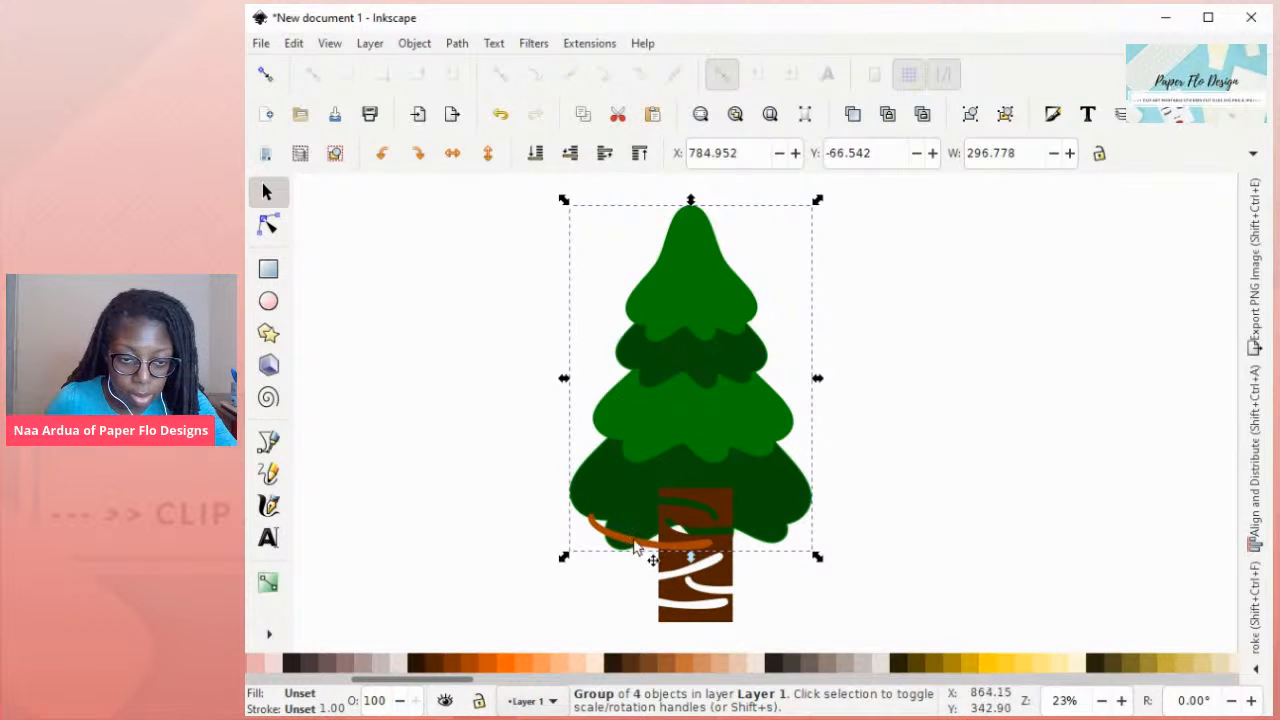
left_click(641, 545)
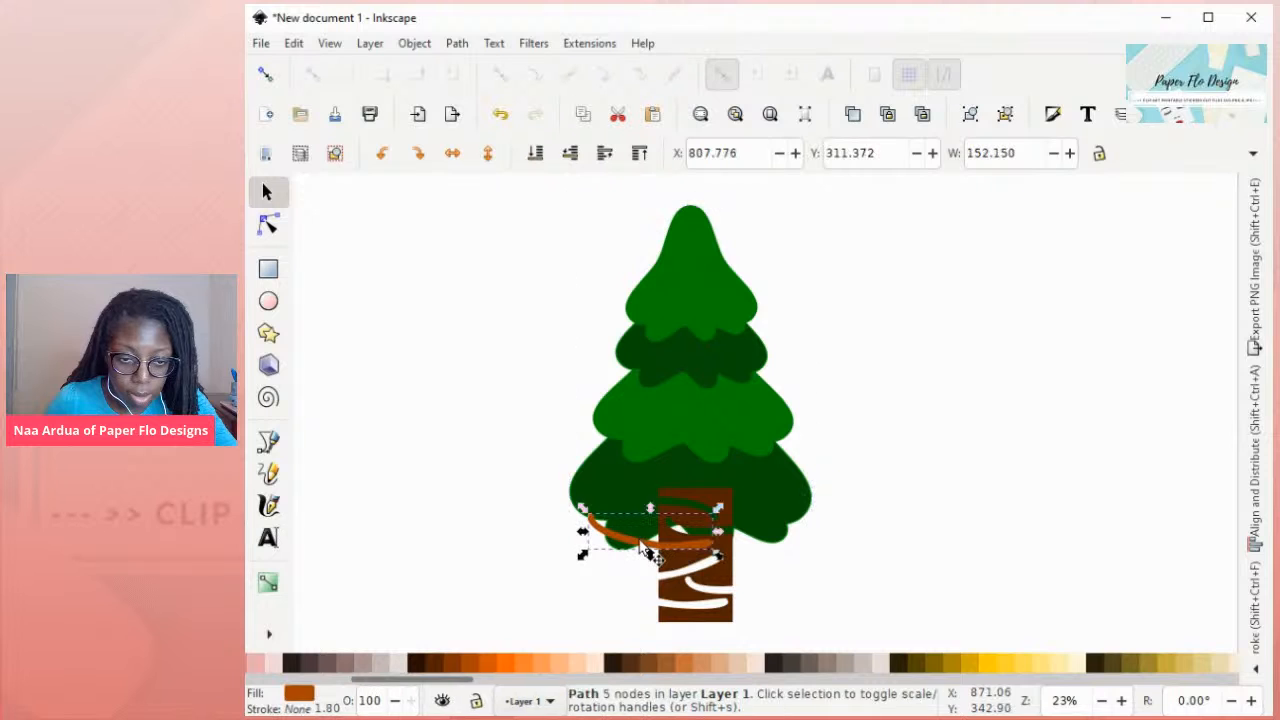
left_click(717, 586, "shift")
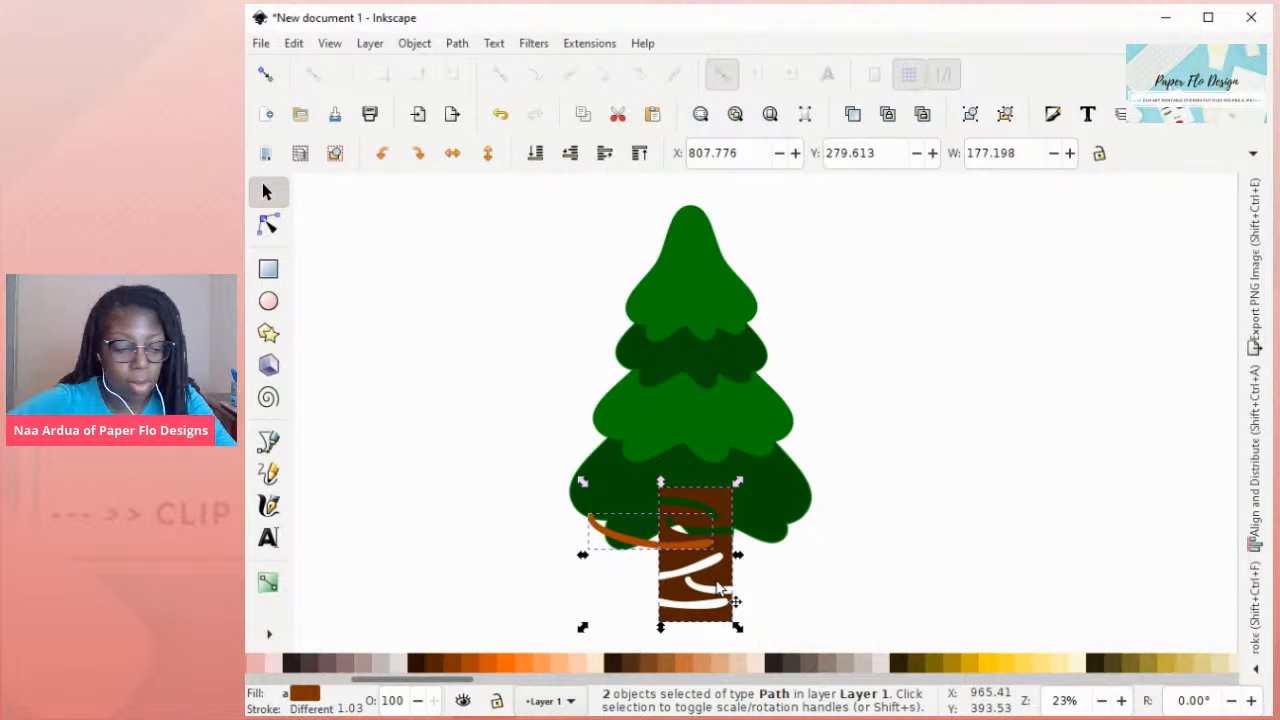
key("ctrl+minus")
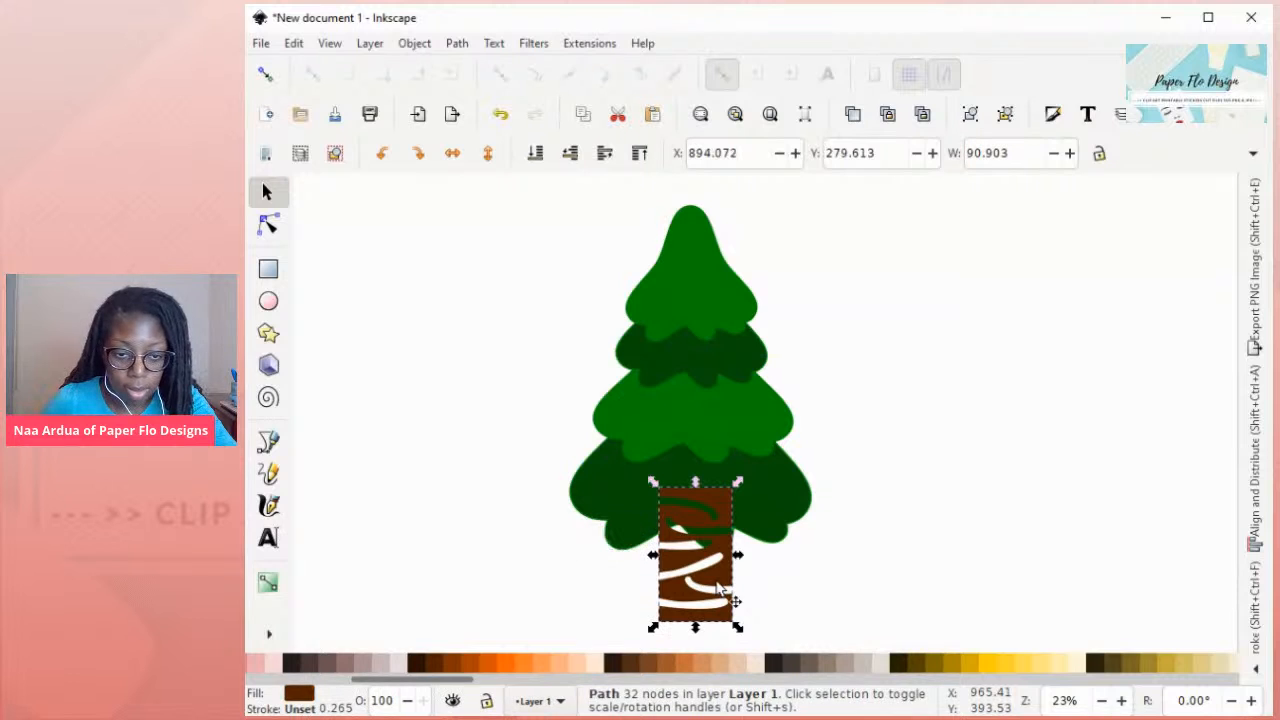
- Scale the trunk down to about 71 mm wide
left_click(843, 584)
mouse_move(708, 546)
left_mouse_down()
mouse_move(757, 503)
mouse_move(728, 501)
mouse_move(725, 530)
left_mouse_up()
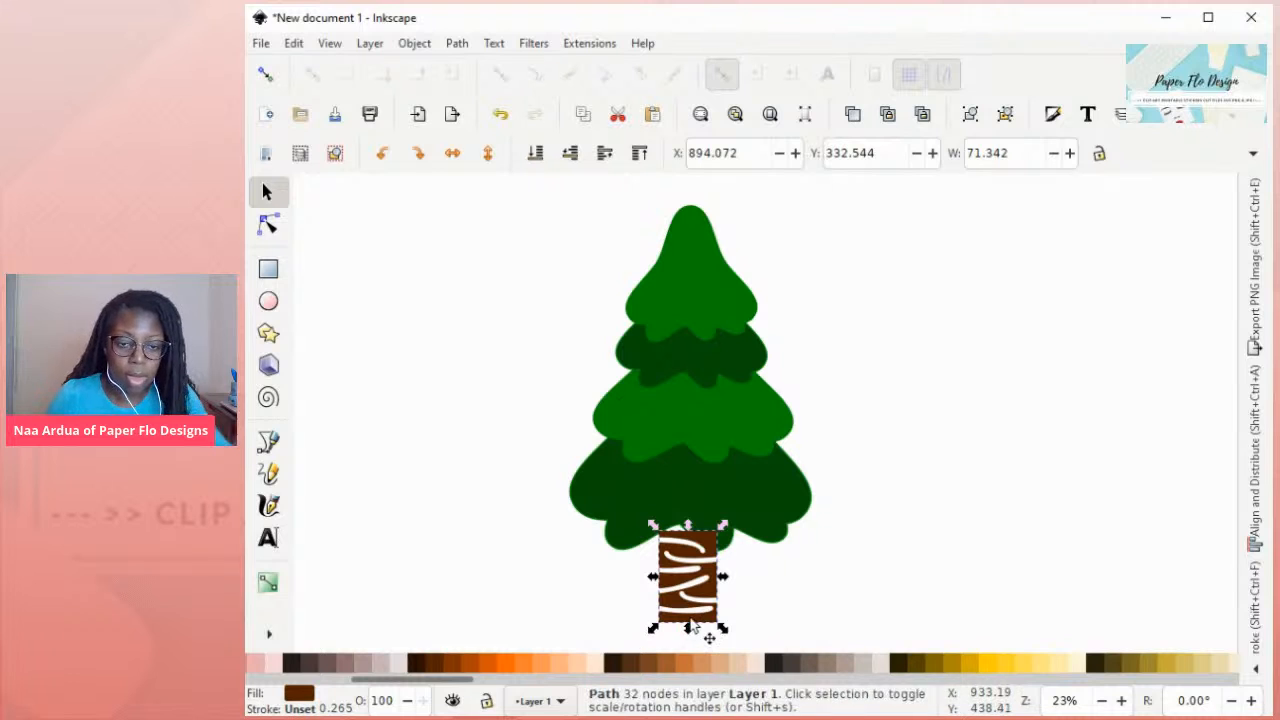
scroll(729, 594, "up", 4)
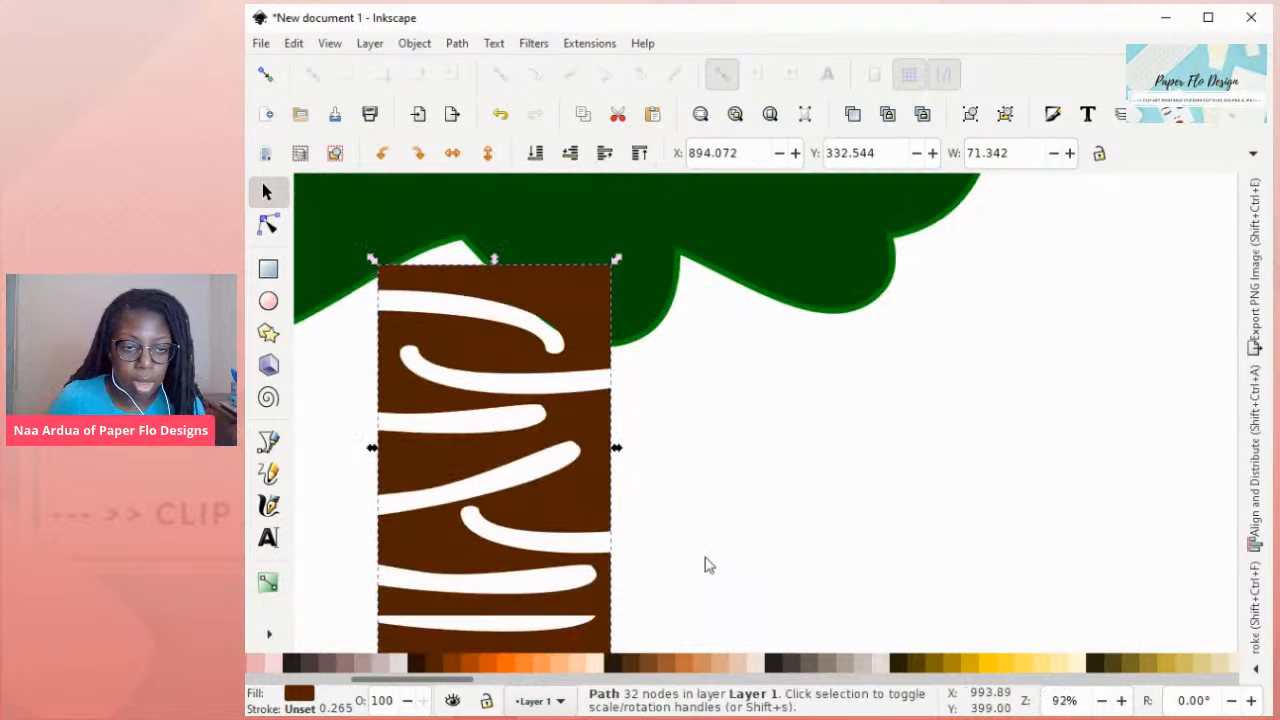
- Edit the trunk's path so its bottom edge bows downward and its top edge bows upward
scroll(680, 555, "down", 1)
left_click_drag(653, 538, 842, 494)
double_click(690, 533)
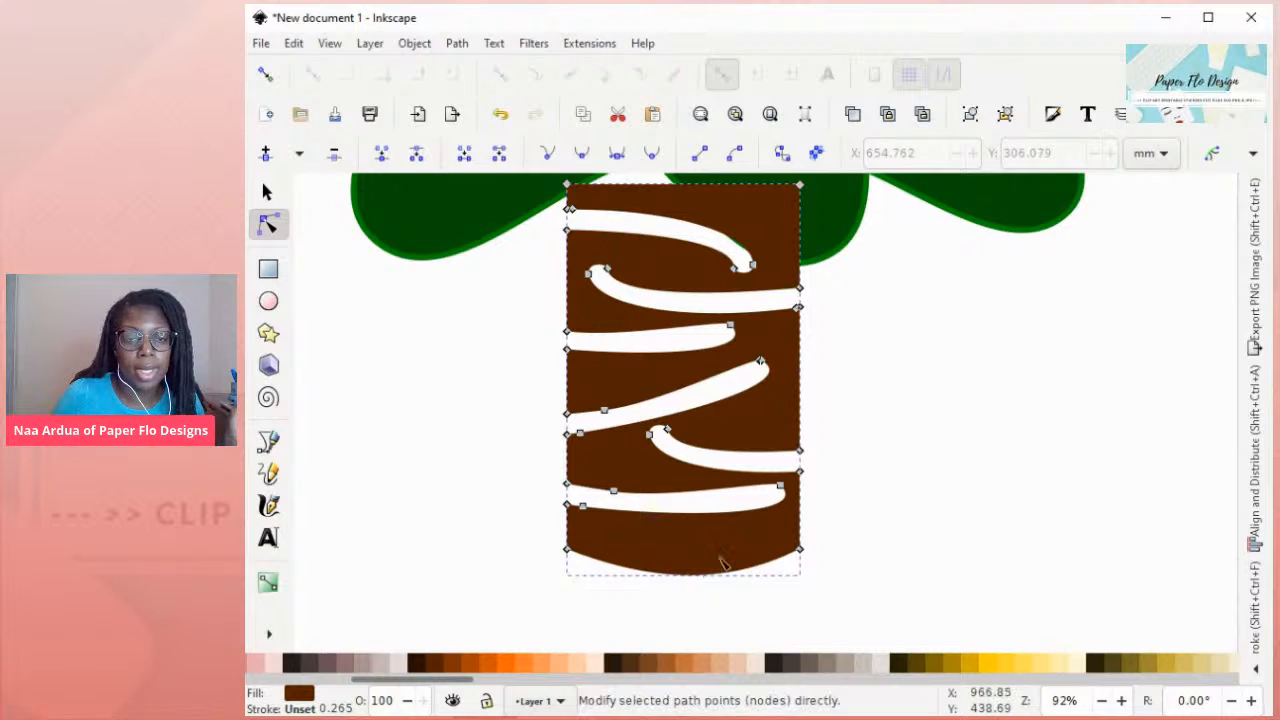
scroll(766, 405, "up", 2)
left_click_drag(688, 297, 690, 264)
scroll(952, 451, "down", 3)
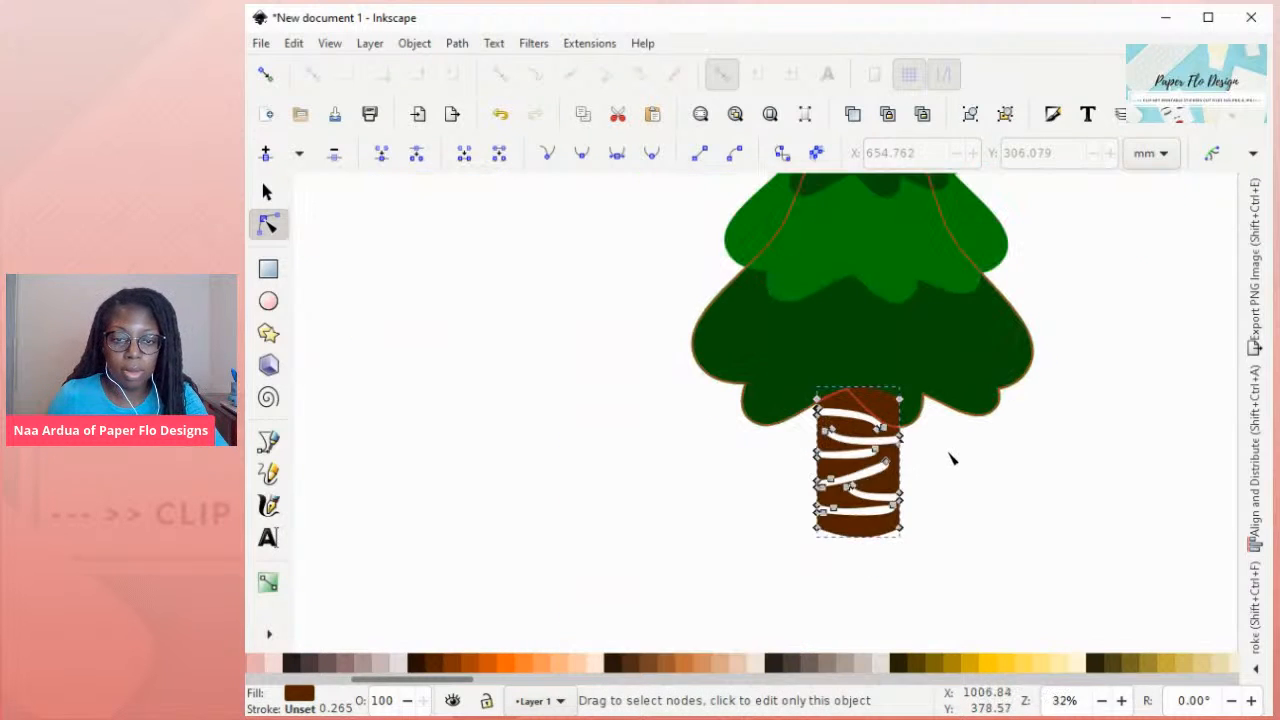
- Move the trunk up under the tree and lower it behind the green foliage
scroll(1003, 397, "up", 4)
left_click_drag(1061, 433, 905, 394)
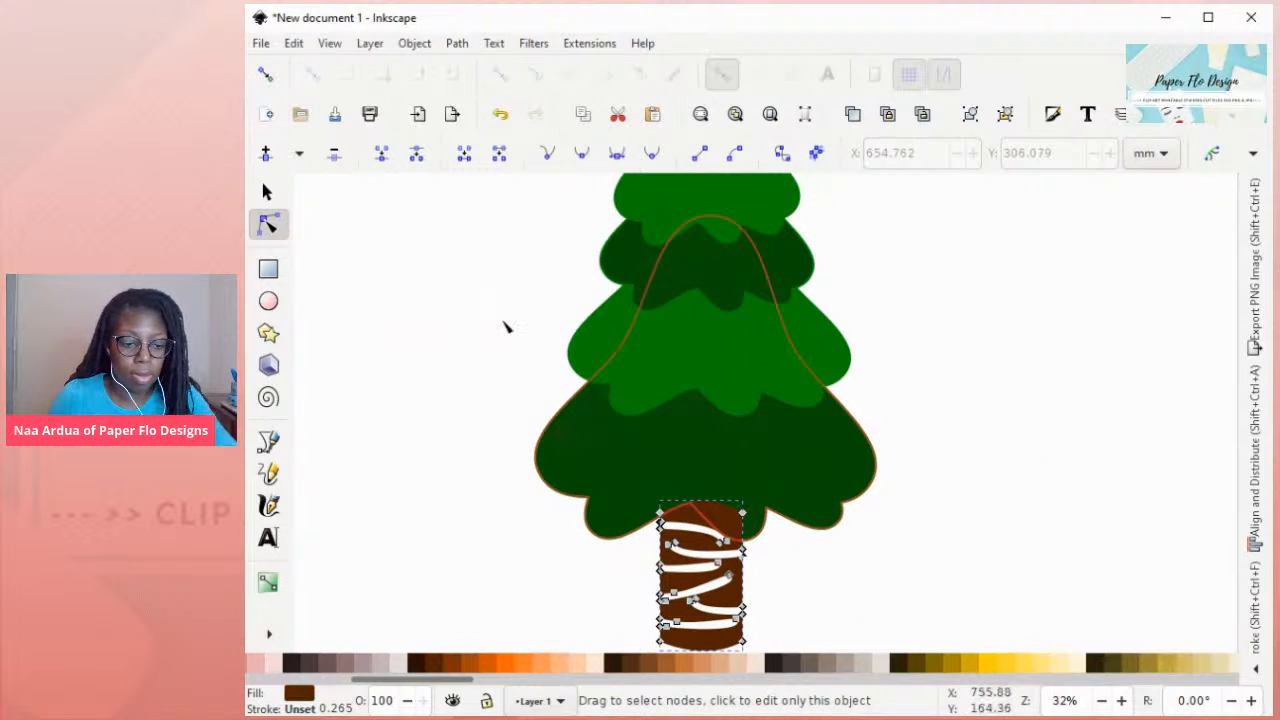
key("s")
mouse_move(691, 579)
left_mouse_down()
mouse_move(706, 595)
mouse_move(704, 550)
mouse_move(698, 561)
left_mouse_up()
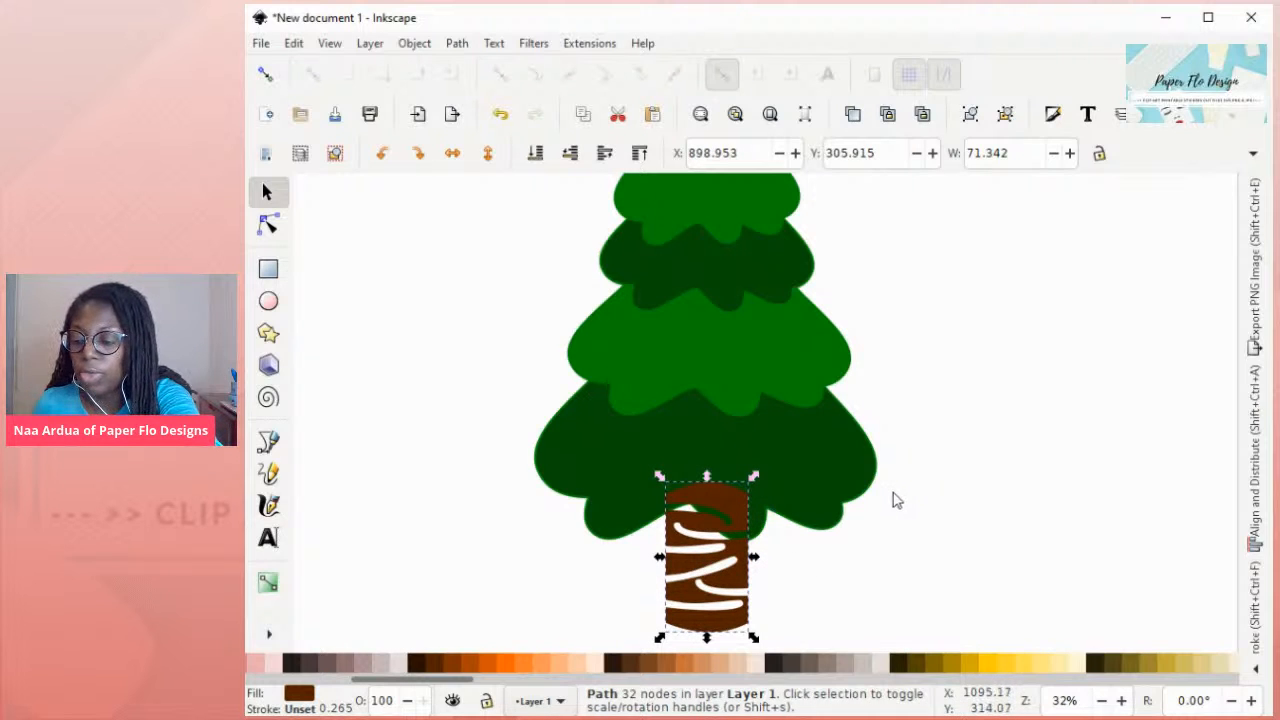
key("Page_Down")
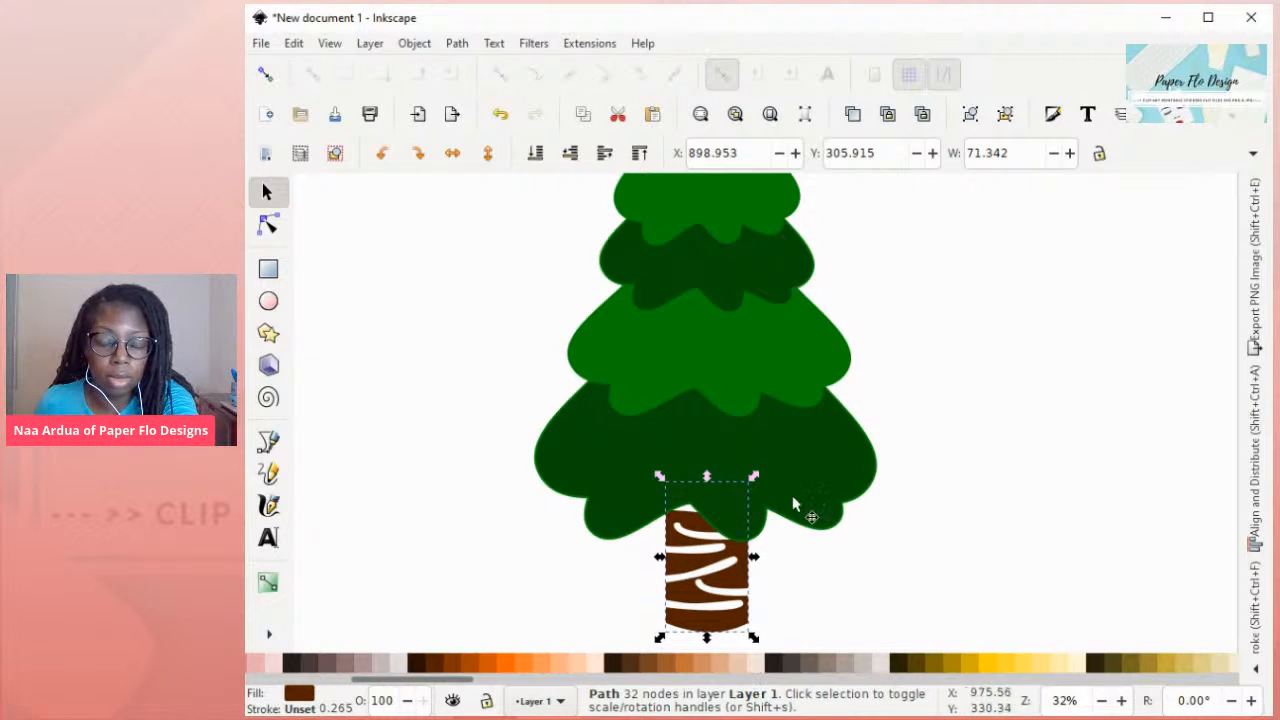
left_click_drag(721, 591, 721, 577)
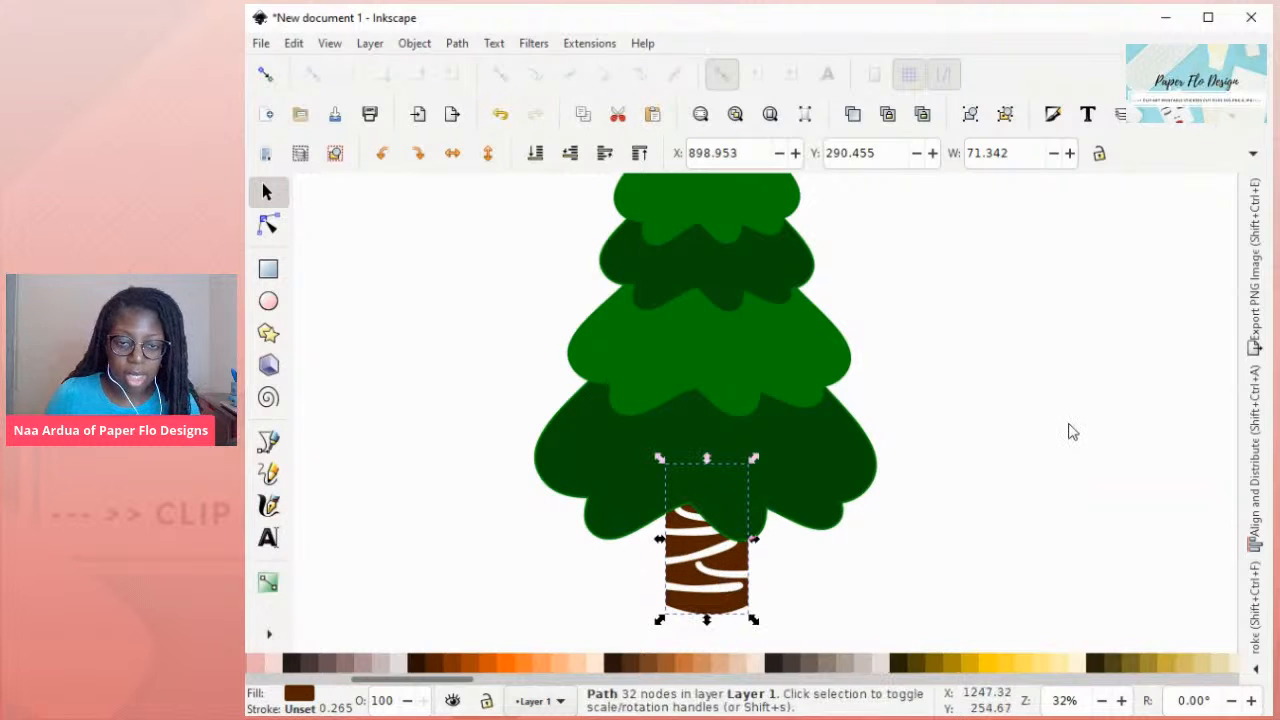
- Nudge the trunk slightly up and right and shrink it to about 61 mm wide
left_click(1016, 416)
scroll(1016, 416, "down", 3)
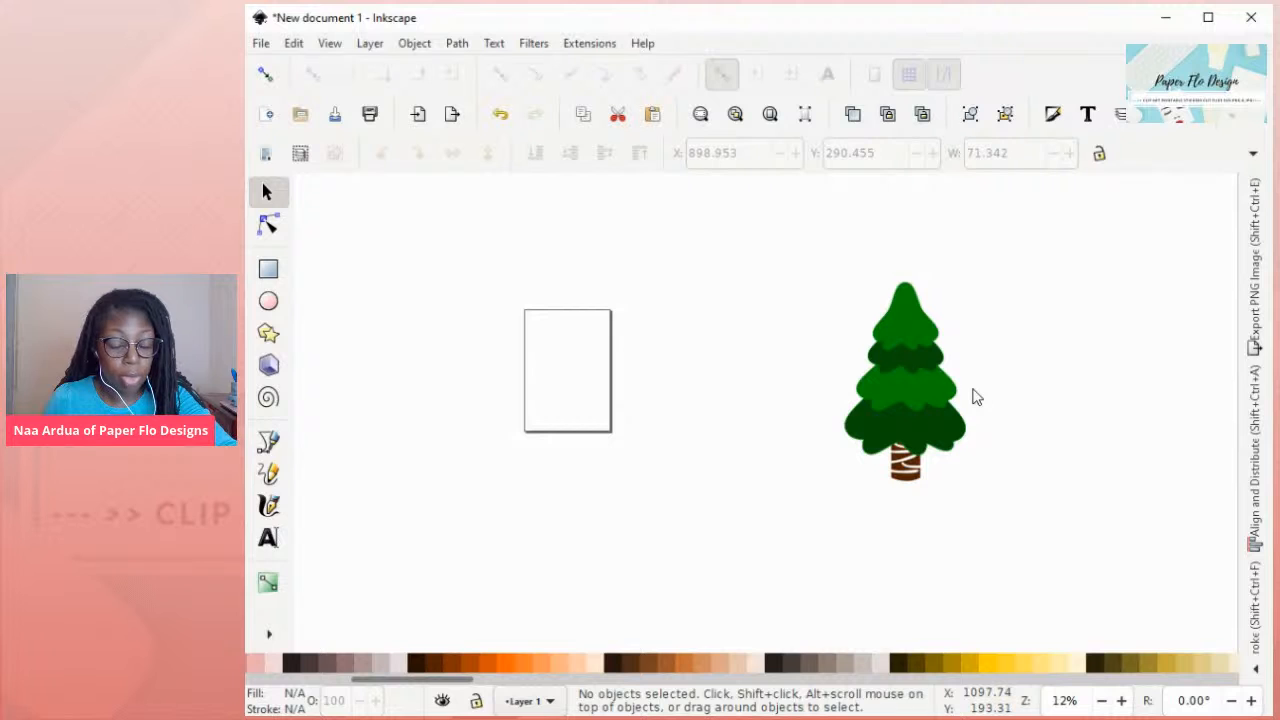
left_click(913, 478)
left_click_drag(913, 478, 917, 474)
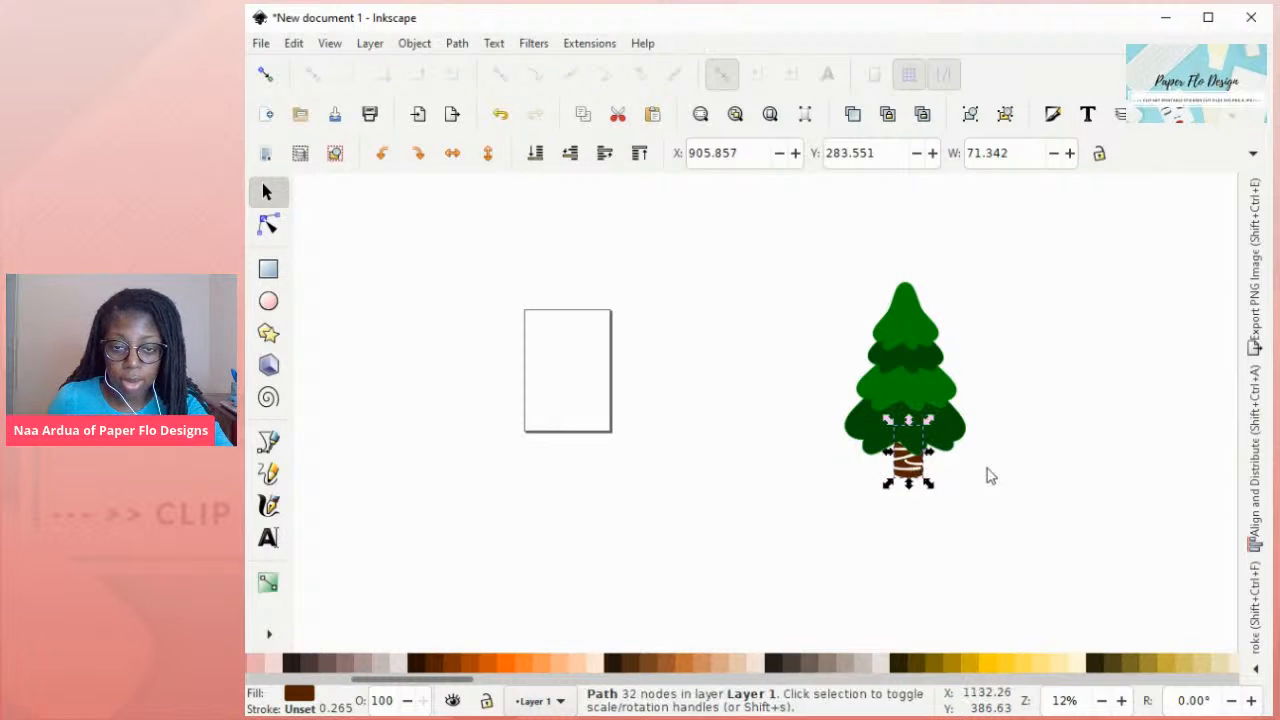
scroll(983, 480, "up", 2)
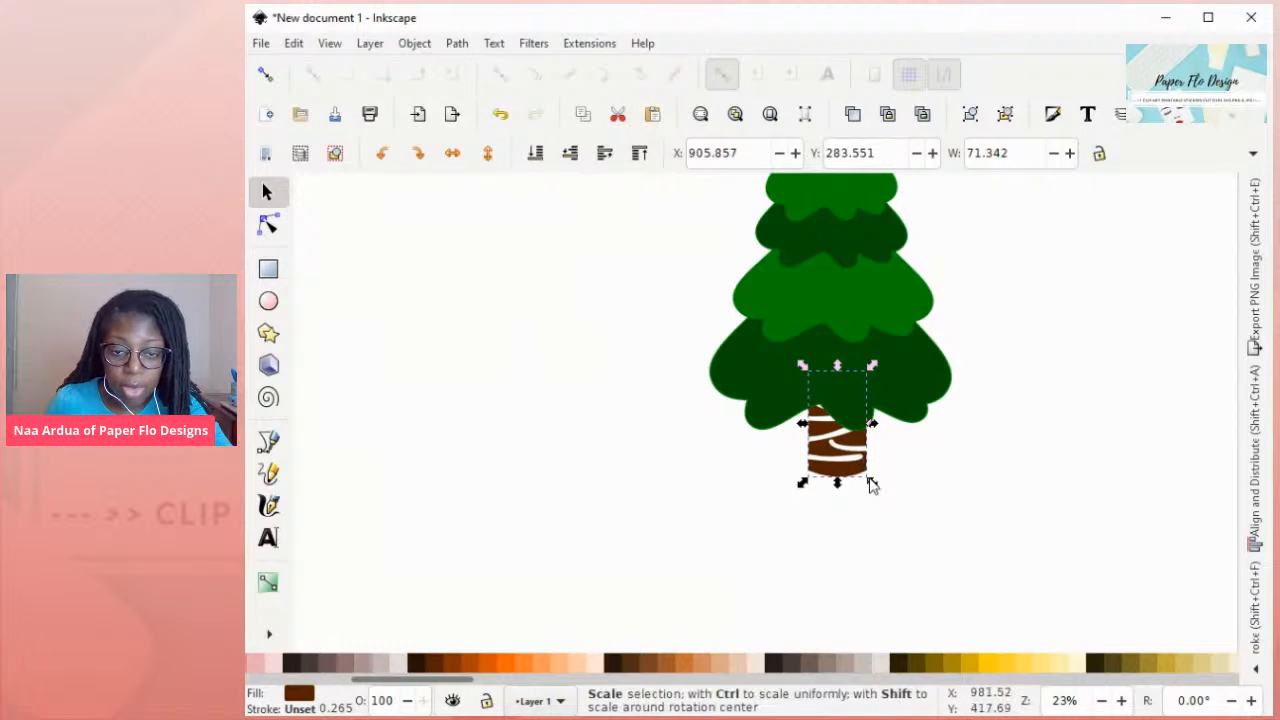
left_click_drag(873, 481, 866, 478)
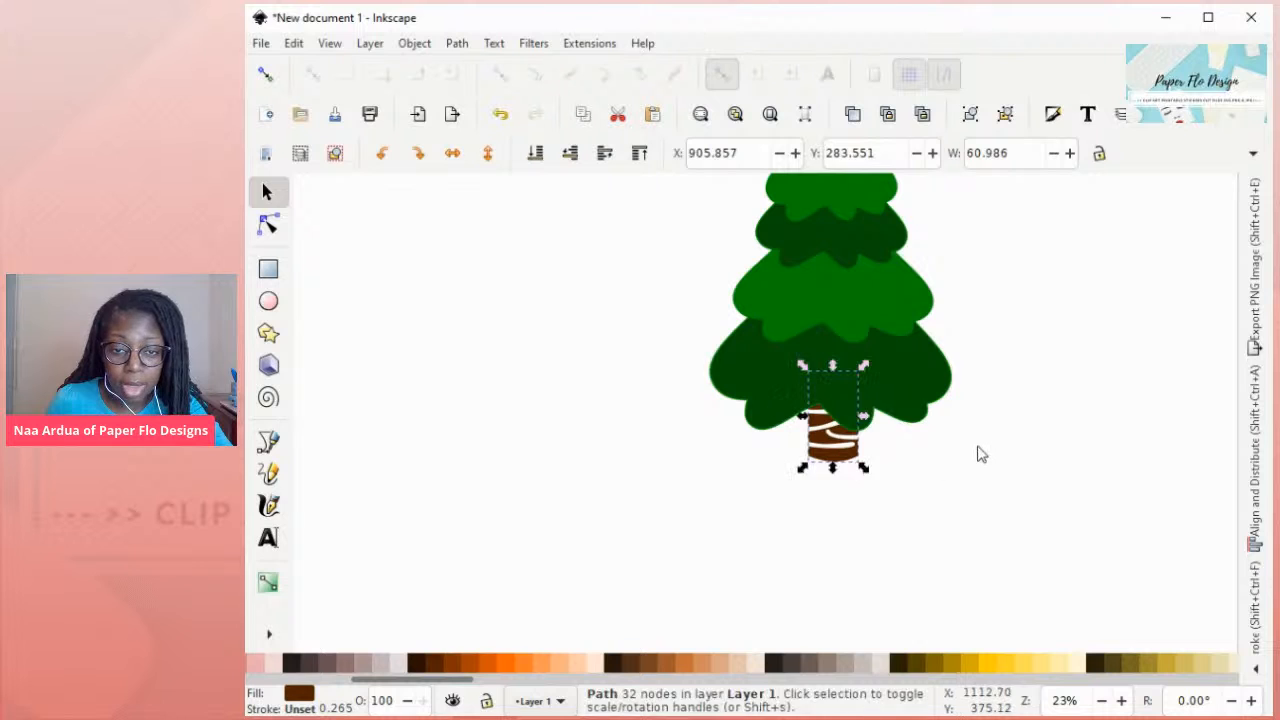
left_click(1012, 451)
scroll(1014, 451, "down", 6)
scroll(1040, 452, "up", 3)
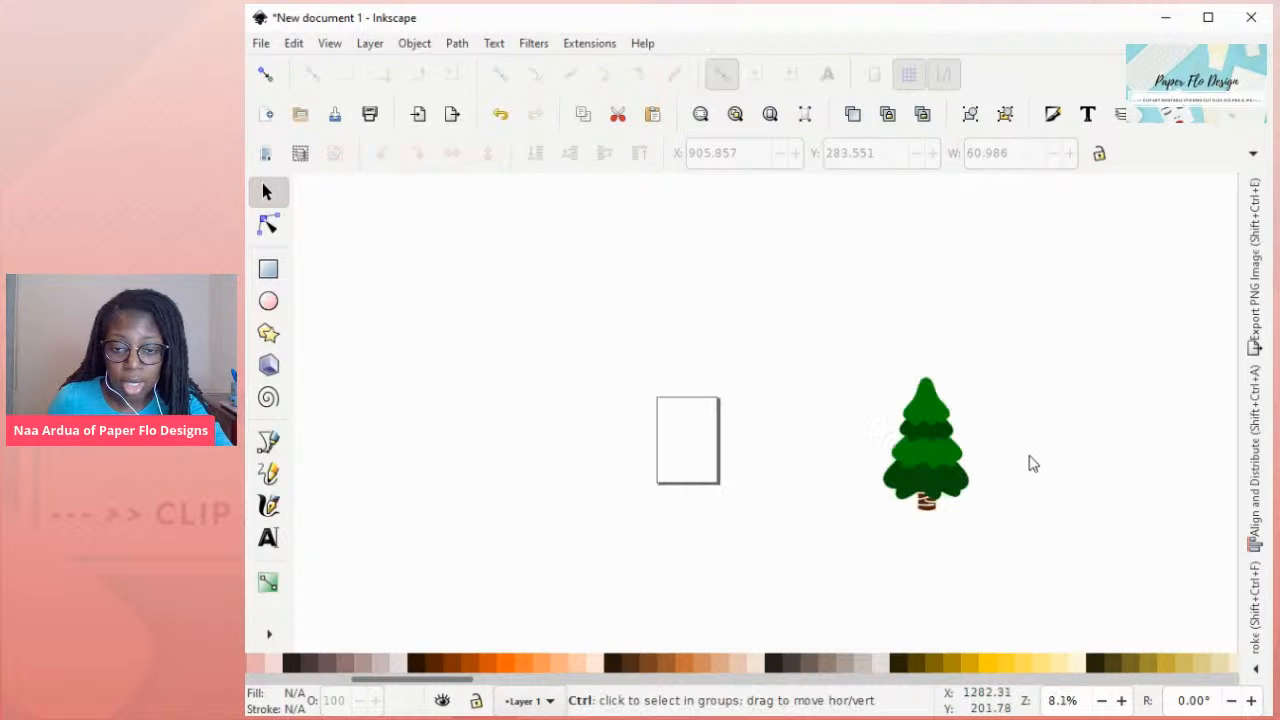
scroll(1005, 457, "down", 2)
scroll(1005, 448, "up", 2)
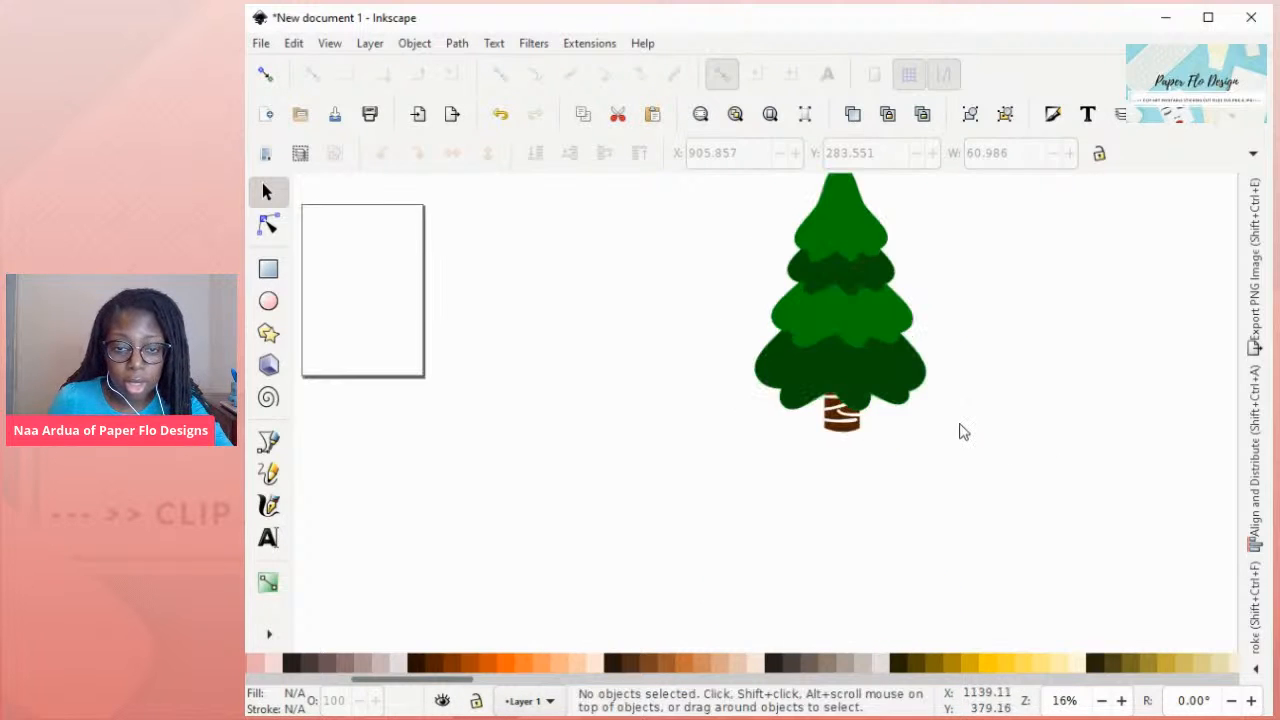
scroll(962, 430, "up", 3)
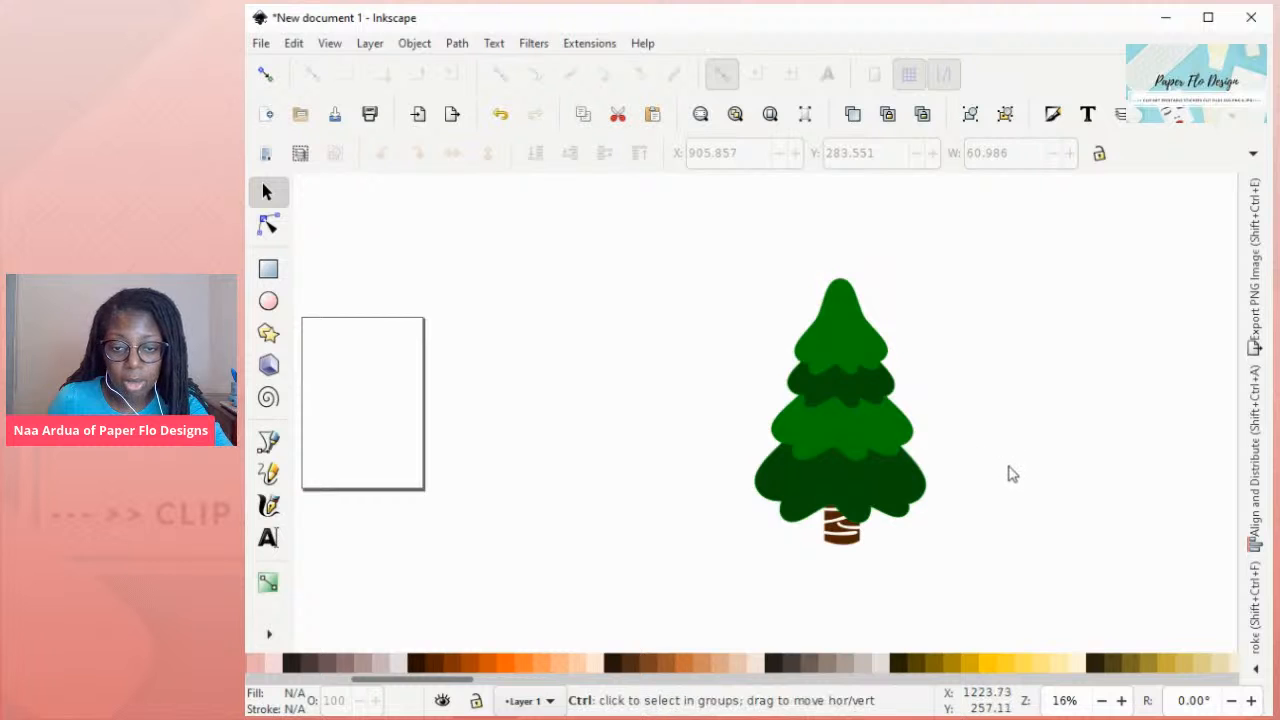
scroll(1000, 470, "up", 1)
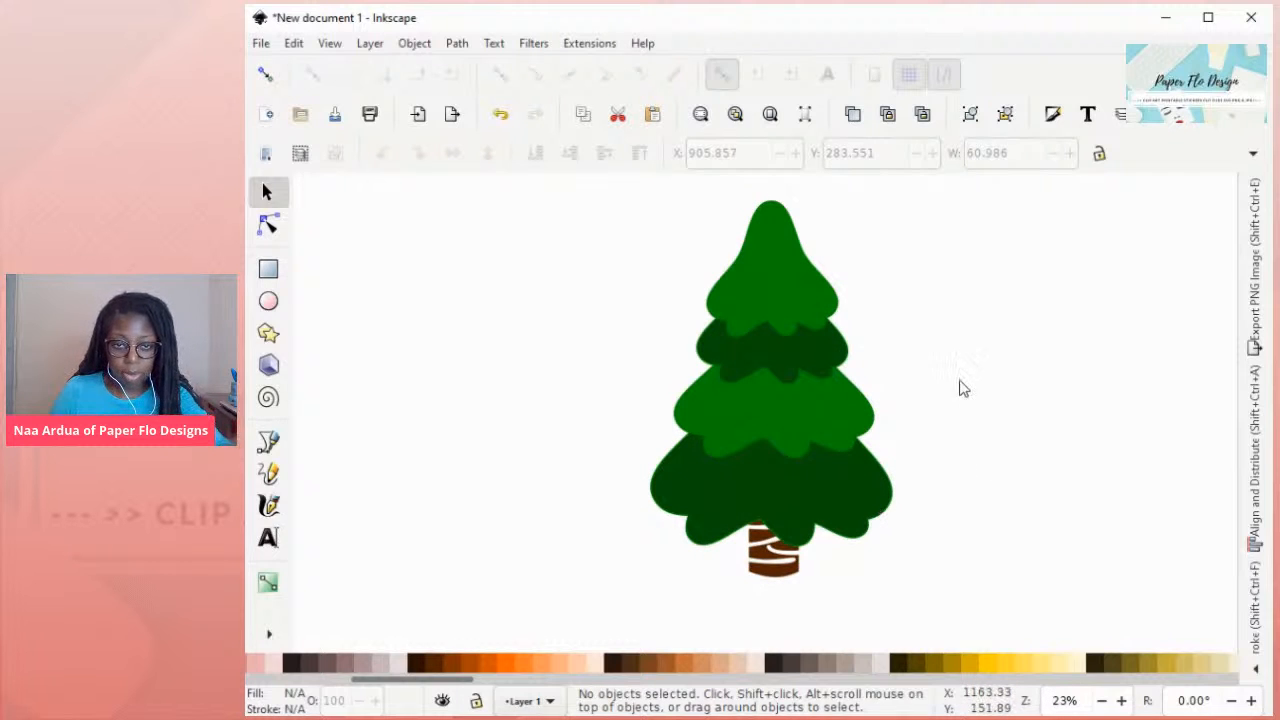
scroll(935, 362, "up", 1)
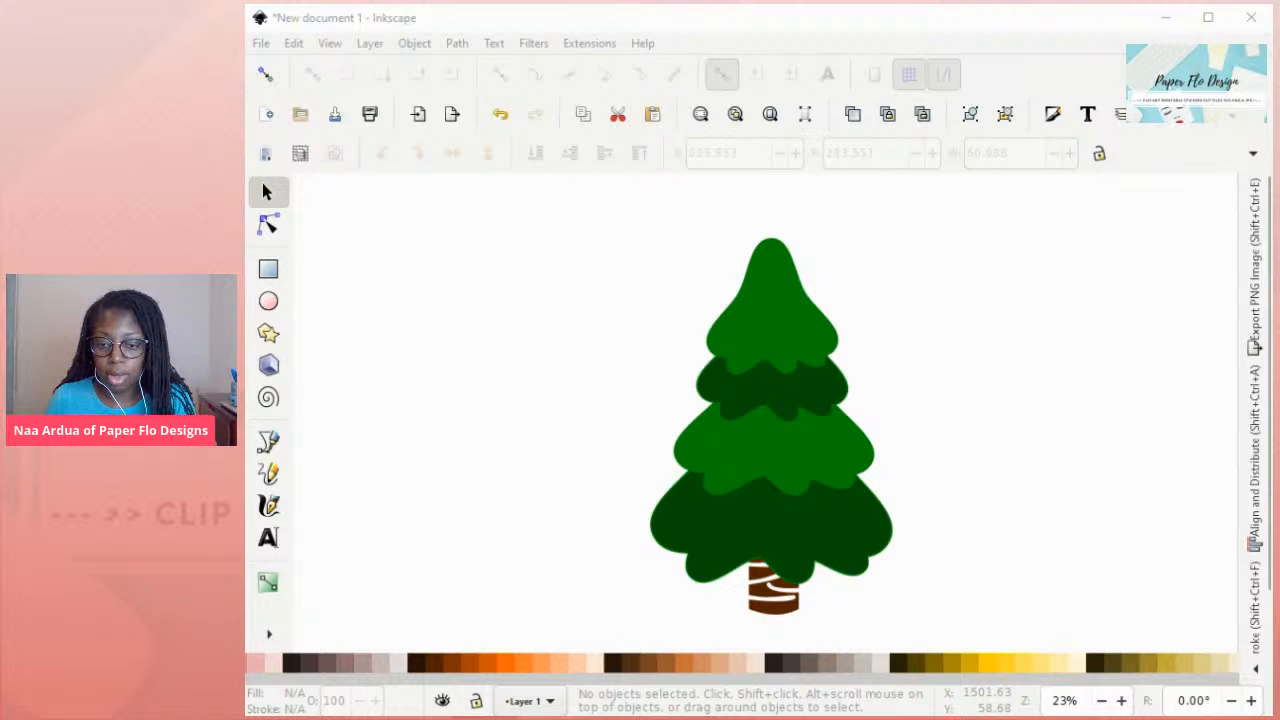
left_click(1159, 614)
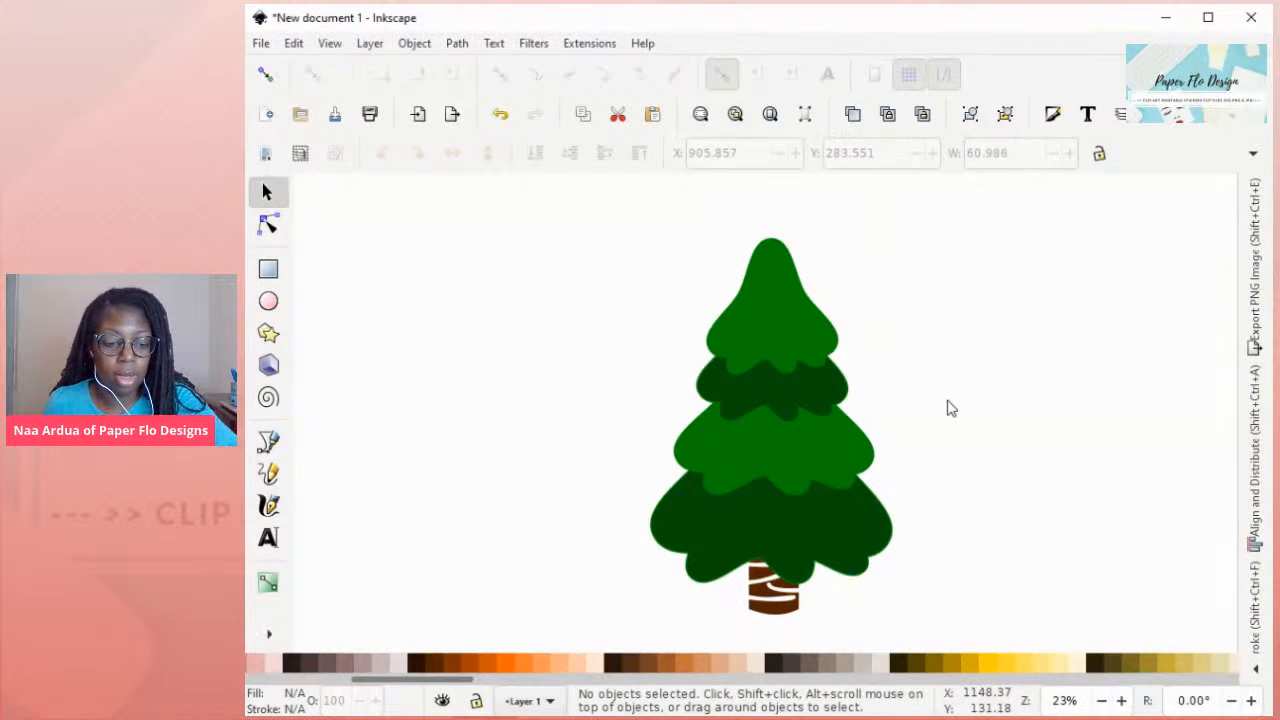
- Draw an orange-brown circle about 56 mm wide beside the tree's upper right and convert it to a path
key("c")
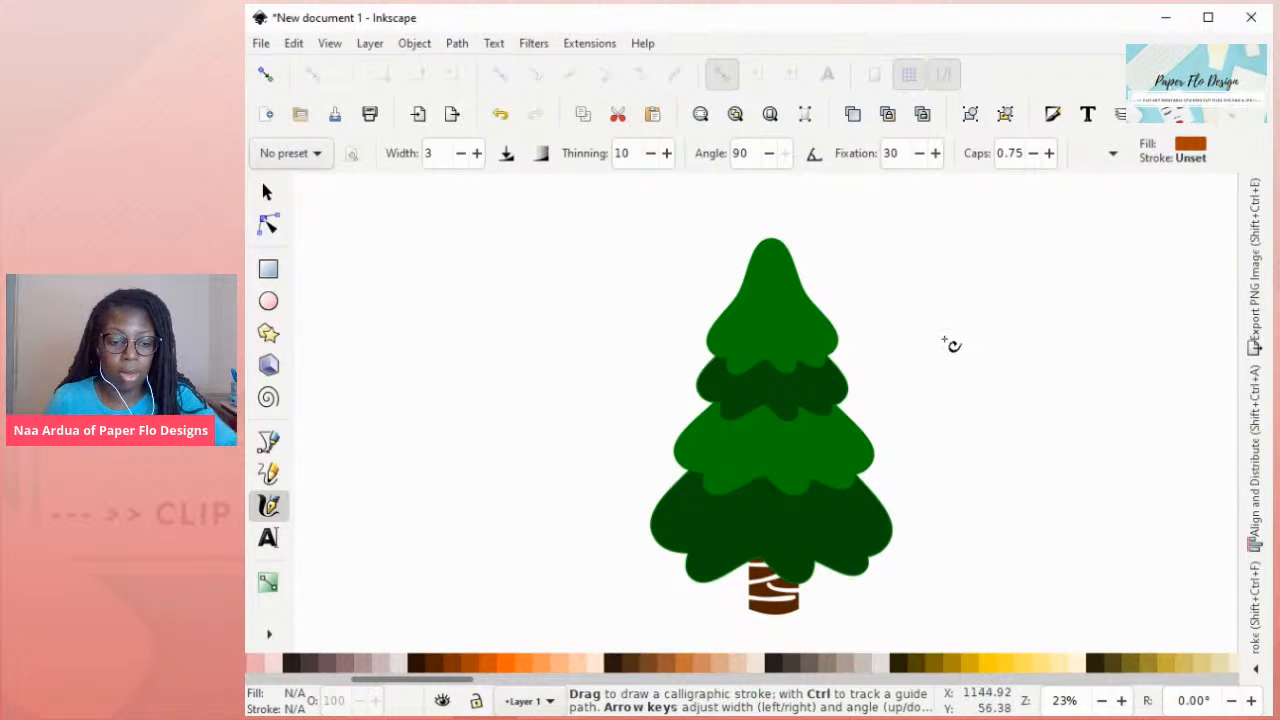
key("e")
mouse_move(926, 306)
left_mouse_down()
mouse_move(971, 366)
mouse_move(997, 369)
mouse_move(983, 375)
mouse_move(969, 351)
left_mouse_up()
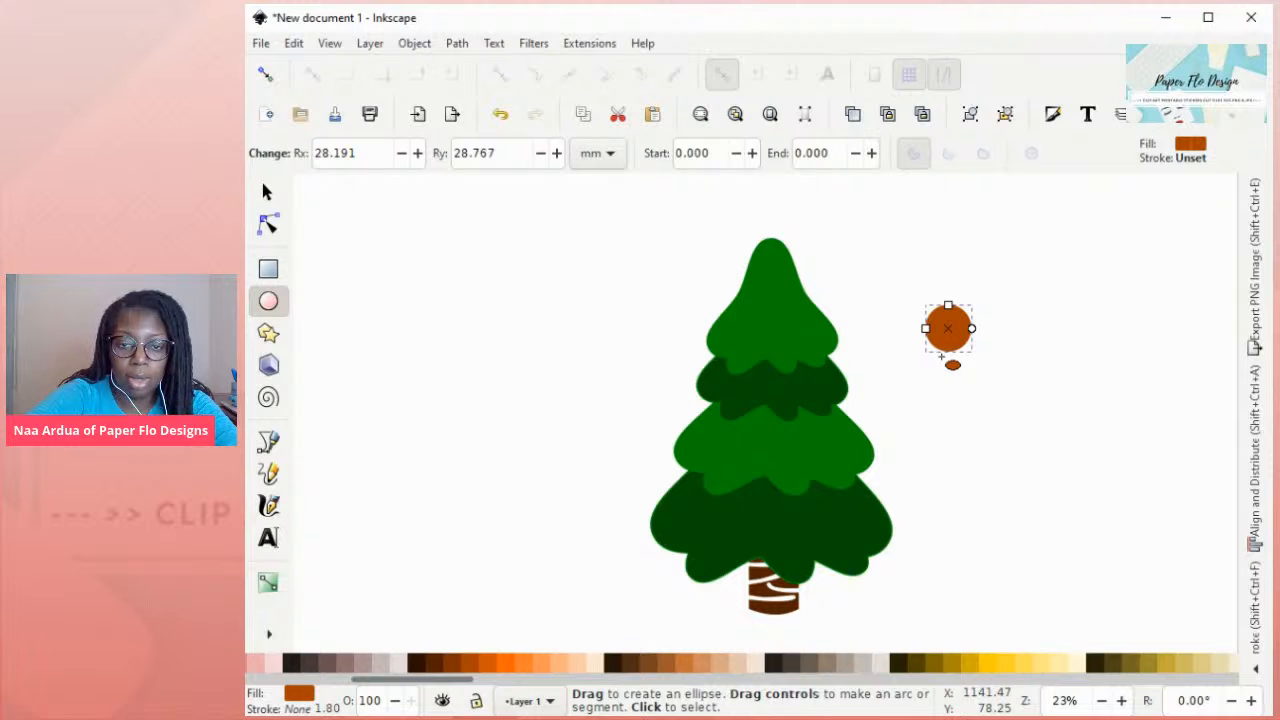
key("ctrl+d")
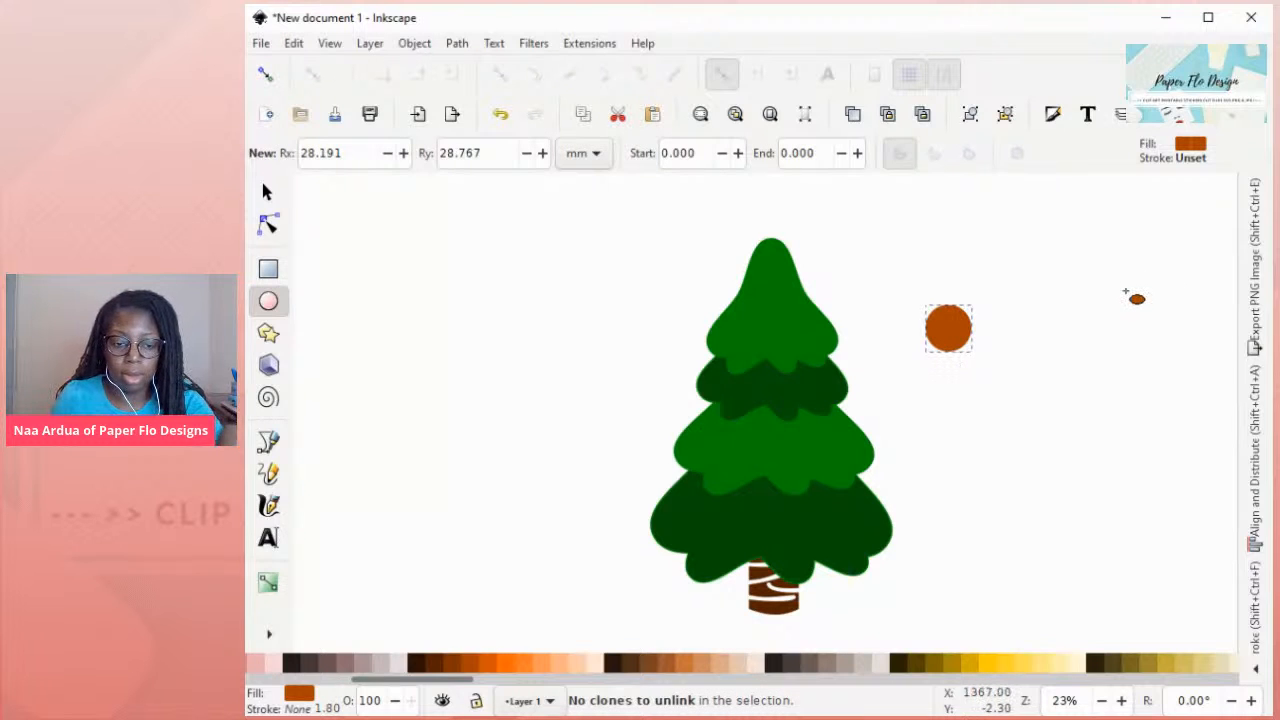
- Place the circle on the left side of the top foliage tier and shrink it to about 41 mm wide
key("s")
left_click_drag(949, 324, 754, 326)
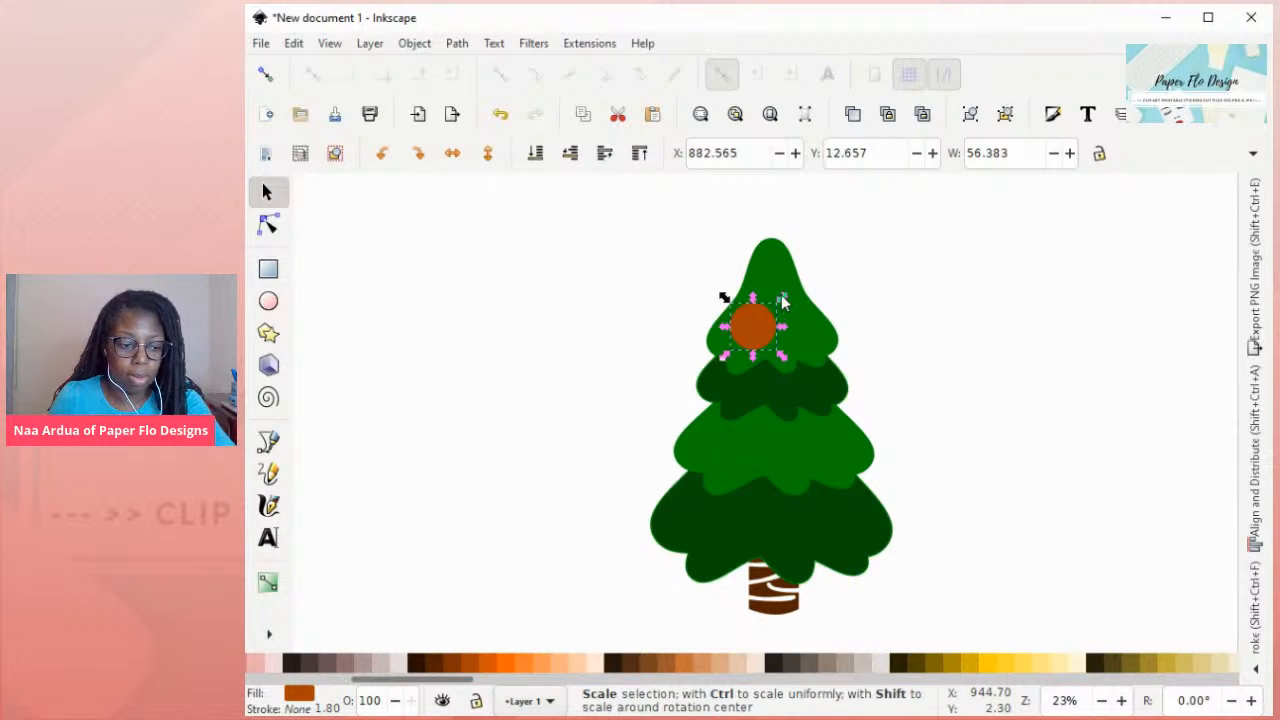
left_click_drag(782, 298, 775, 307)
left_click(960, 352)
- Fill the circle ornament on the top tier with bright red
left_click(743, 326)
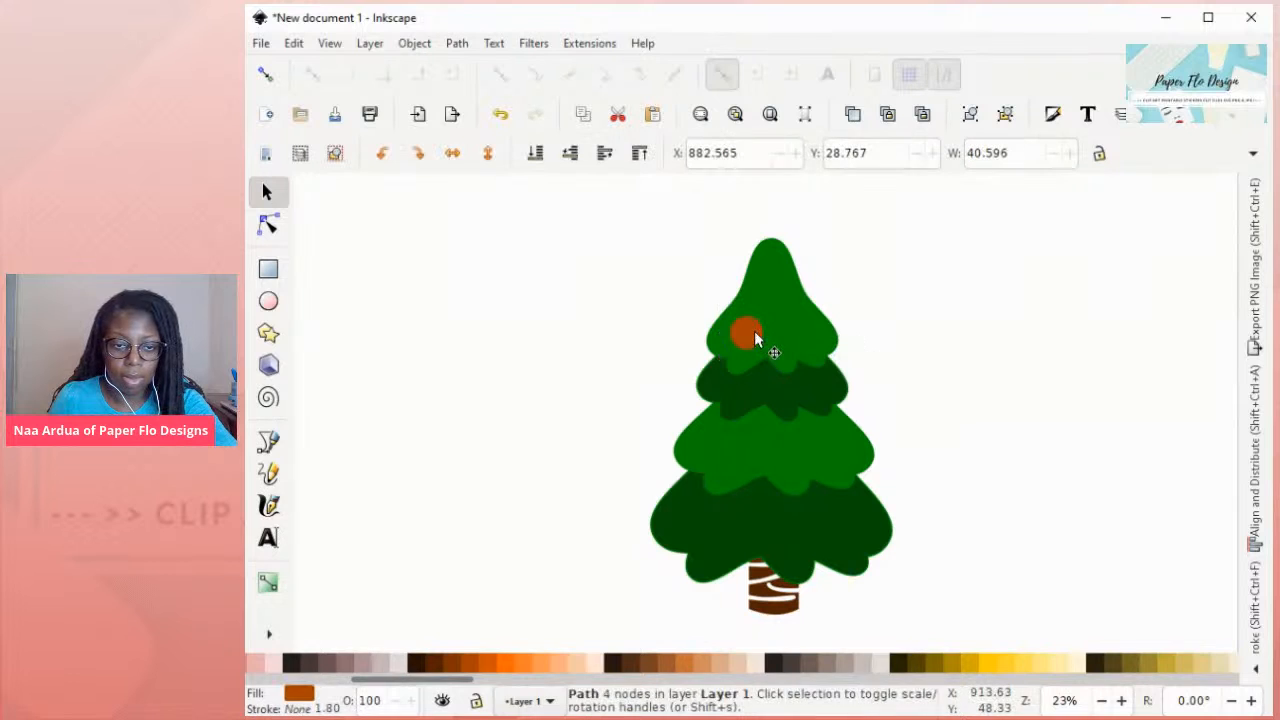
left_click_drag(464, 680, 372, 680)
left_click(440, 663)
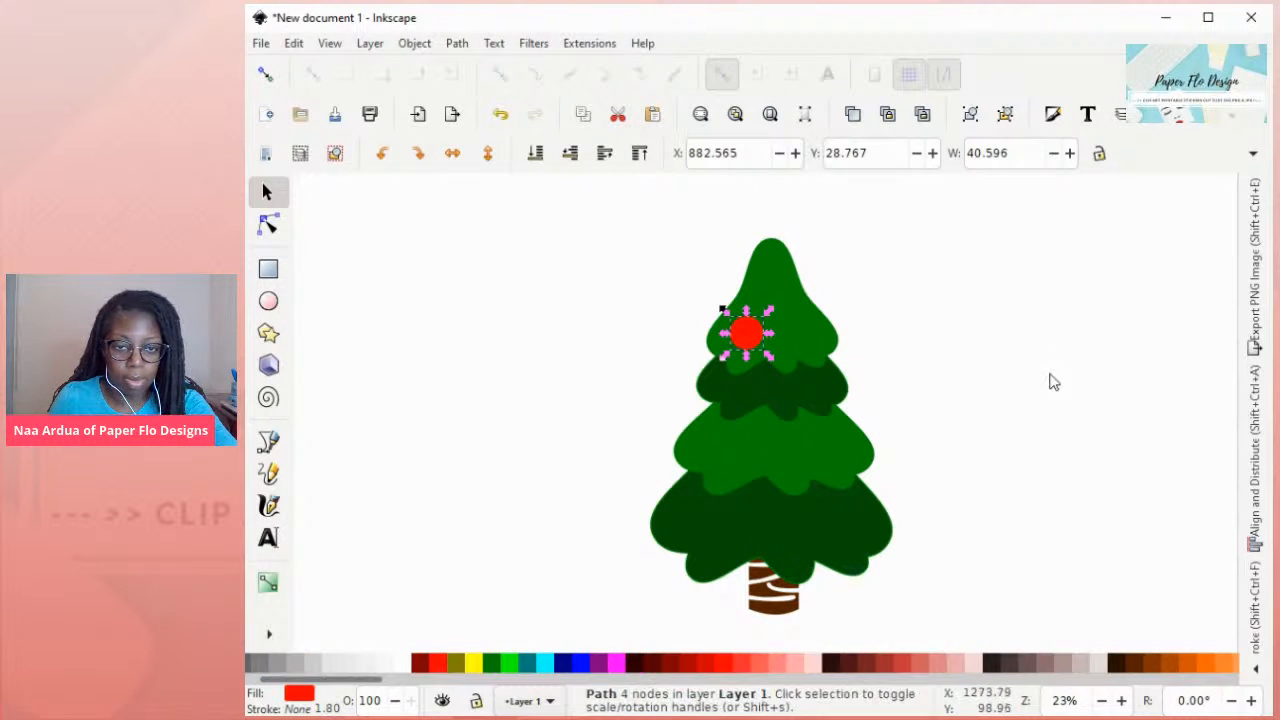
left_click(954, 320)
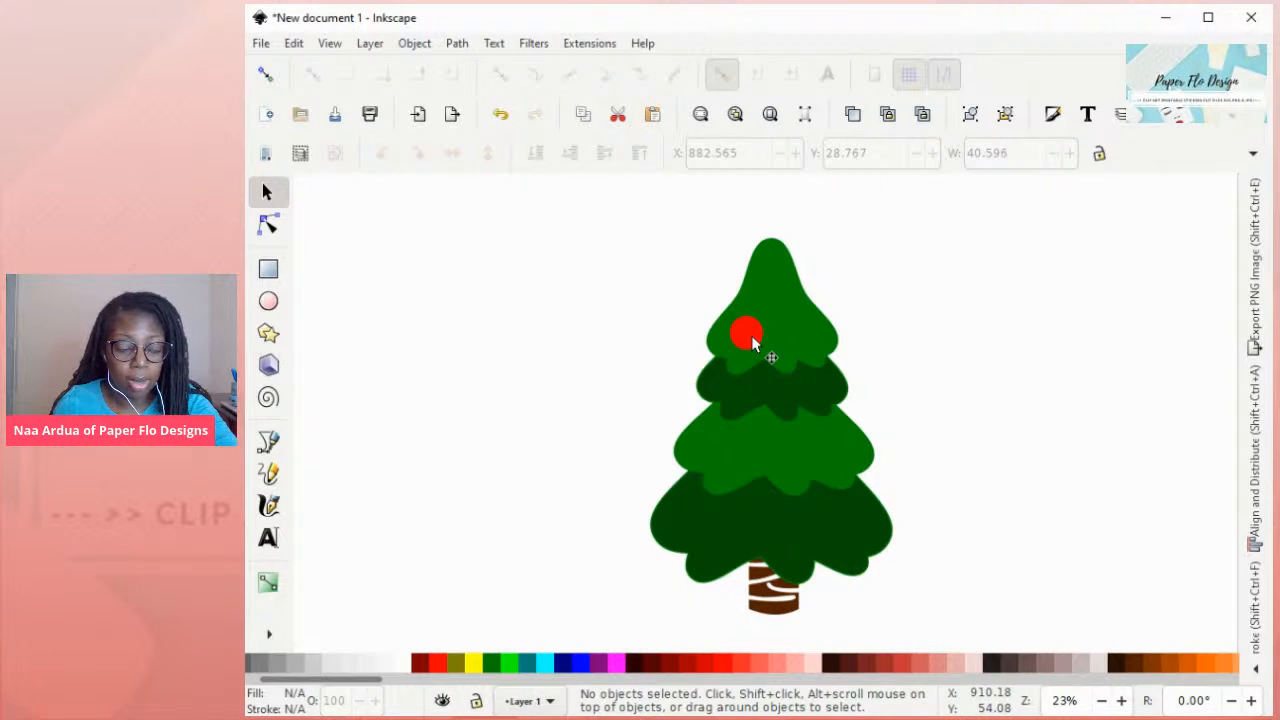
left_click(751, 335)
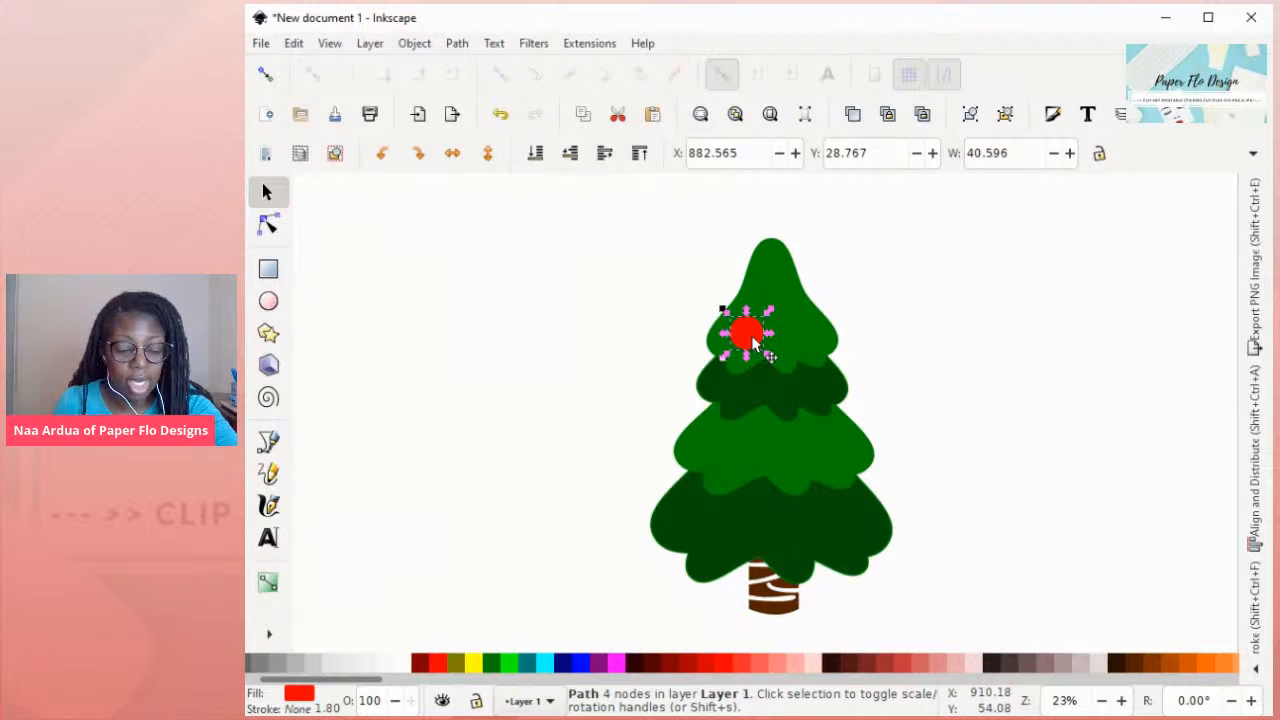
left_click_drag(752, 342, 857, 383)
key("ctrl+z")
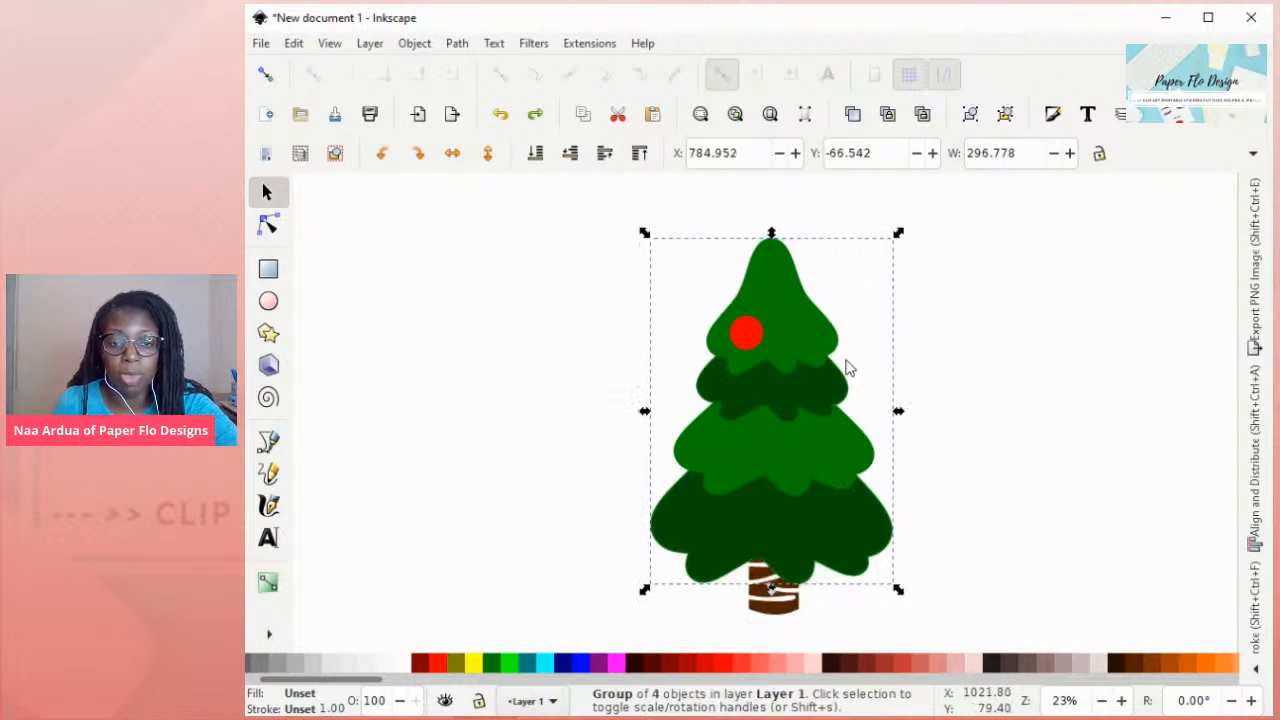
- Duplicate the red ornament and place copies on the second tier's right, third tier's left and both sides of the bottom tier
left_click(749, 335)
left_click(756, 344)
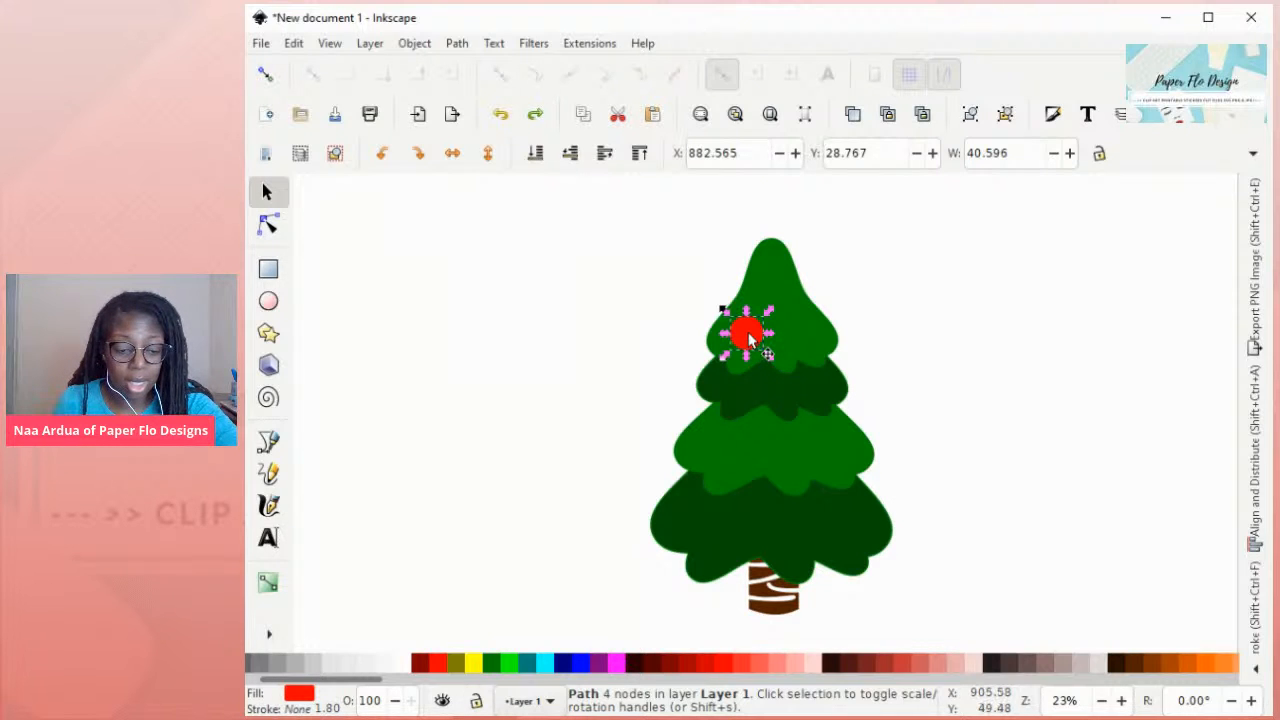
key("ctrl+d")
left_click_drag(760, 338, 836, 398)
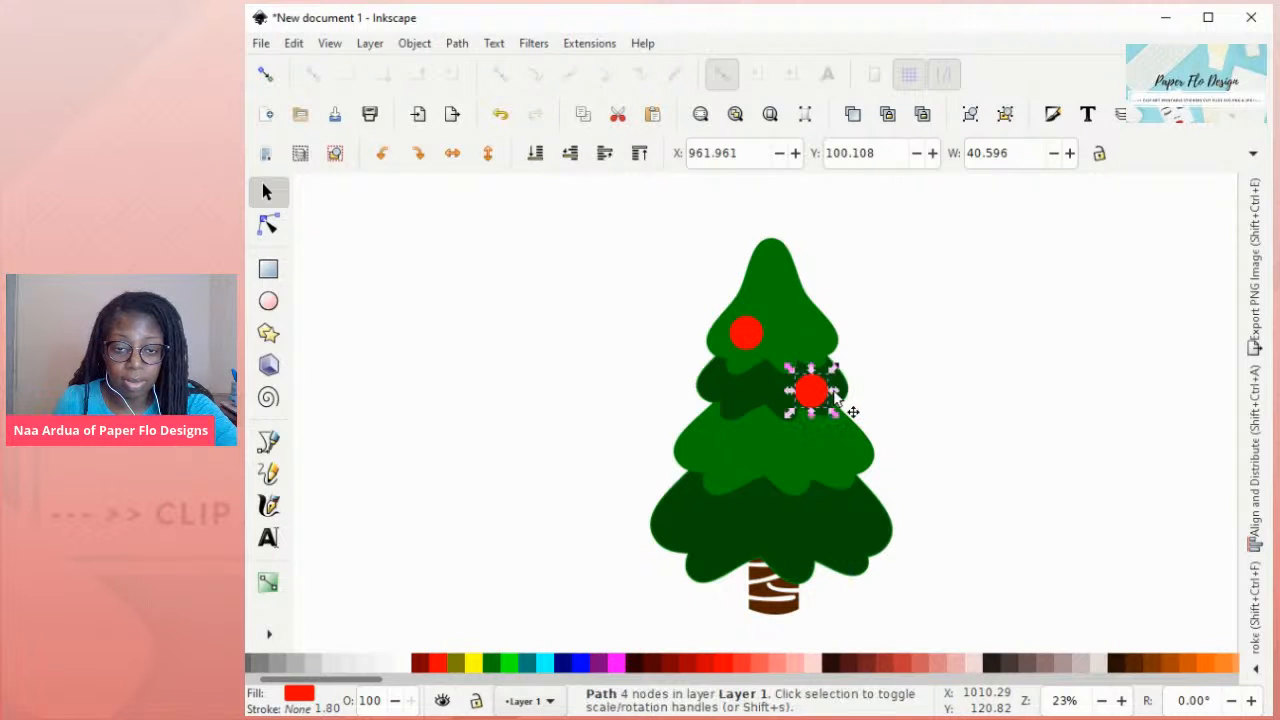
left_click_drag(810, 397, 707, 539)
key("space")
key("space")
key("space")
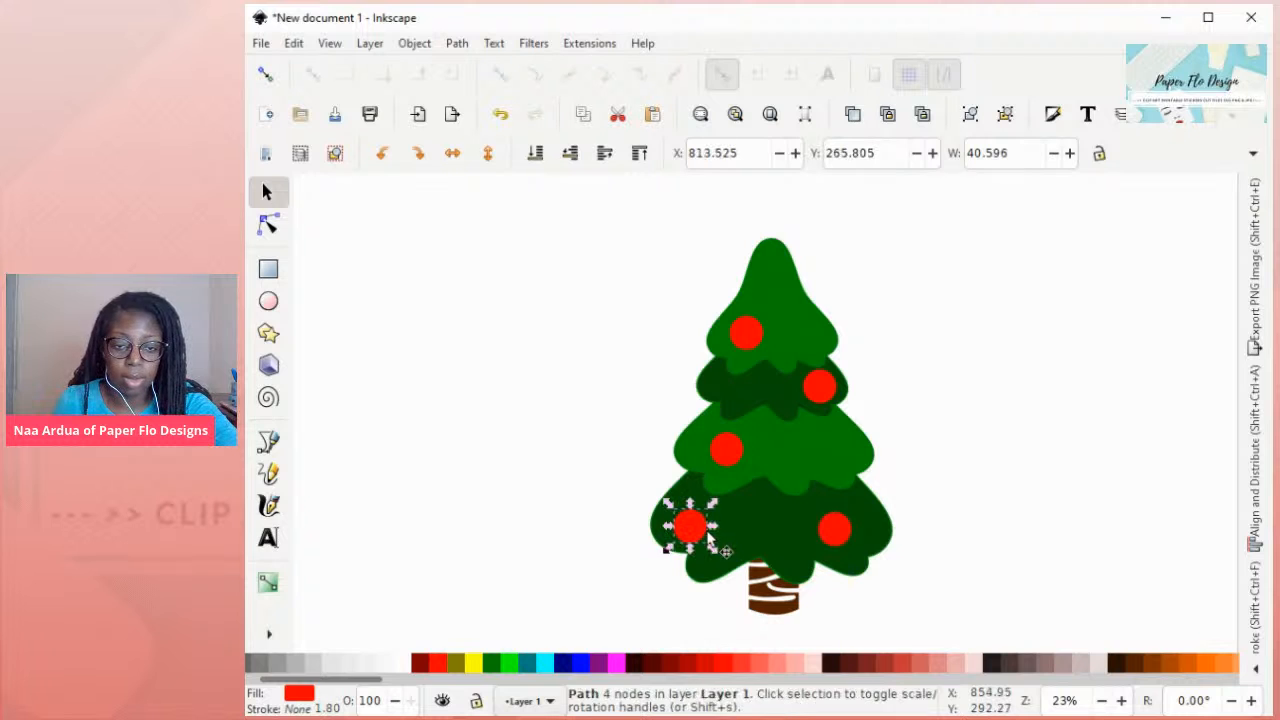
- Duplicate the red ornament on the top tier and fill the copy with yellow
left_click(755, 343)
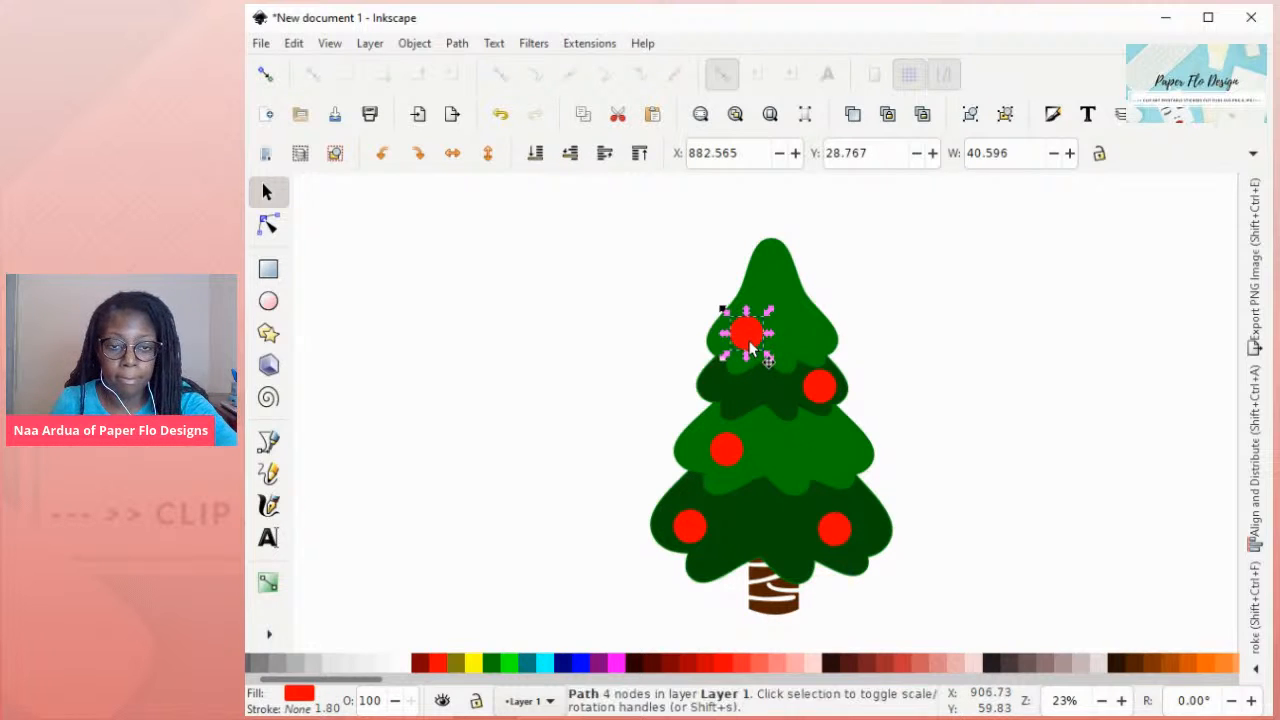
key("d")
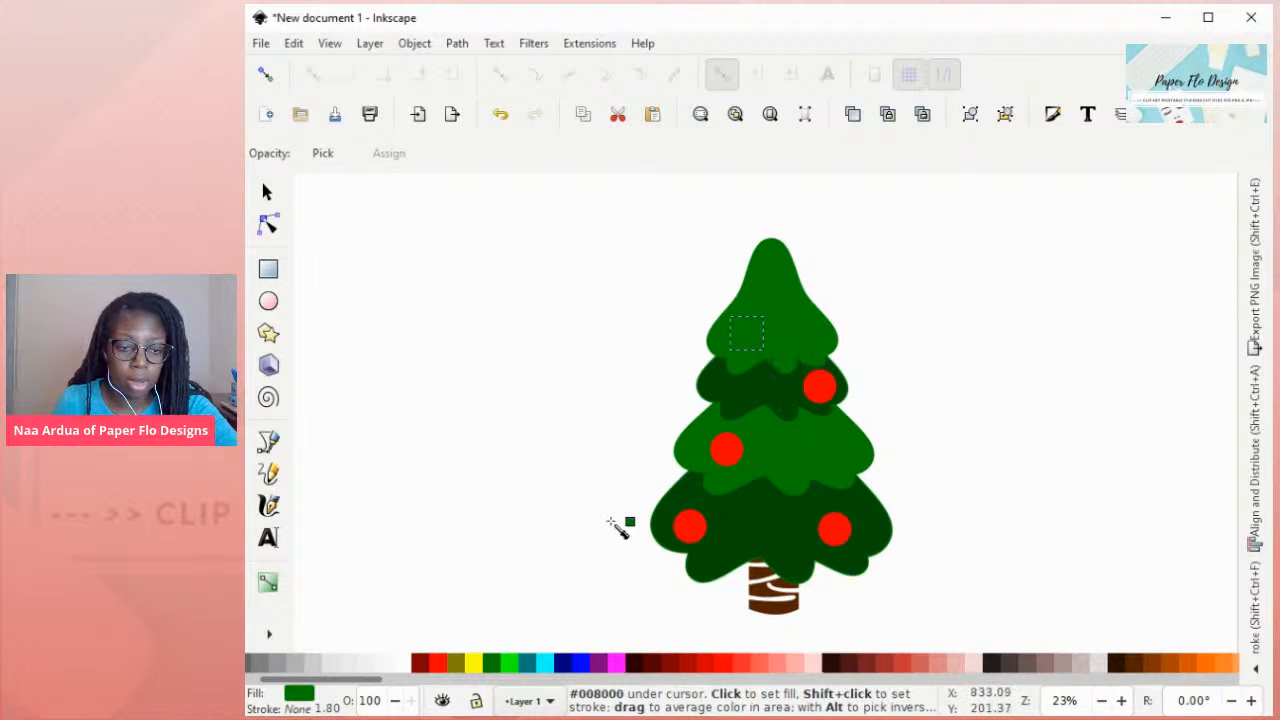
left_click(474, 668)
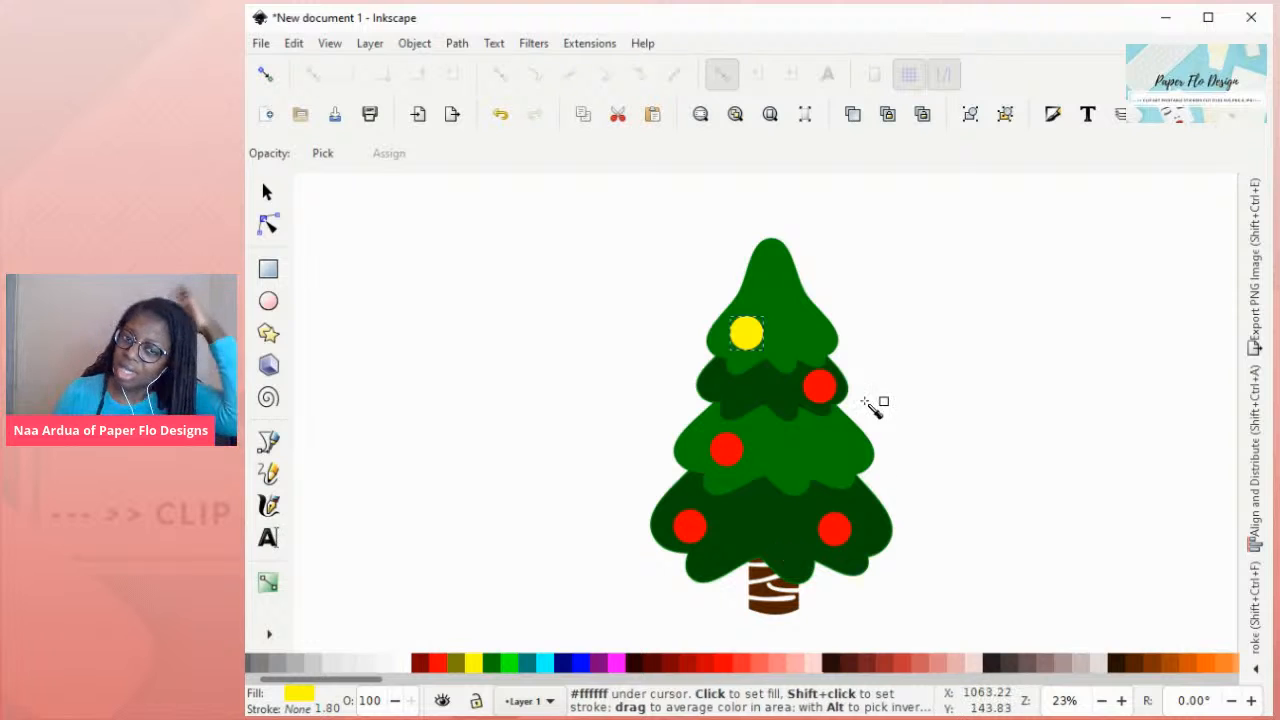
key("s")
left_click(748, 334)
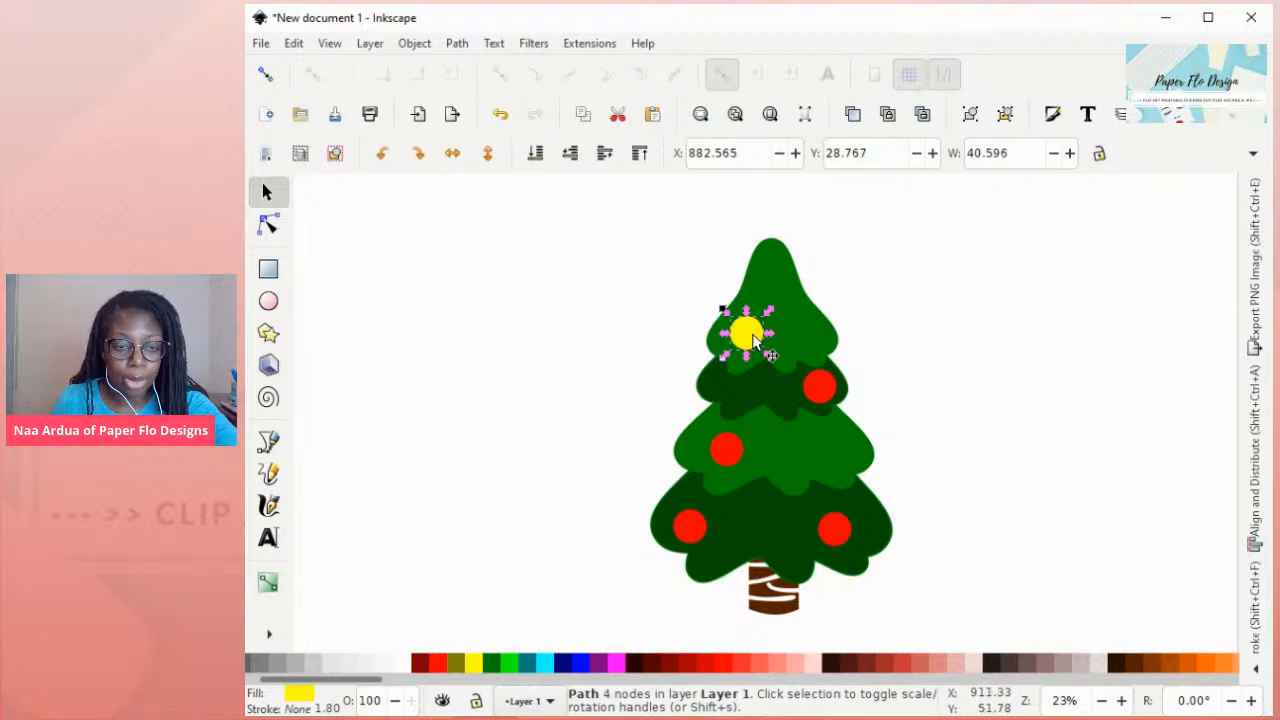
- Place five yellow ornaments across the tiers: one each on the top, second and bottom tiers, and two on the third
left_click_drag(755, 340, 858, 462)
key("space")
key("space")
key("space")
key("space")
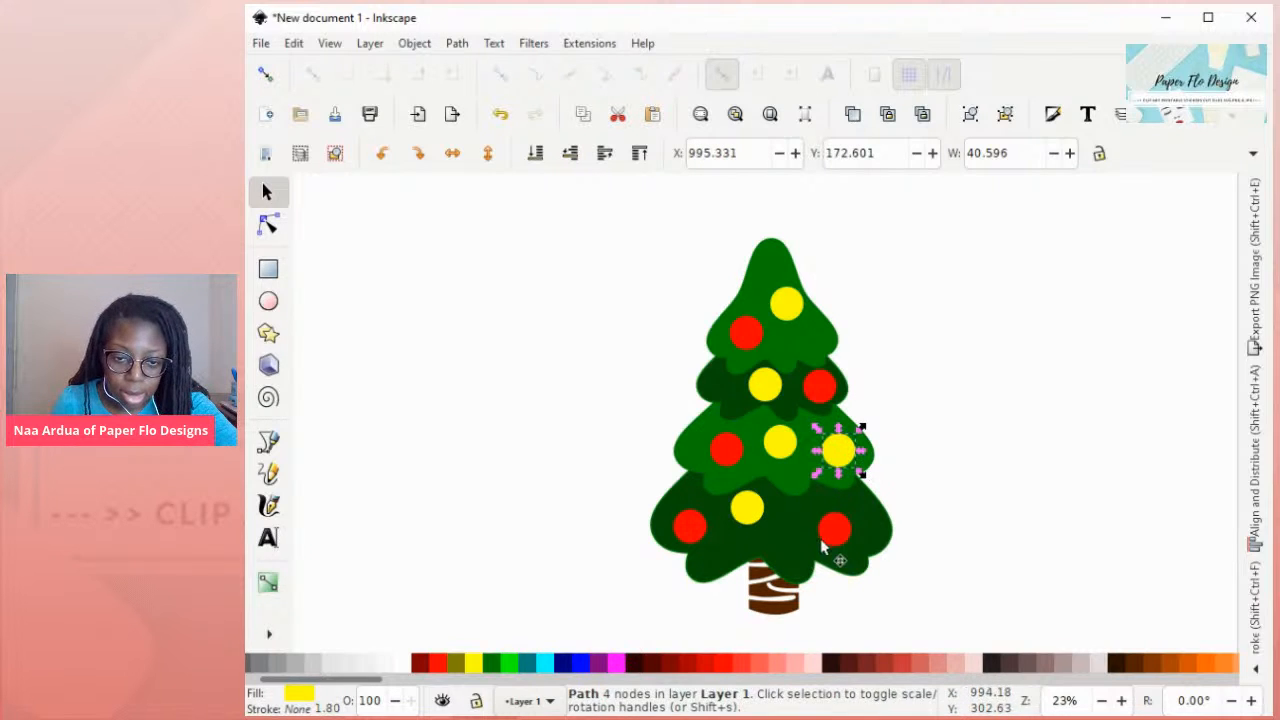
- Rearrange the lower ornaments so red and yellow alternate, and copy a red one to the third tier's right side
left_click_drag(824, 531, 782, 537)
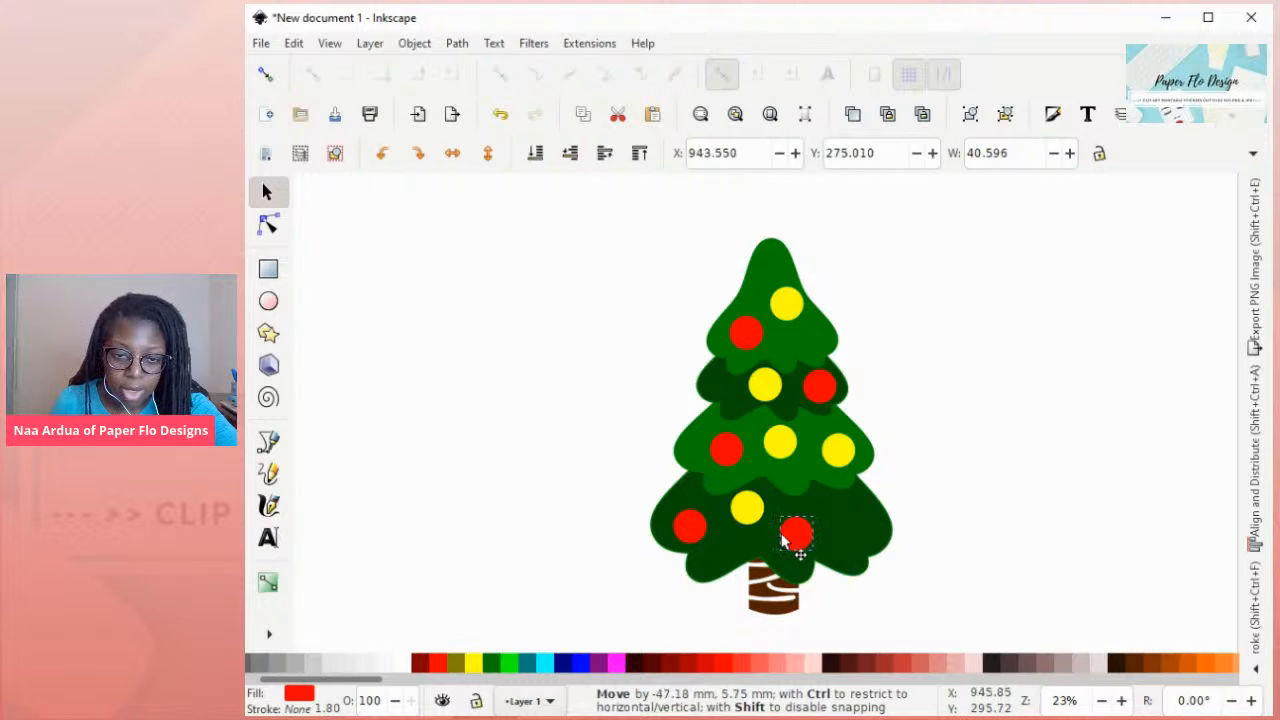
left_click_drag(838, 463, 862, 537)
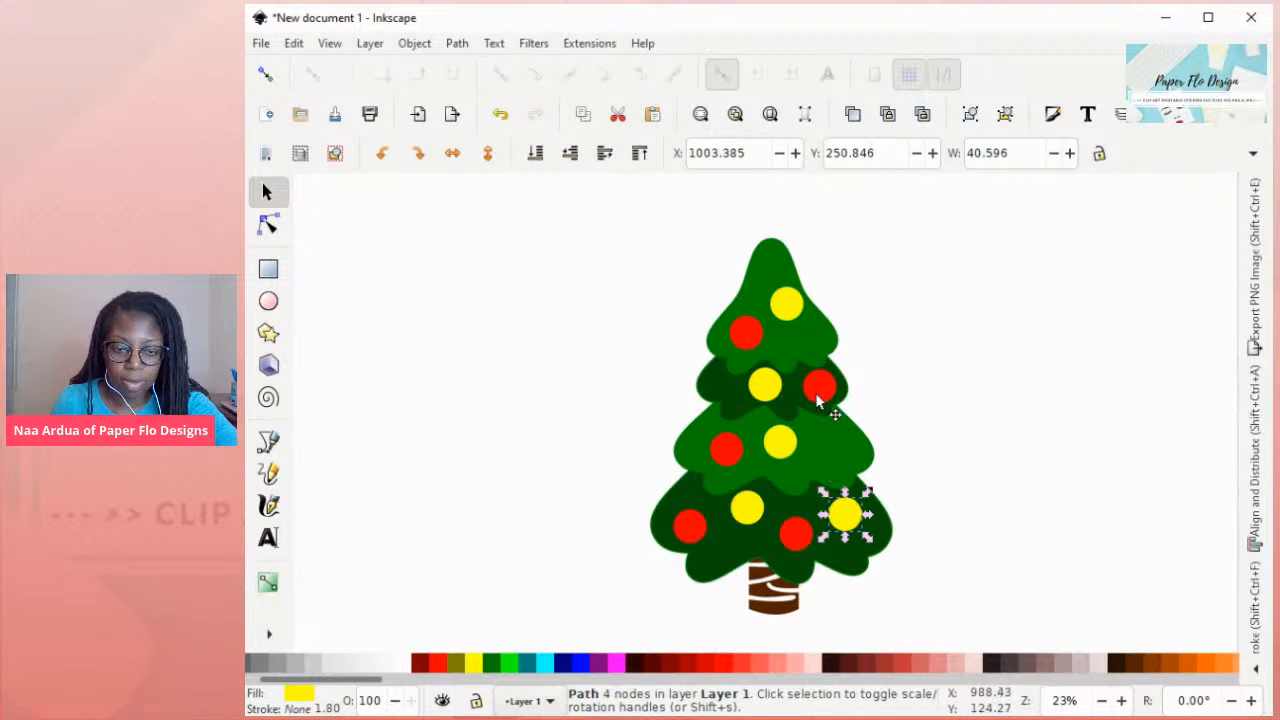
left_click_drag(817, 400, 838, 474)
left_click(962, 368)
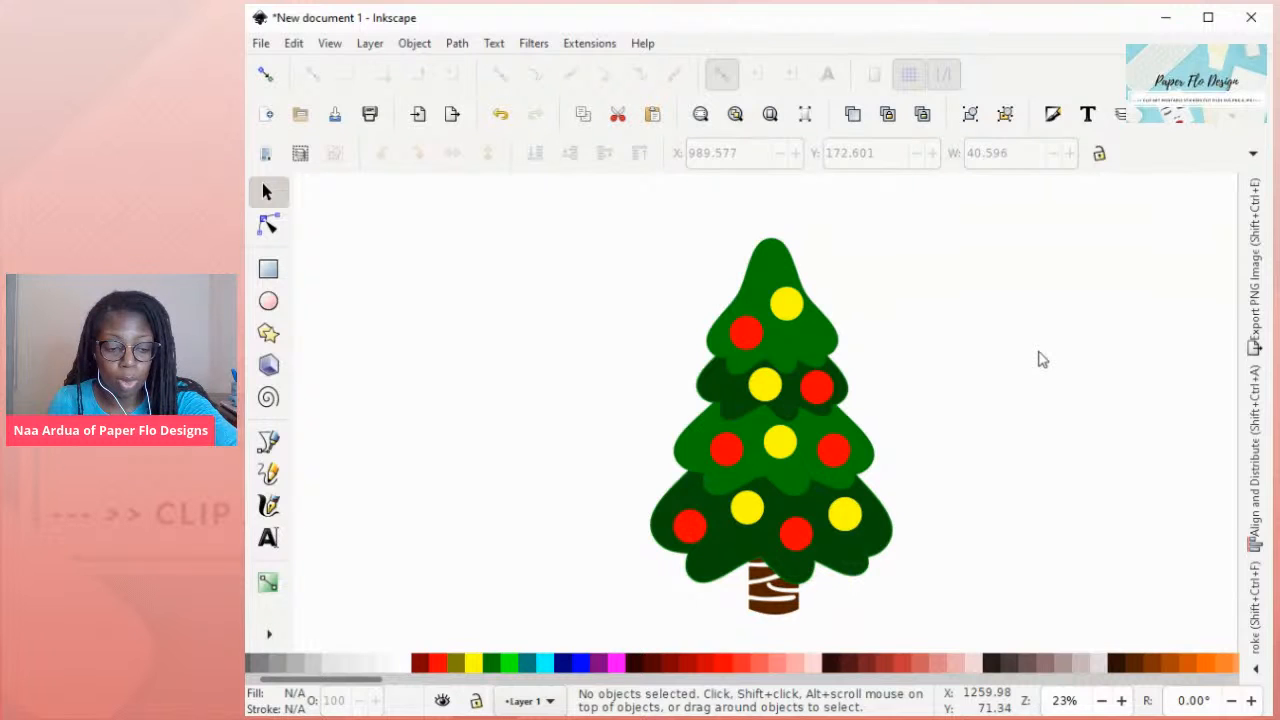
- Draw a yellow five-cornered star about 133 mm wide beside the tree's upper right and convert it to a path
key("asterisk")
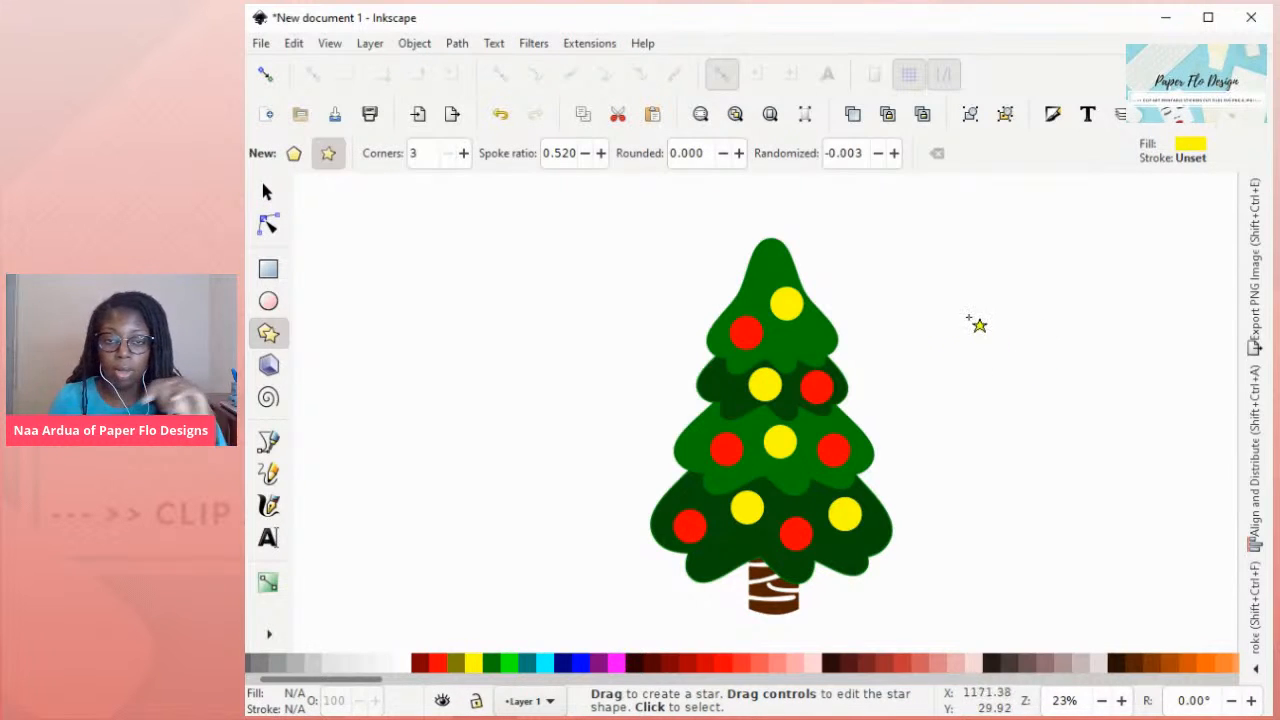
left_click(463, 155)
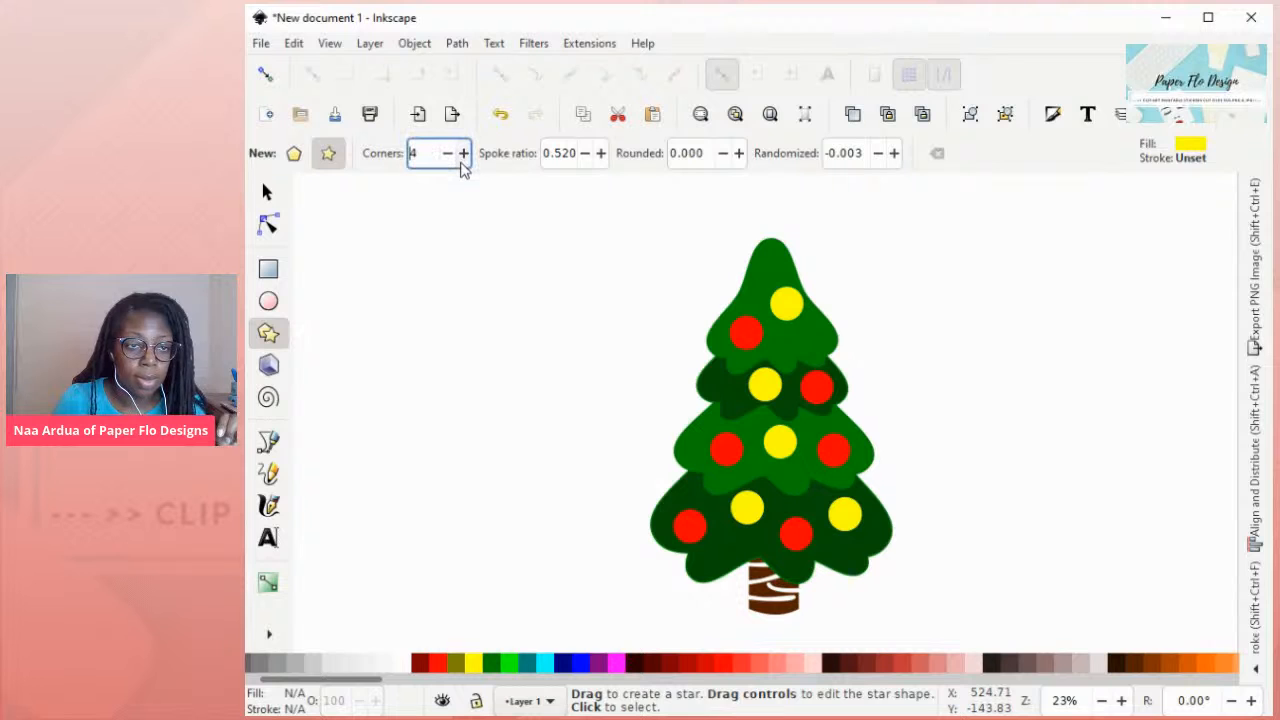
left_click_drag(955, 285, 1001, 331)
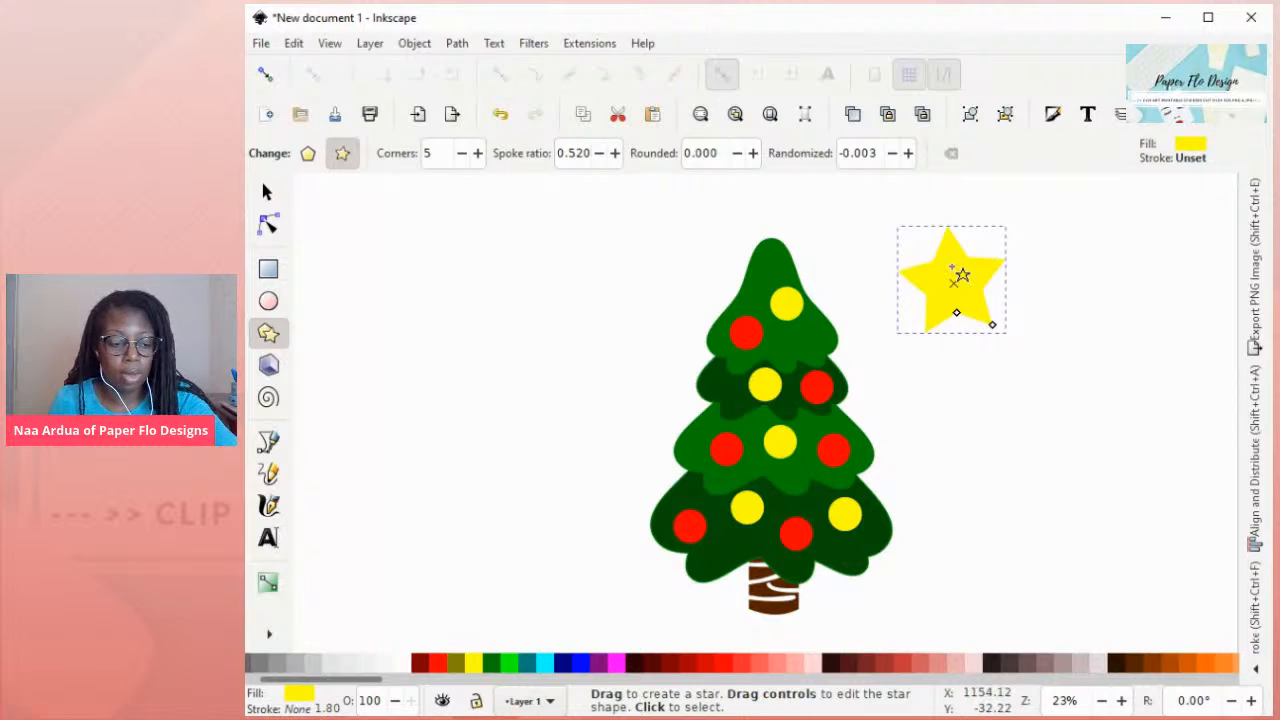
key("shift+ctrl+c")
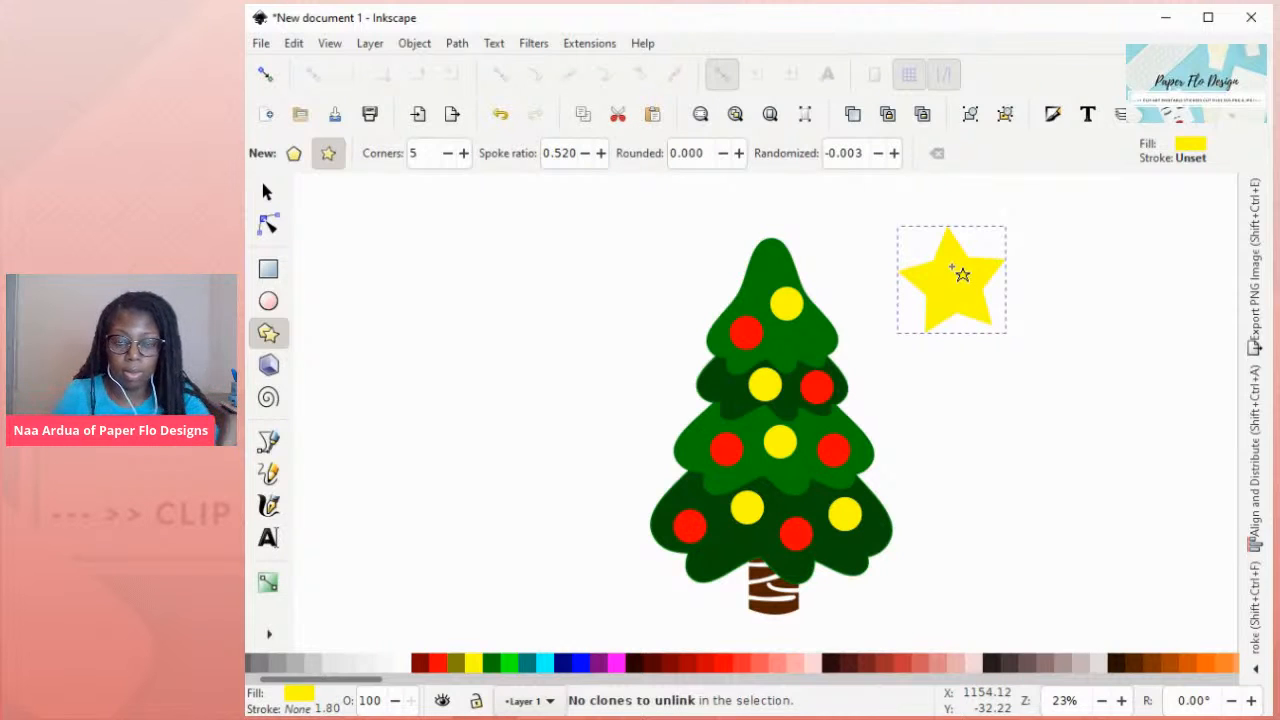
- Place the star centred on the tree's tip and shrink it to about 110 mm wide
key("s")
left_click_drag(976, 292, 786, 248)
left_click(786, 248)
left_click_drag(830, 286, 829, 293)
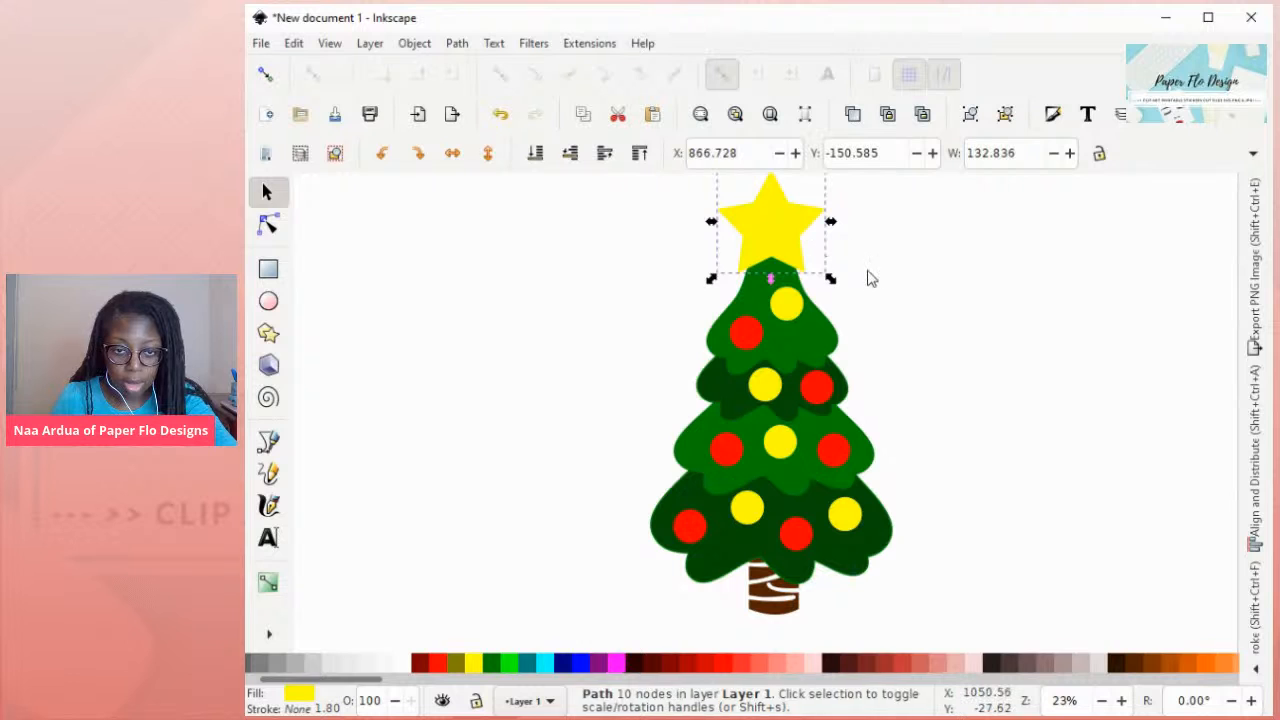
left_click_drag(830, 279, 793, 251)
scroll(895, 250, "up", 1)
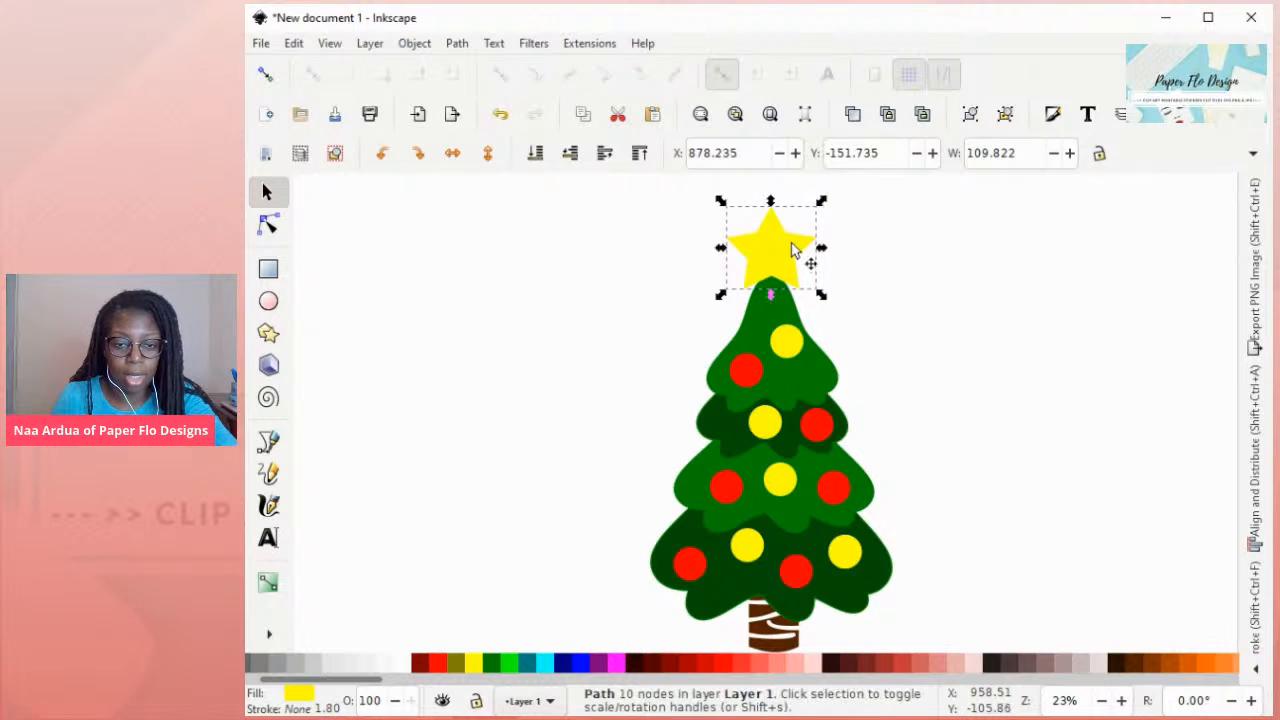
scroll(945, 360, "down", 1)
left_click(938, 335)
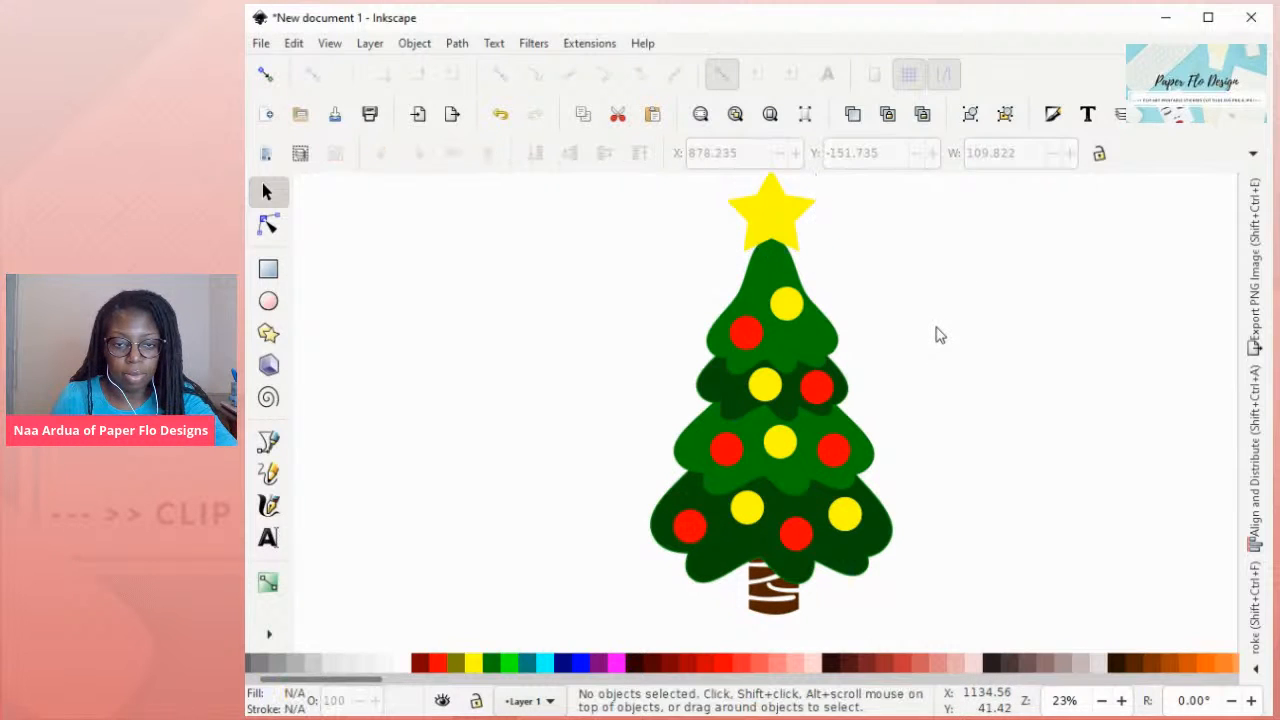
- Add the text "Merry" in 30 pt bold sans-serif beside the tree trunk's lower right
scroll(945, 340, "down", 2)
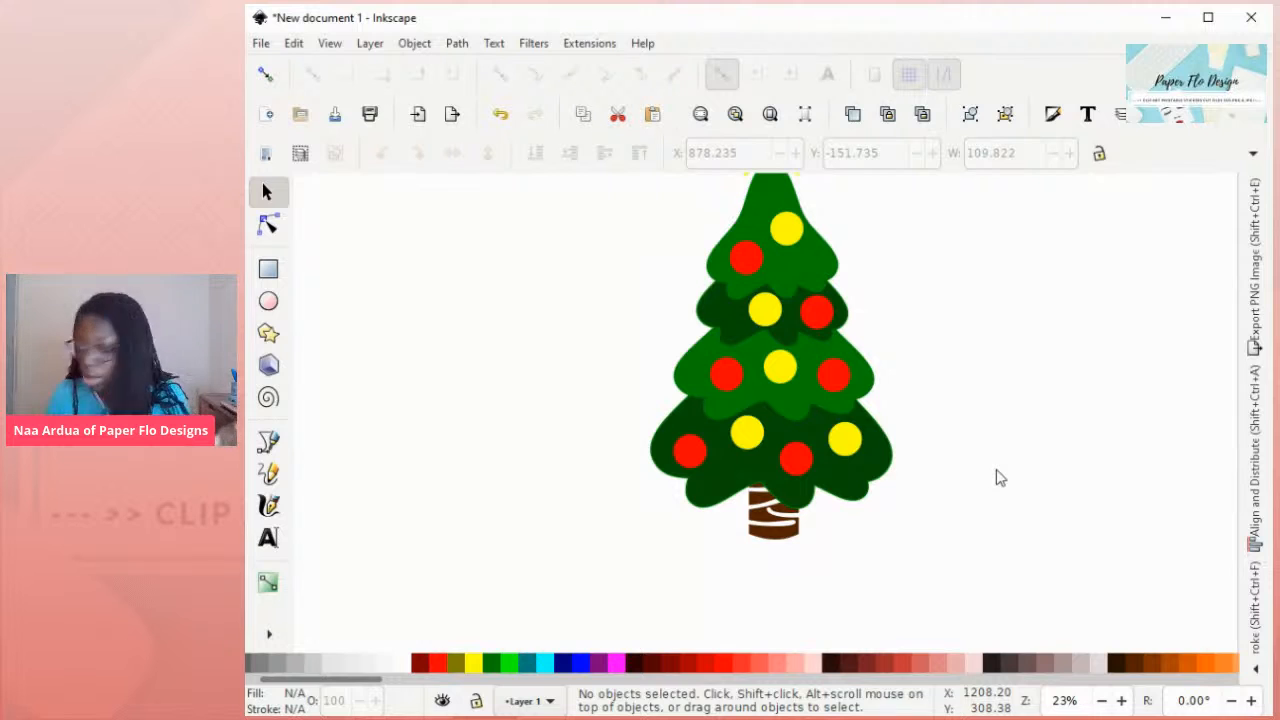
scroll(837, 491, "up", 4)
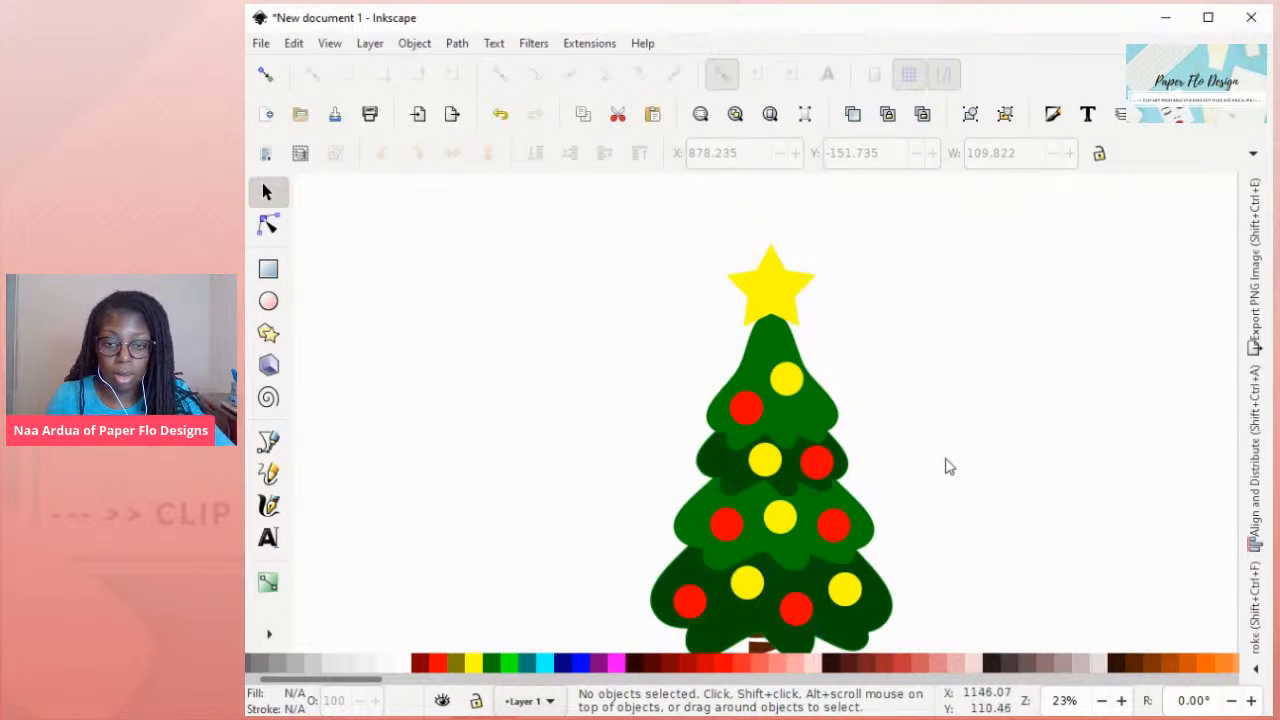
scroll(948, 467, "down", 1)
scroll(968, 431, "down", 1)
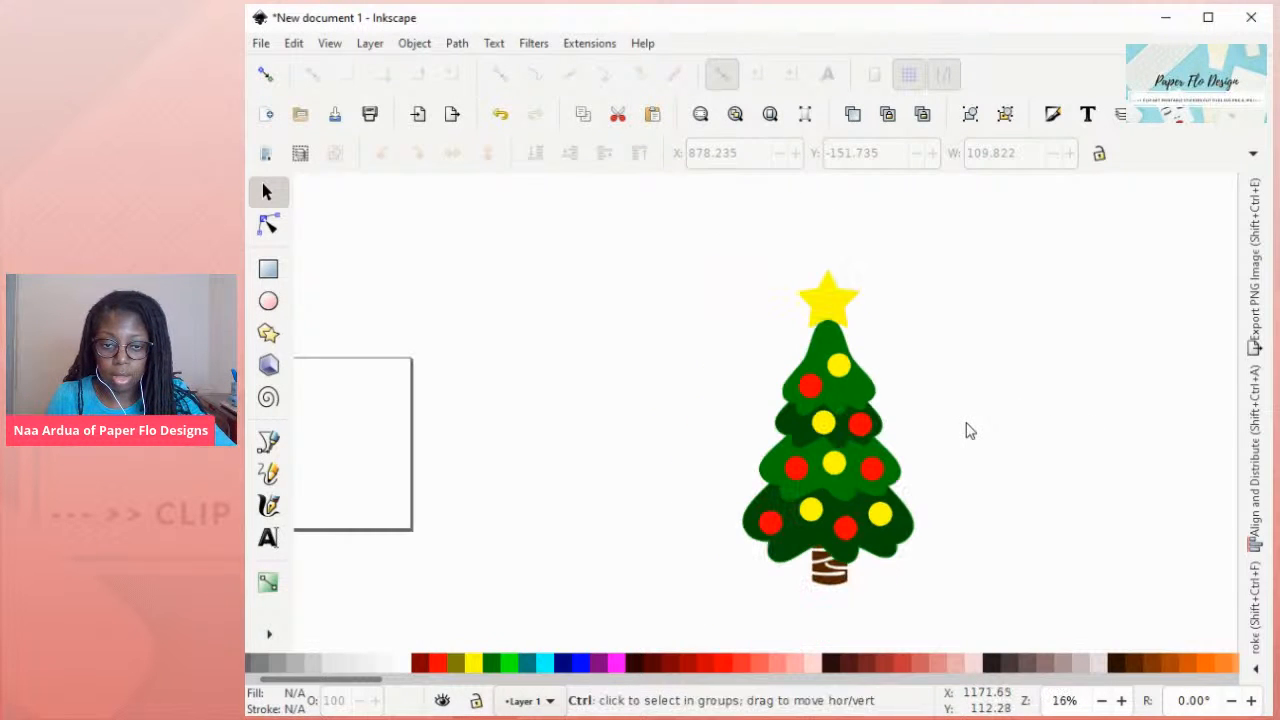
left_click_drag(990, 424, 807, 409)
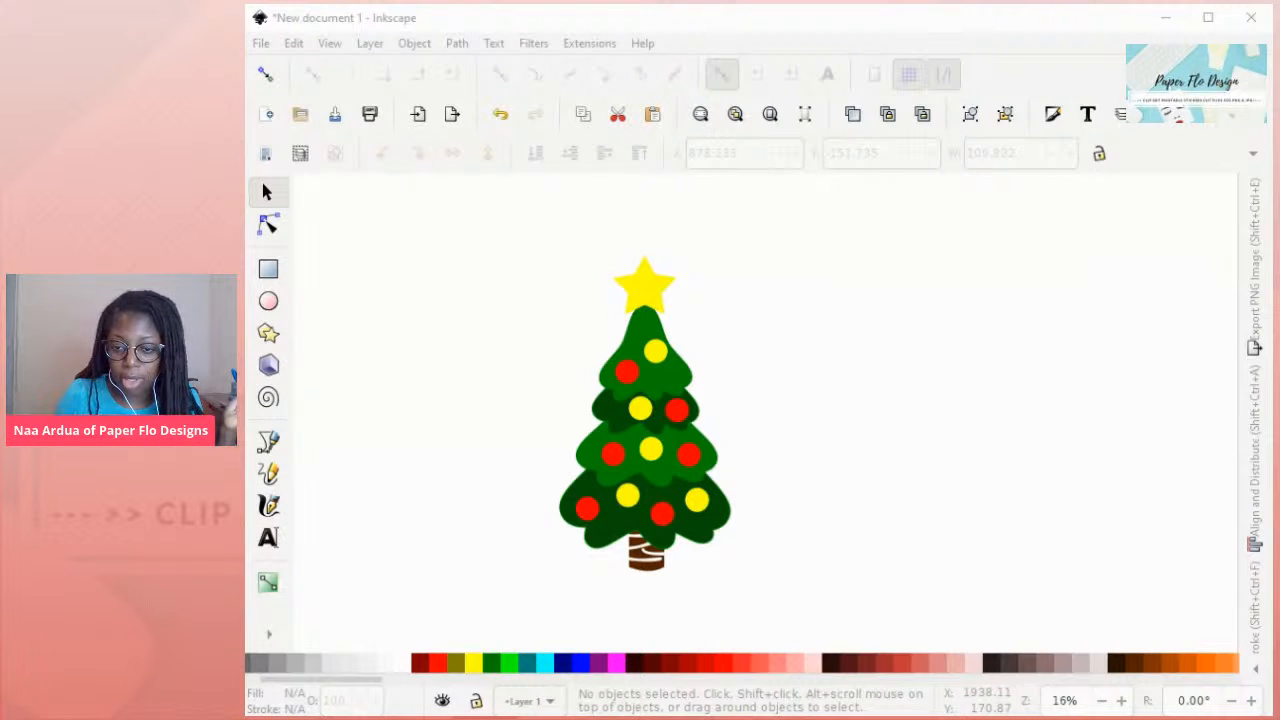
left_click(734, 608)
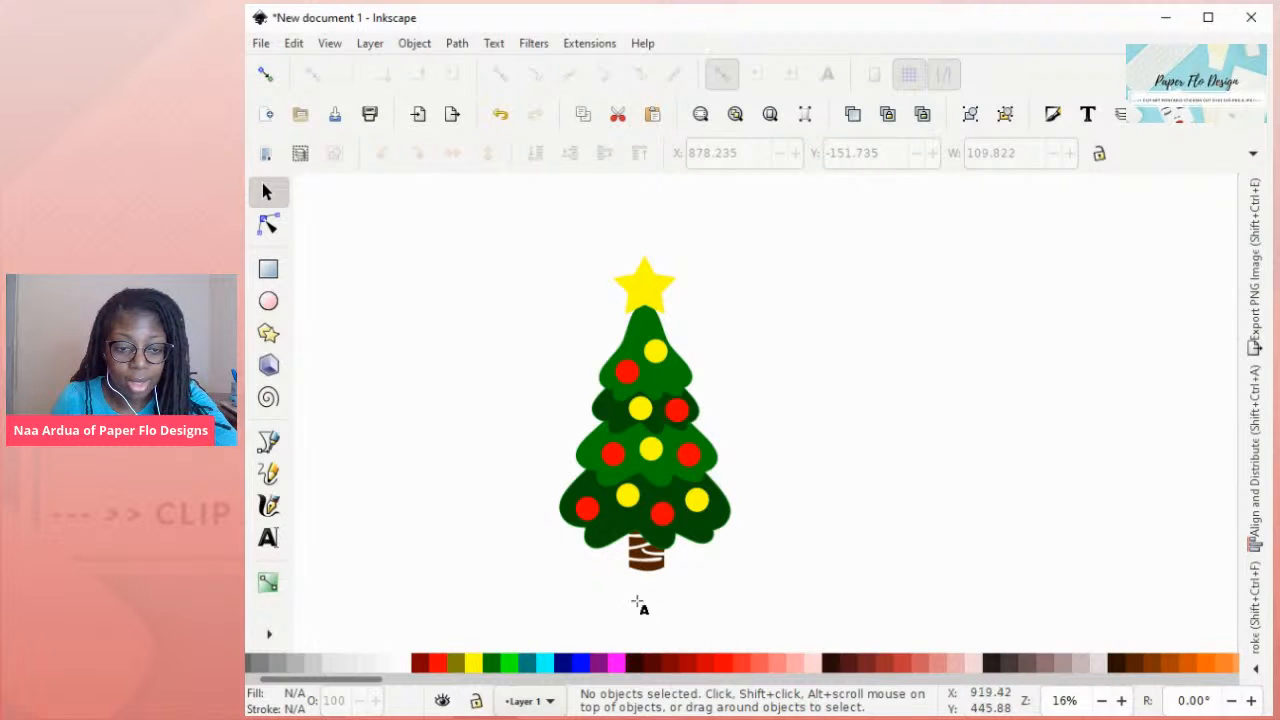
key("t")
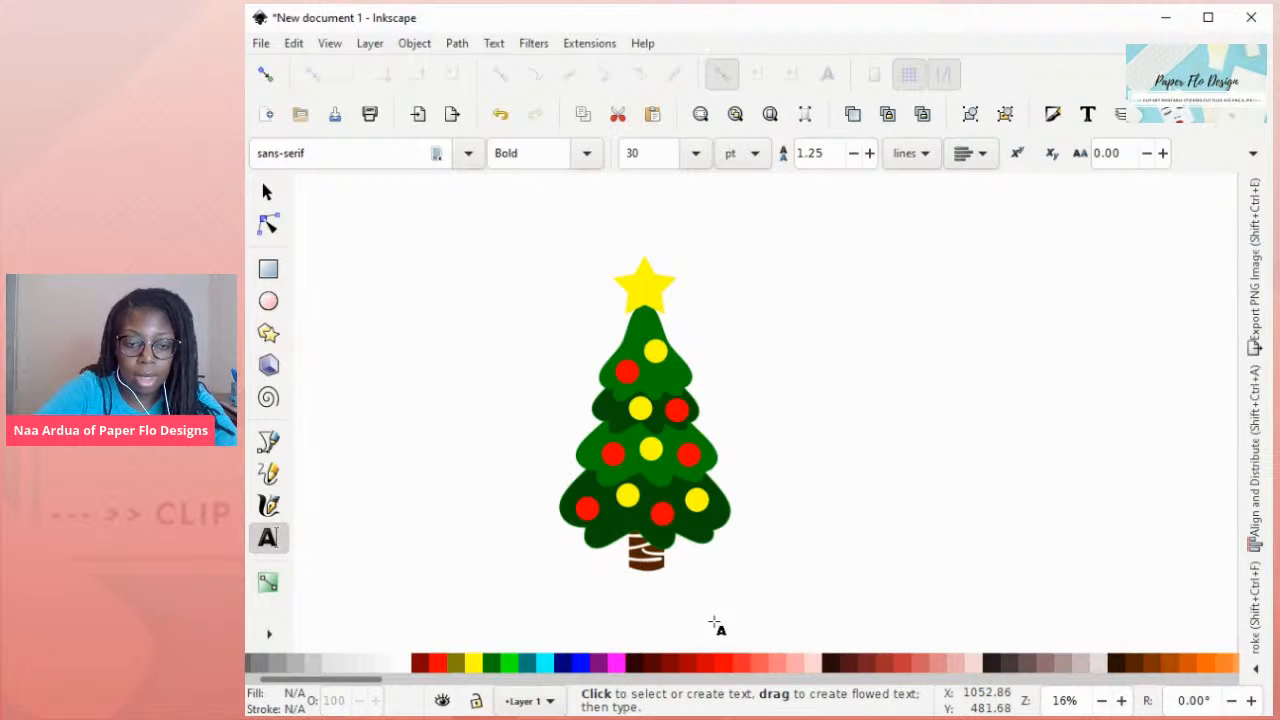
left_click(735, 572)
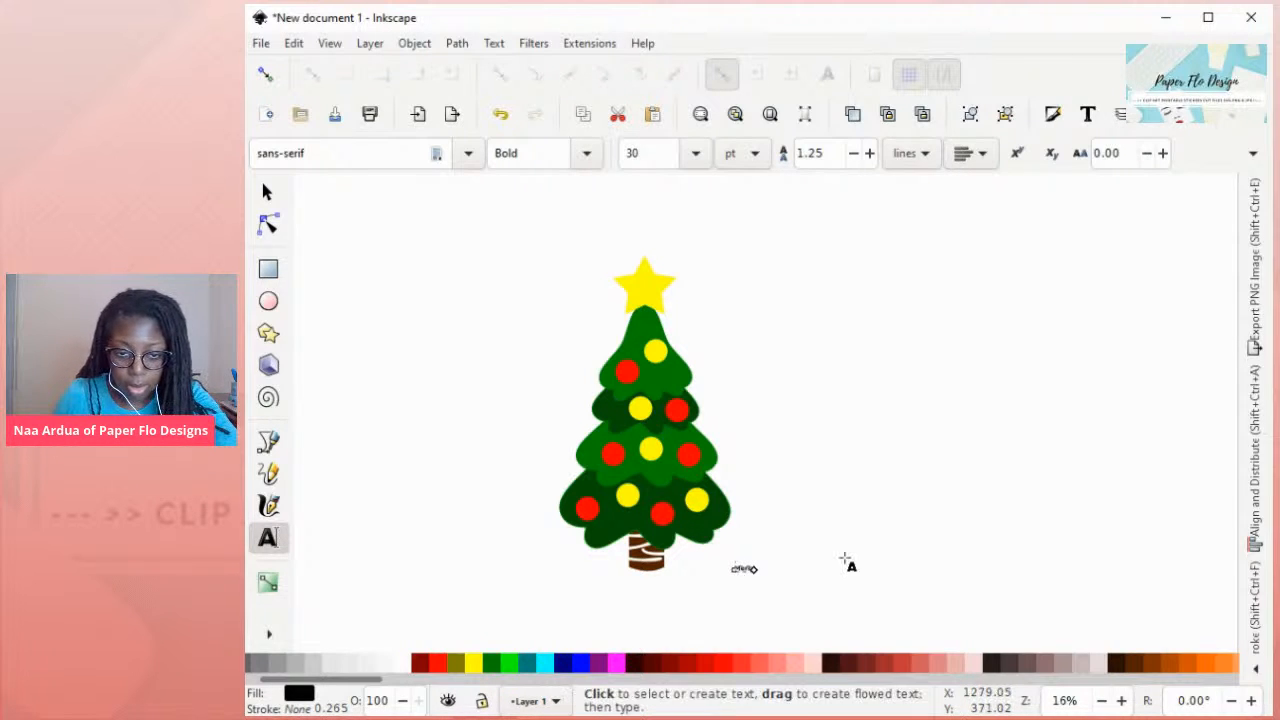
- Add a separate text "Christmas" below "Merry" and fill it with green
scroll(770, 590, "up", 5, "ctrl")
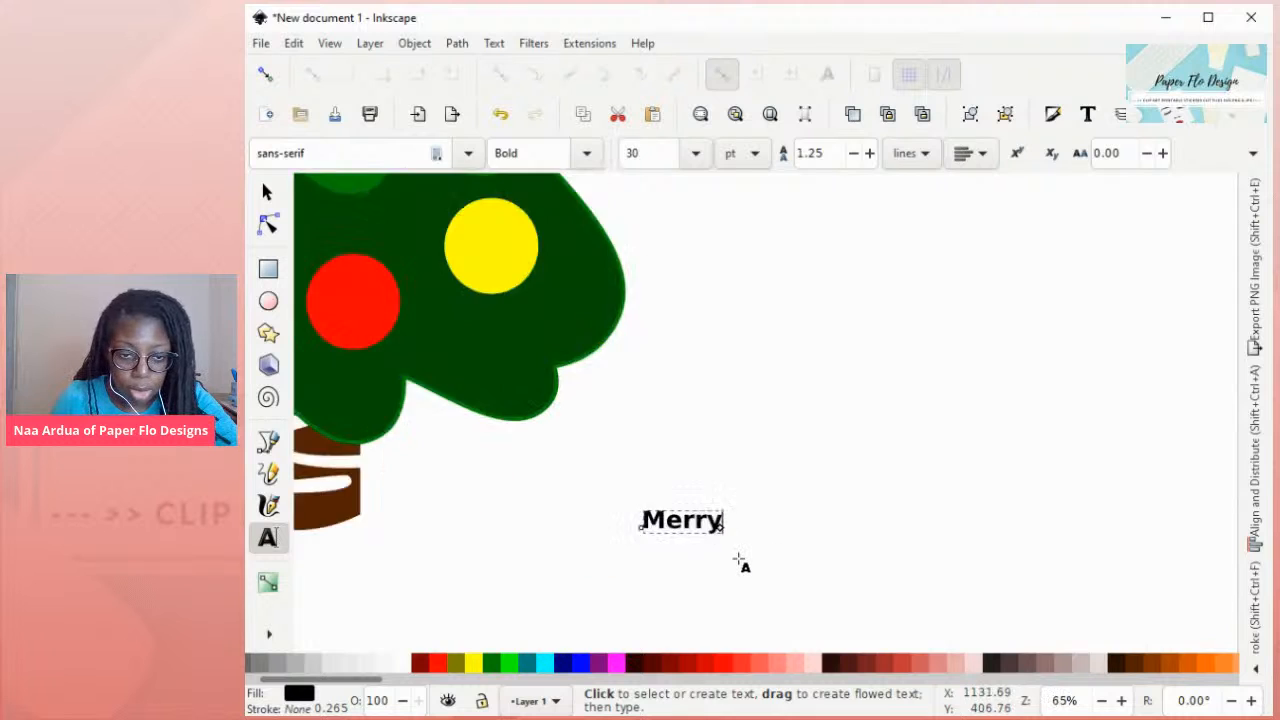
left_click(660, 579)
type("CHrius")
key("BackSpace")
key("BackSpace")
key("BackSpace")
key("BackSpace")
key("BackSpace")
type("h")
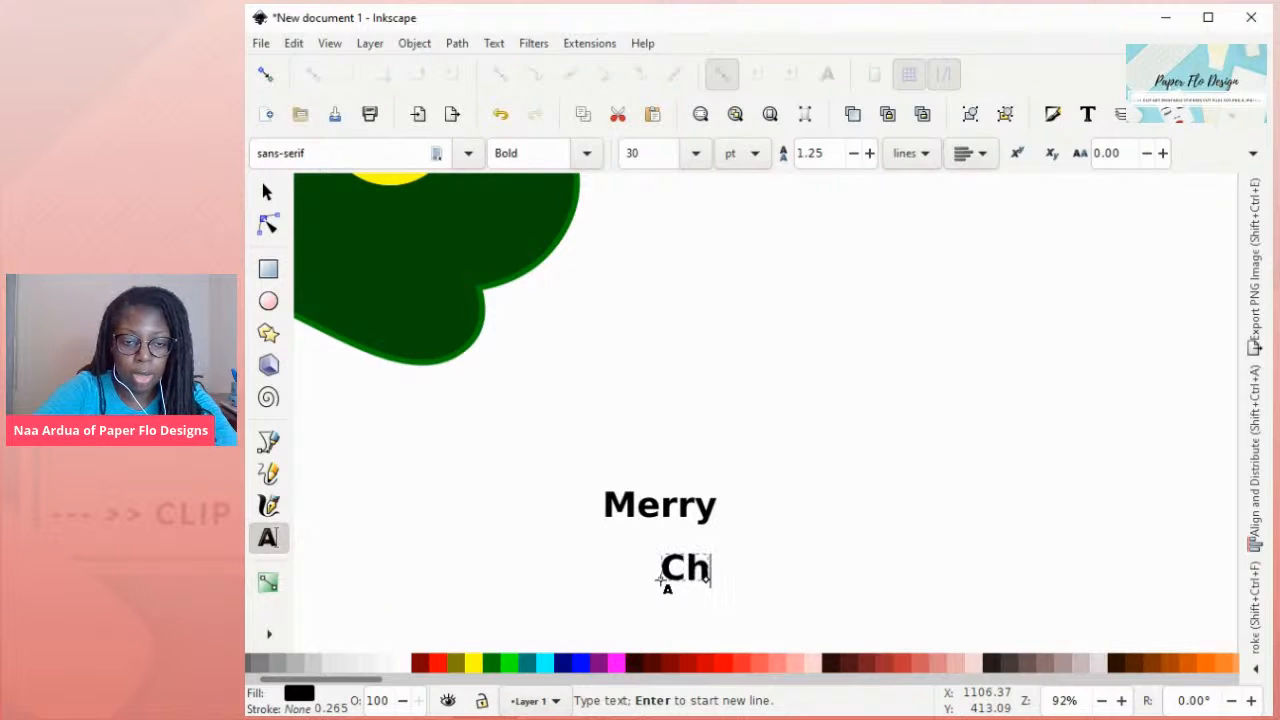
type("ris")
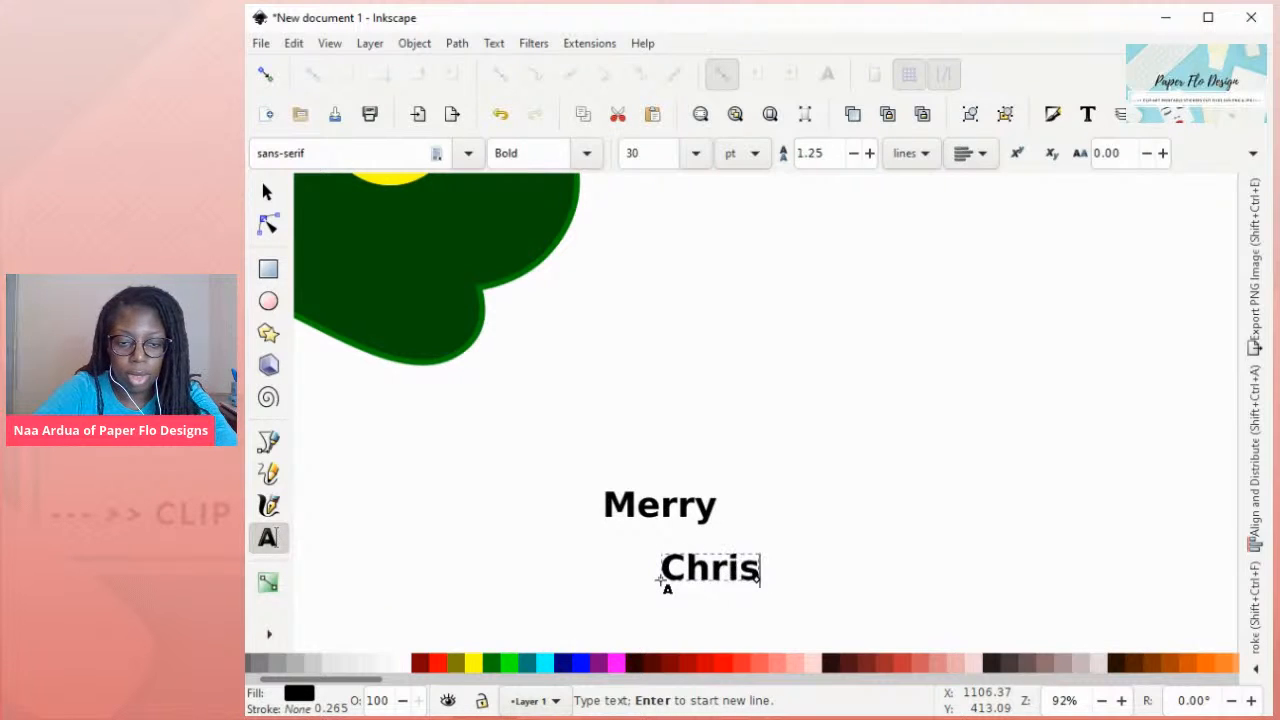
type("tmas")
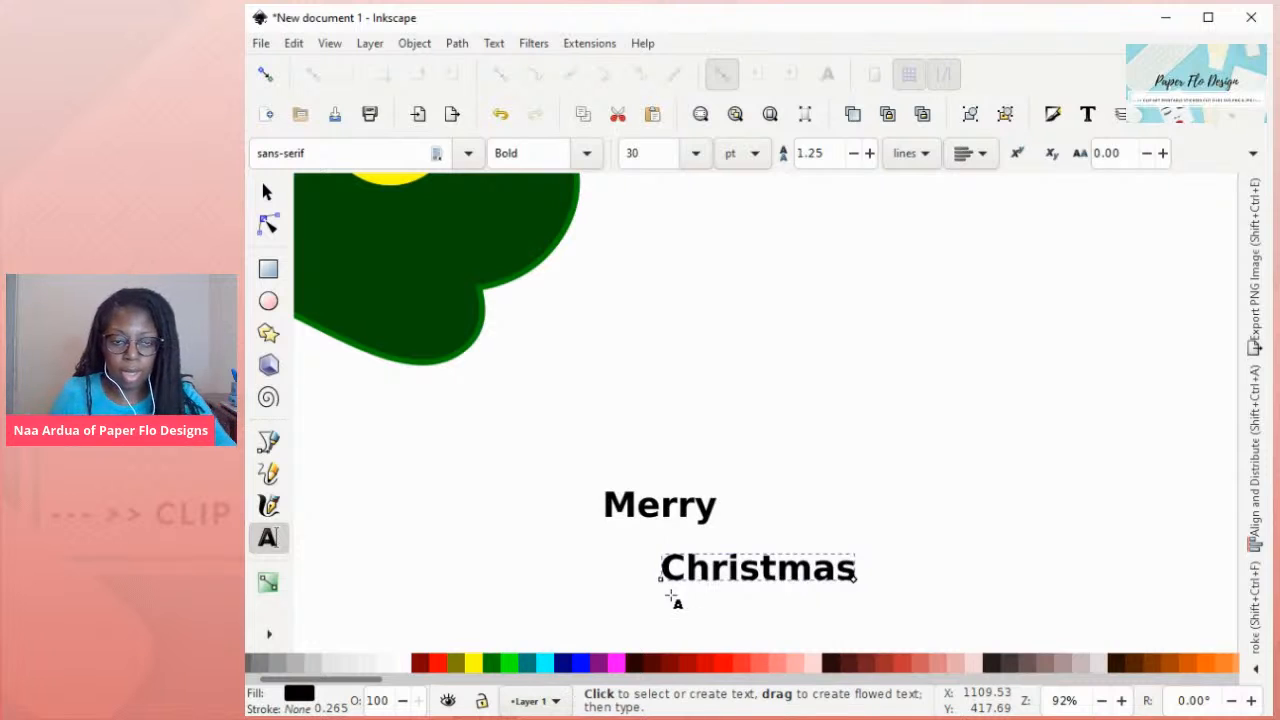
left_click(493, 670)
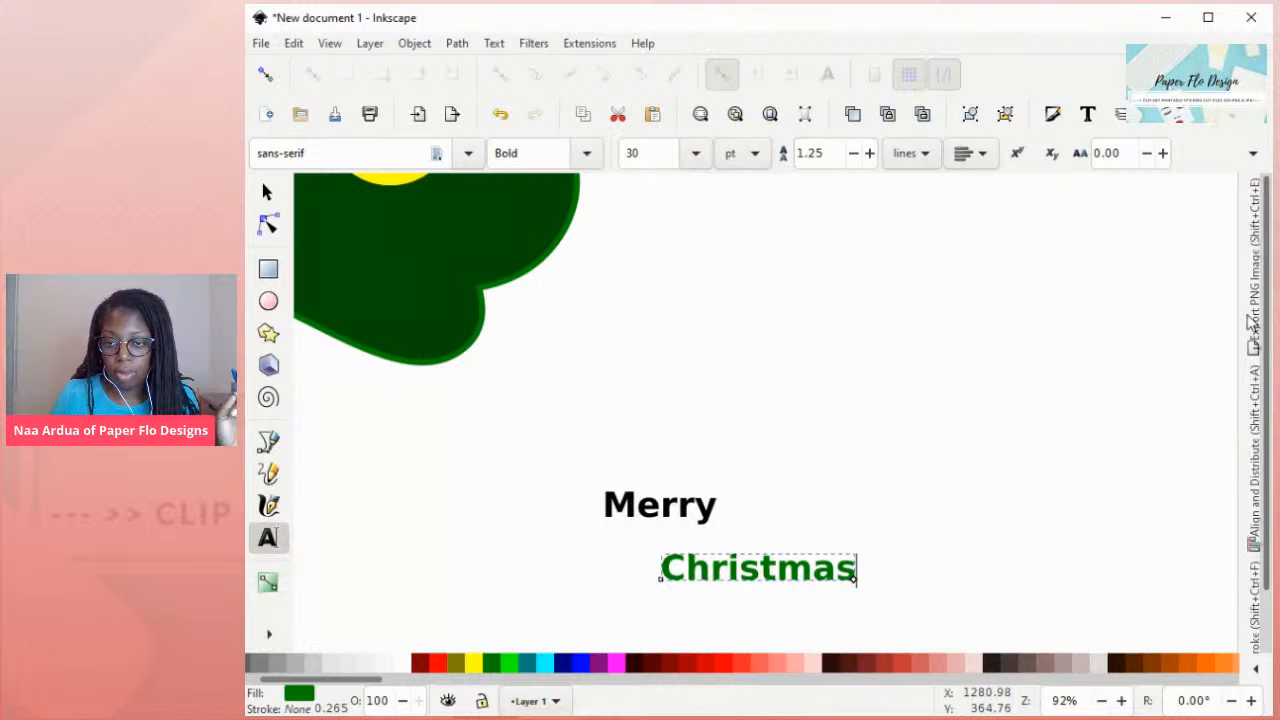
- Set the "Christmas" text to the Freestyle Script font at 99 pt
key("ctrl+shift+t")
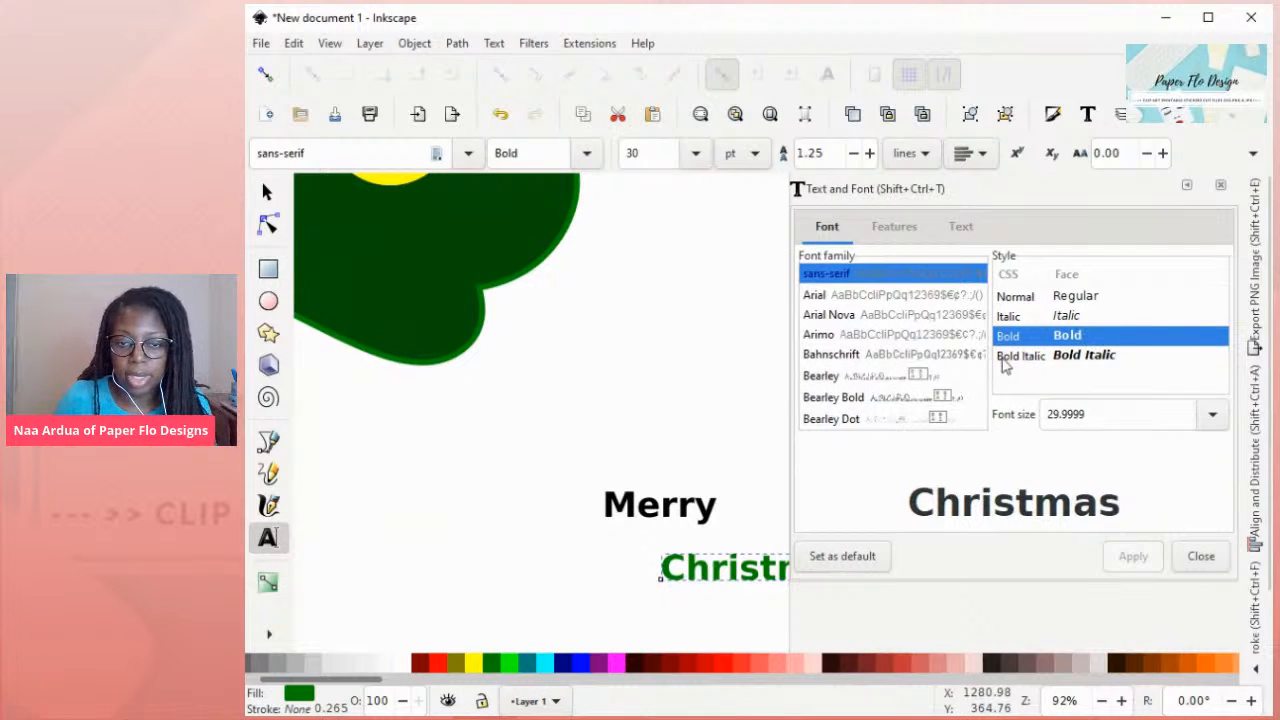
scroll(965, 385, "down", 1)
scroll(963, 384, "down", 3)
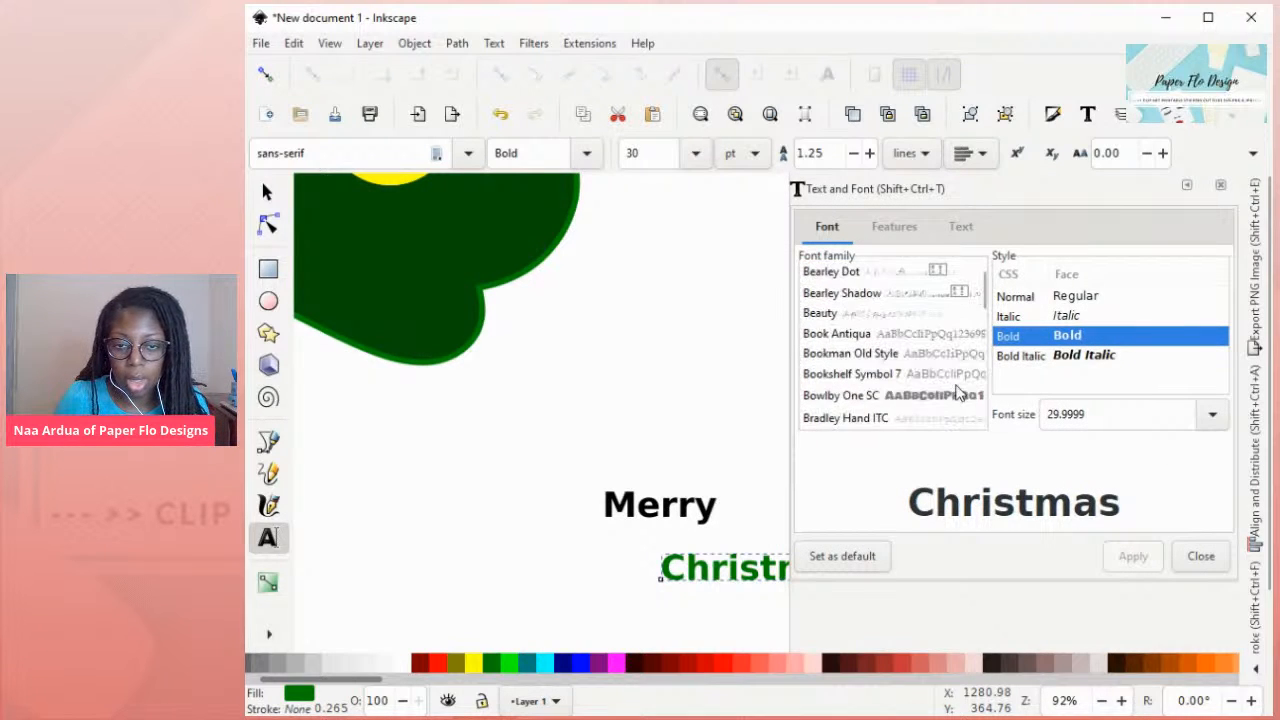
scroll(900, 376, "up", 4)
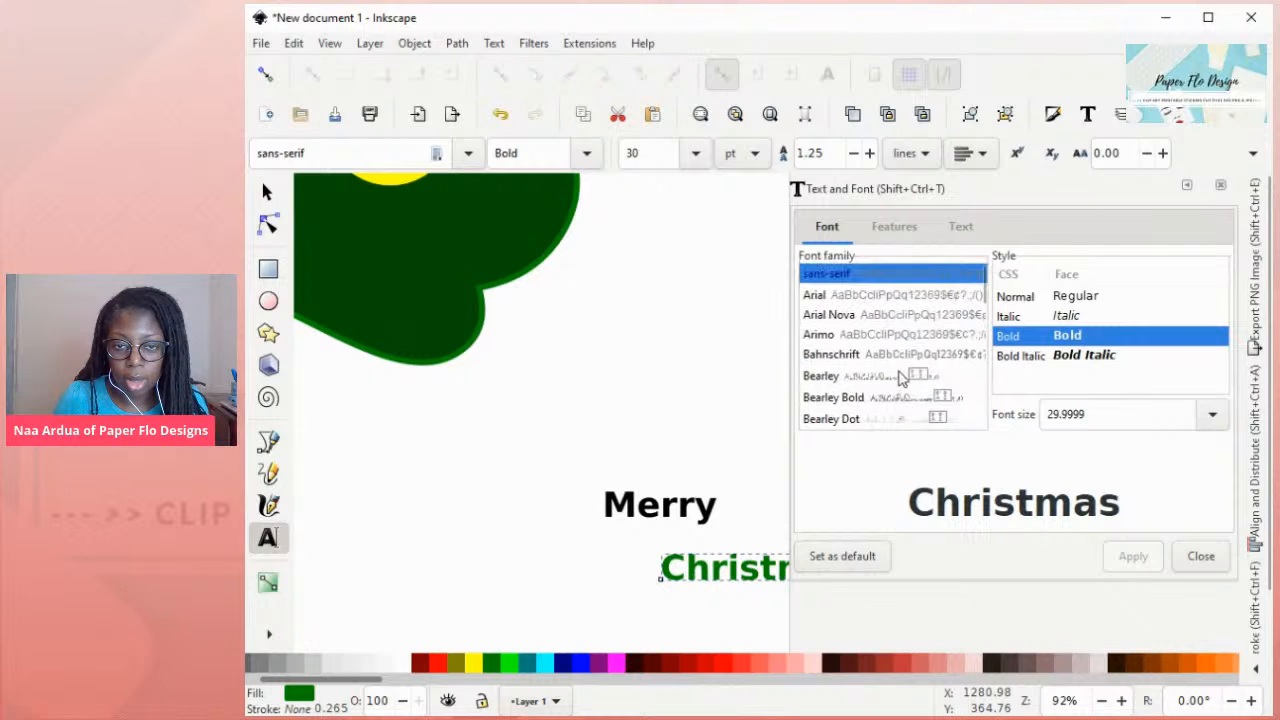
scroll(901, 372, "down", 1)
scroll(905, 340, "down", 1)
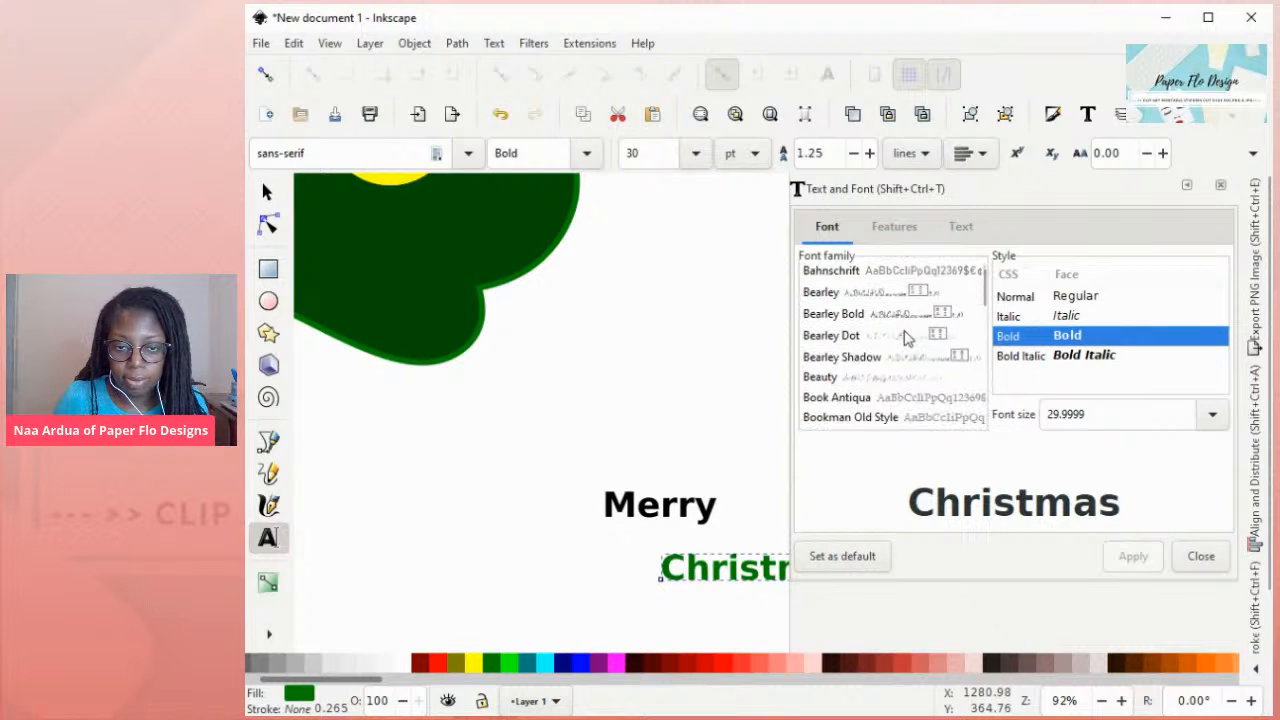
scroll(905, 338, "down", 2)
scroll(888, 370, "down", 5)
scroll(900, 380, "down", 2)
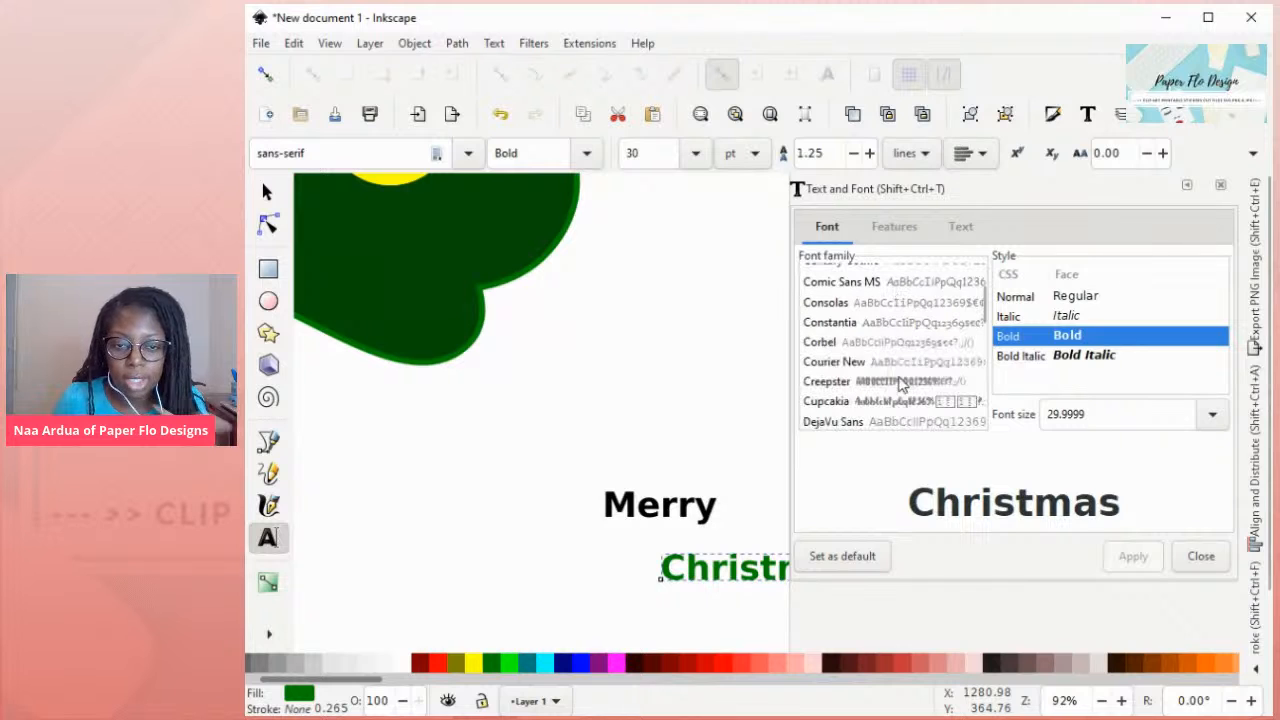
scroll(870, 390, "down", 2)
scroll(905, 360, "up", 5)
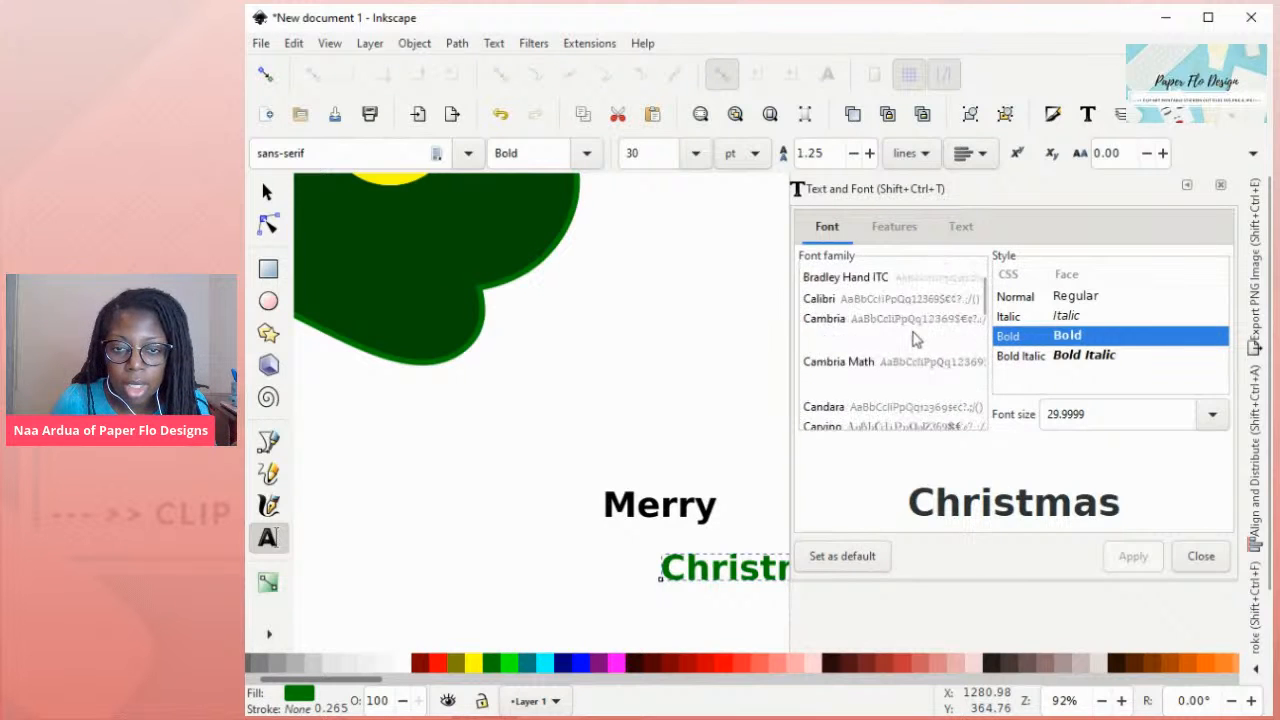
scroll(925, 333, "up", 5)
scroll(930, 340, "down", 6)
scroll(940, 380, "down", 2)
scroll(940, 379, "down", 3)
scroll(940, 379, "down", 1)
scroll(940, 380, "down", 2)
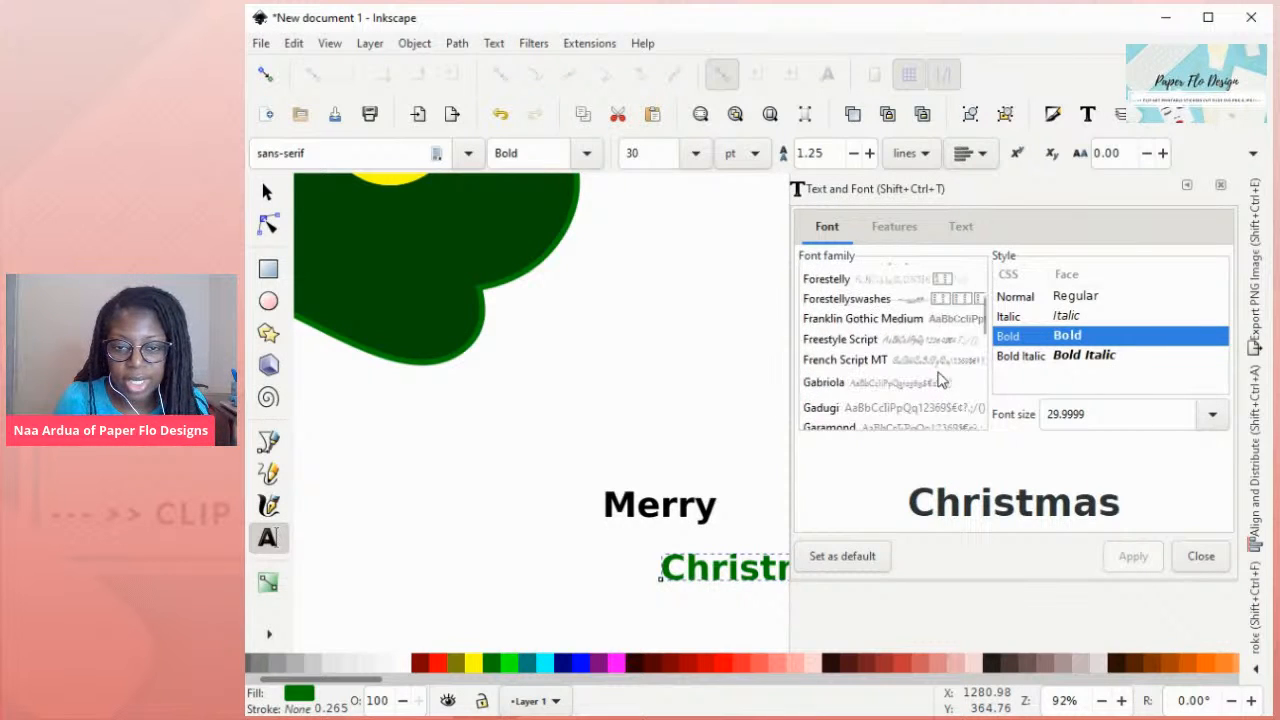
scroll(940, 380, "down", 1)
left_click(935, 312)
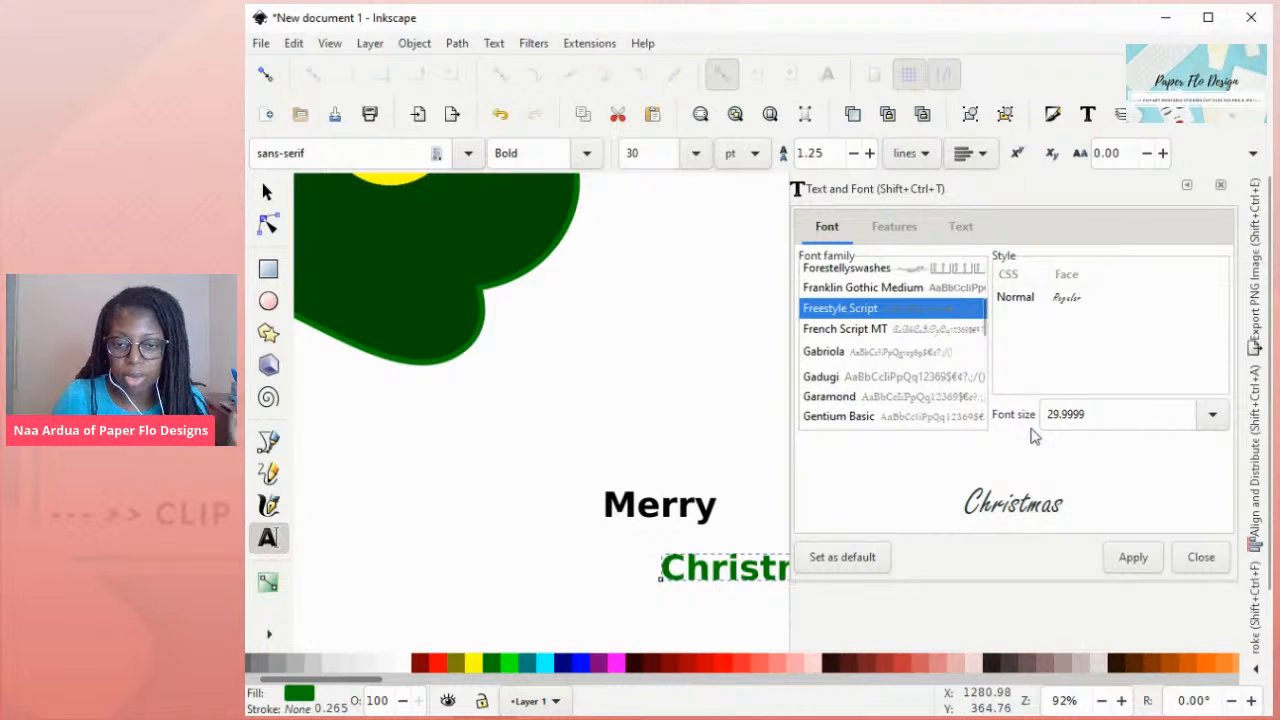
left_click_drag(1131, 409, 952, 405)
type("99")
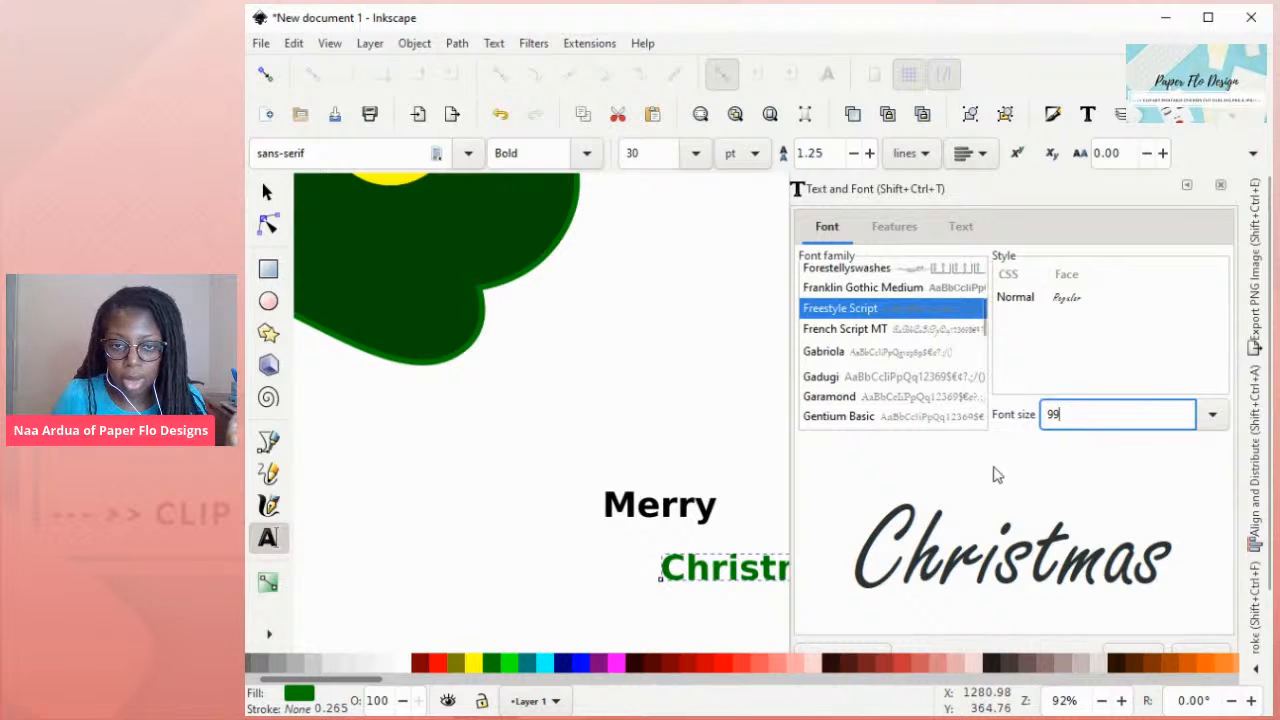
scroll(1065, 500, "down", 2)
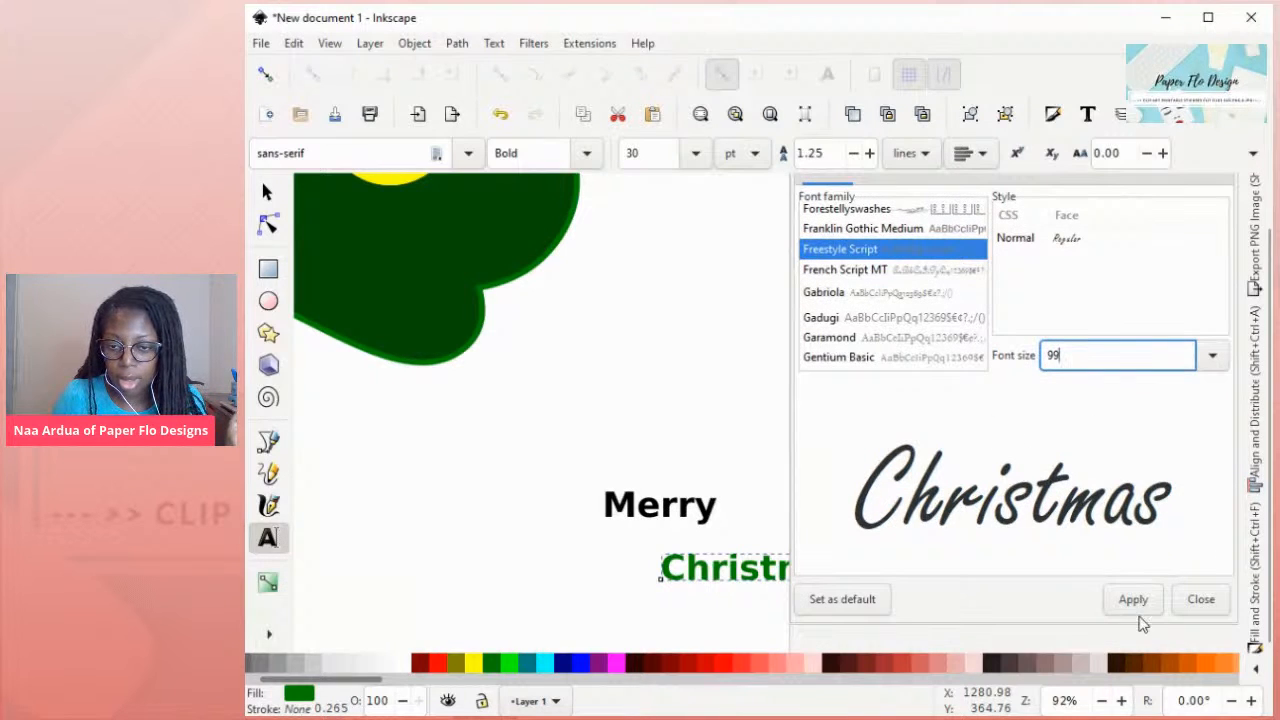
left_click(1133, 599)
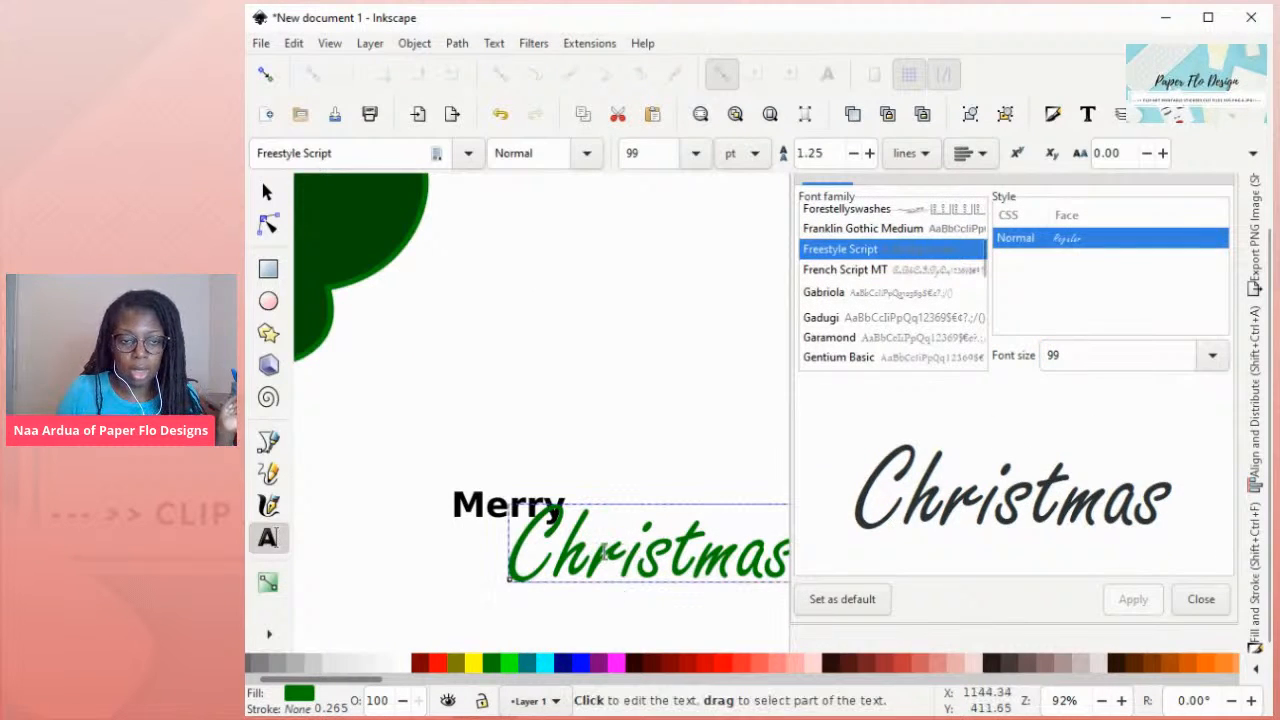
- Fill the "Merry" text with red (#FF0000) and set it to Freestyle Script at 99 pt
key("F1")
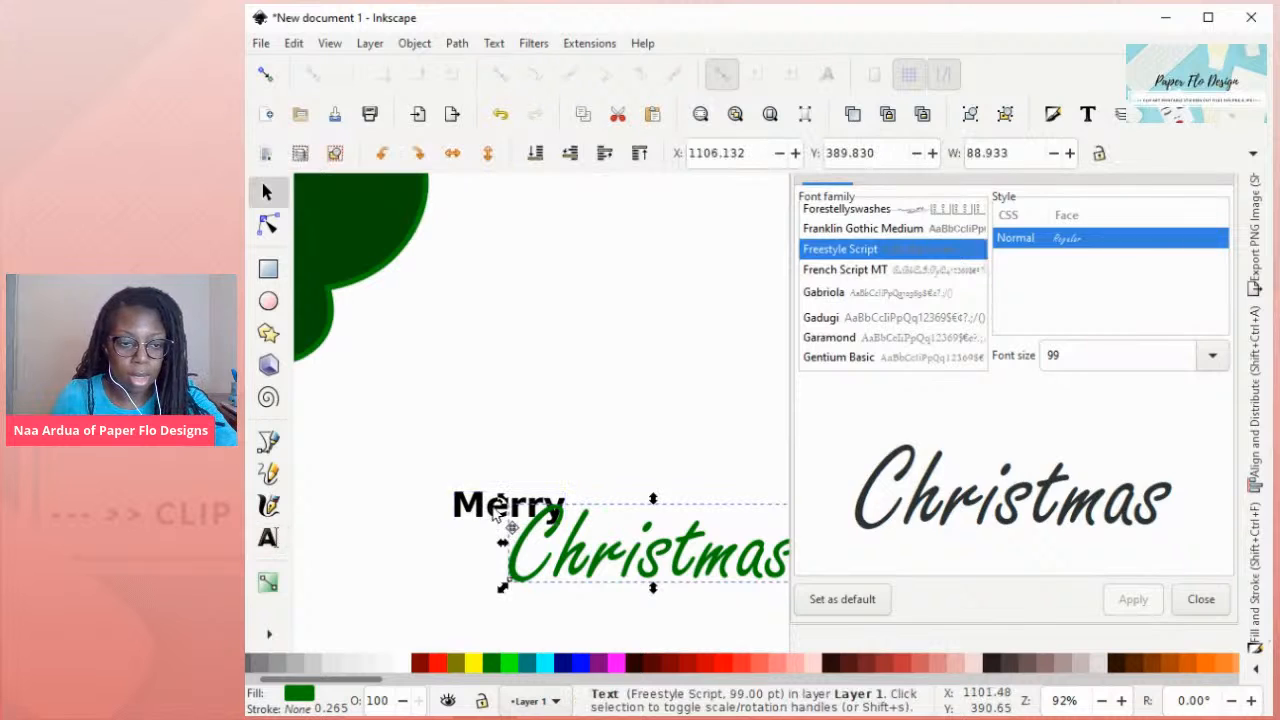
left_click(464, 503)
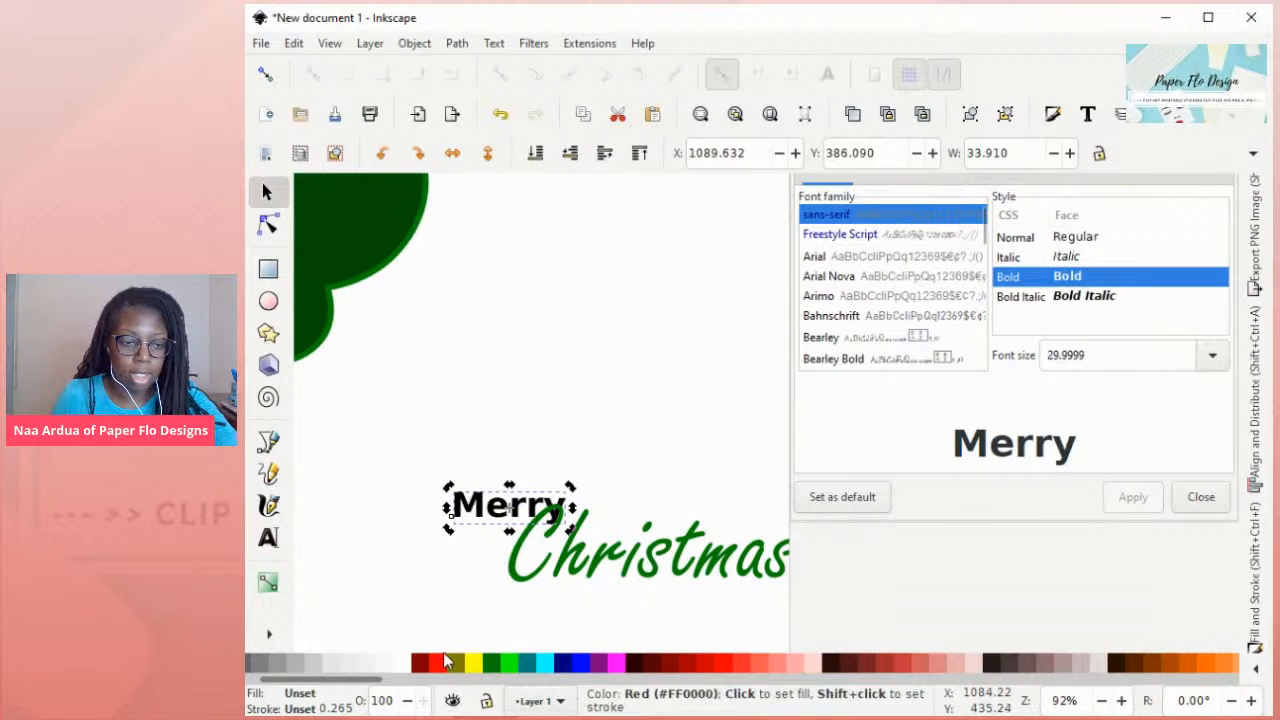
left_click(444, 662)
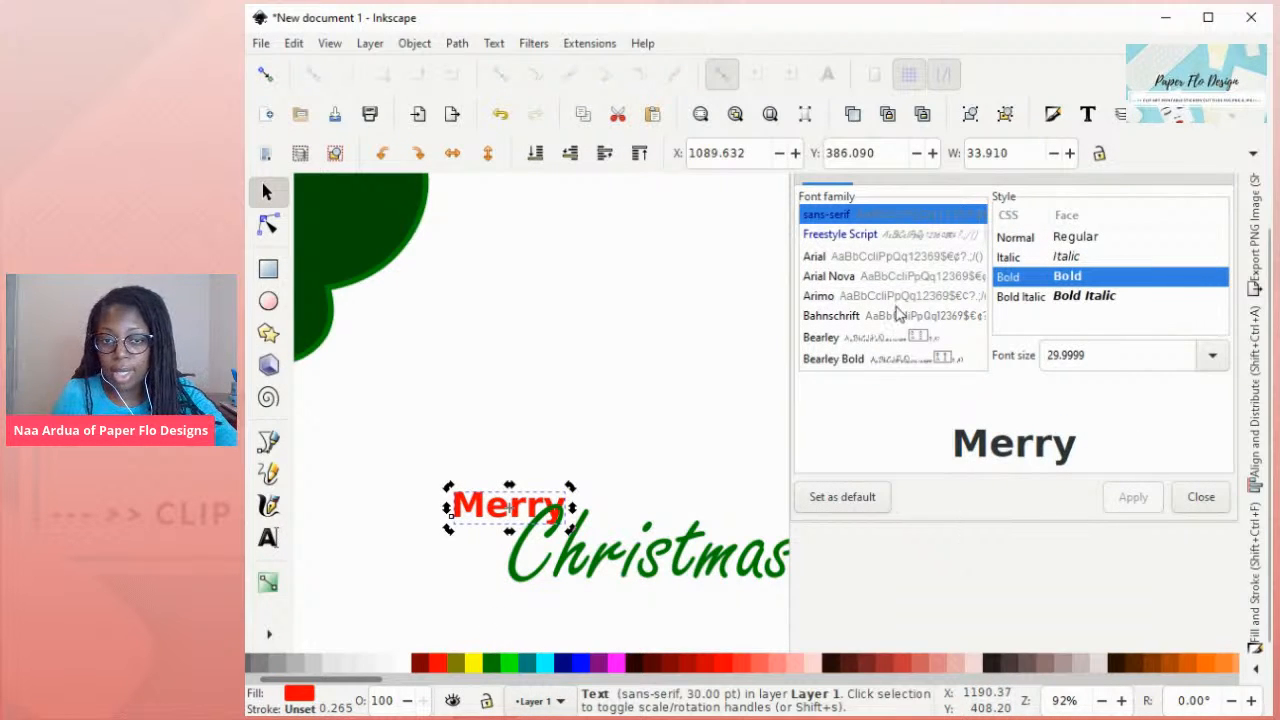
left_click(849, 236)
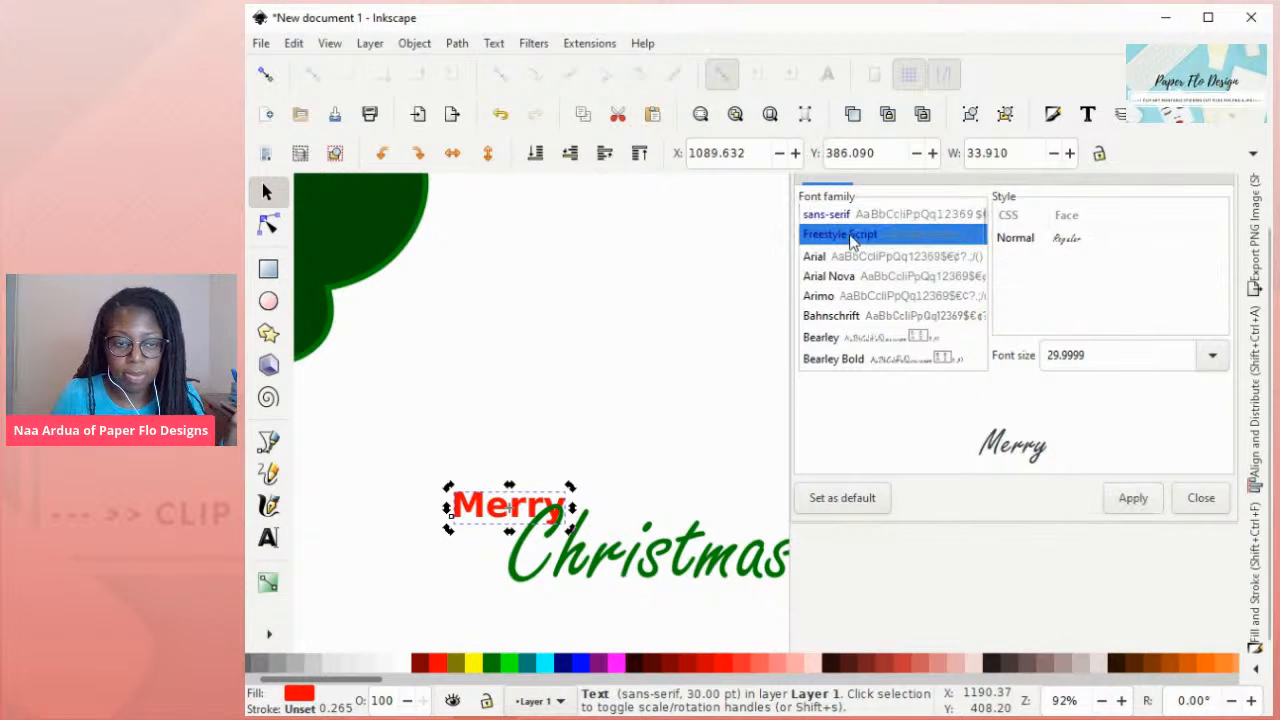
left_click_drag(1082, 356, 988, 360)
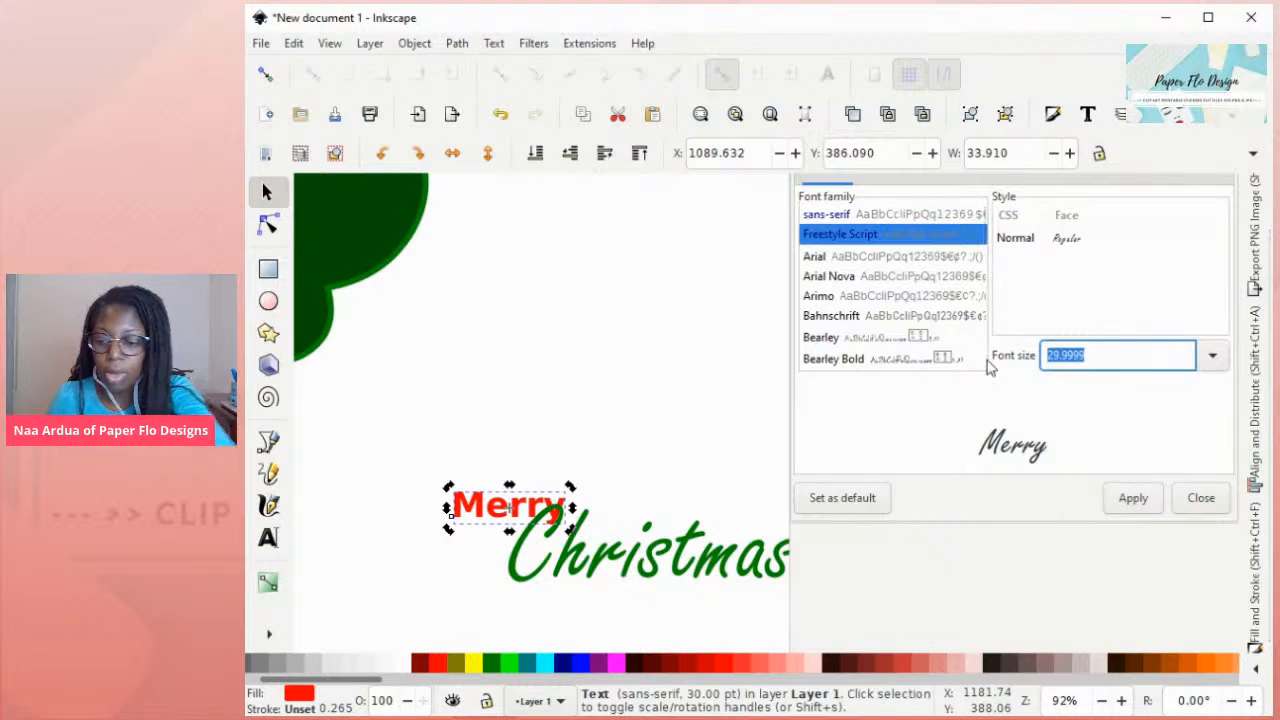
type("99")
left_click(1133, 603)
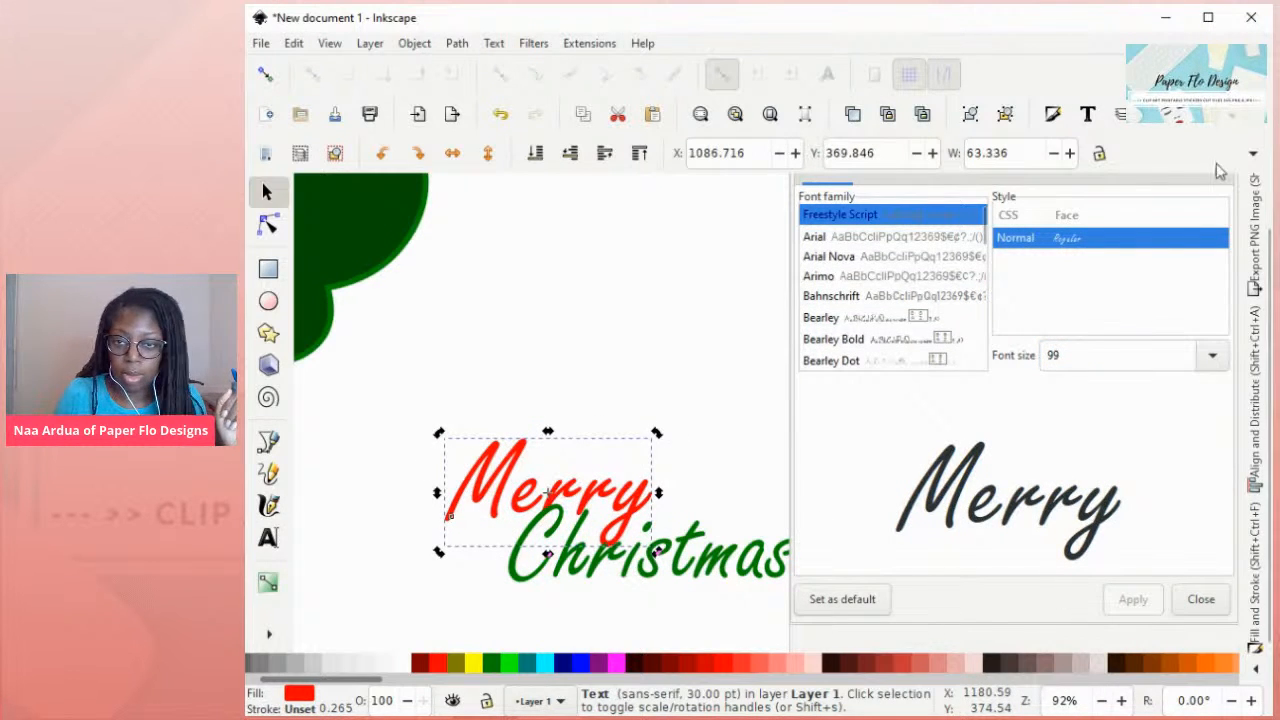
scroll(1163, 249, "up", 2)
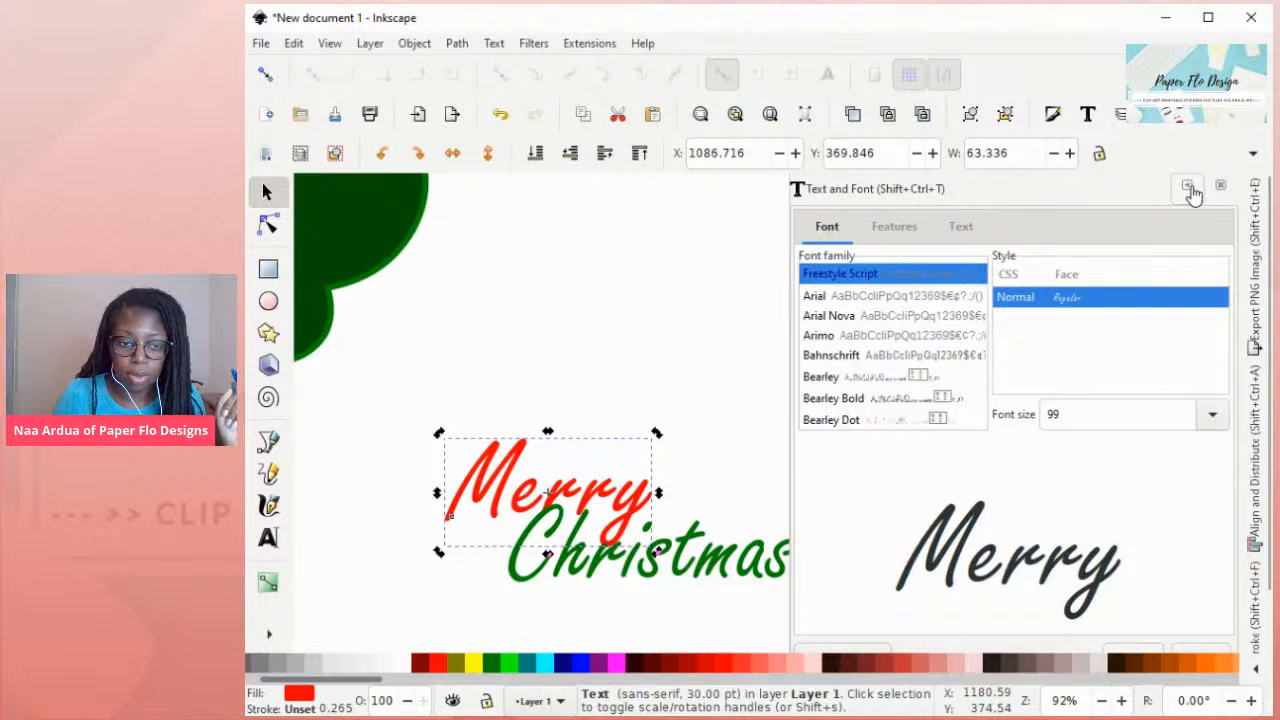
left_click(1191, 188)
- Move "Merry" just below the left of the tree trunk and "Christmas" lower to its right
scroll(798, 500, "down", 3, "ctrl")
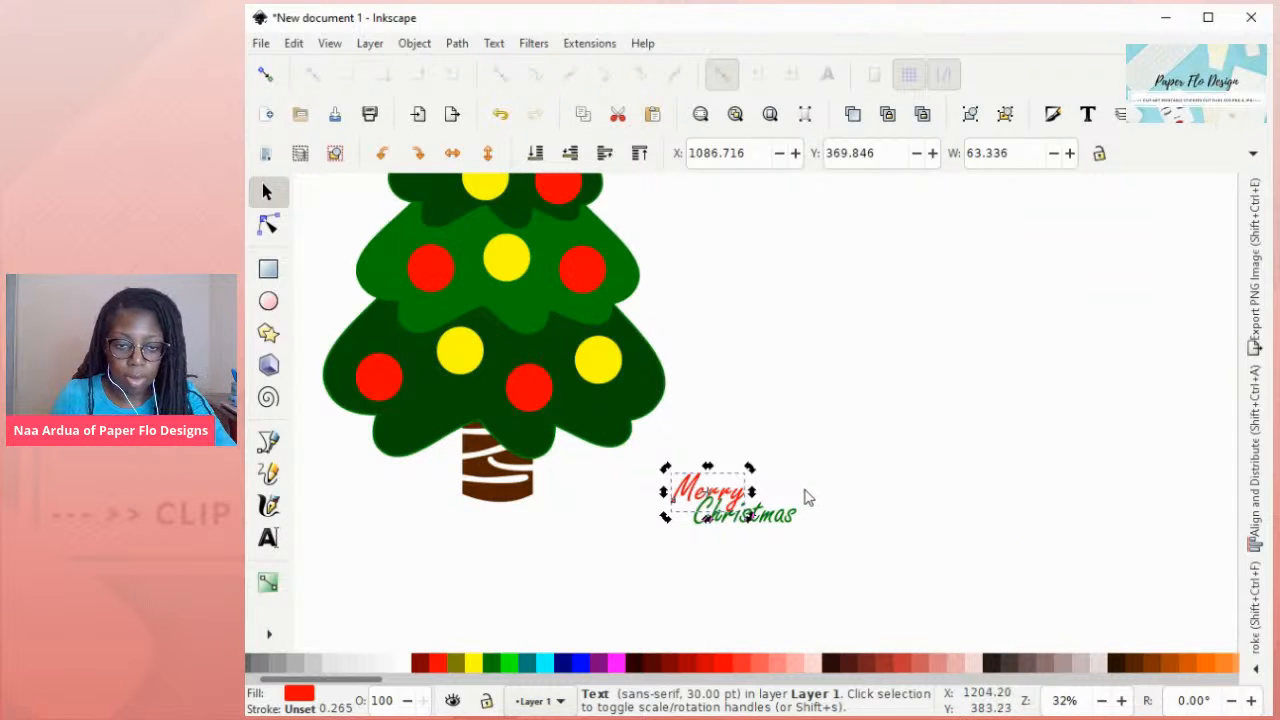
left_click_drag(698, 492, 424, 533)
left_click_drag(757, 524, 594, 615)
scroll(743, 531, "left", 3)
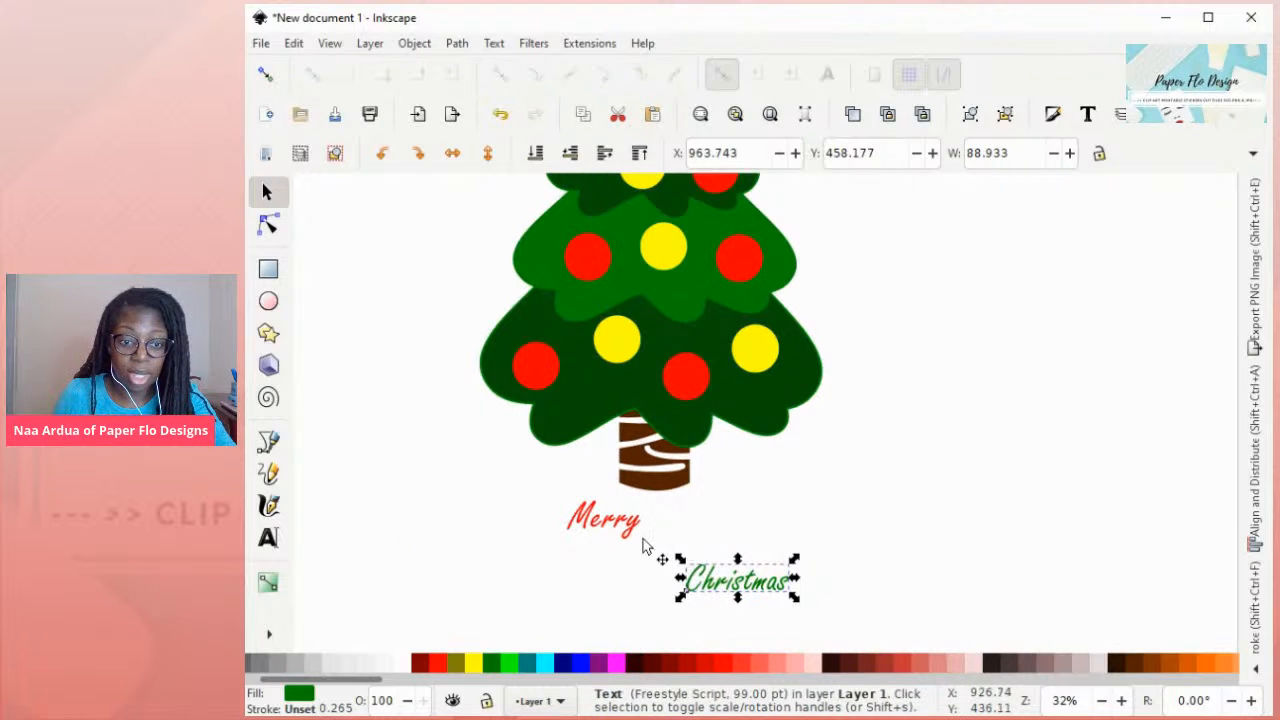
- Enlarge "Merry" to about 140 mm wide and place it beside the lower left of the trunk
left_click(606, 528)
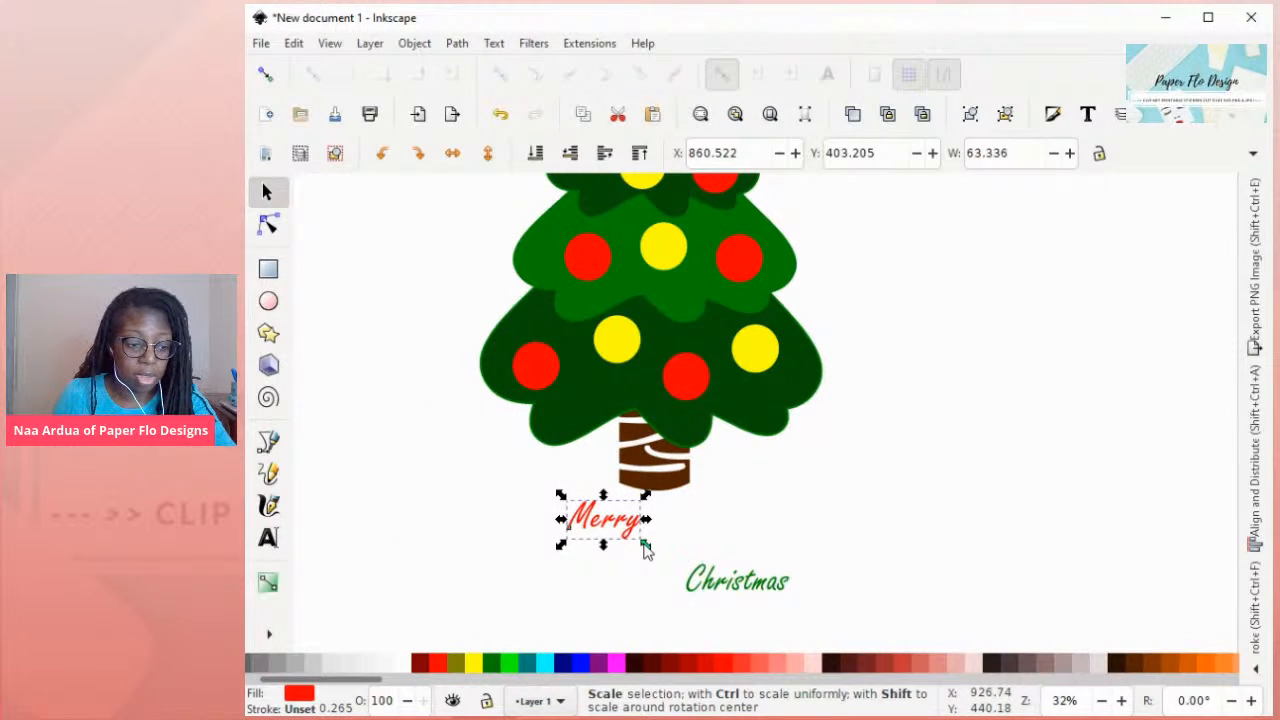
left_click_drag(645, 545, 850, 598)
left_click_drag(625, 552, 528, 532)
- Enlarge "Christmas" to about 279 mm wide and place it beneath "Merry", starting under that word's middle
left_click(755, 588)
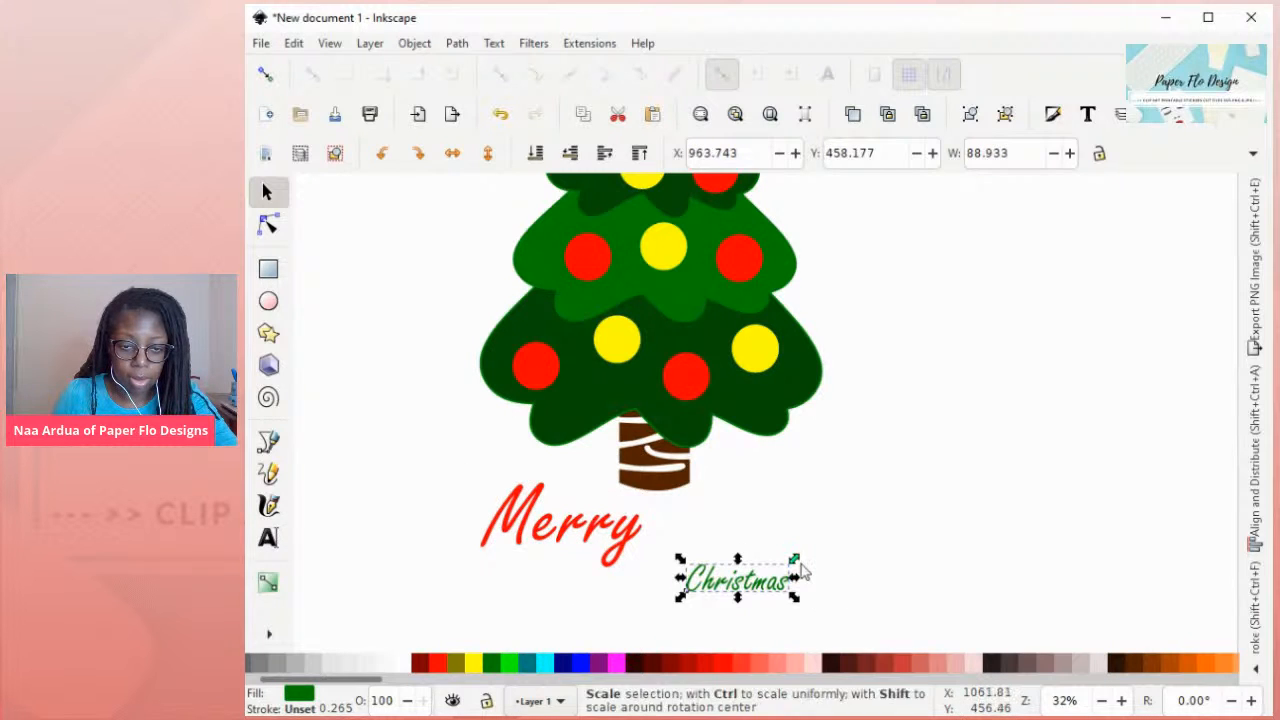
left_click_drag(795, 560, 1015, 445)
left_click_drag(835, 566, 697, 600)
- Enlarge "Merry" further and reposition both words so that "Christmas" sits under the trunk with "Merry" directly above it
left_click(532, 528)
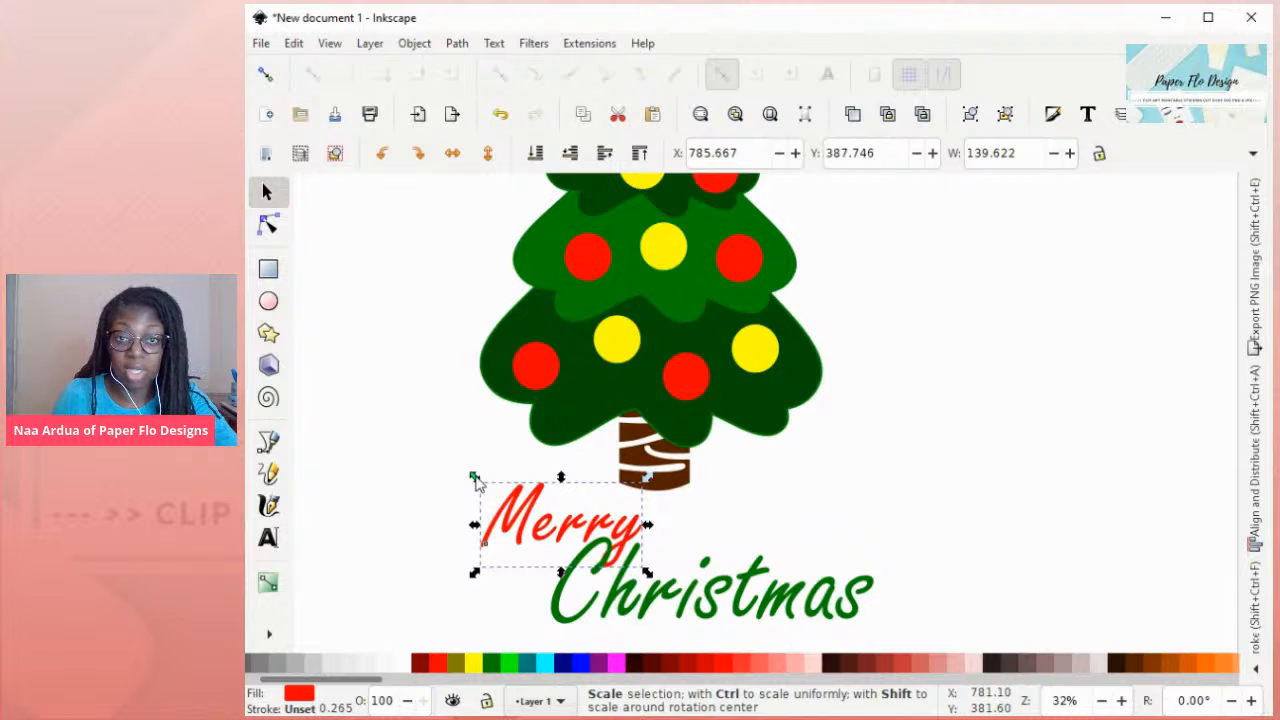
left_click_drag(475, 479, 412, 419)
scroll(834, 494, "down", 1)
left_click_drag(745, 556, 682, 594)
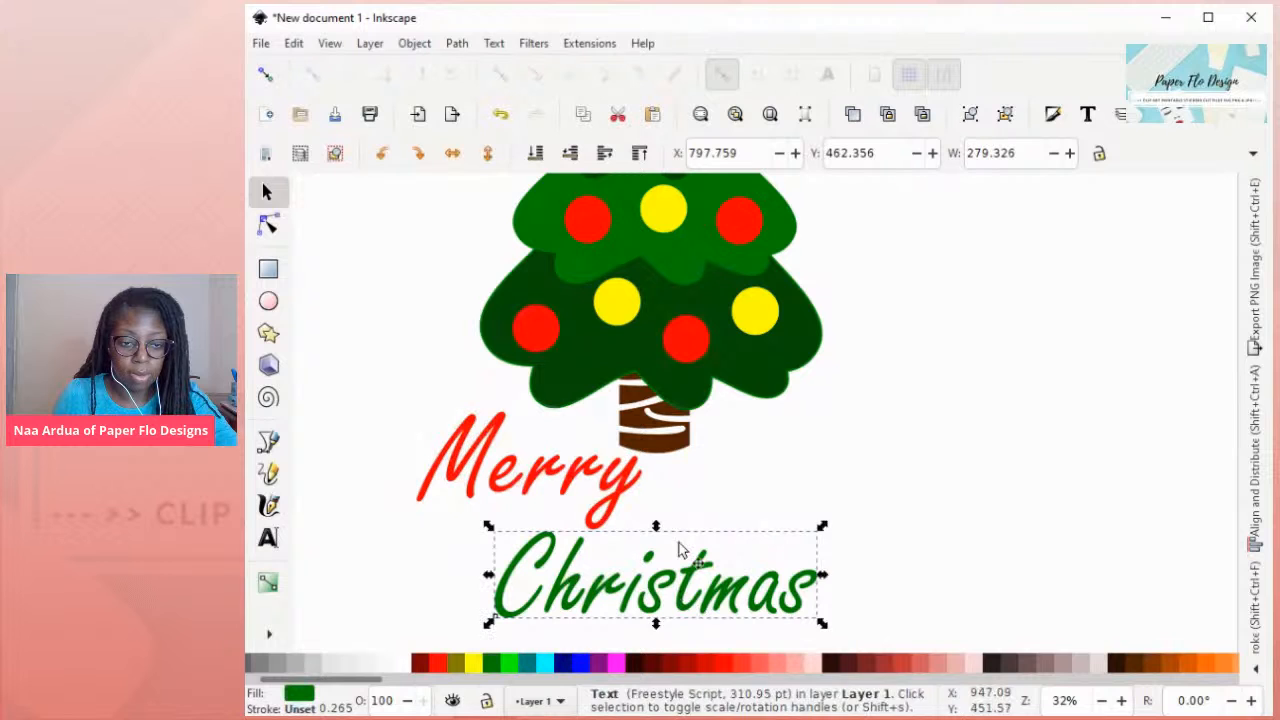
left_click_drag(597, 487, 669, 521)
- Centre "Merry" and "Christmas" on a common vertical axis and move them together directly beneath the trunk
left_click(716, 572, "shift")
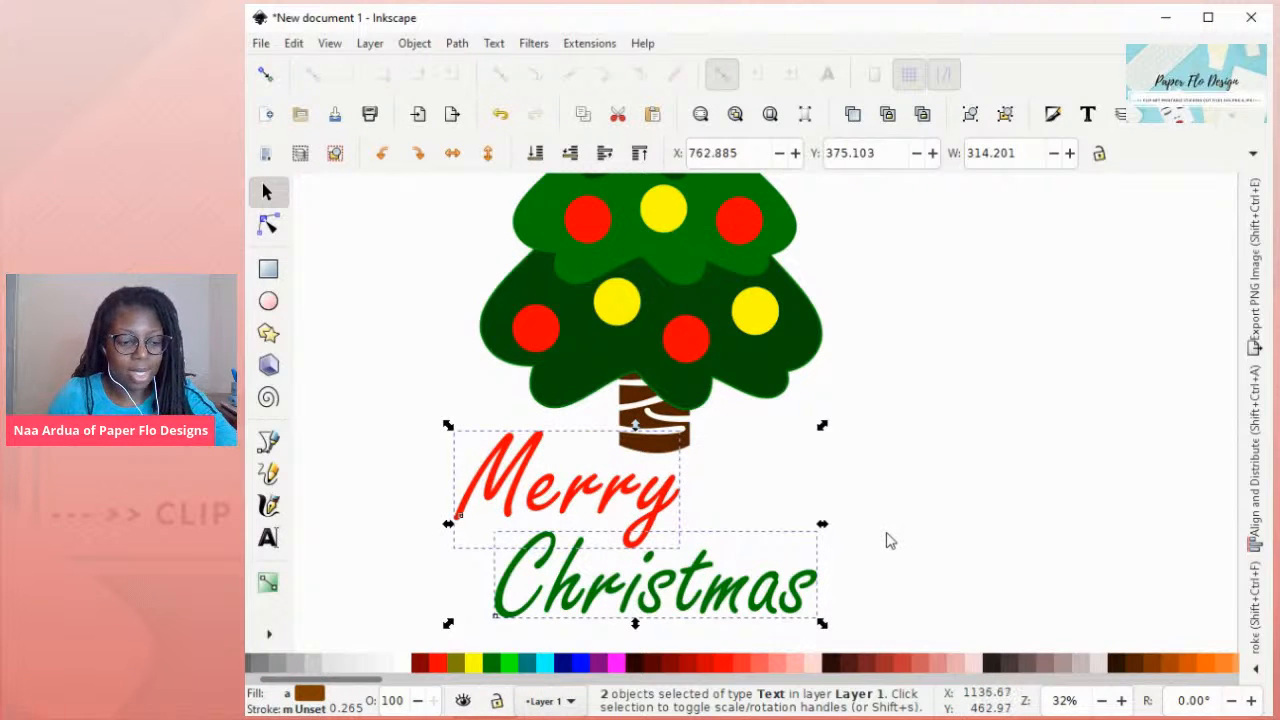
key("ctrl+shift+a")
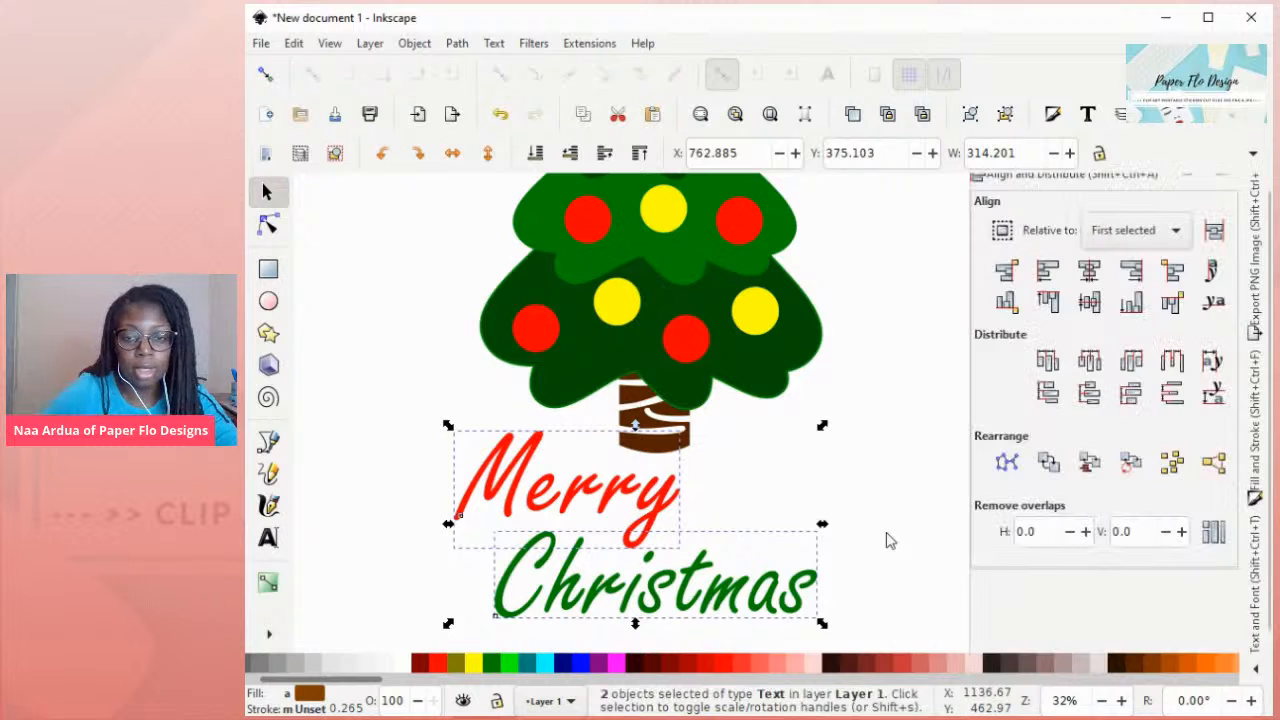
left_click(1089, 270)
left_click_drag(588, 530, 663, 556)
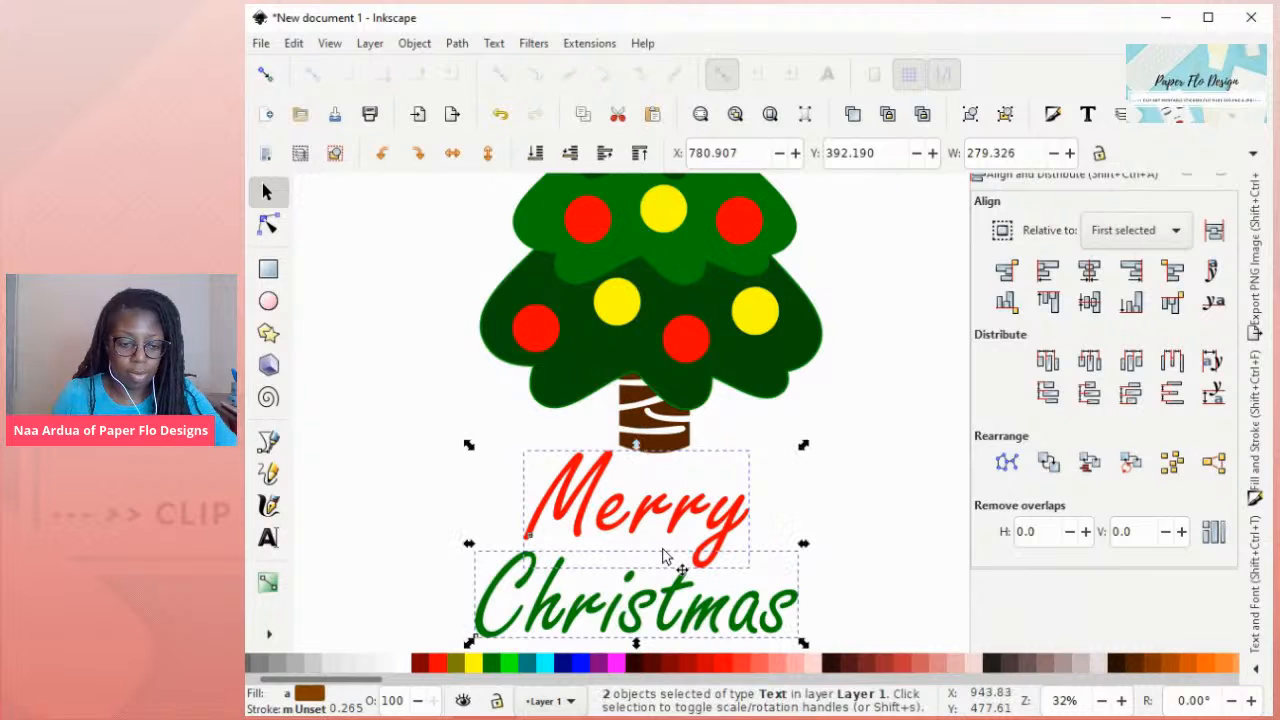
- Group the two words together, and group the tree with its star, ornaments and trunk separately
key("ctrl+g")
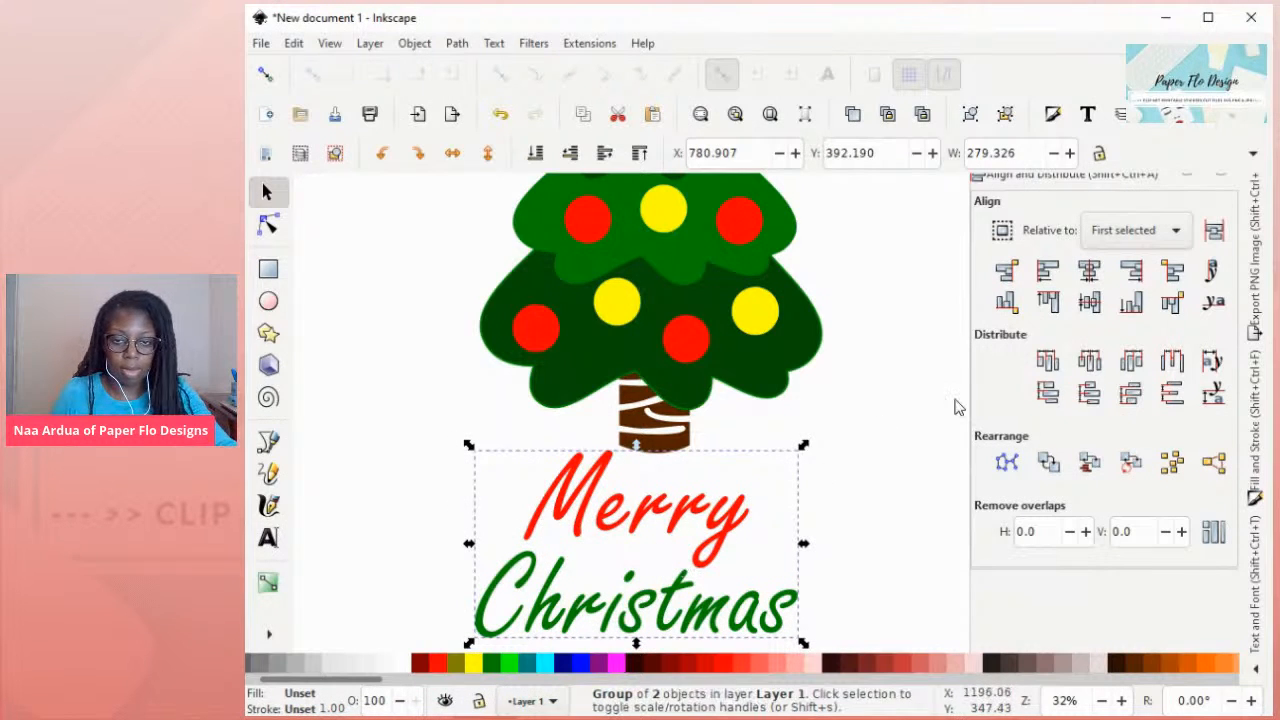
scroll(1198, 196, "up", 1)
left_click(1189, 190)
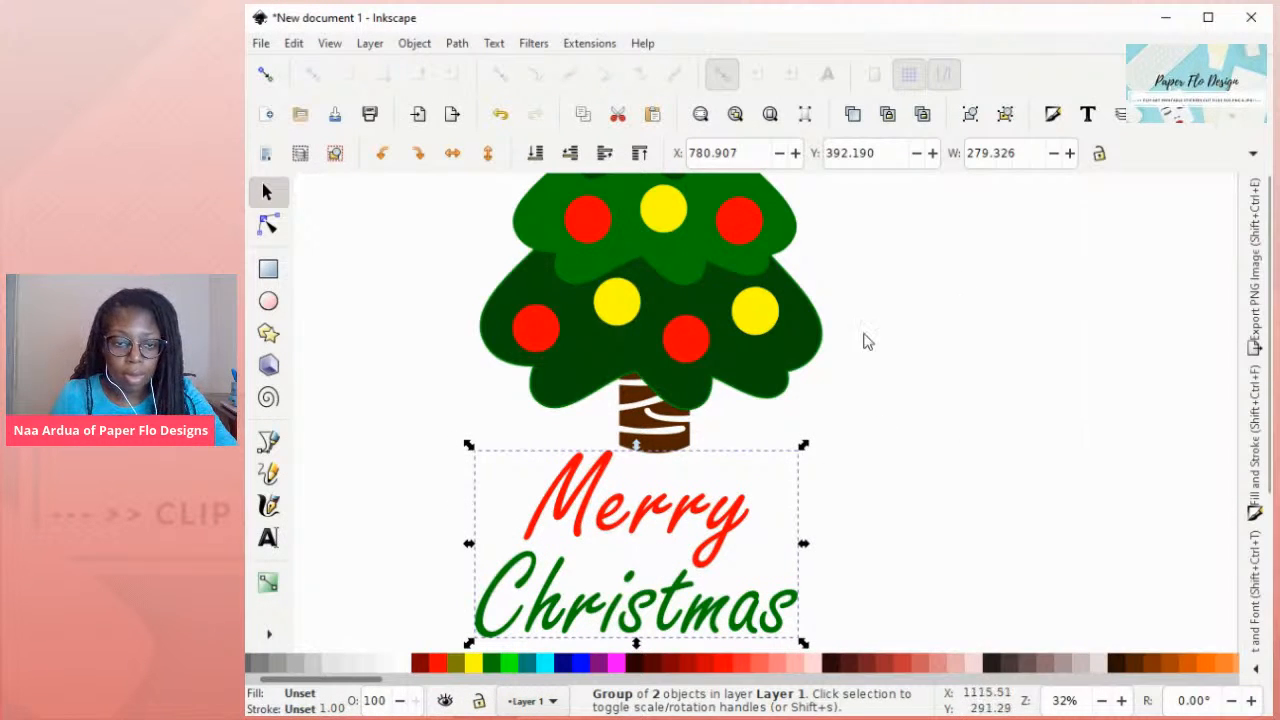
scroll(830, 405, "down", 3, "ctrl")
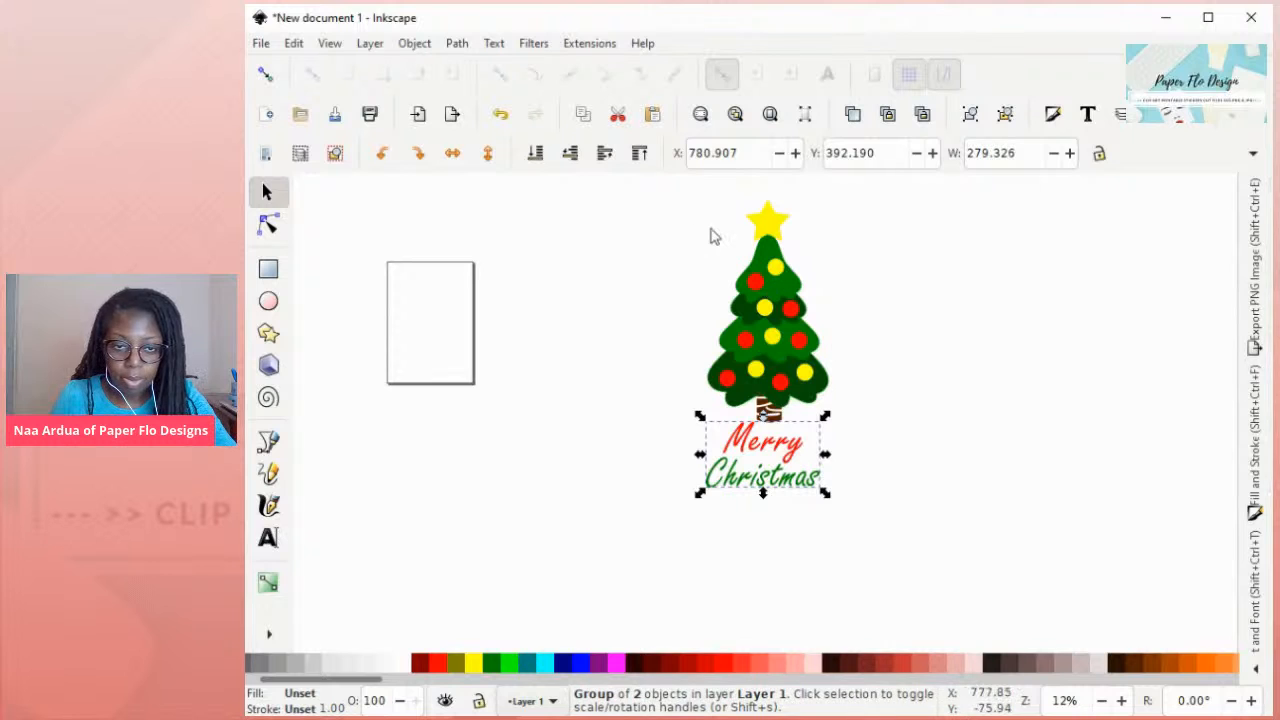
left_click_drag(665, 181, 908, 440)
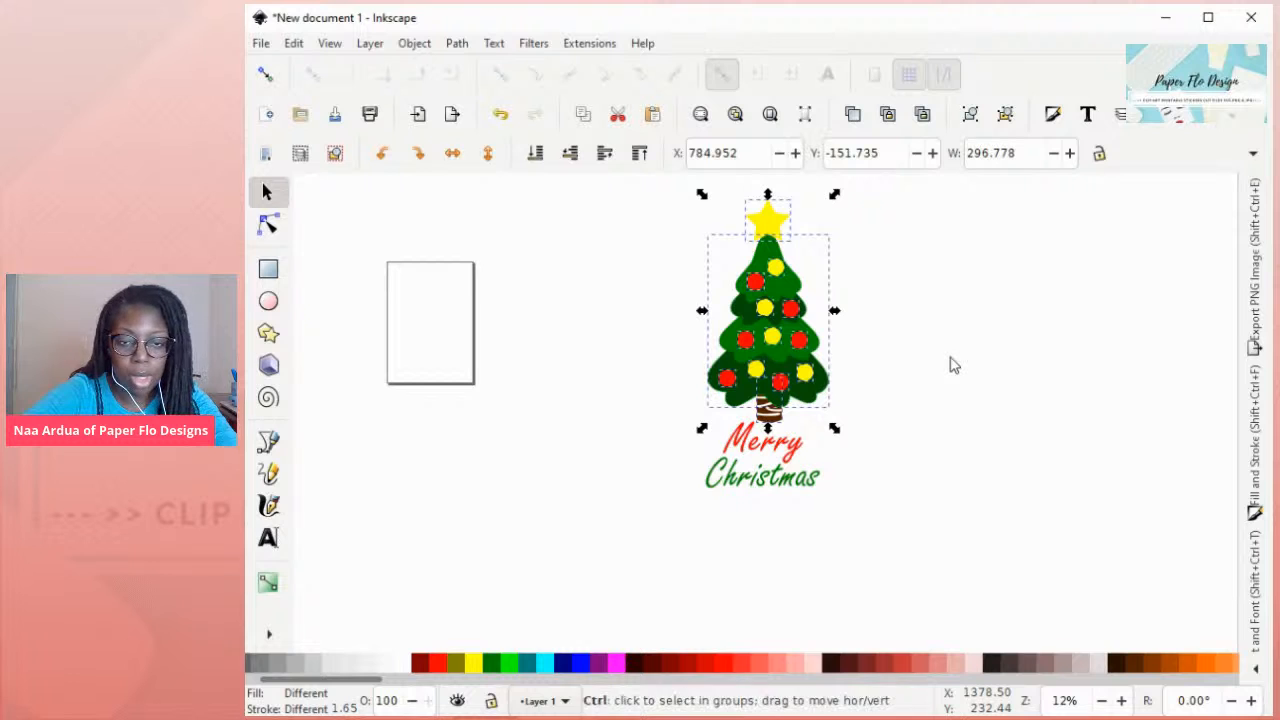
key("ctrl+g")
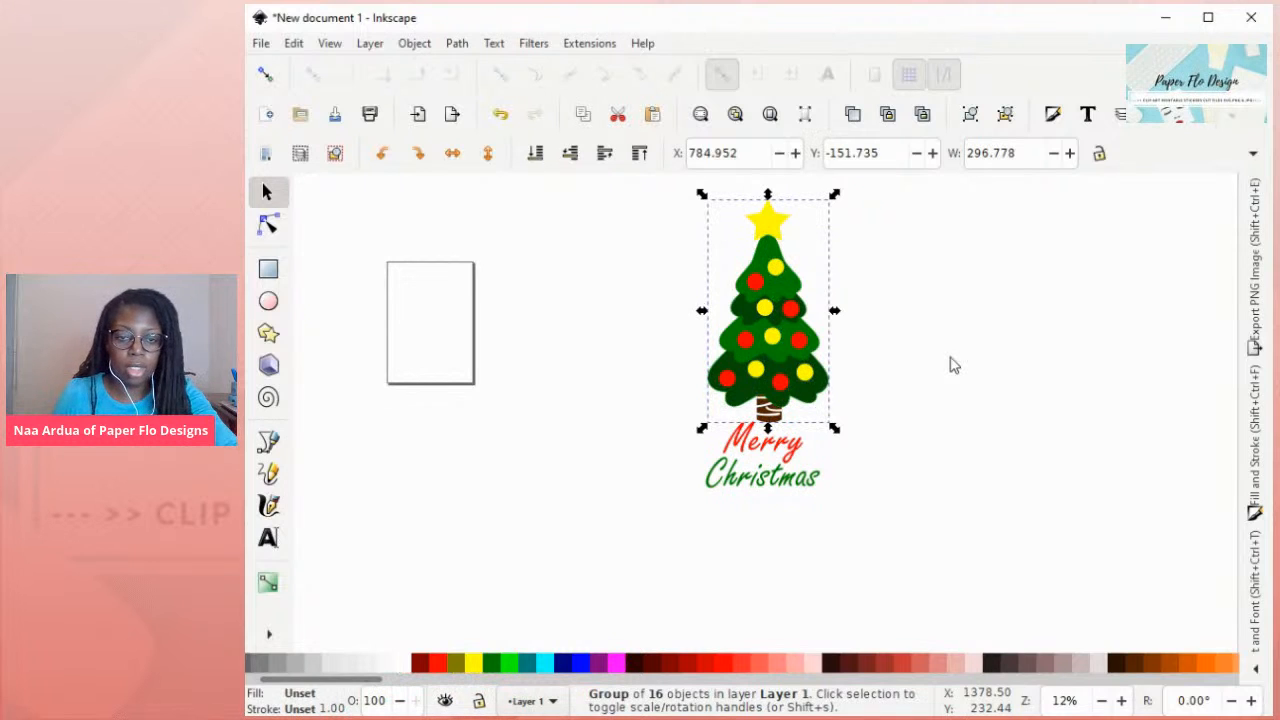
- Centre the tree group horizontally over the "Merry Christmas" group, using the text as the first-selected reference
left_click(808, 472, "ctrl")
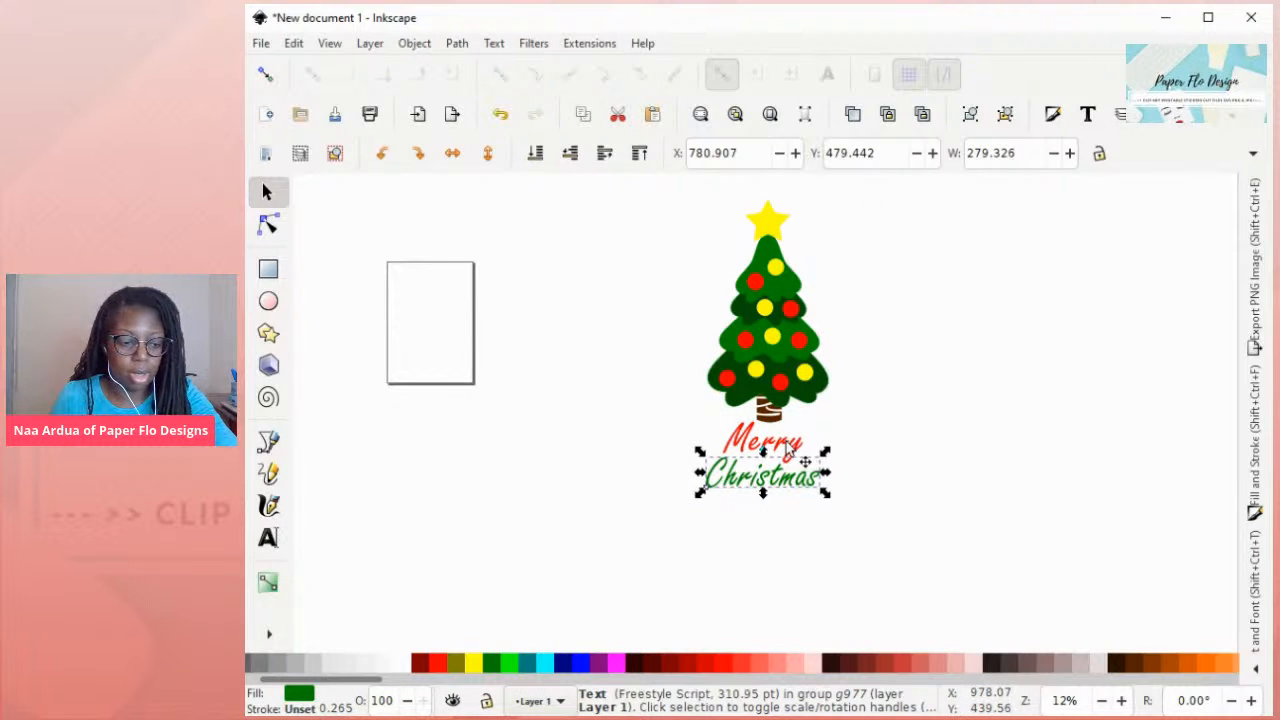
left_click(786, 446)
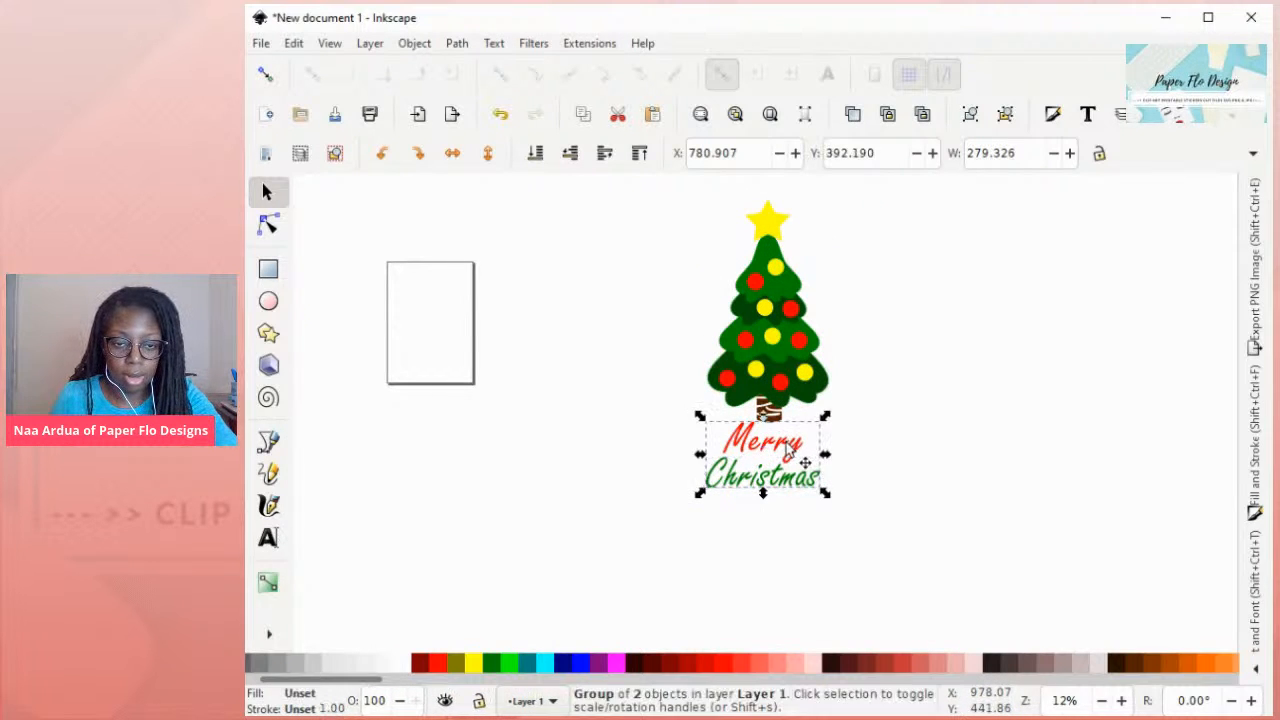
left_click(799, 365, "shift")
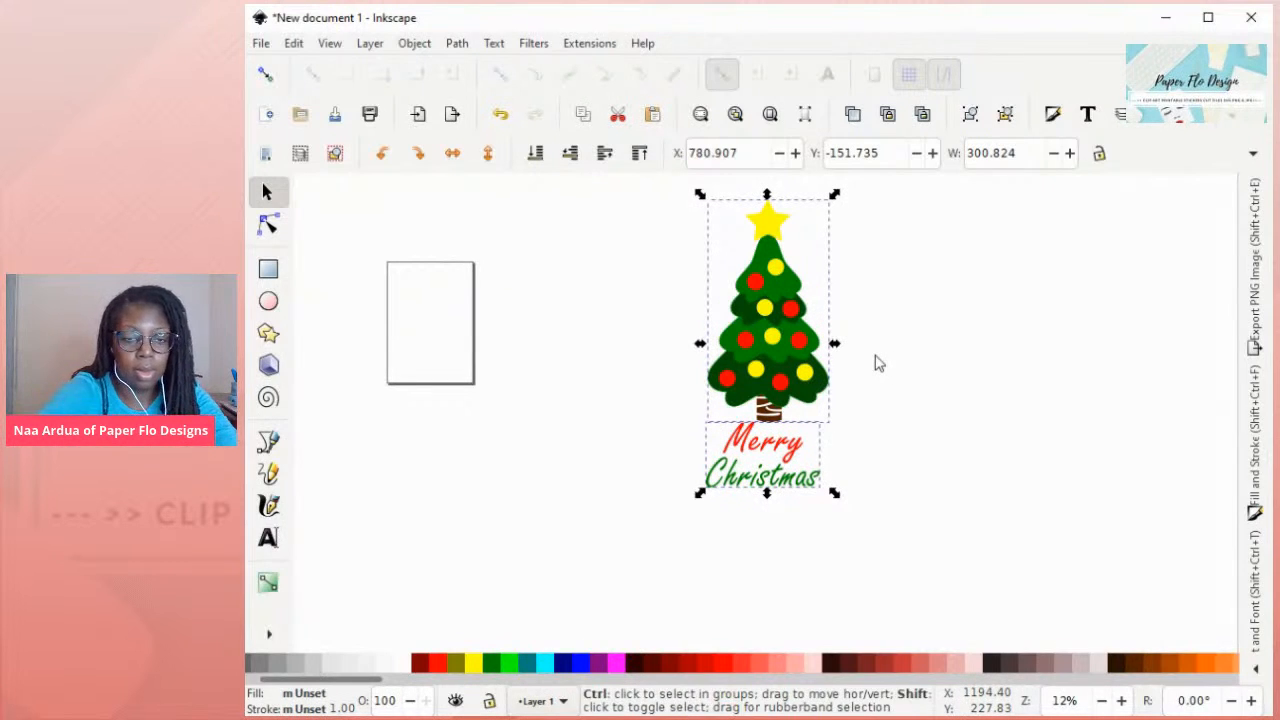
key("ctrl+shift+a")
left_click(1089, 287)
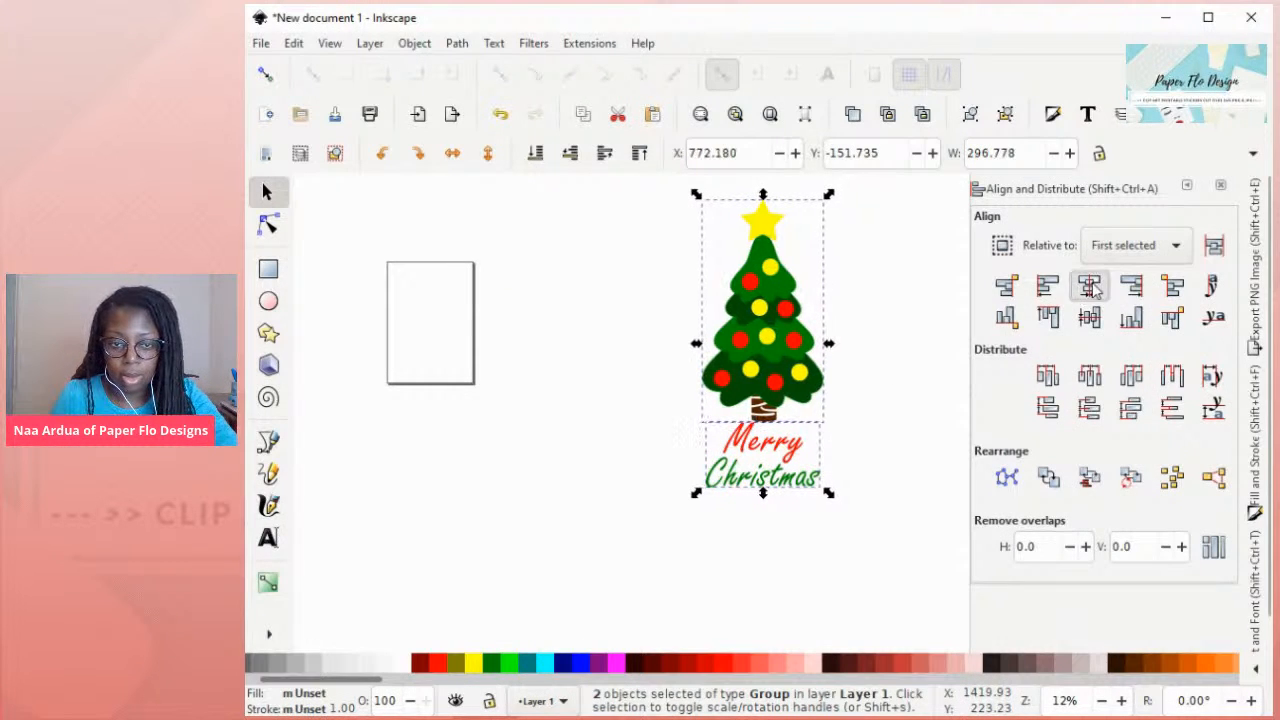
left_click(893, 365)
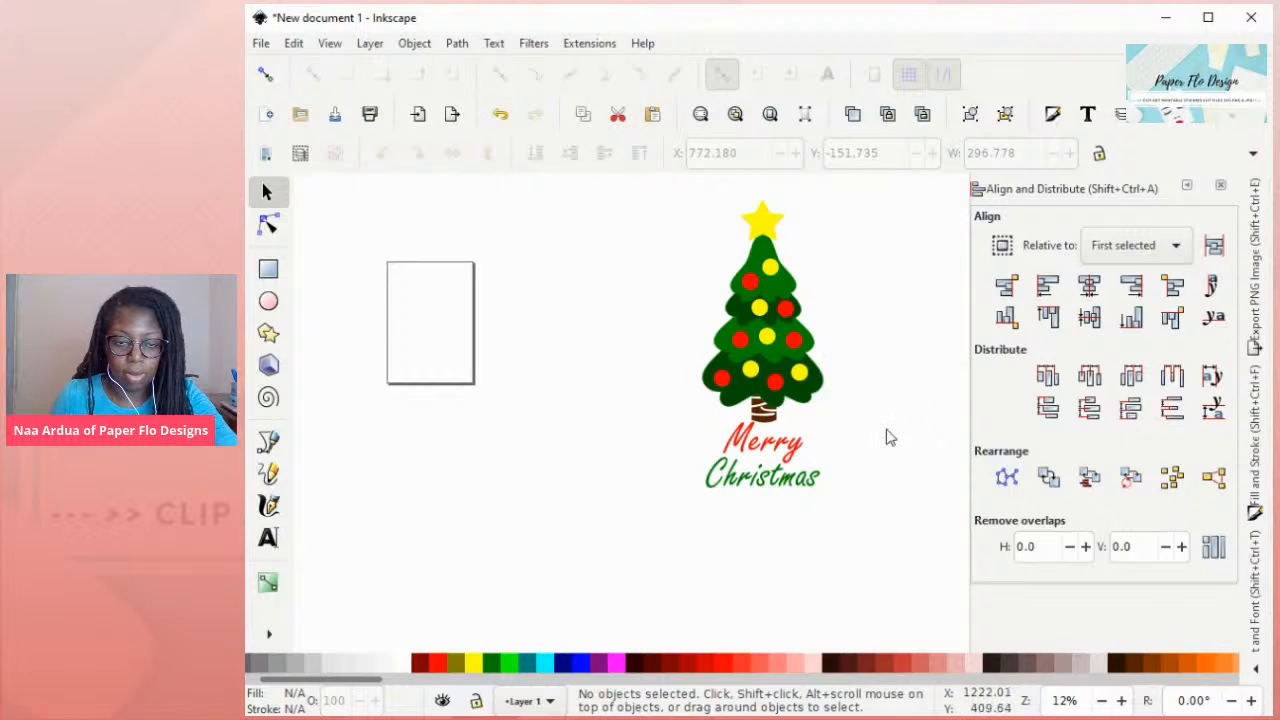
left_click(812, 474)
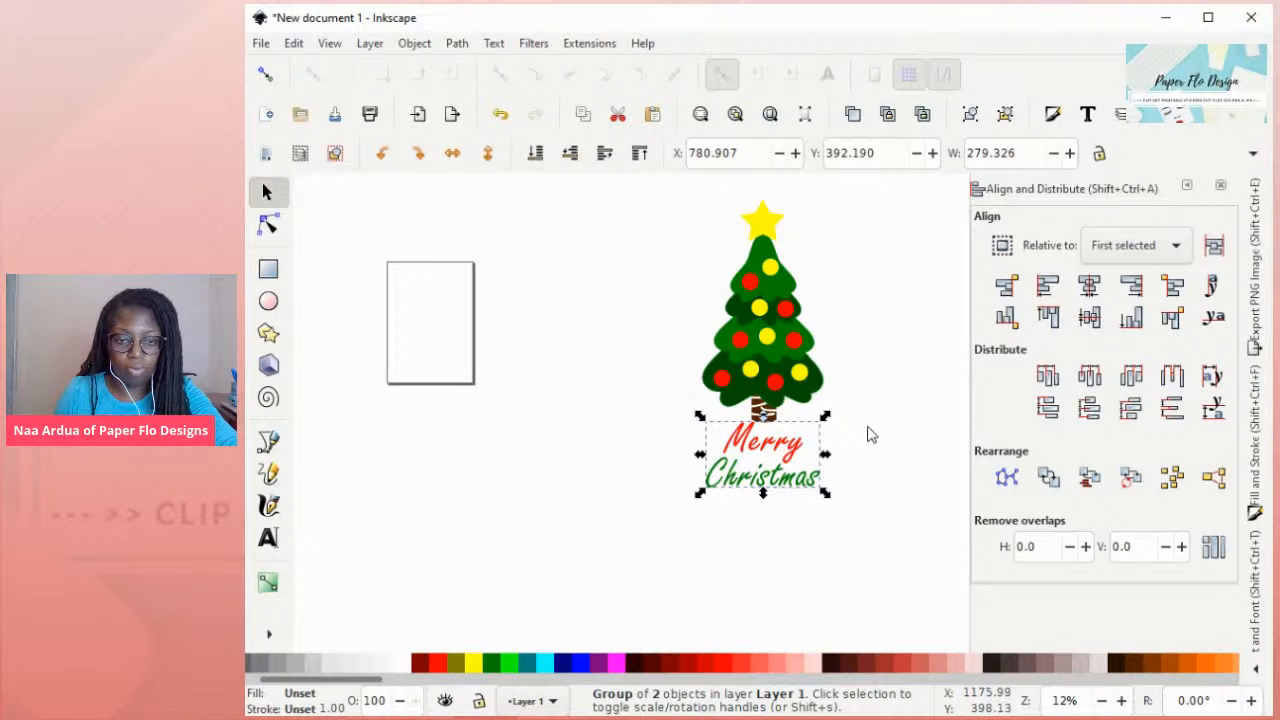
scroll(880, 406, "up", 3)
scroll(880, 406, "down", 1)
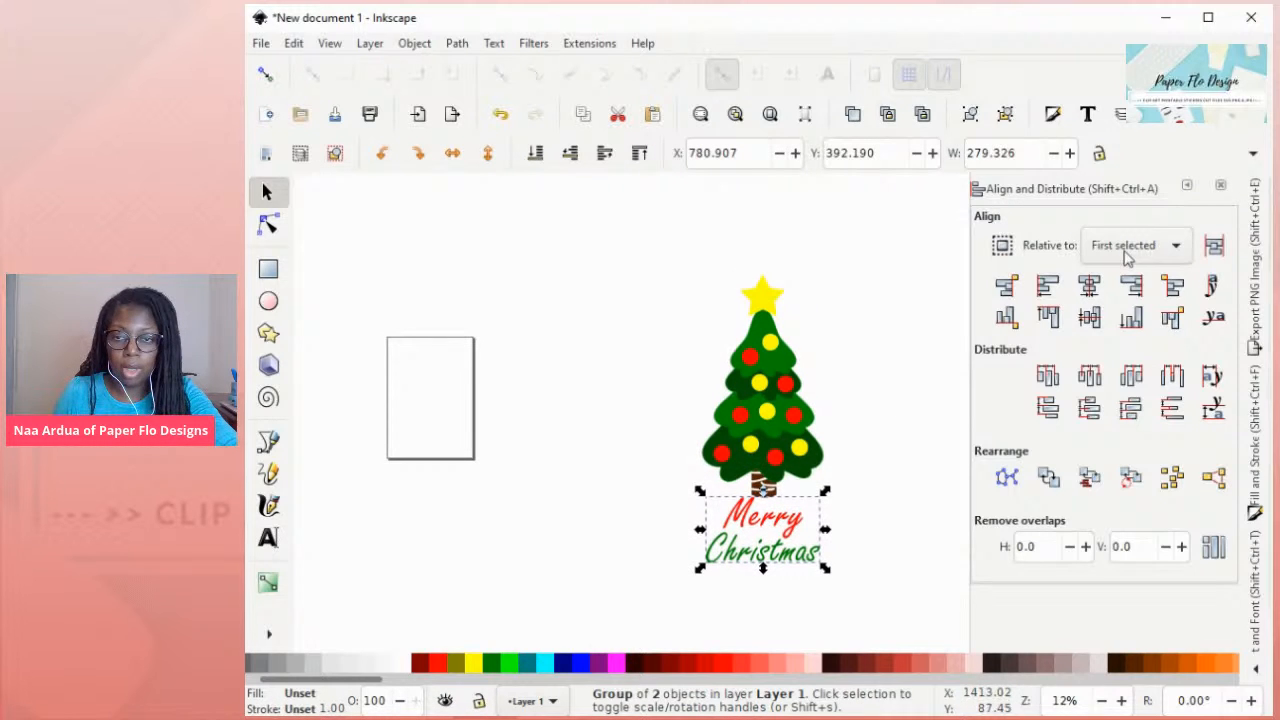
left_click(1186, 186)
left_click(909, 425)
scroll(909, 425, "up", 2)
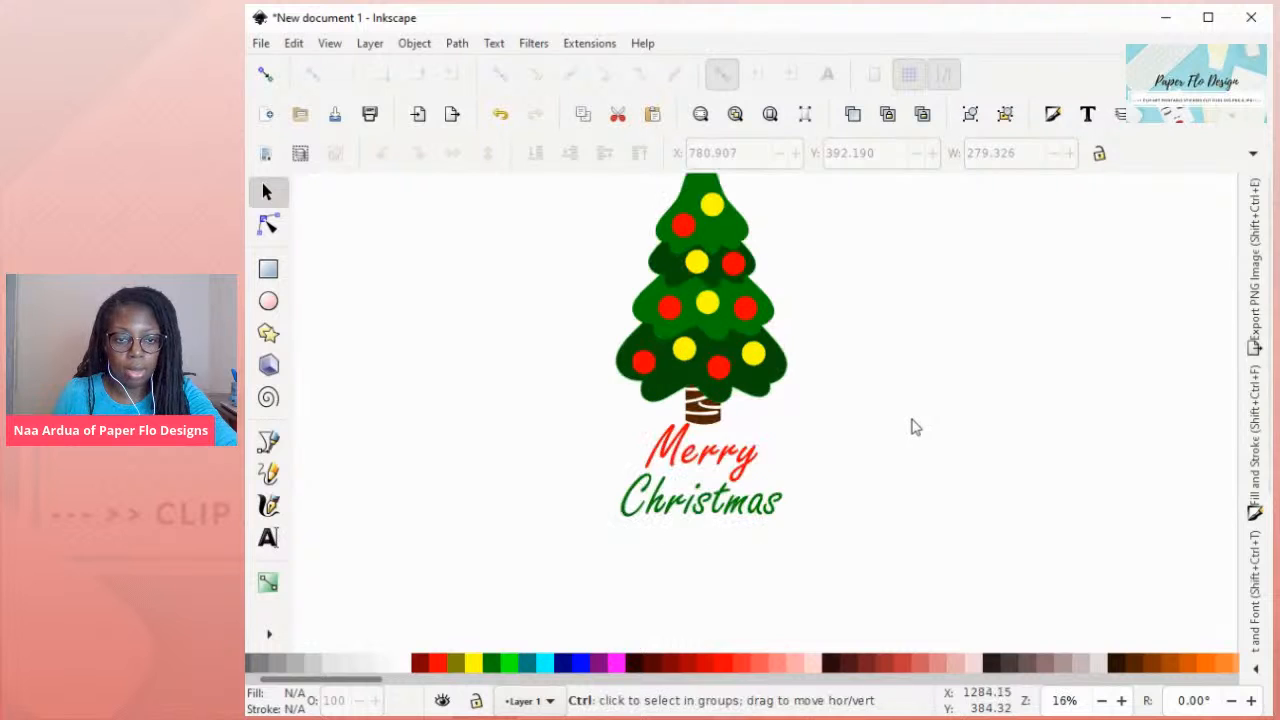